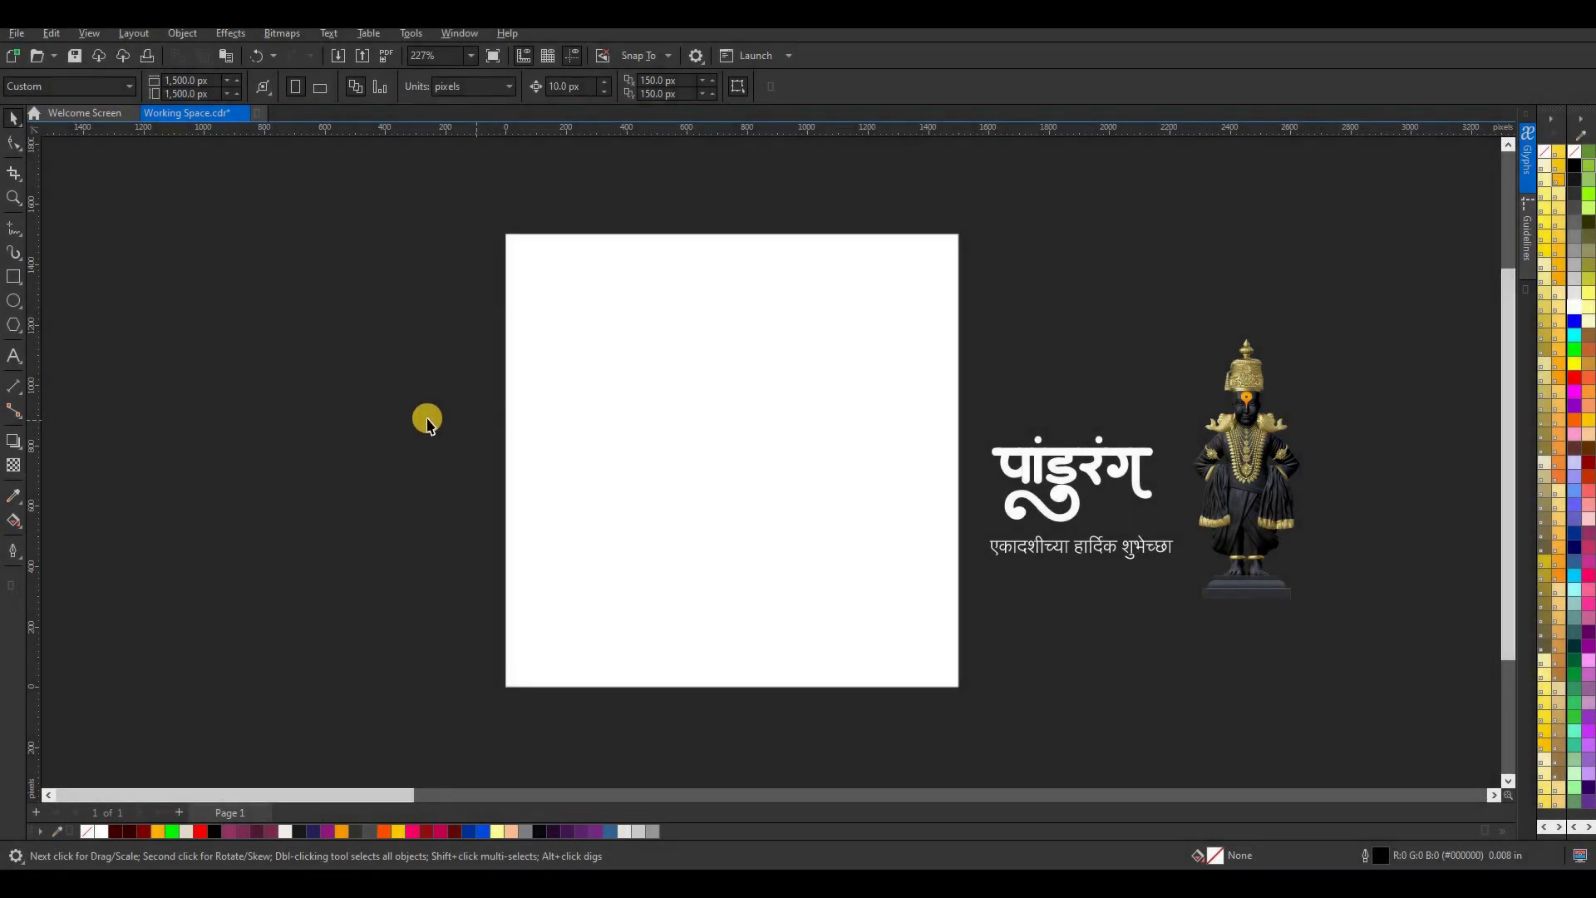
- Draw a 1,500 × 1,500 px rectangle covering the whole page and fill it with near-black #0B090E
{"action": "left_click", "coordinate": [557, 291]}
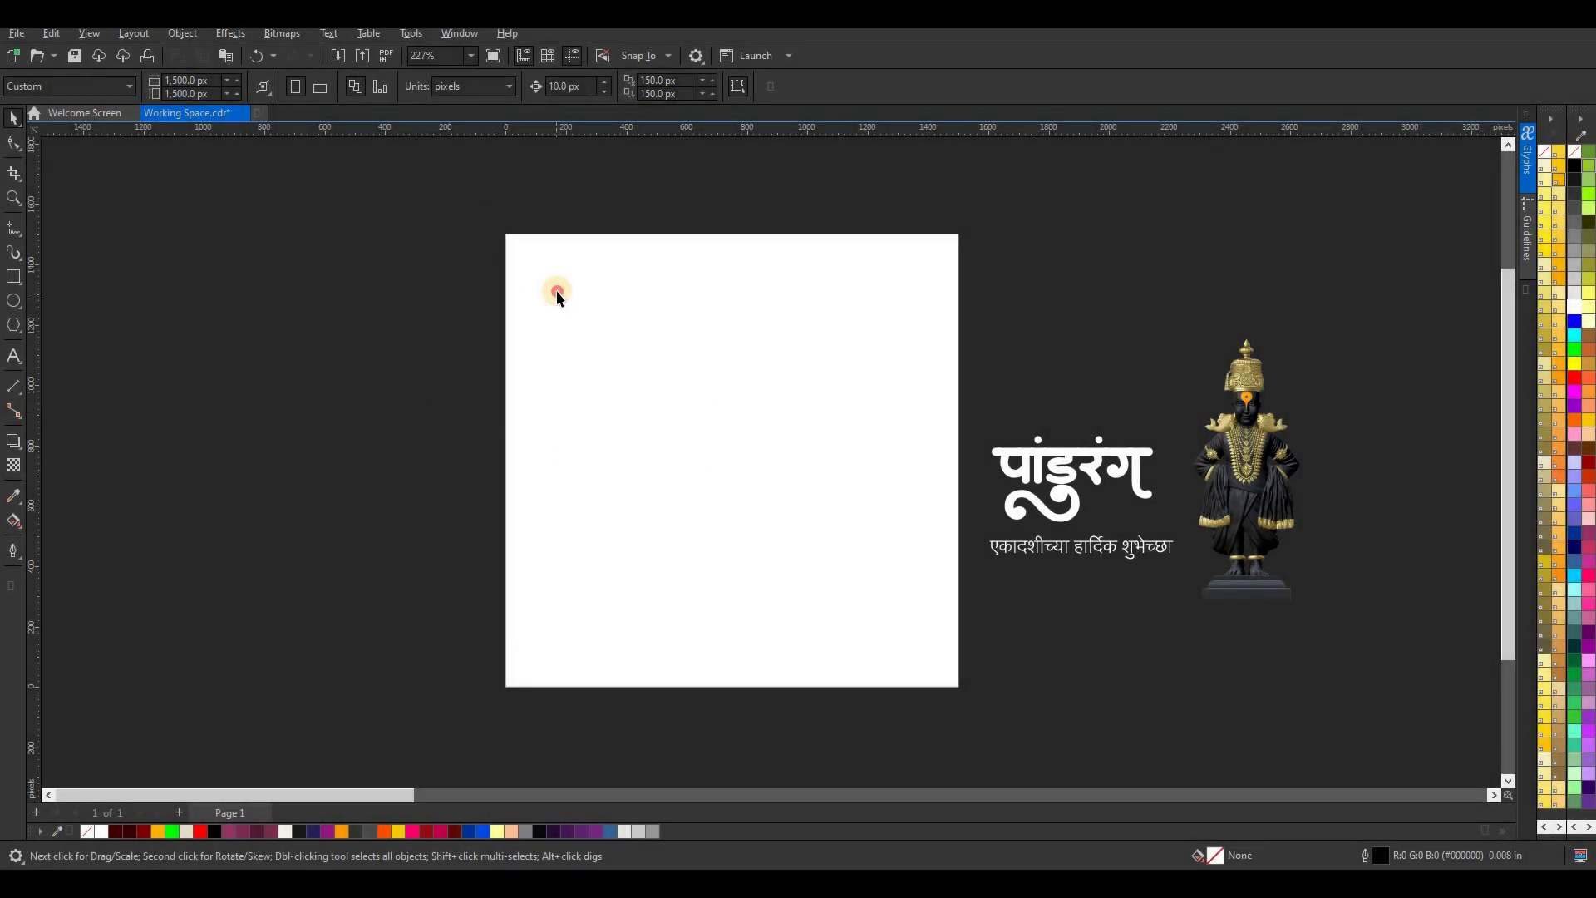
{"action": "left_click", "coordinate": [14, 277]}
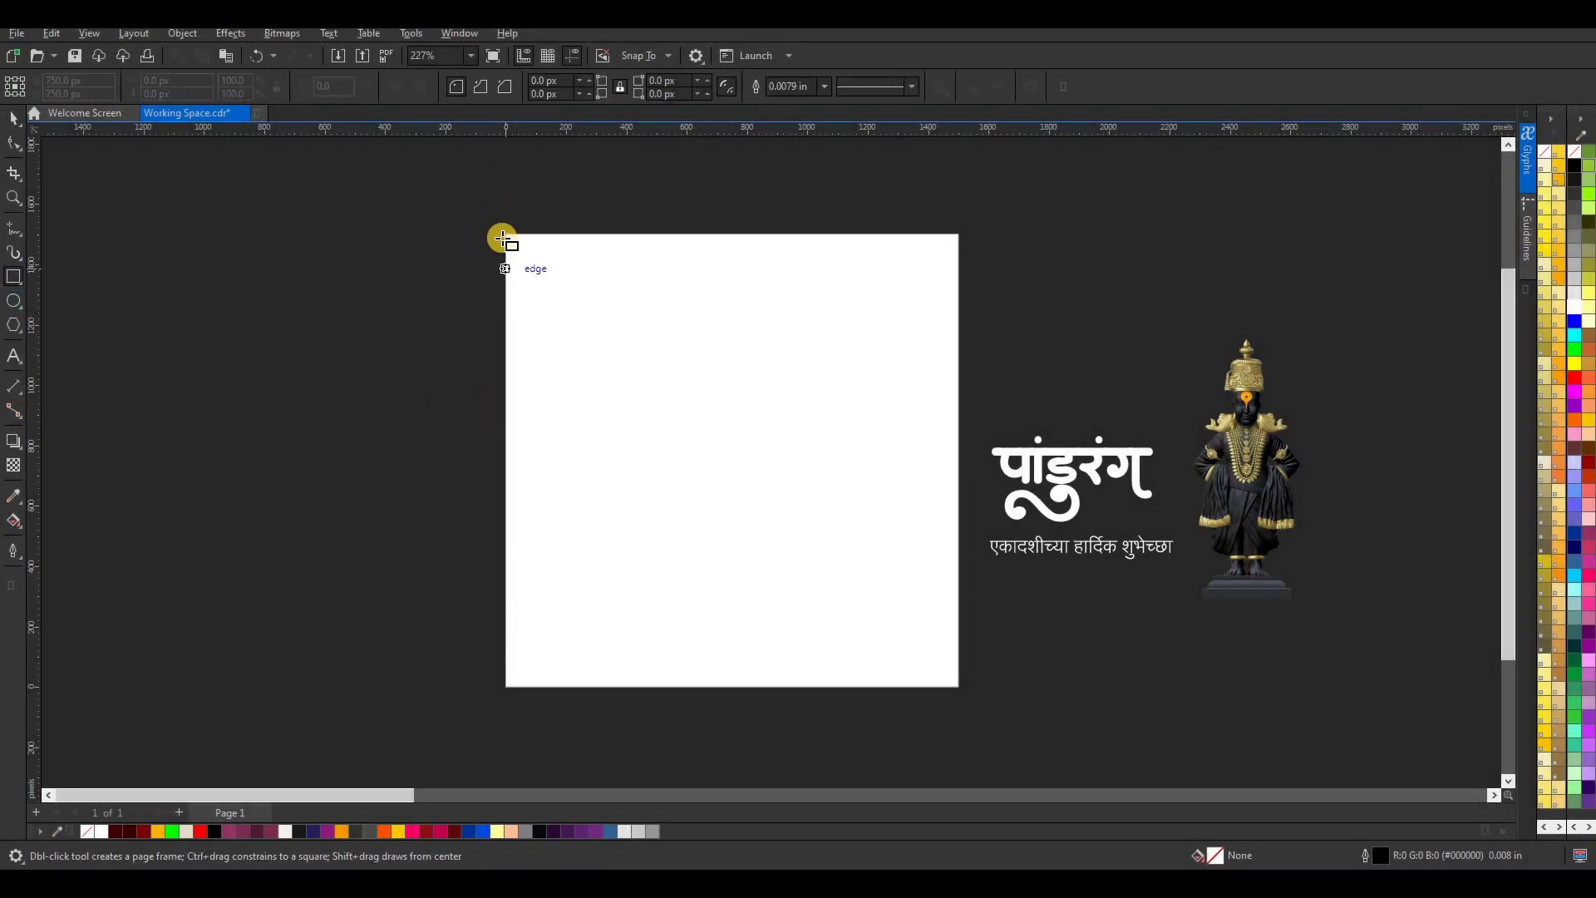
{"action": "left_click_drag", "start_coordinate": [503, 237], "coordinate": [961, 689]}
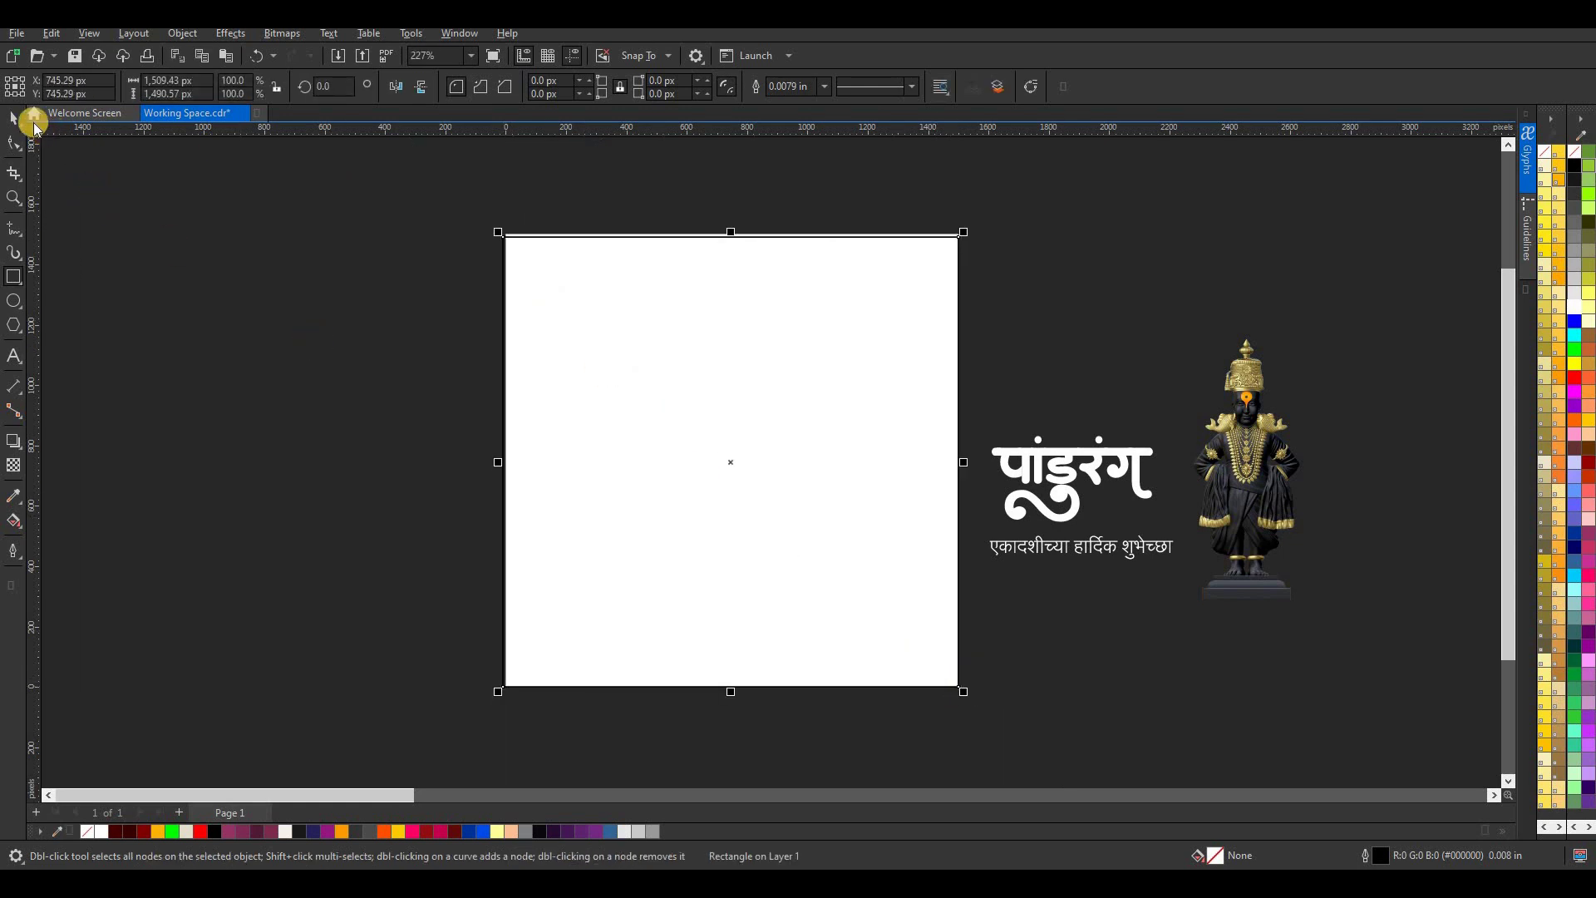
{"action": "left_click_drag", "start_coordinate": [732, 235], "coordinate": [745, 236]}
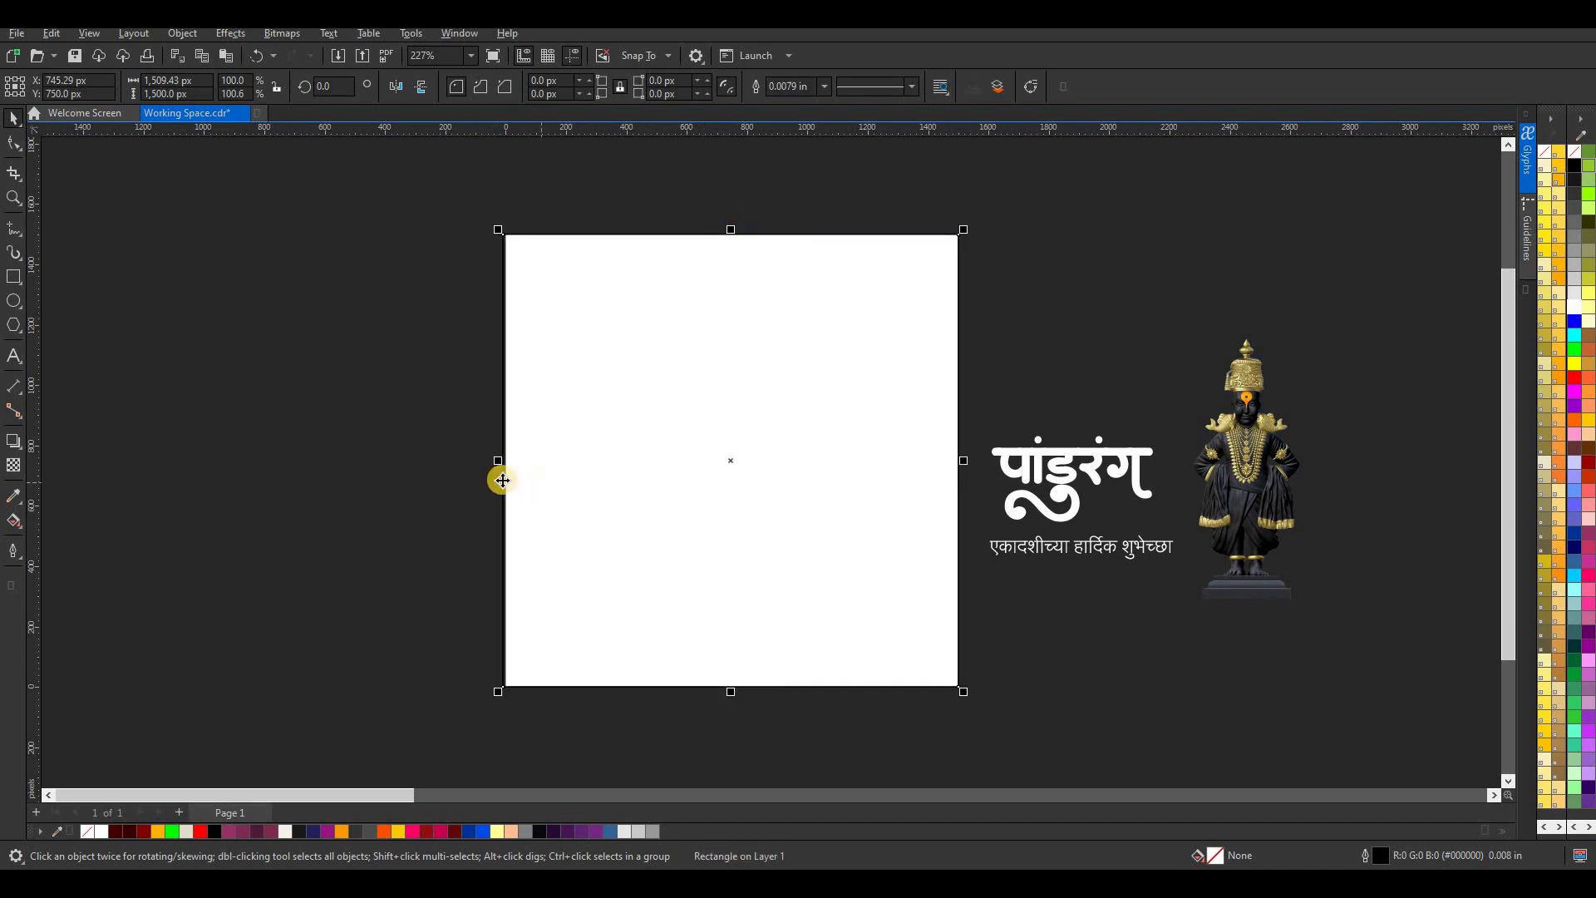
{"action": "left_click_drag", "start_coordinate": [498, 463], "coordinate": [501, 461]}
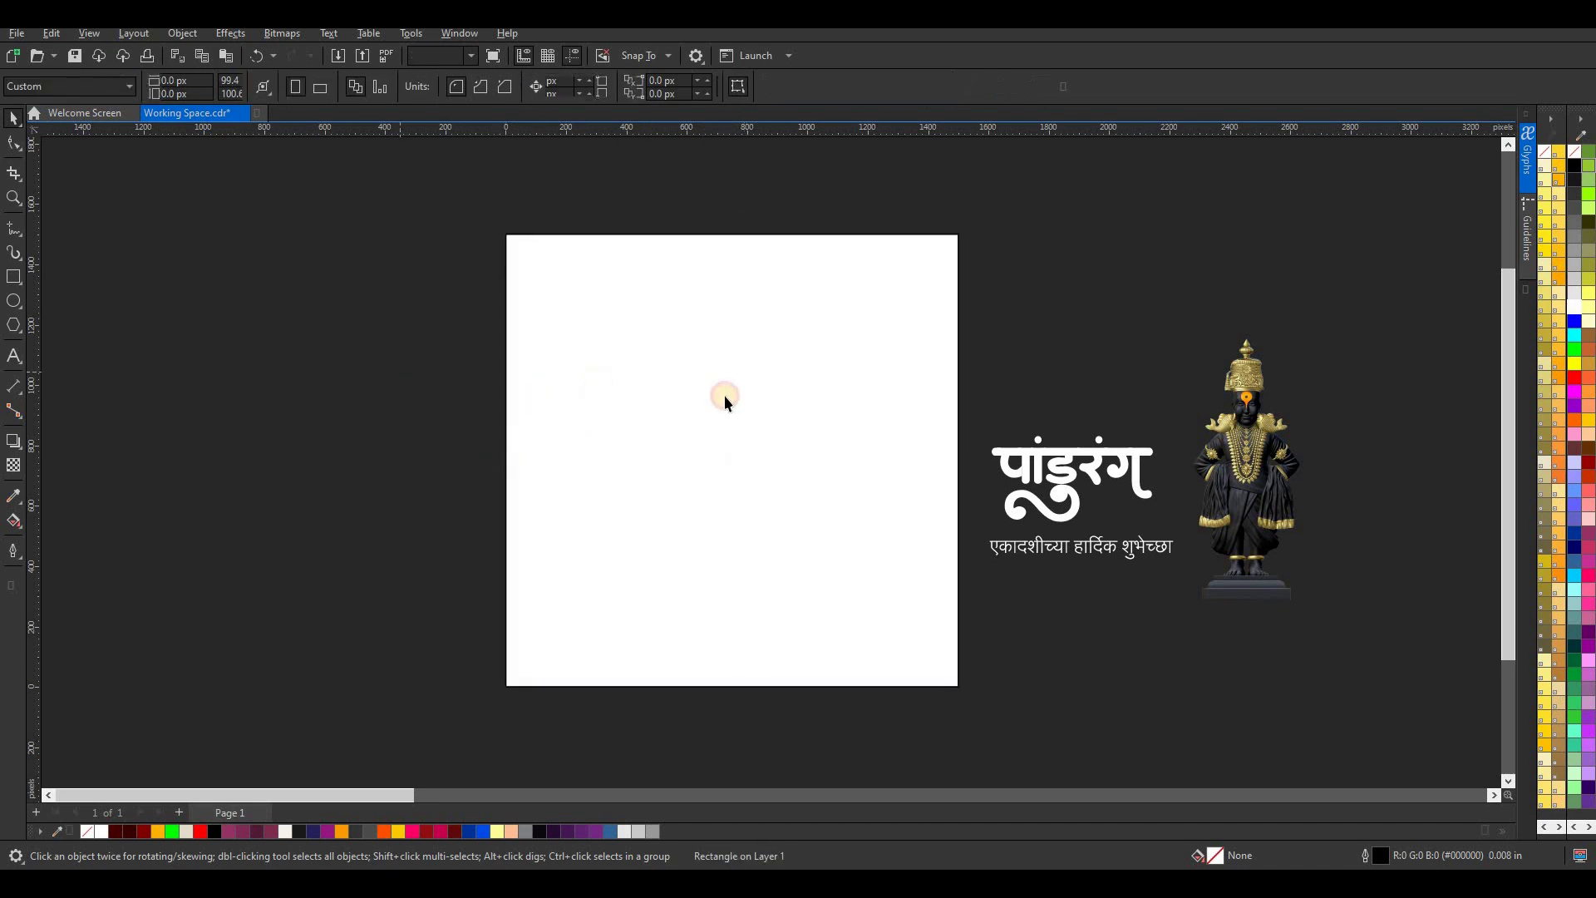
{"action": "left_click", "coordinate": [540, 831]}
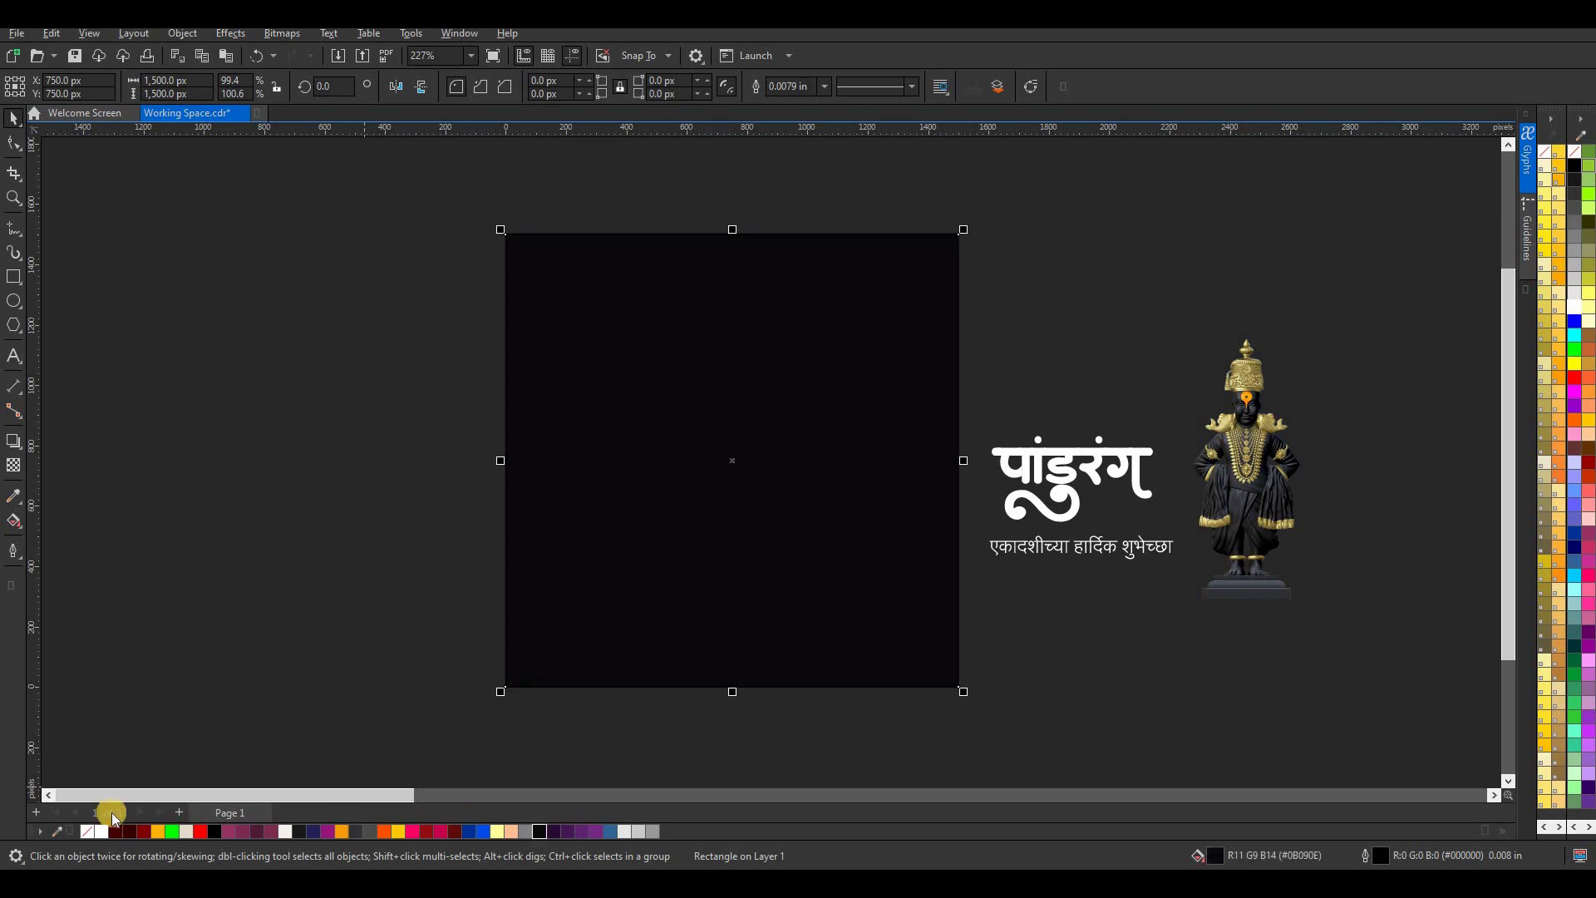
{"action": "left_click", "coordinate": [207, 577]}
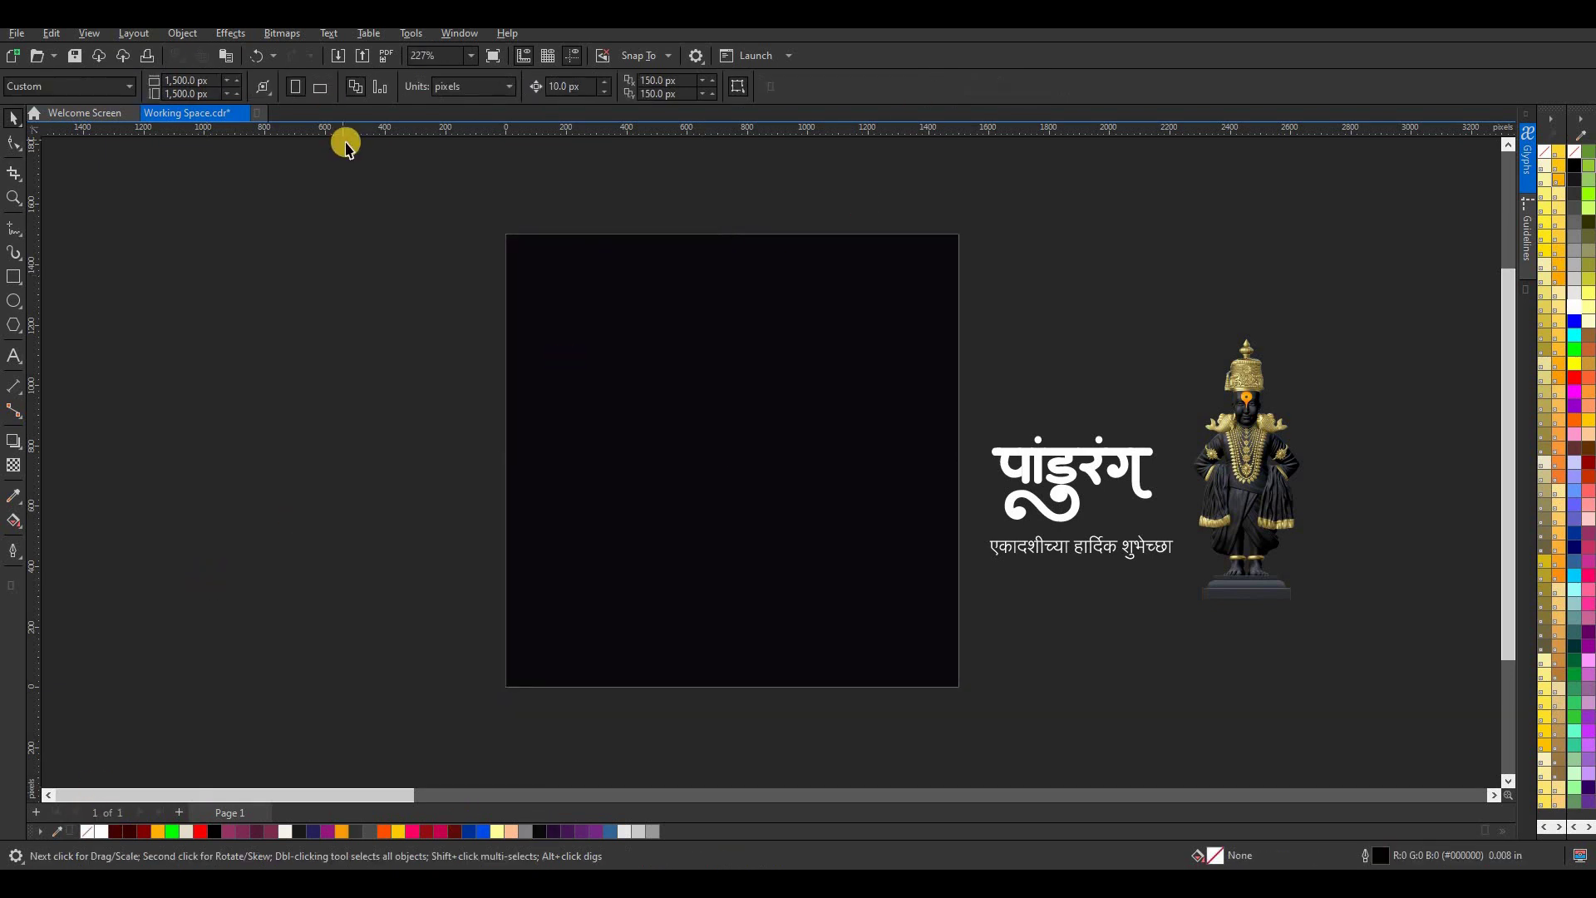
- Draw a circle about 685 px wide, centre it on the page, and fill it with dark purple #290D35 without an outline
{"action": "scroll", "coordinate": [796, 391], "scroll_direction": "up", "scroll_amount": 1}
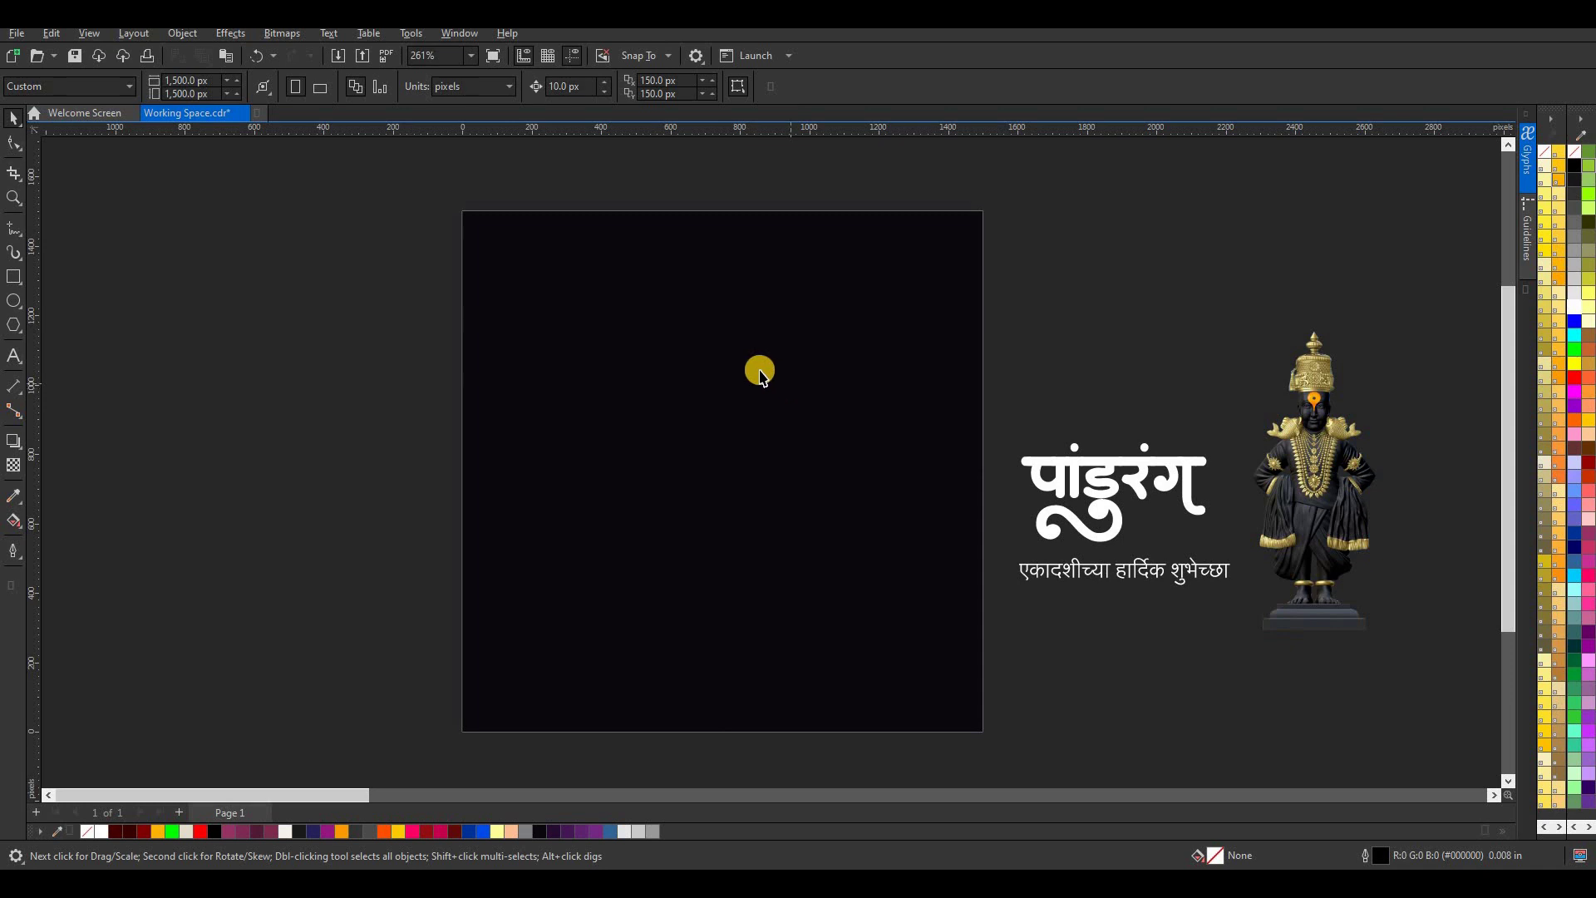
{"action": "scroll", "coordinate": [703, 370], "scroll_direction": "up", "scroll_amount": 1}
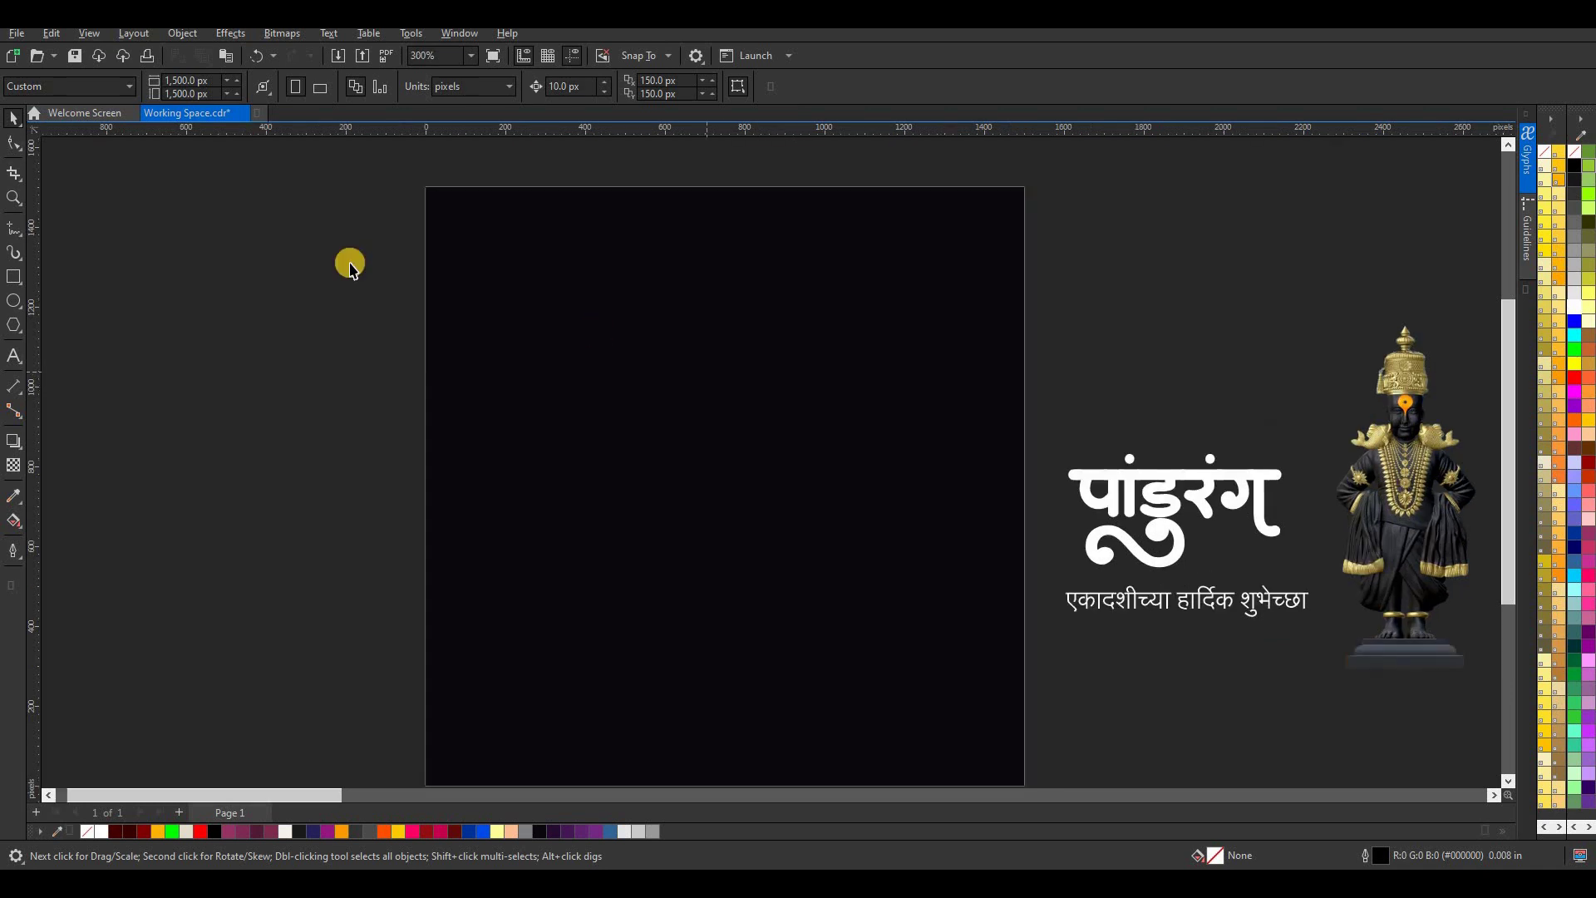
{"action": "left_click", "coordinate": [14, 301]}
{"action": "left_click_drag", "start_coordinate": [627, 324], "coordinate": [878, 557]}
{"action": "key", "text": "space"}
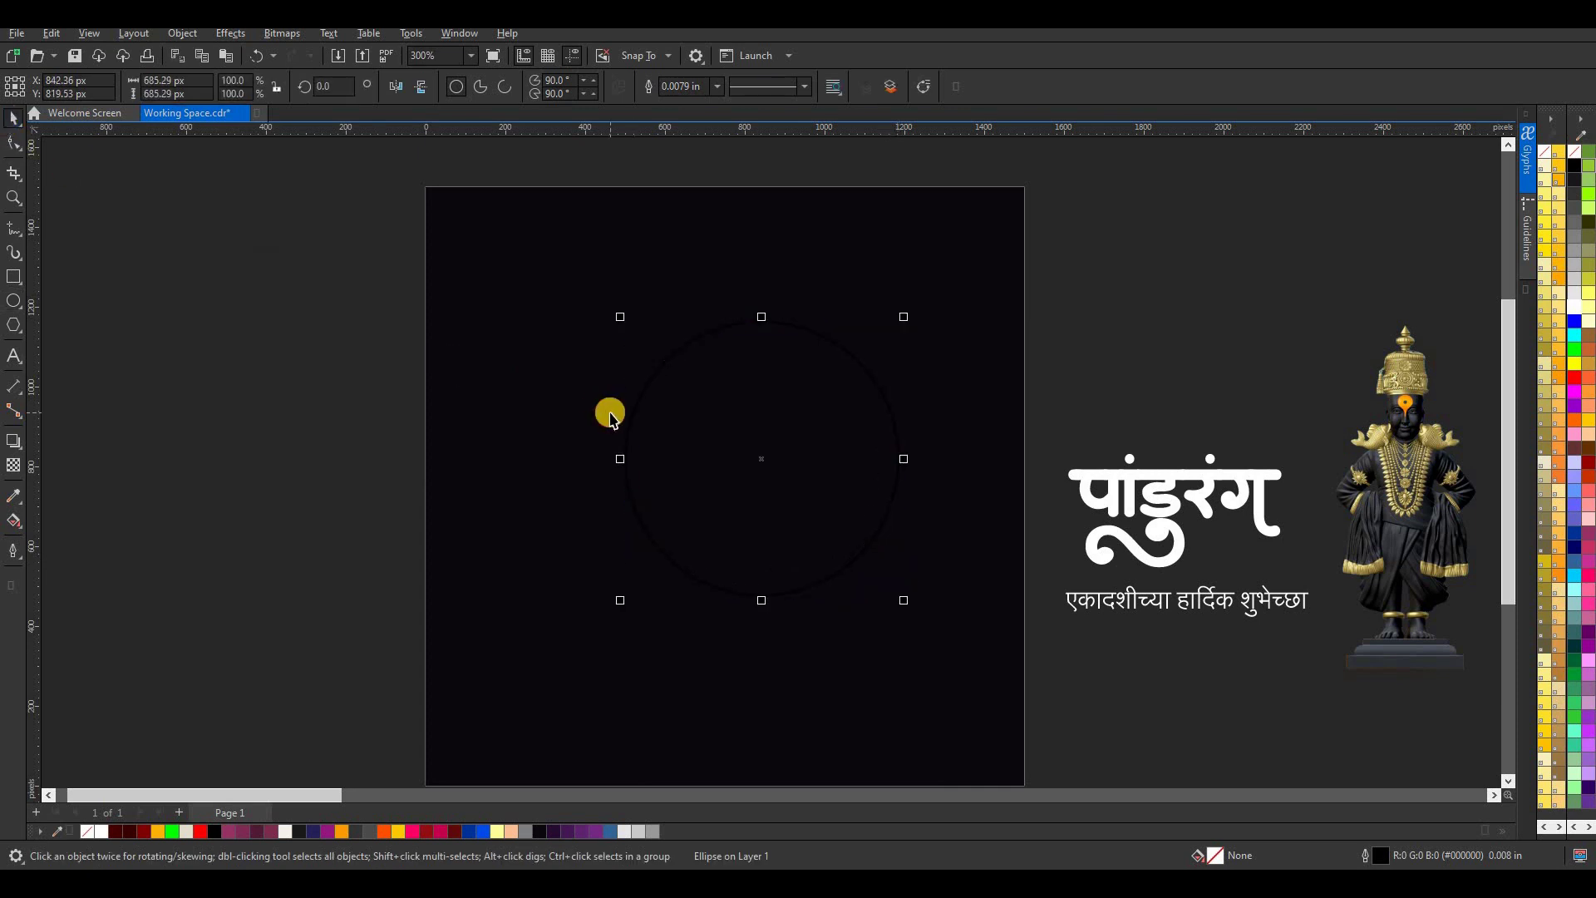
{"action": "key", "text": "p"}
{"action": "left_click", "coordinate": [555, 831]}
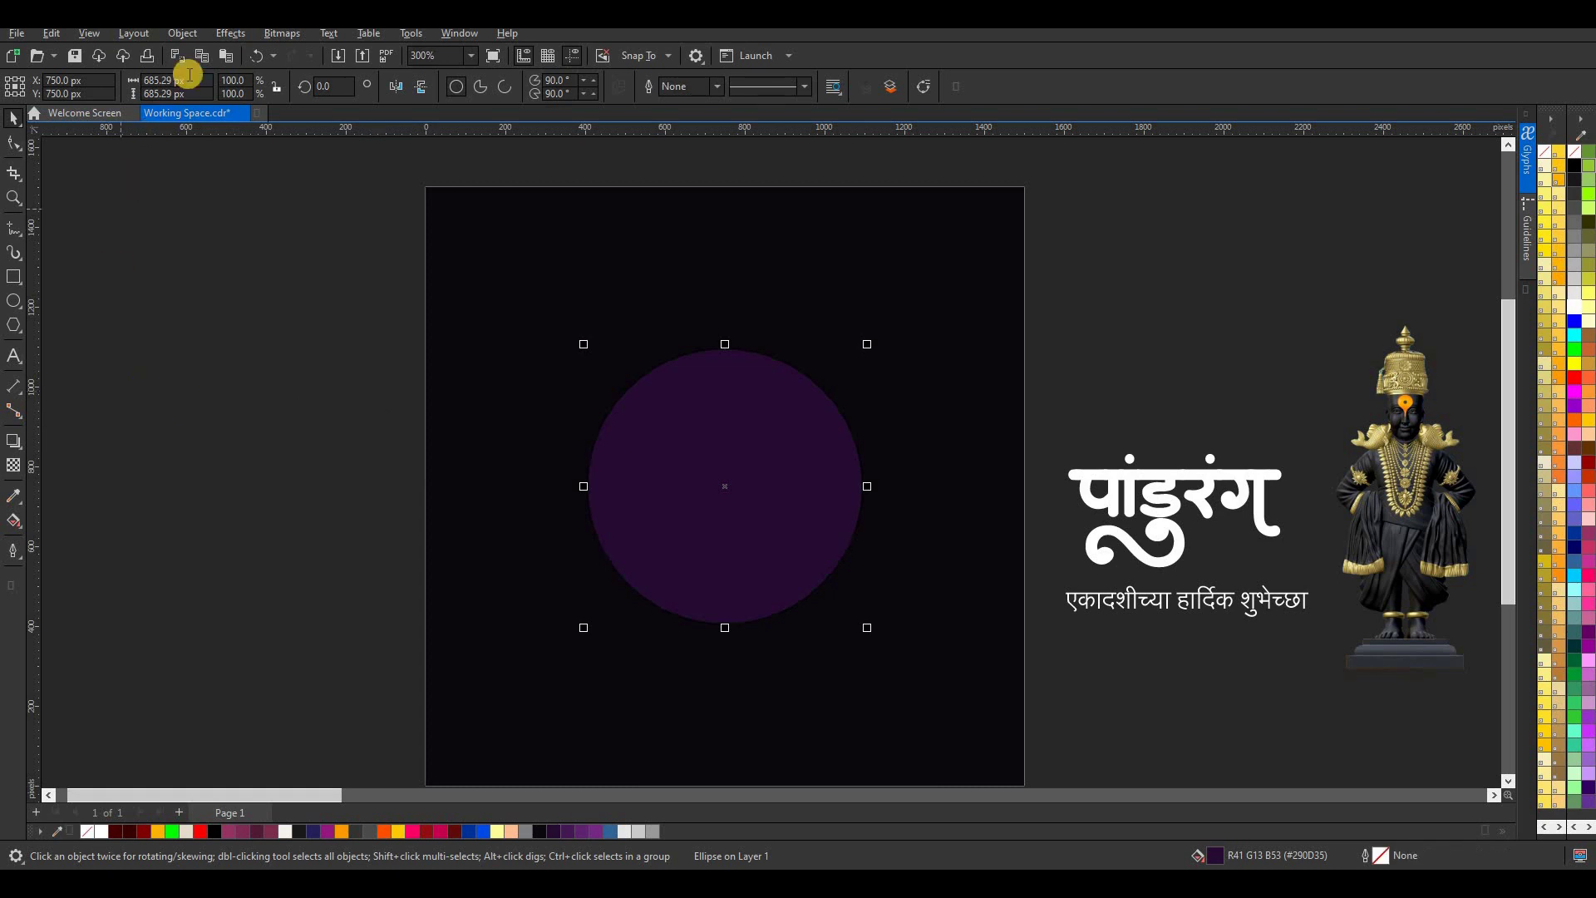
- Apply a Gaussian Blur with a radius of 10 pixels to the dark purple circle
{"action": "left_click", "coordinate": [231, 33]}
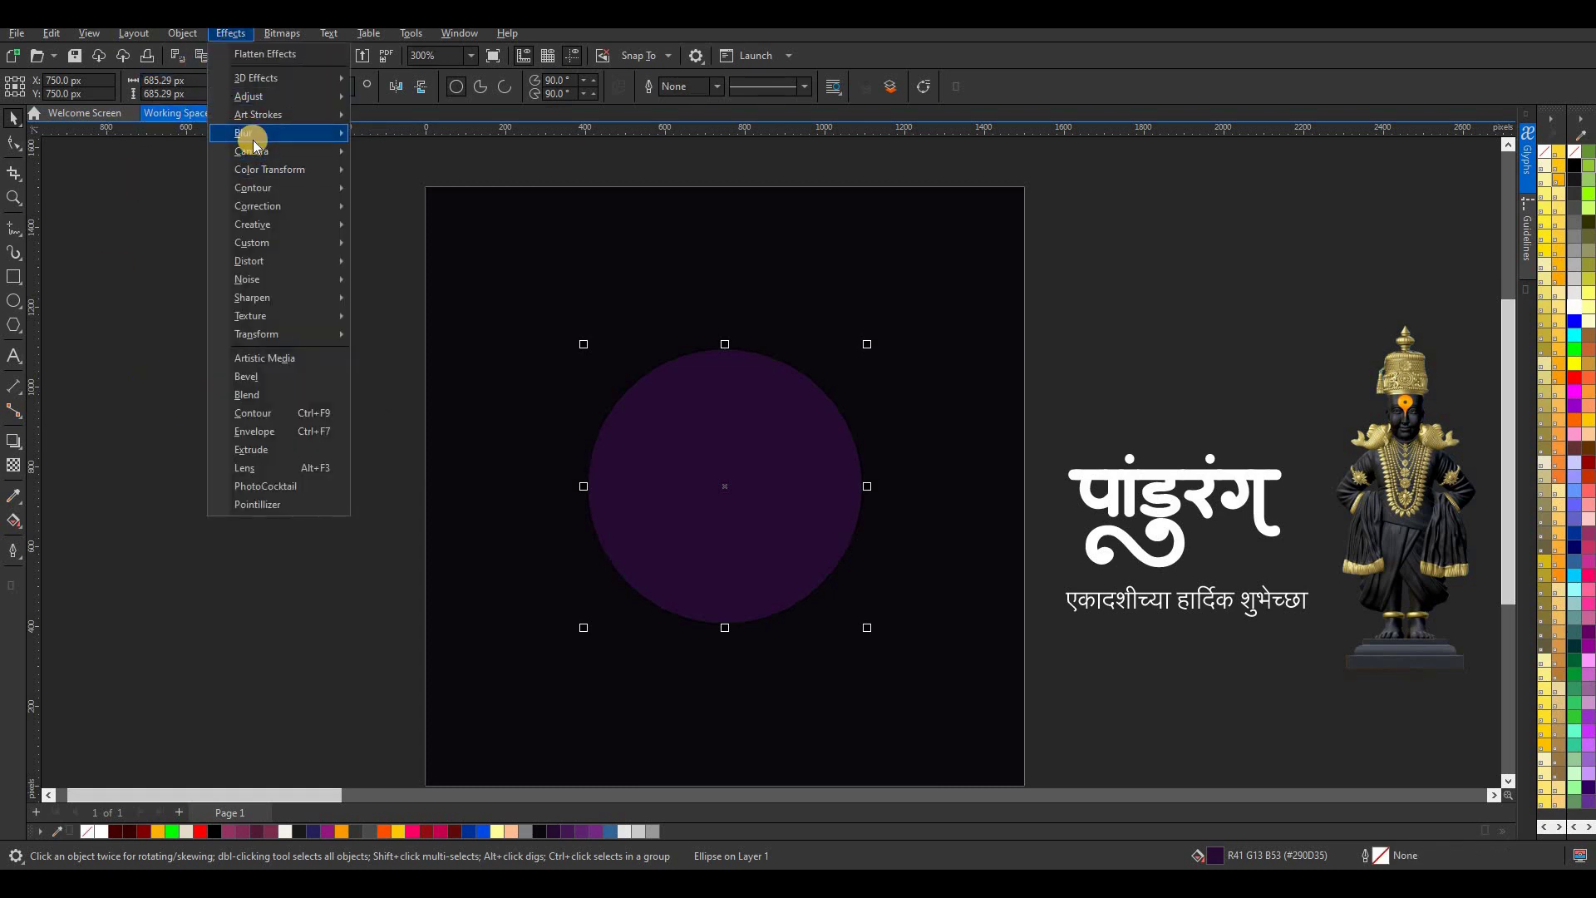
{"action": "mouse_move", "coordinate": [252, 136]}
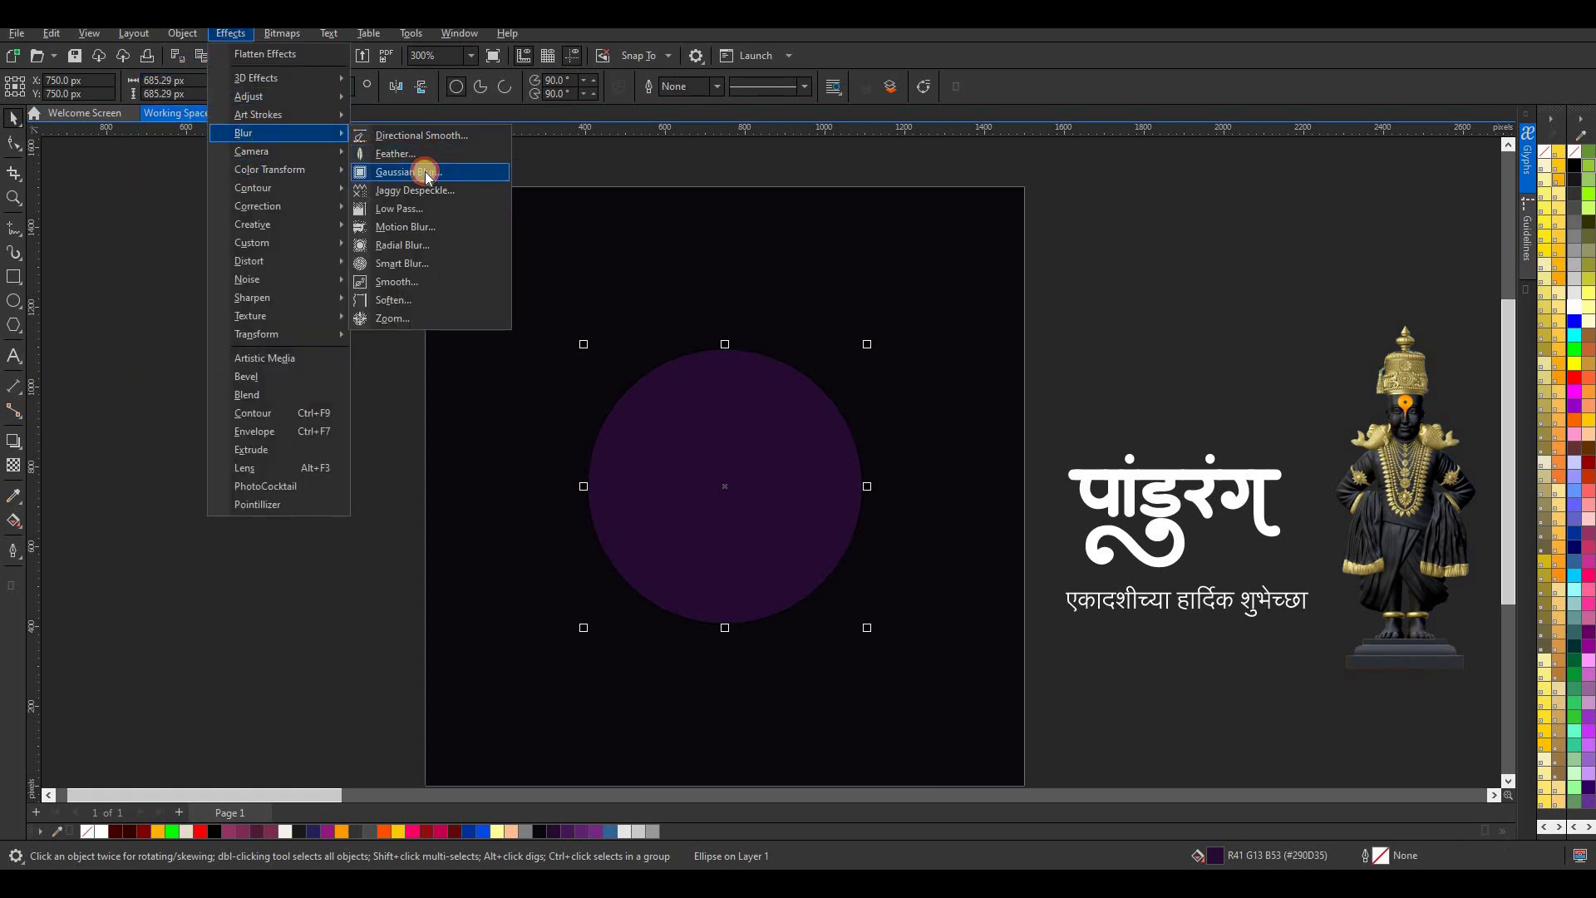
{"action": "left_click", "coordinate": [427, 178]}
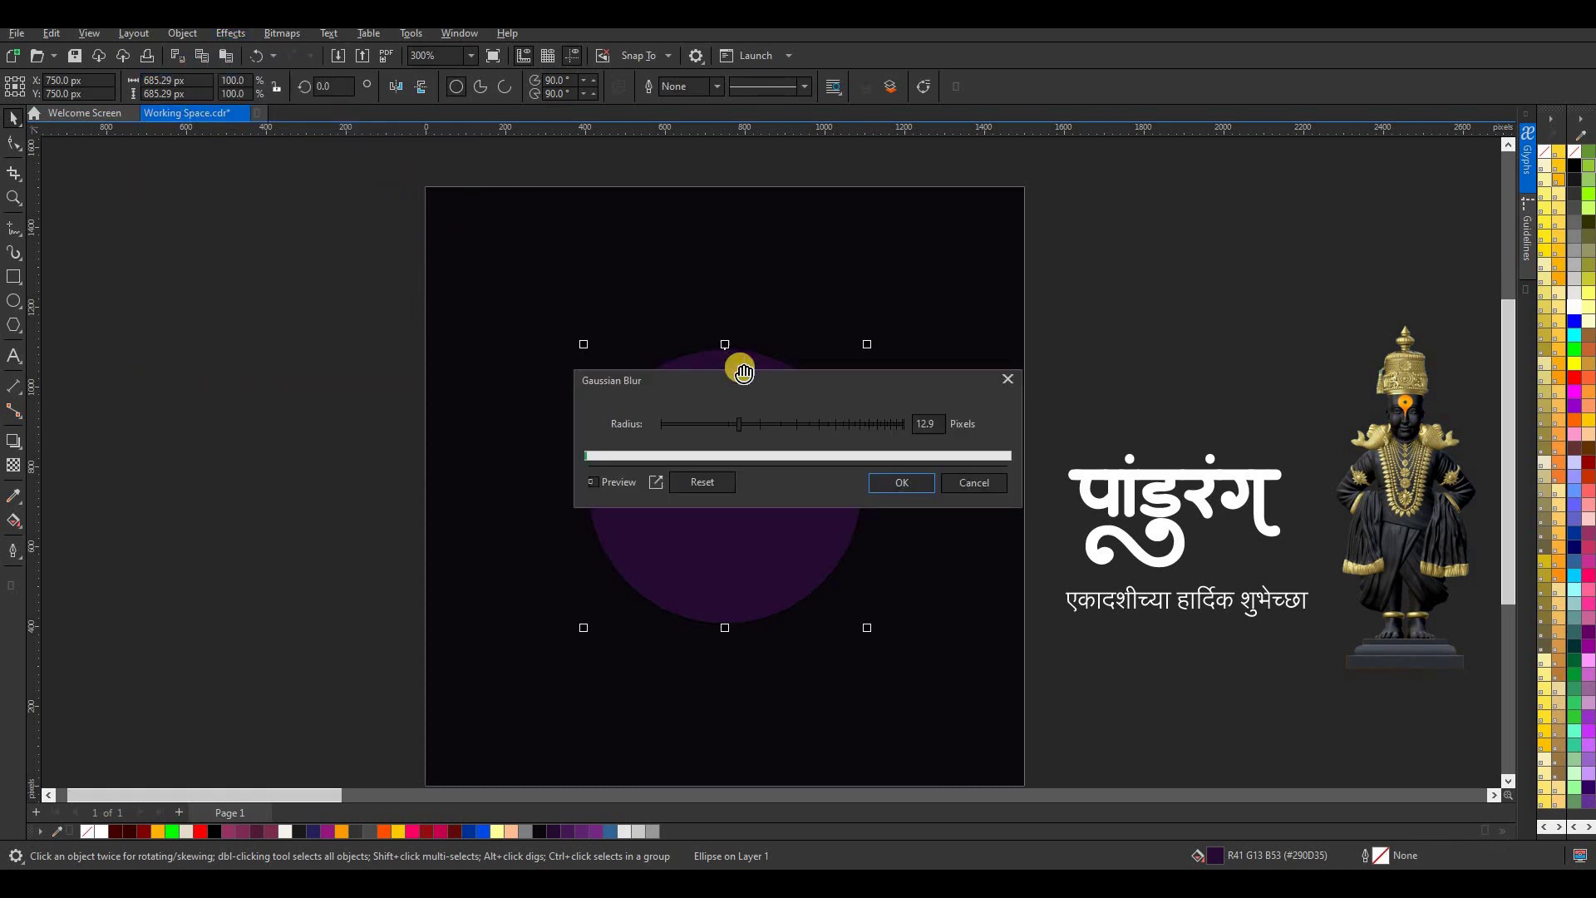
{"action": "left_click", "coordinate": [729, 428]}
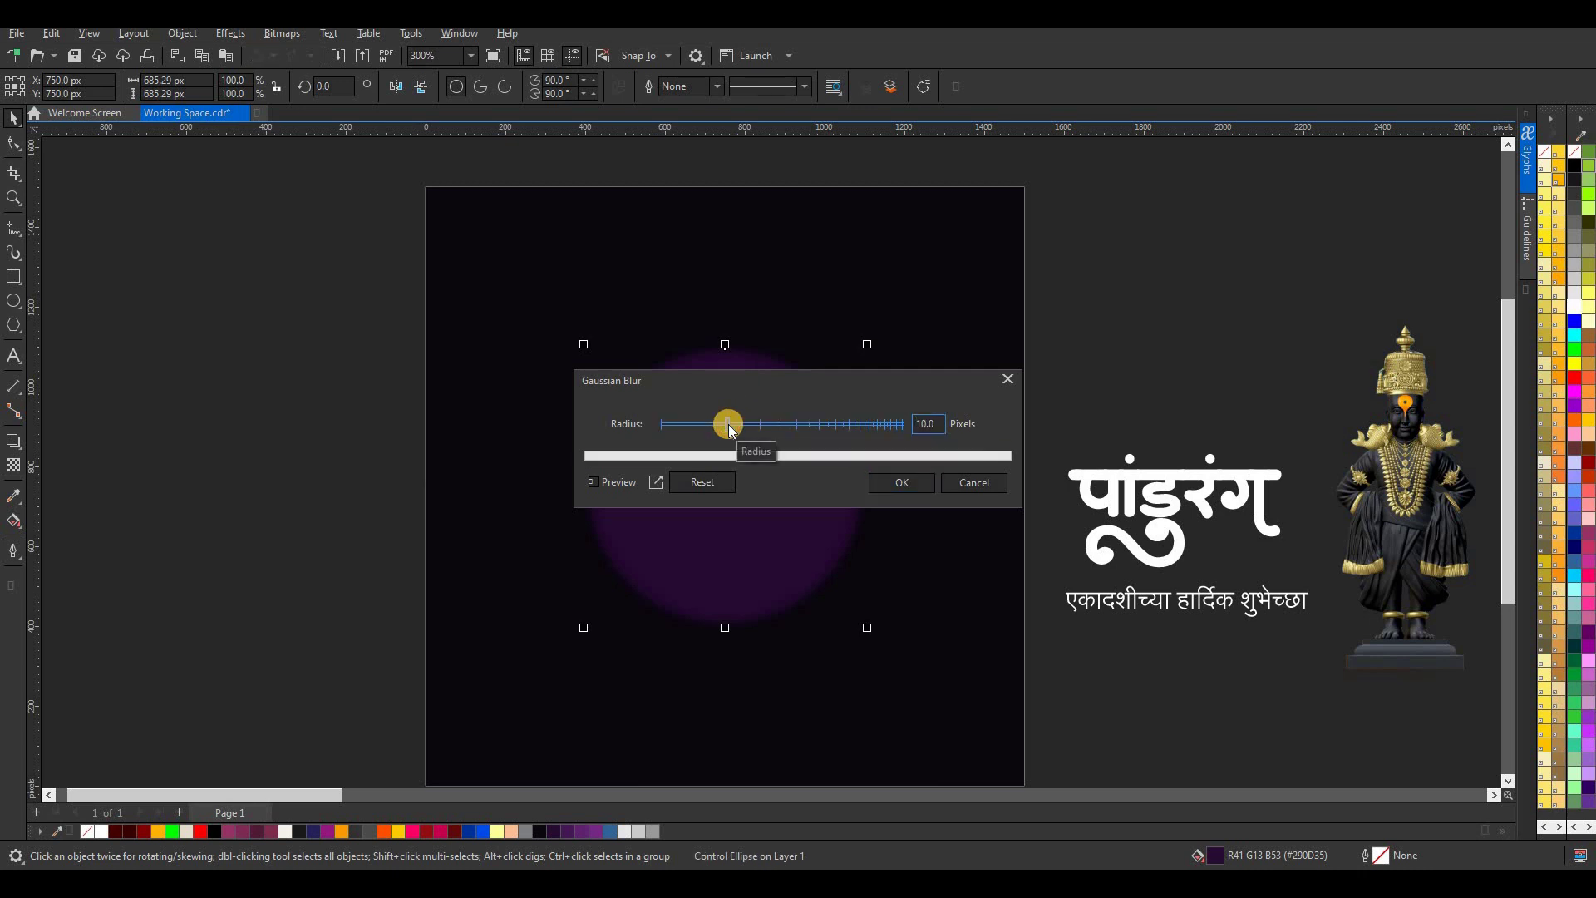
{"action": "left_click", "coordinate": [887, 480]}
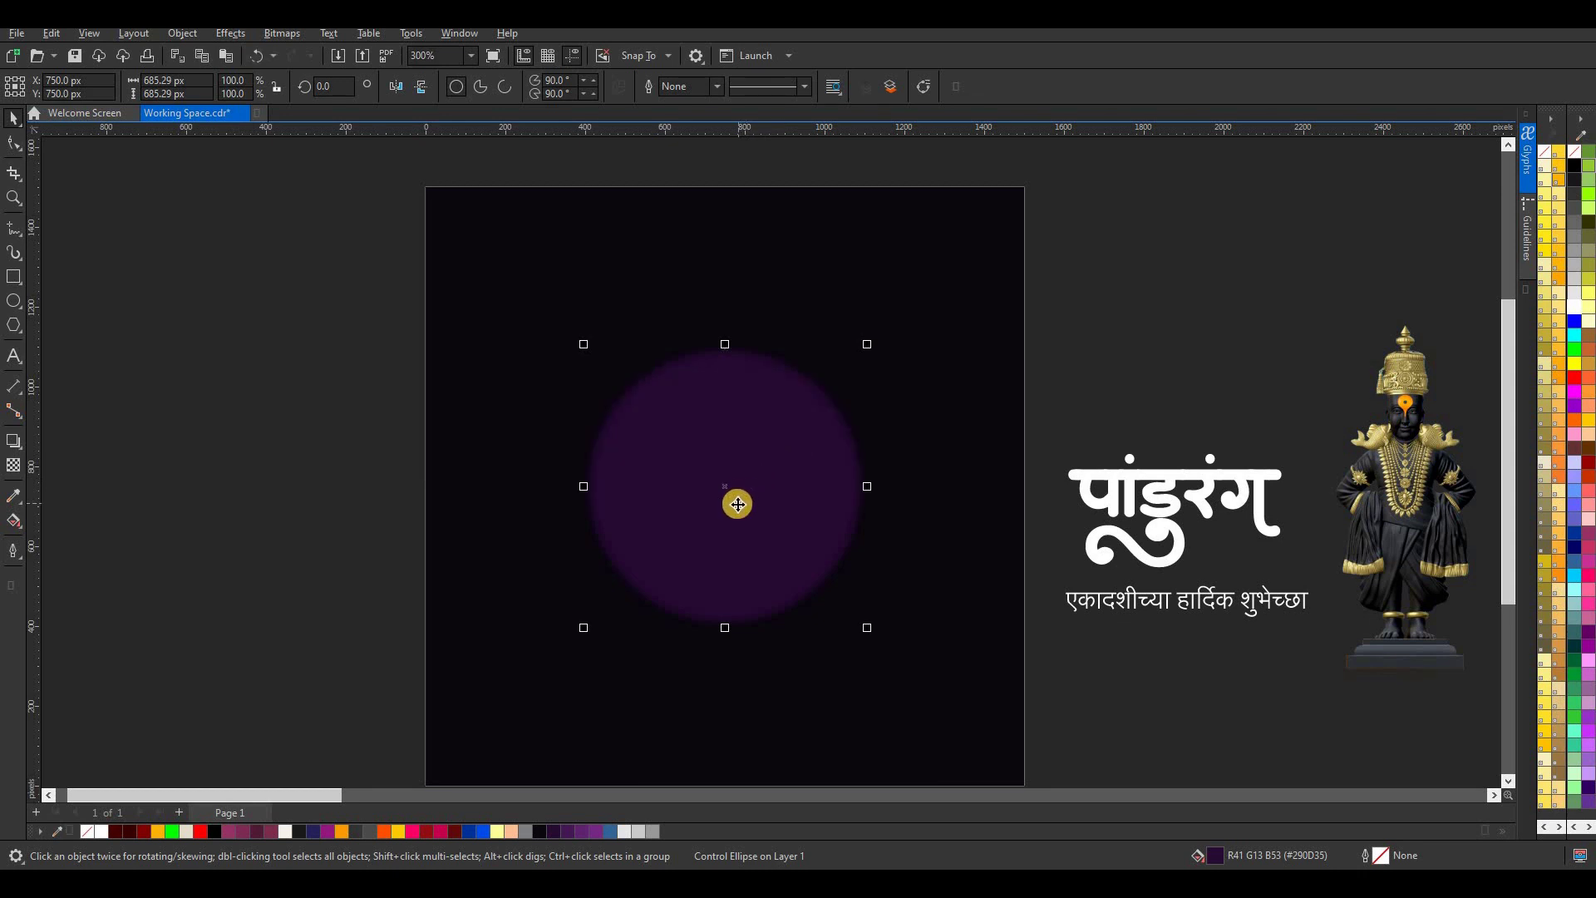
- Duplicate the blurred purple circle and centre both the original and the copy on the page
{"action": "left_click_drag", "start_coordinate": [738, 504], "coordinate": [738, 442]}
{"action": "scroll", "coordinate": [681, 399], "scroll_direction": "down", "scroll_amount": 1}
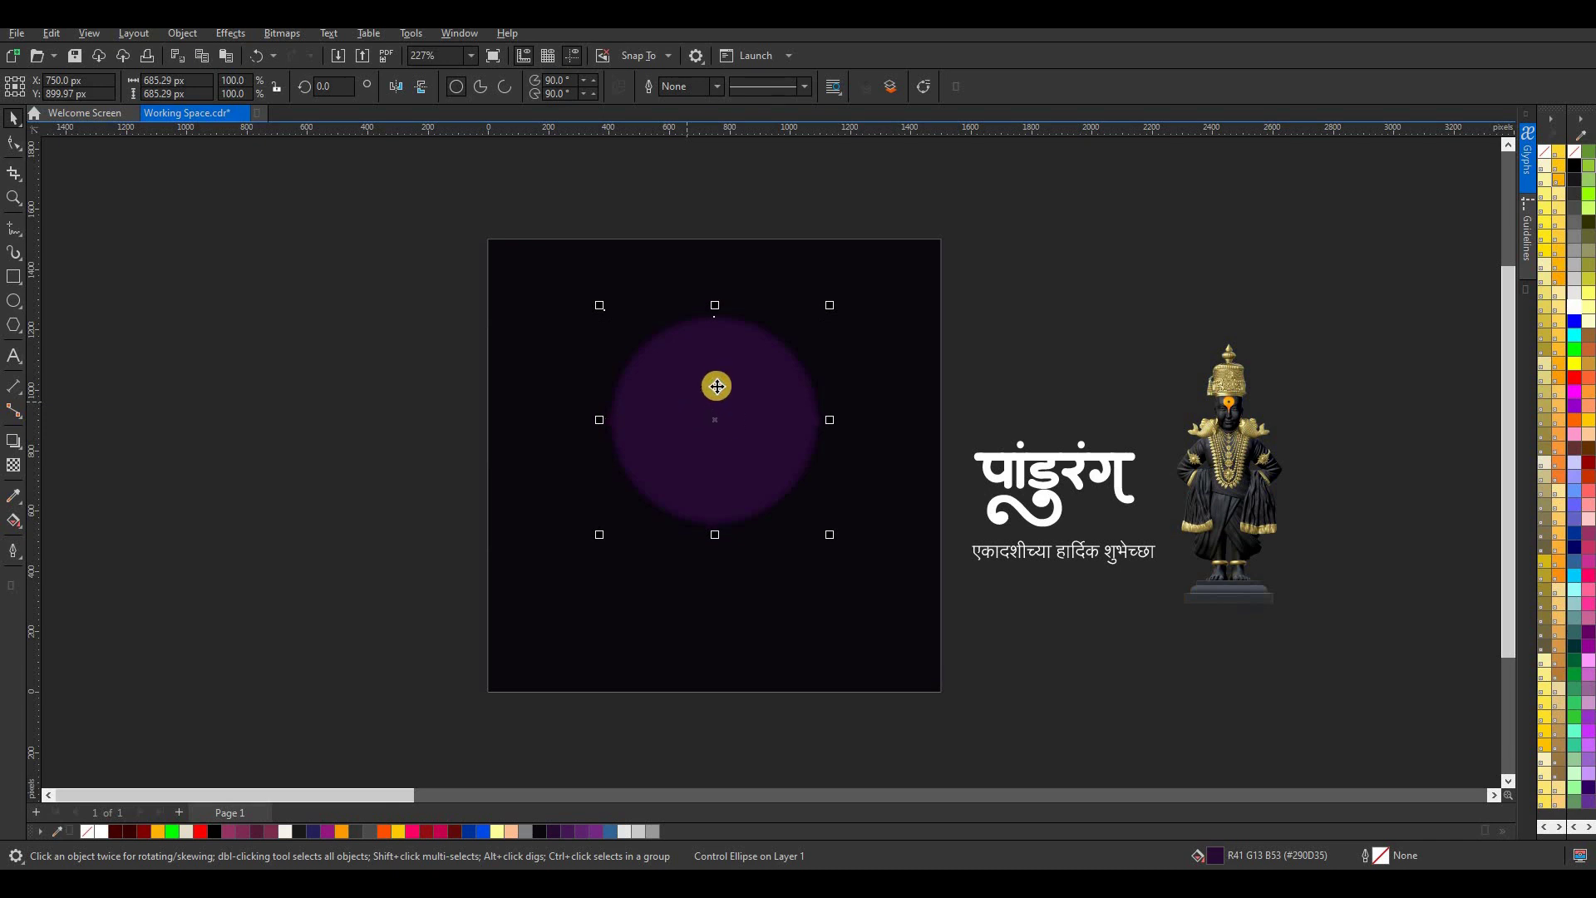
{"action": "left_click_drag", "start_coordinate": [716, 382], "coordinate": [858, 402]}
{"action": "right_click", "coordinate": [857, 402]}
{"action": "left_click", "coordinate": [683, 420]}
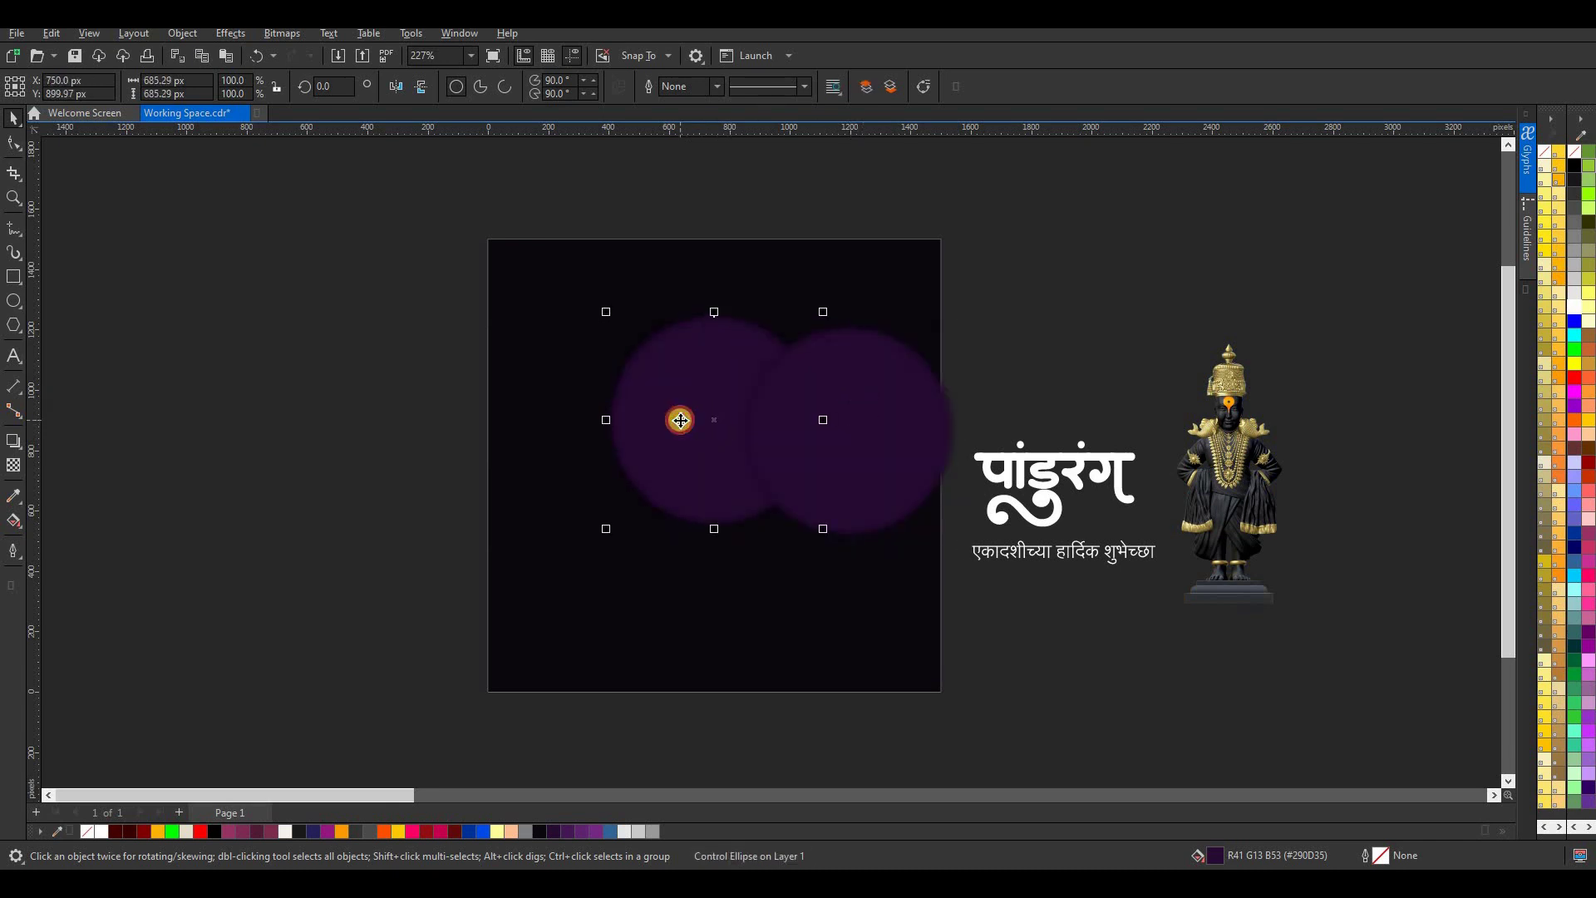
{"action": "key", "text": "p"}
{"action": "left_click", "coordinate": [856, 438]}
{"action": "key", "text": "ctrl+z"}
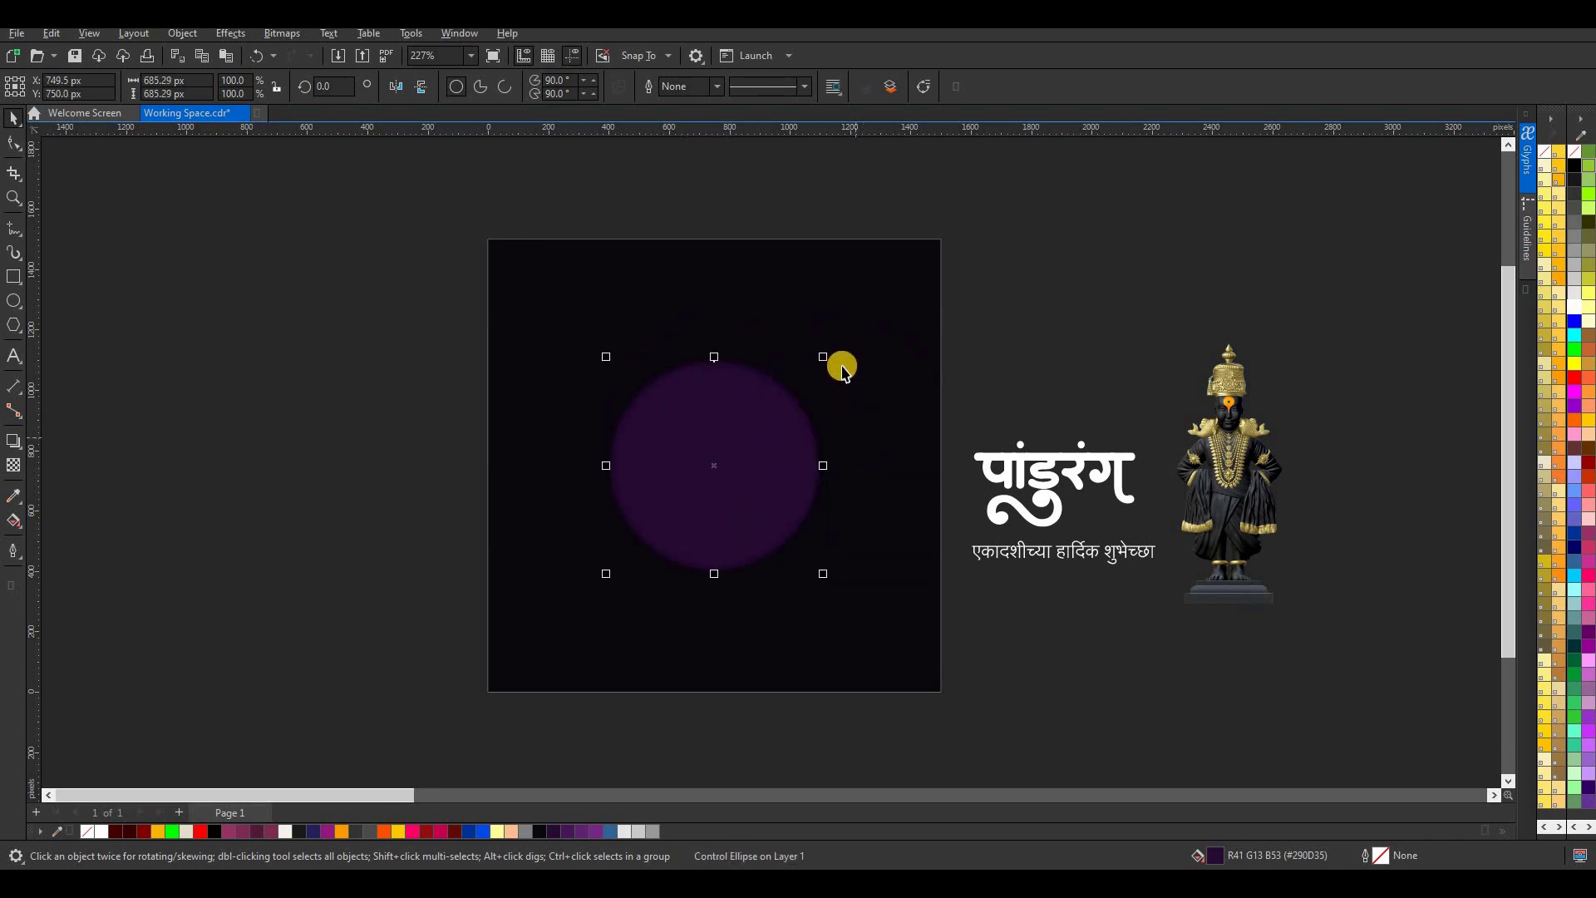
- Shrink the upper circle to about 539 px with fill #471957, and add a centred copy about 451 px wide filled #602672
{"action": "left_click_drag", "start_coordinate": [824, 359], "coordinate": [803, 381]}
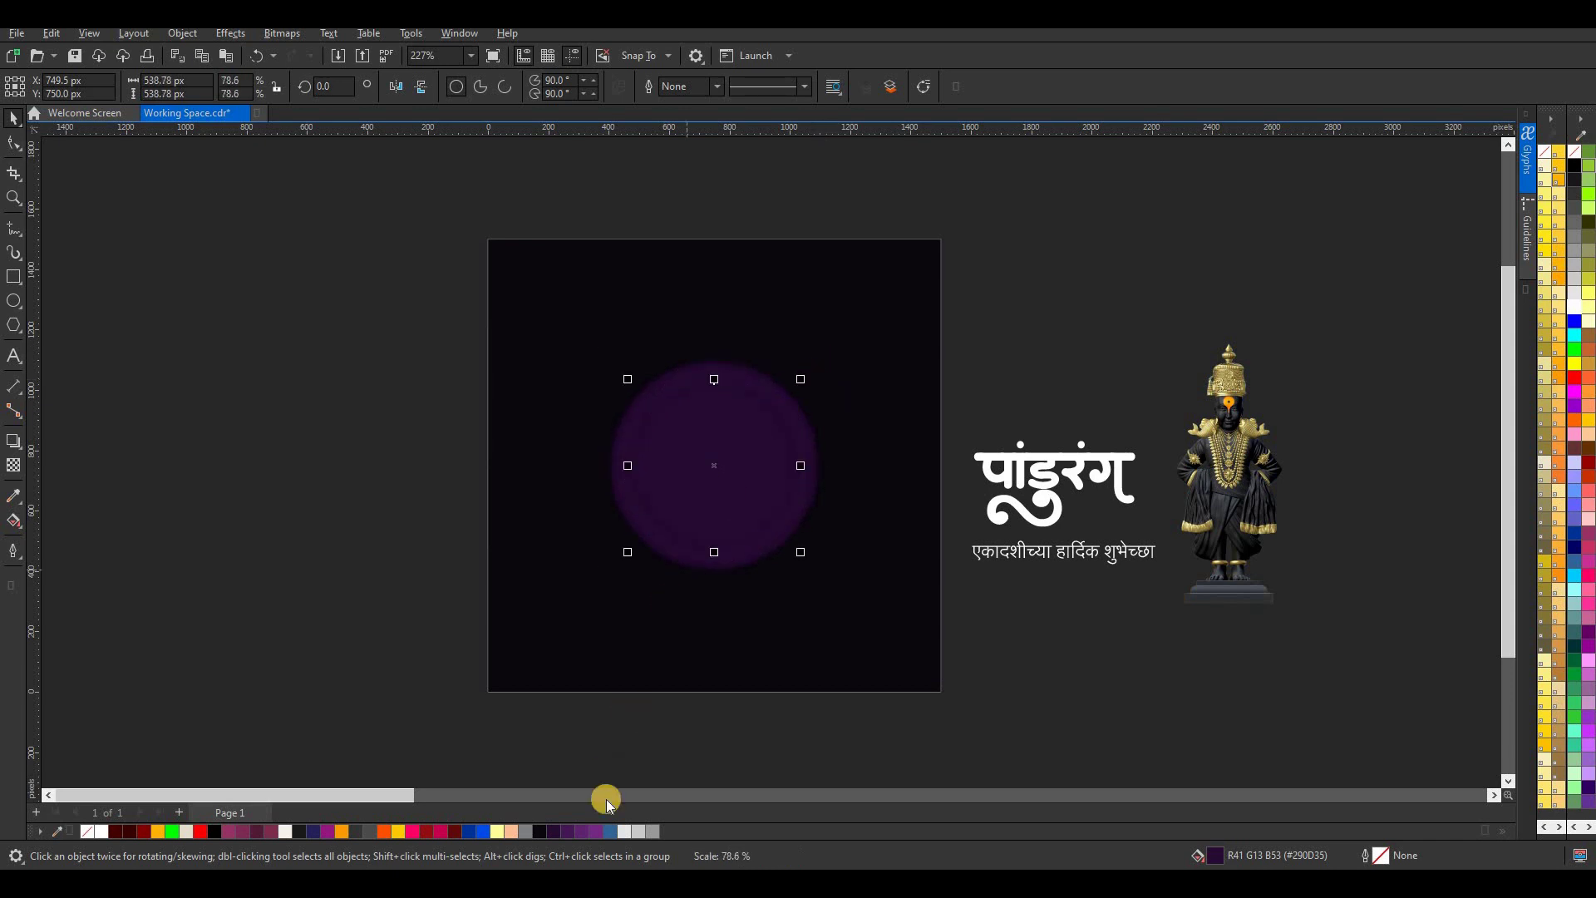
{"action": "left_click", "coordinate": [568, 832]}
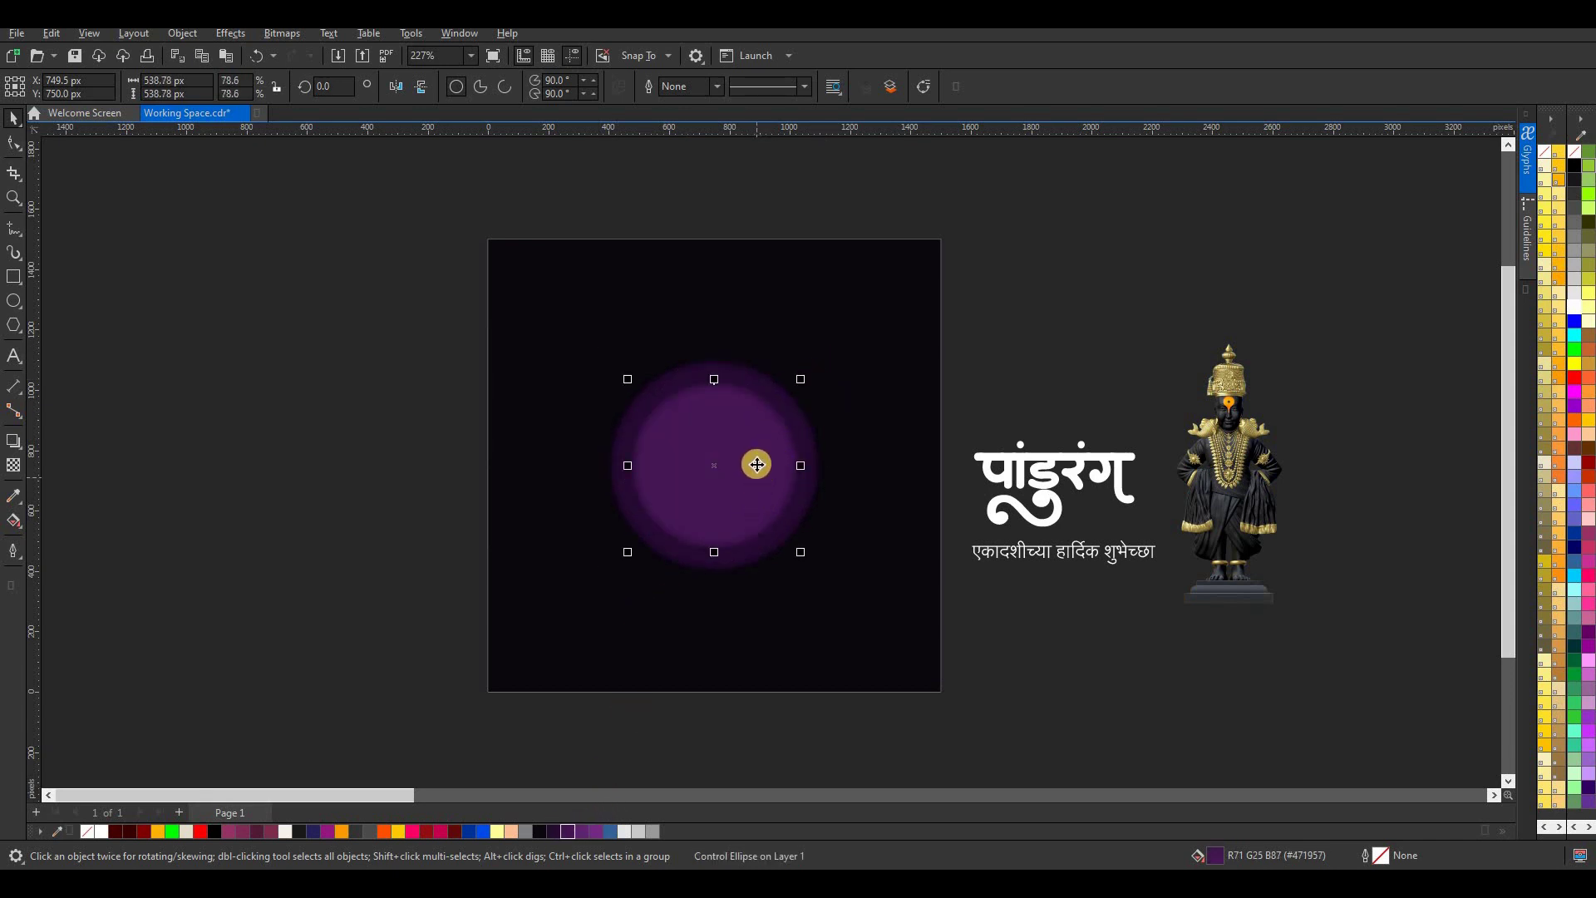
{"action": "left_click_drag", "start_coordinate": [756, 464], "coordinate": [908, 452]}
{"action": "key", "text": "ctrl+z"}
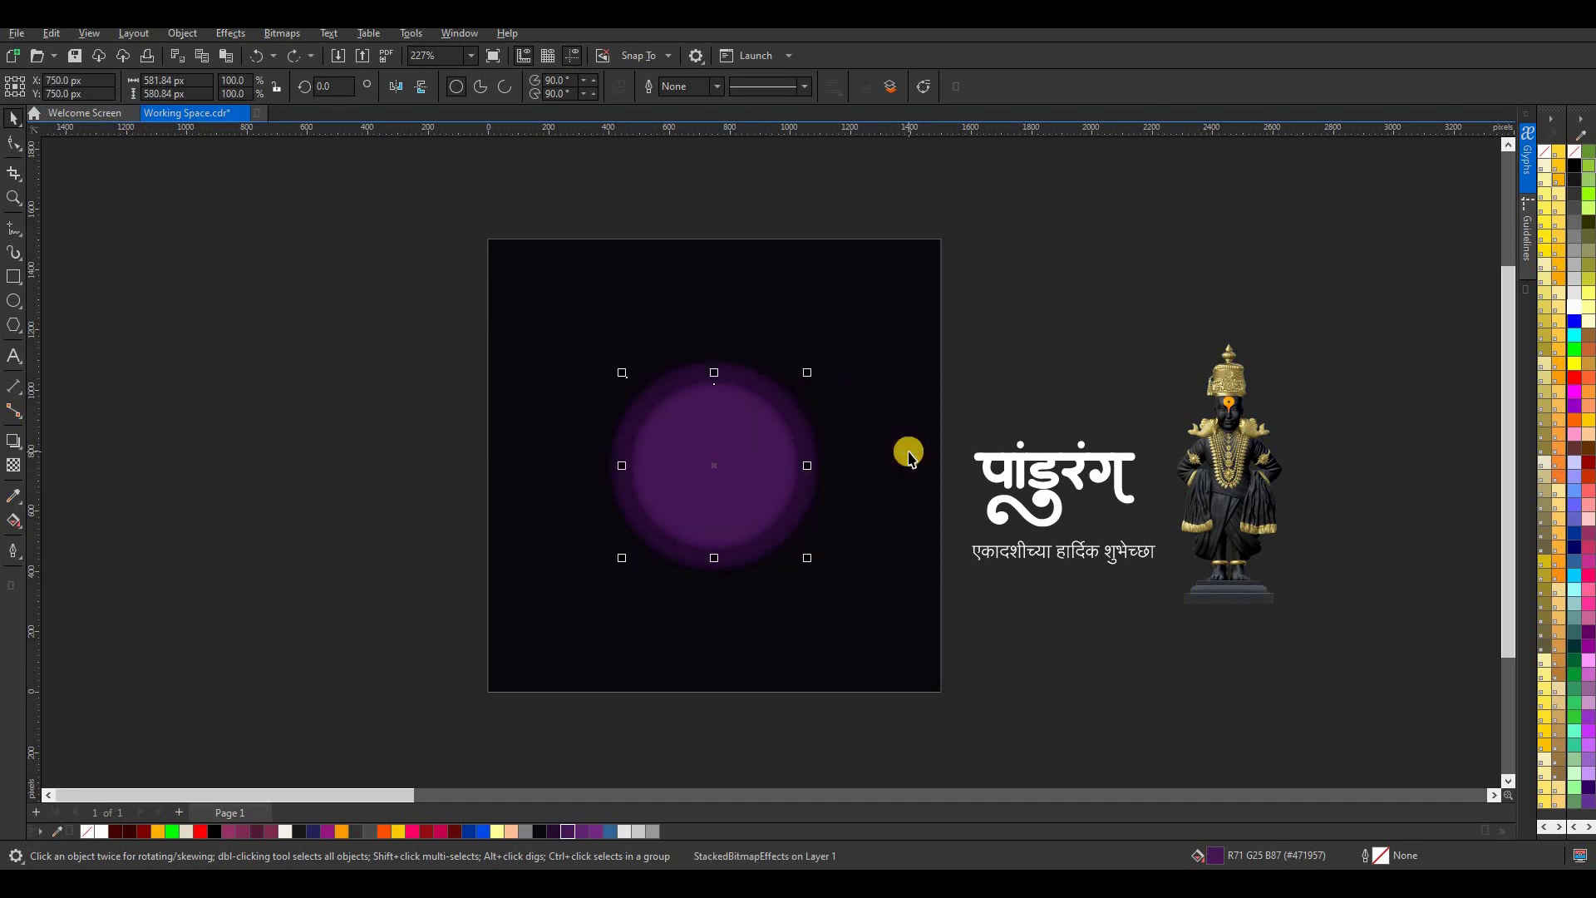
{"action": "left_click_drag", "start_coordinate": [811, 376], "coordinate": [791, 402]}
{"action": "left_click", "coordinate": [581, 832]}
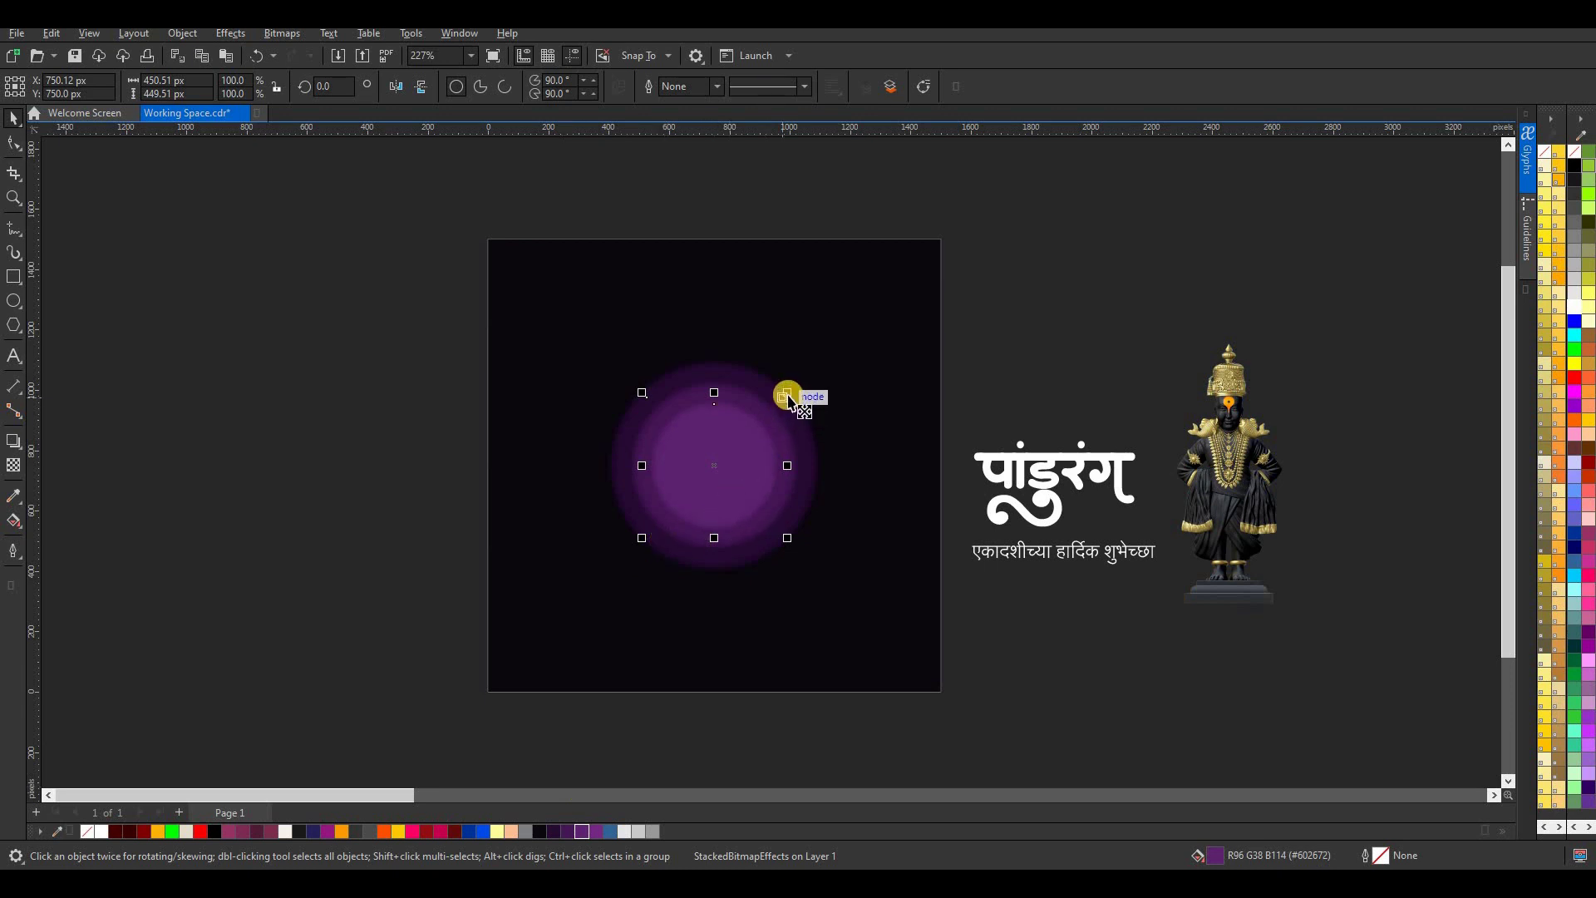
- Add a smaller concentric copy of the innermost circle, about 330 px wide, and fill it with purple #772A88
{"action": "left_click_drag", "start_coordinate": [787, 393], "coordinate": [780, 410]}
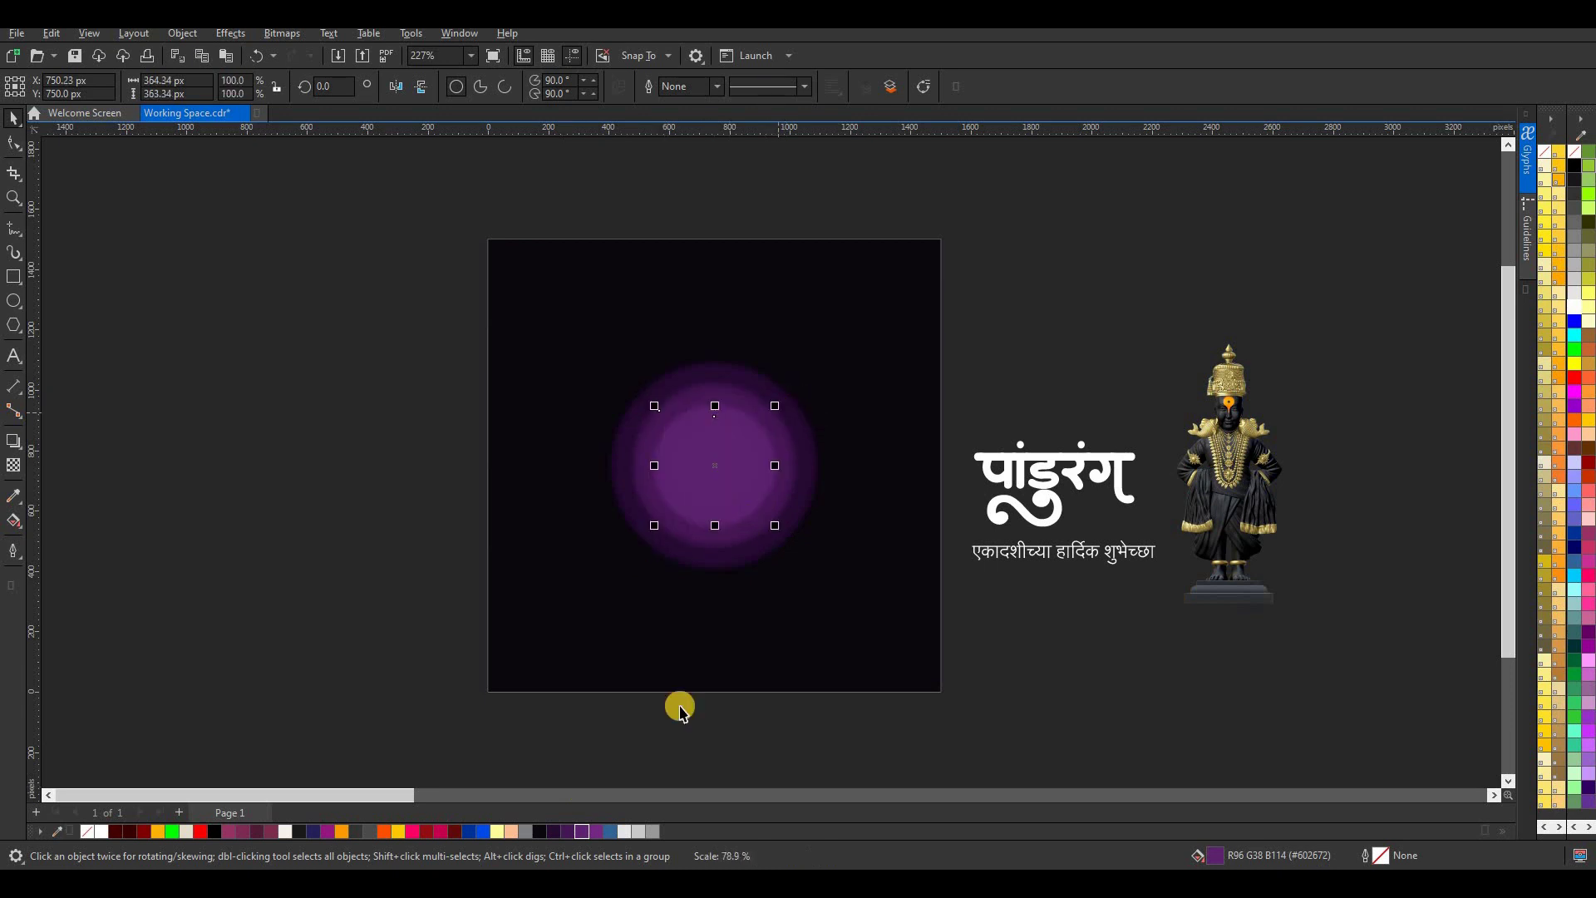
{"action": "left_click", "coordinate": [598, 830]}
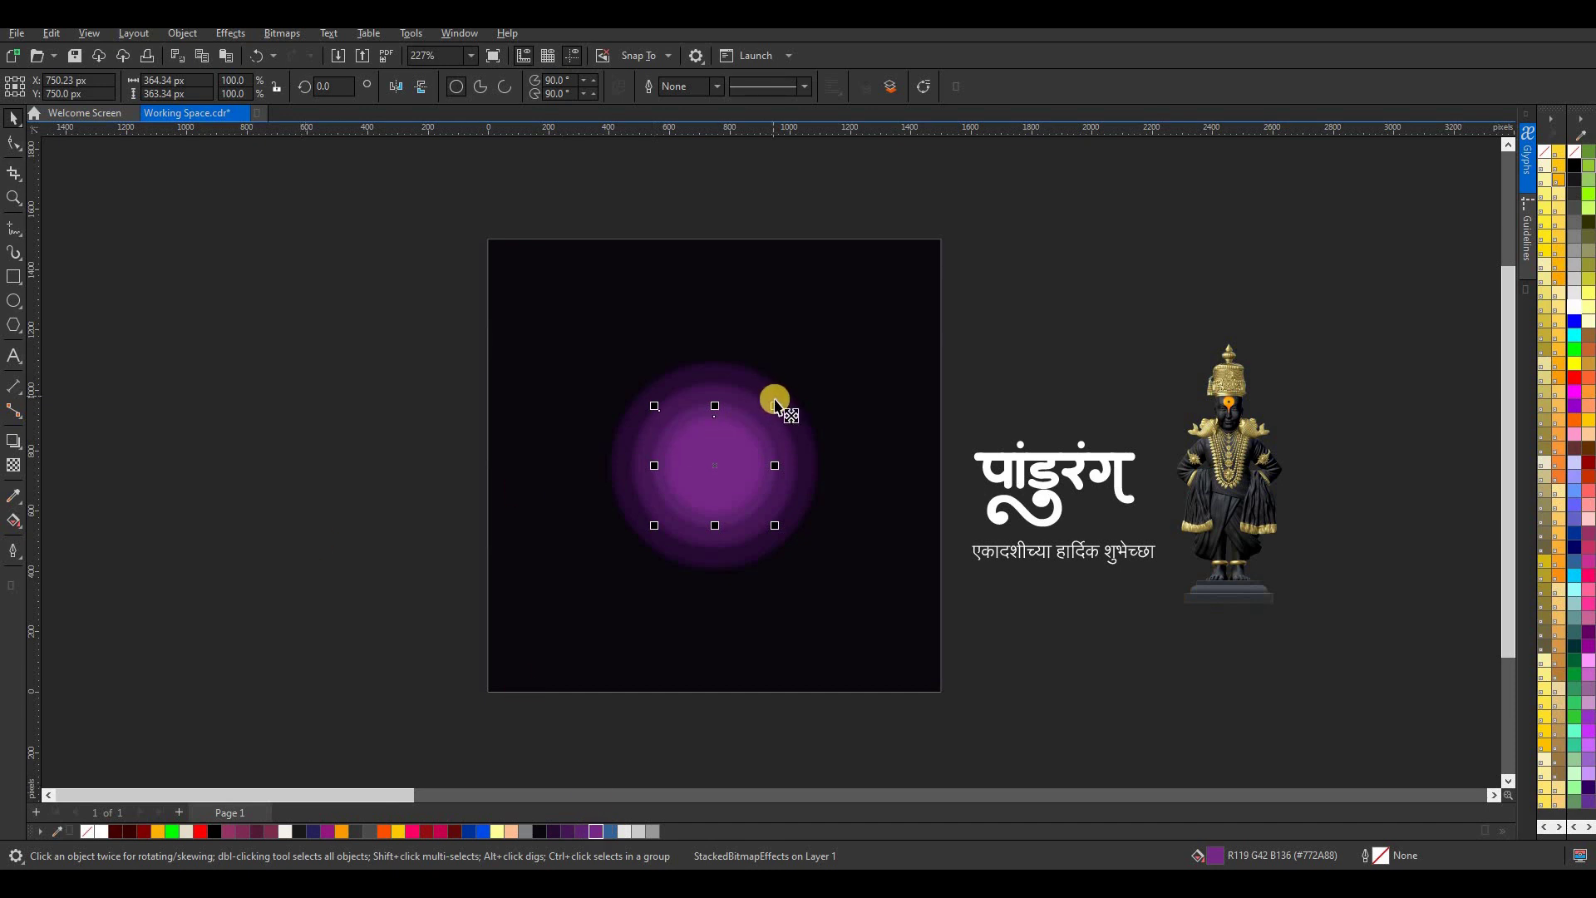
{"action": "left_click_drag", "start_coordinate": [775, 406], "coordinate": [769, 412]}
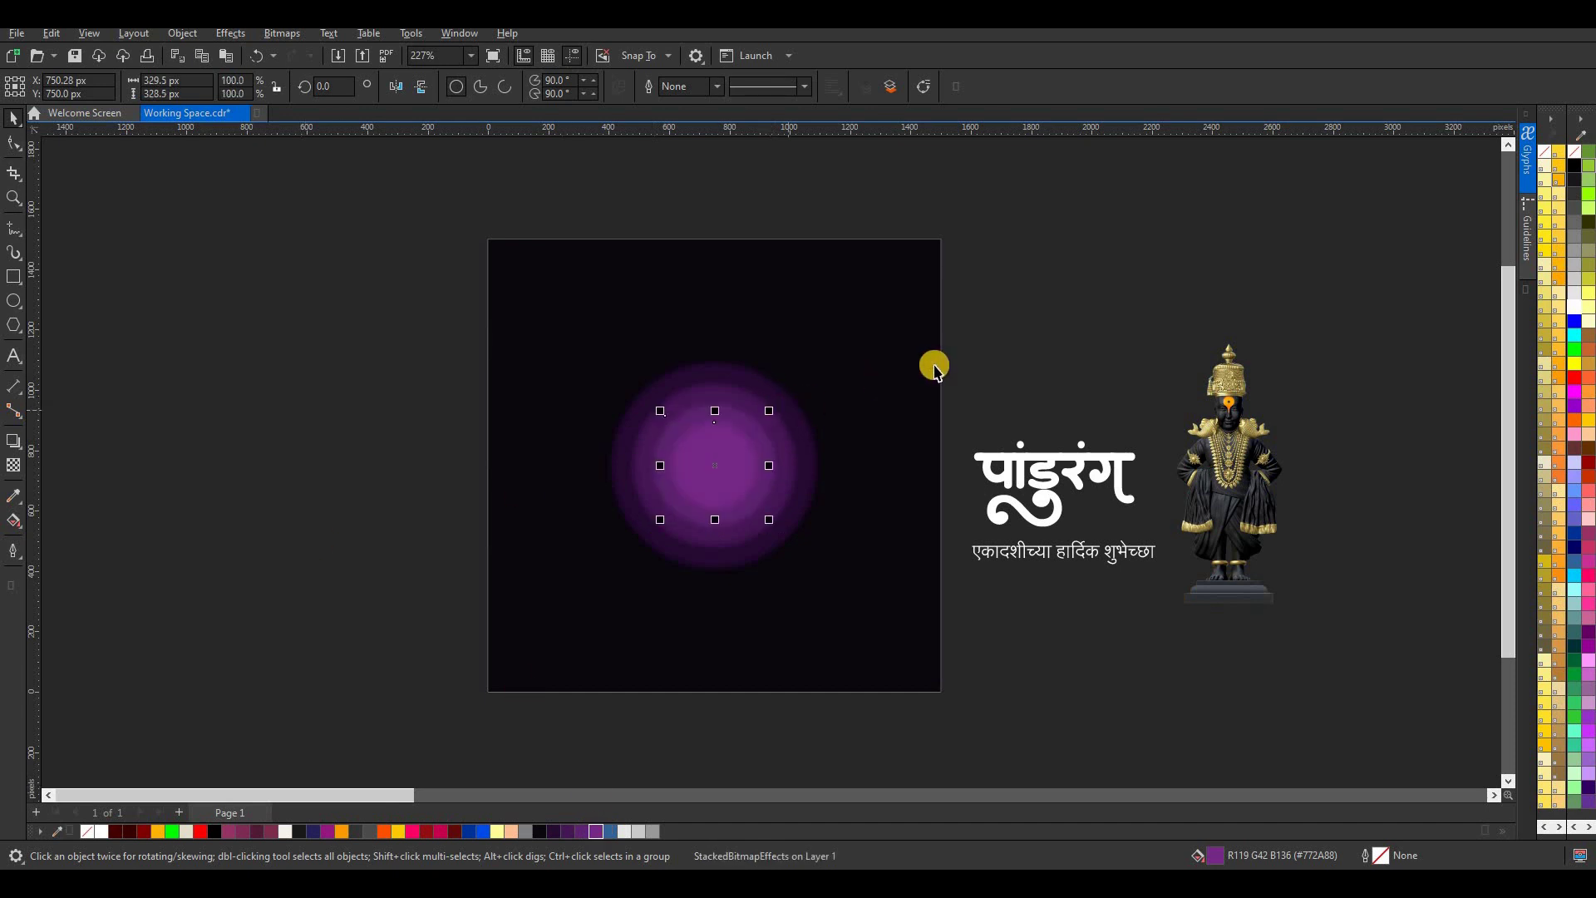
{"action": "left_click", "coordinate": [866, 368]}
- Select all the concentric purple circles and move them together into the upper half of the black background
{"action": "scroll", "coordinate": [792, 361], "scroll_direction": "down", "scroll_amount": 1}
{"action": "left_click_drag", "start_coordinate": [460, 338], "coordinate": [876, 622]}
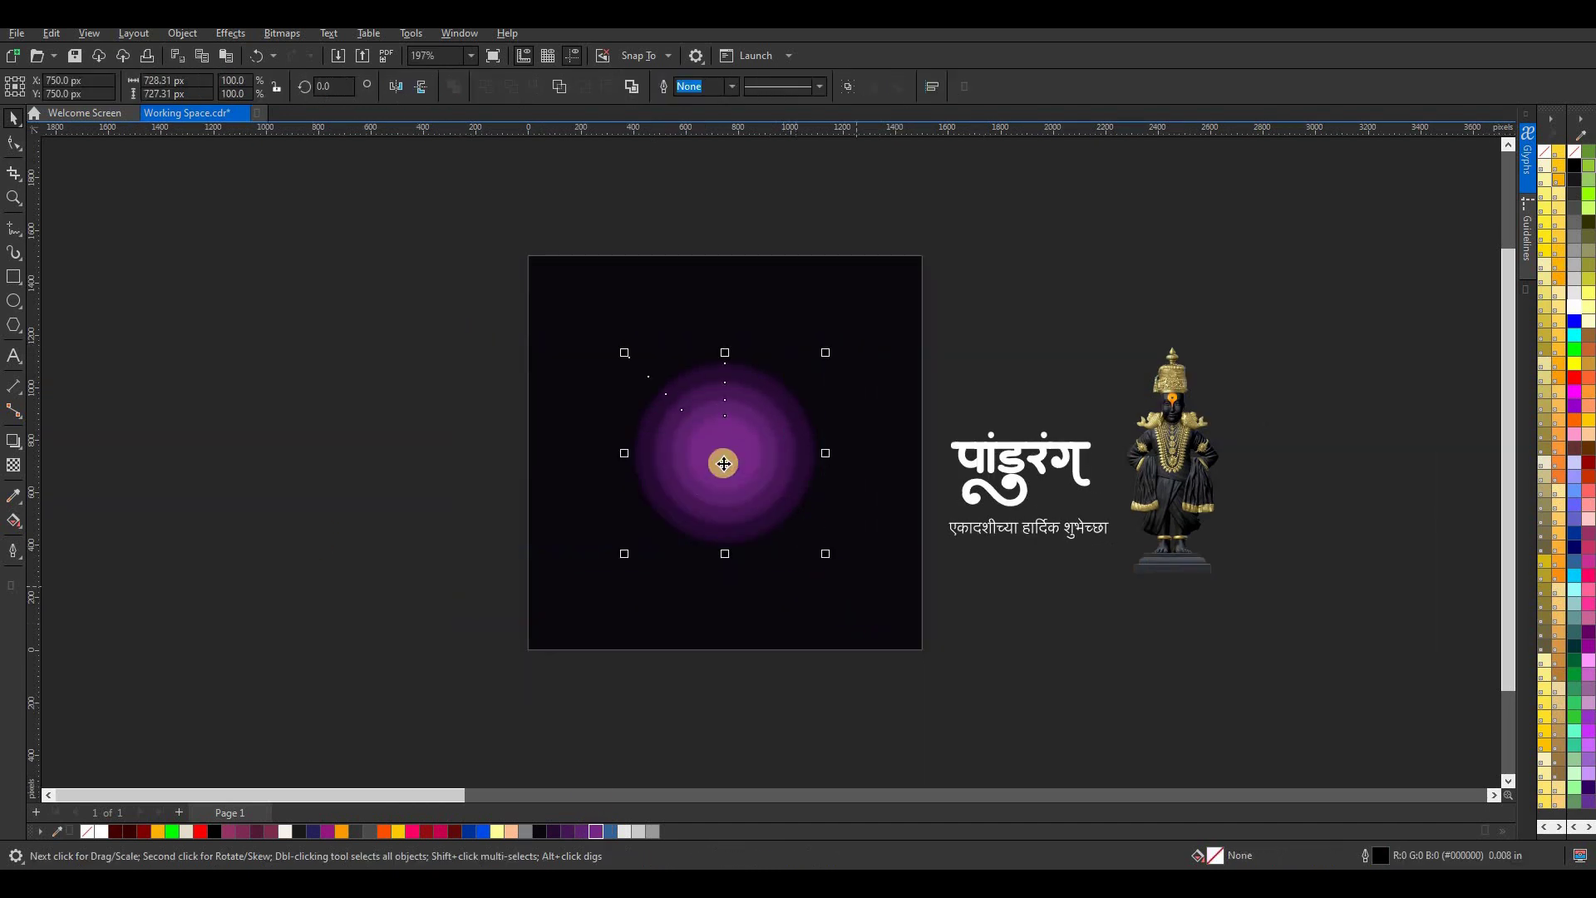
{"action": "left_click_drag", "start_coordinate": [721, 445], "coordinate": [725, 394]}
{"action": "left_click", "coordinate": [383, 418]}
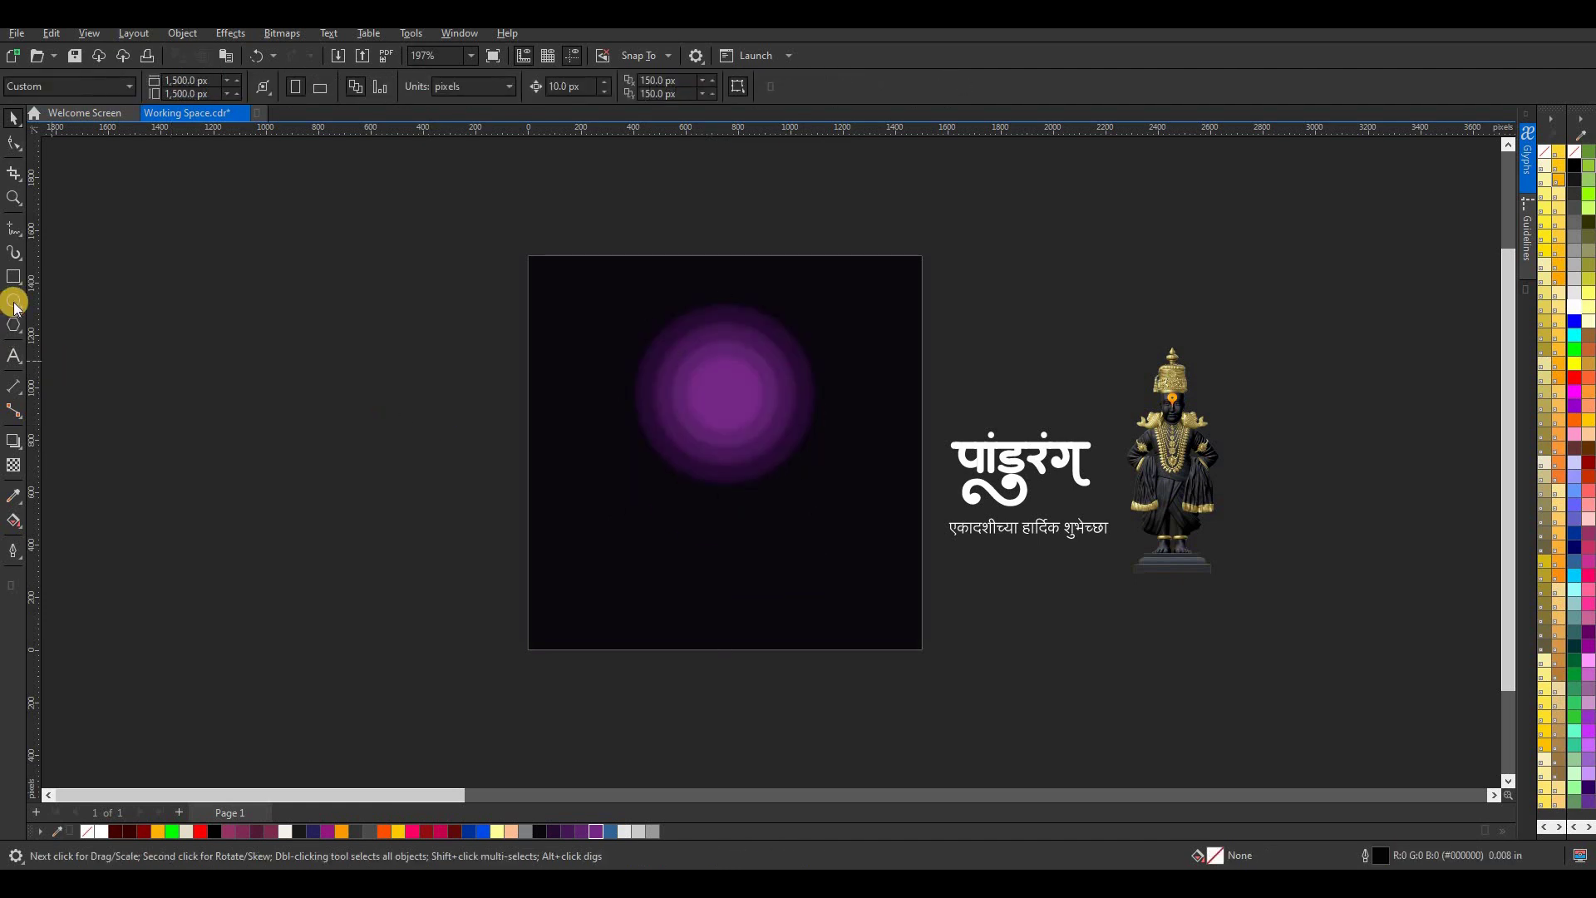
- Draw a circle about 1,001 px wide near the page centre and fill it with white, without an outline
{"action": "left_click", "coordinate": [14, 301]}
{"action": "left_click_drag", "start_coordinate": [597, 323], "coordinate": [860, 564]}
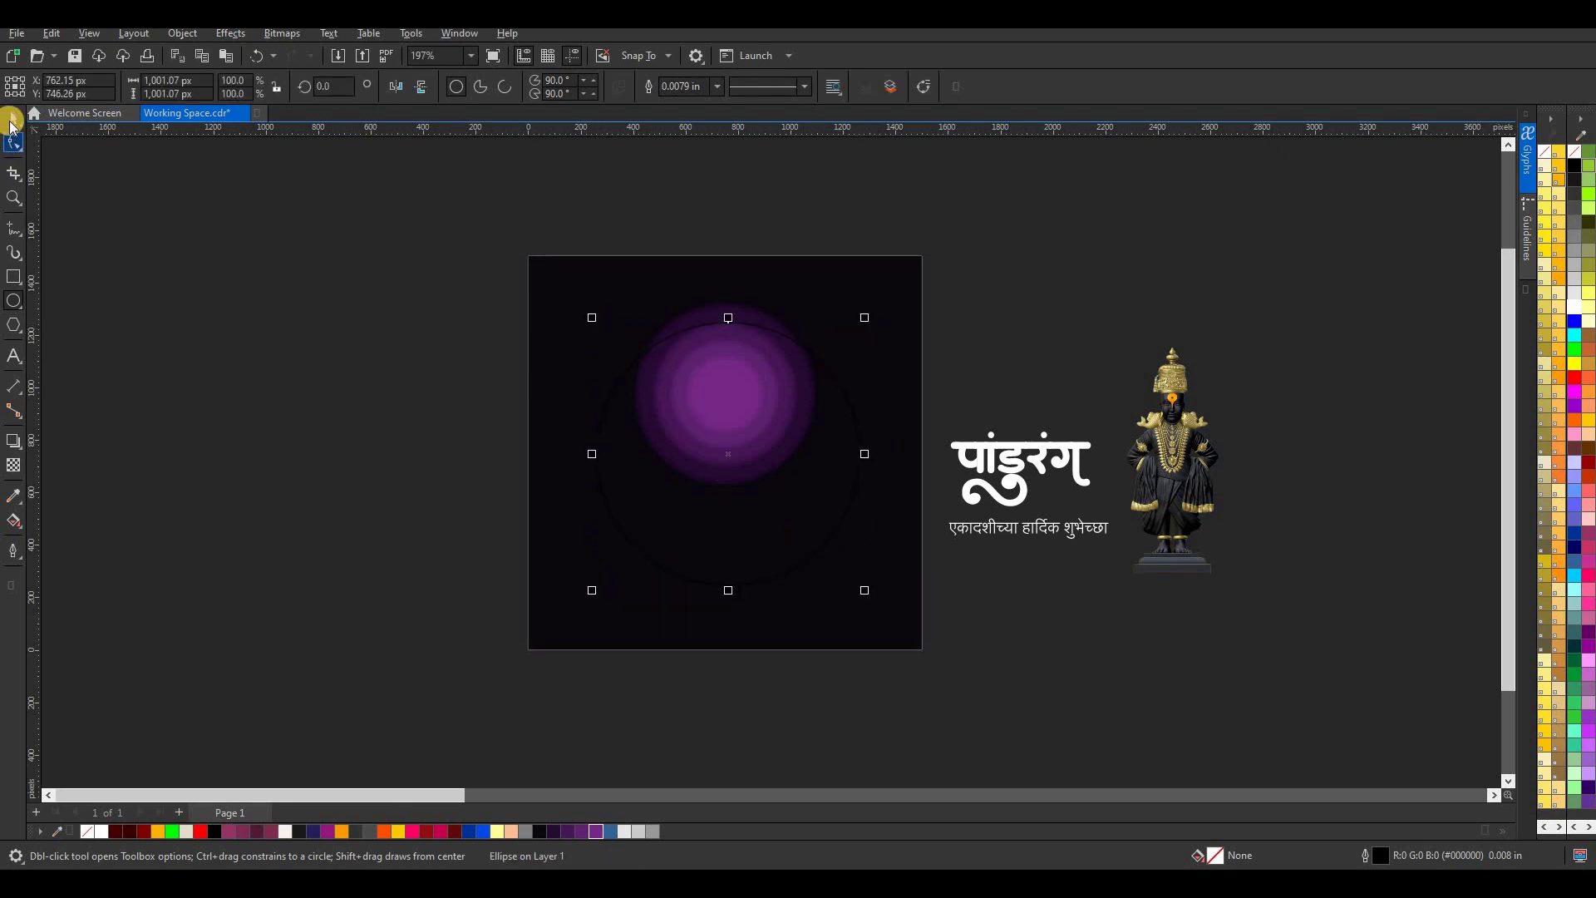
{"action": "left_click", "coordinate": [12, 121]}
{"action": "left_click", "coordinate": [93, 833]}
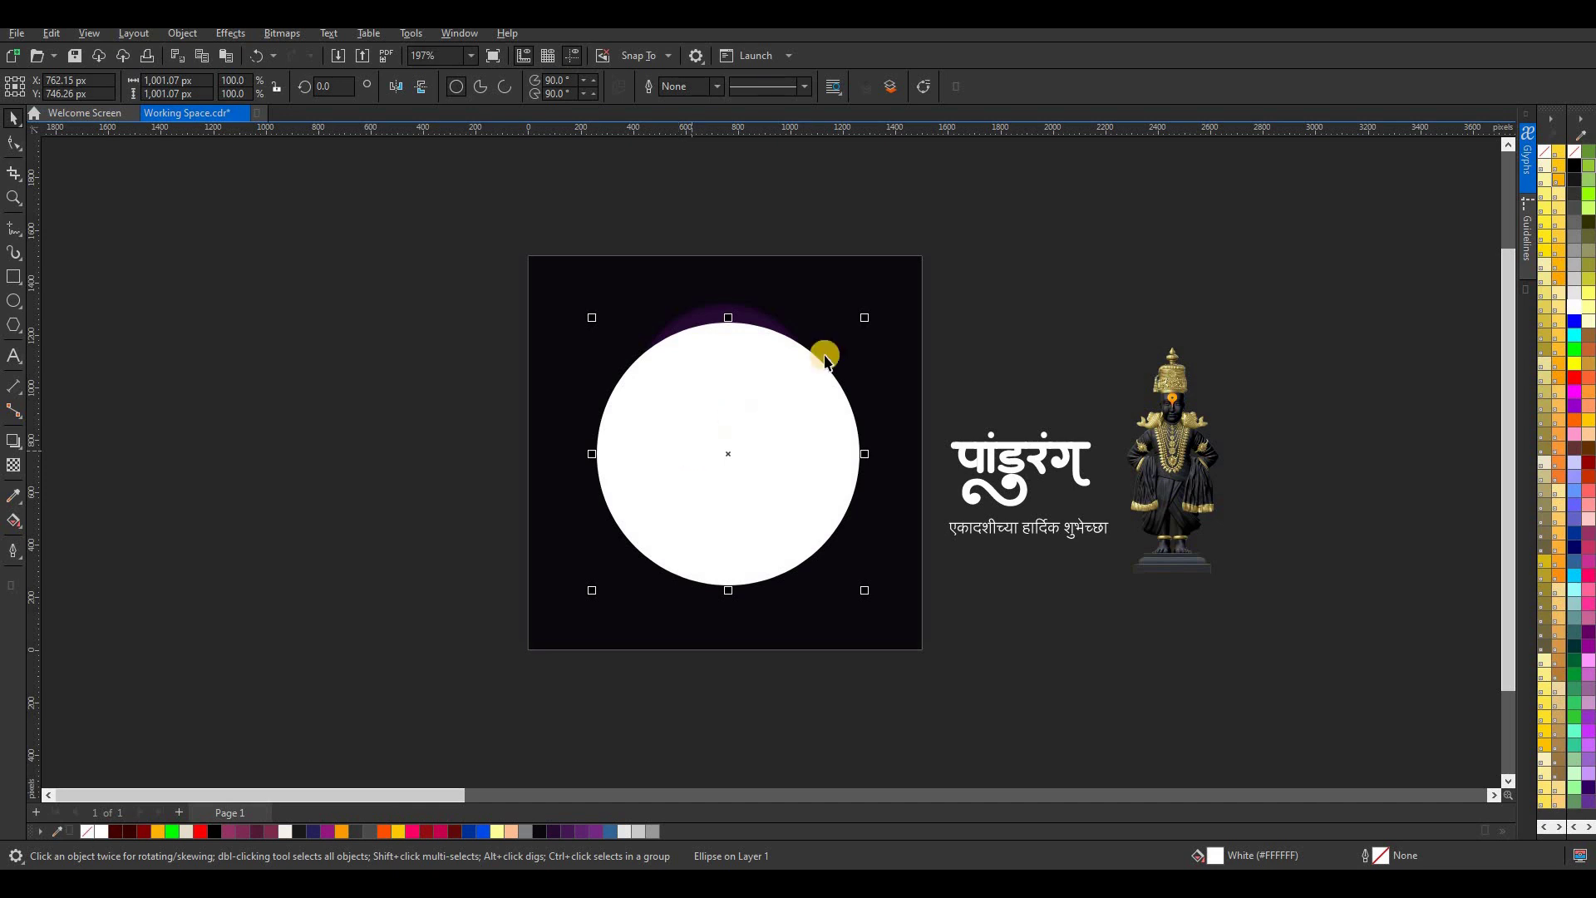
- Make a copy of the white circle about 919 px wide, offset it up and to the right, and fill it with Chalk #FFFF99
{"action": "left_click_drag", "start_coordinate": [864, 318], "coordinate": [865, 333]}
{"action": "right_click", "coordinate": [865, 332]}
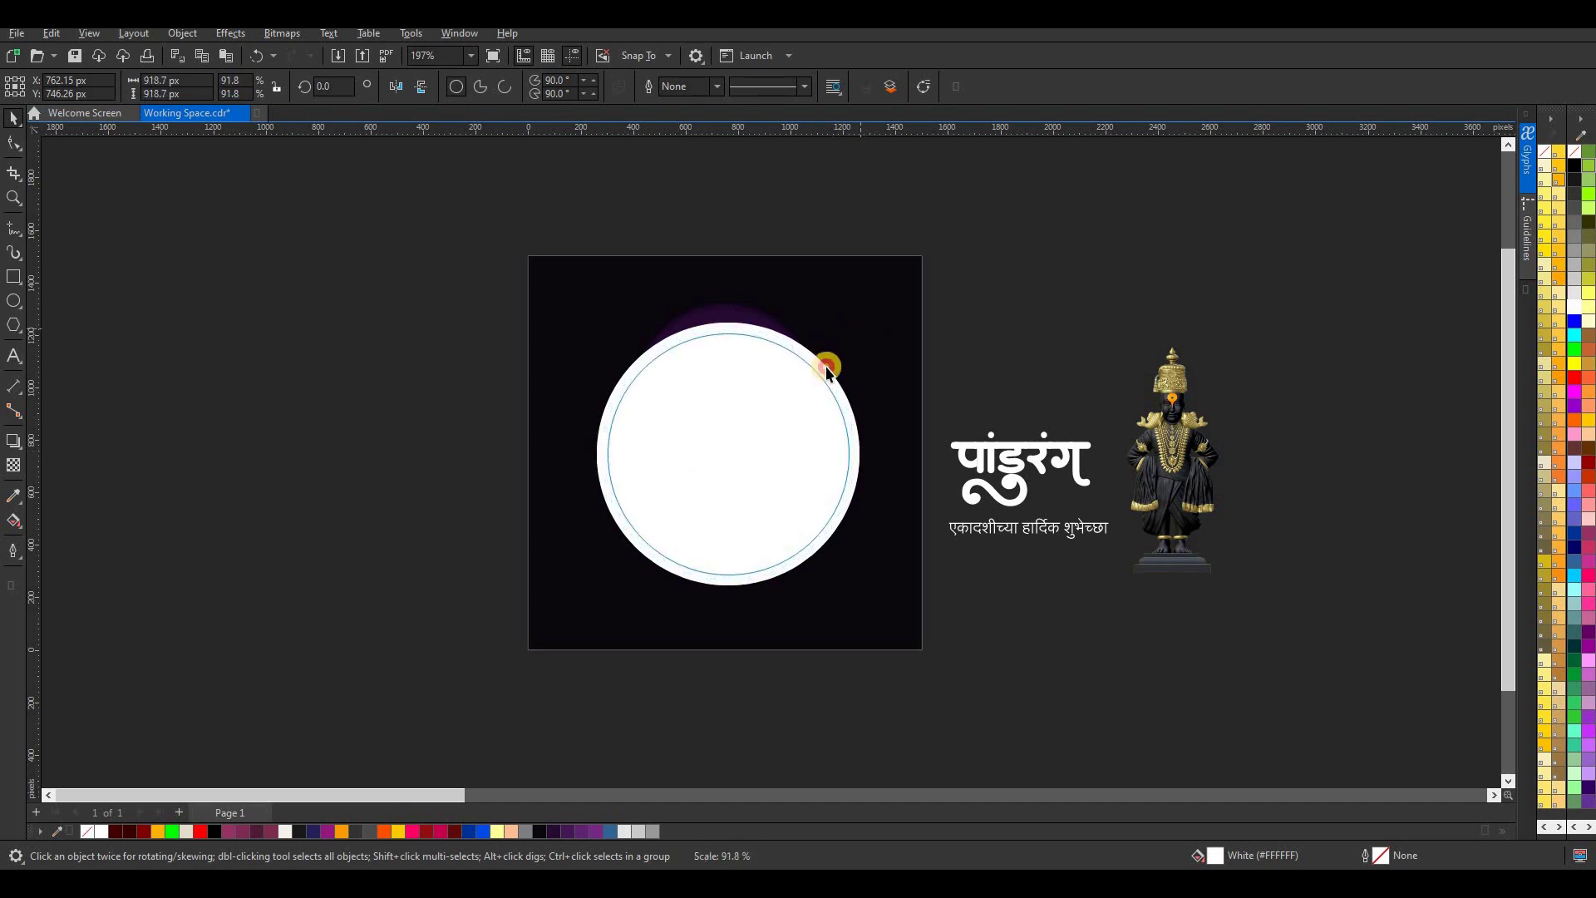
{"action": "left_click_drag", "start_coordinate": [731, 469], "coordinate": [755, 444]}
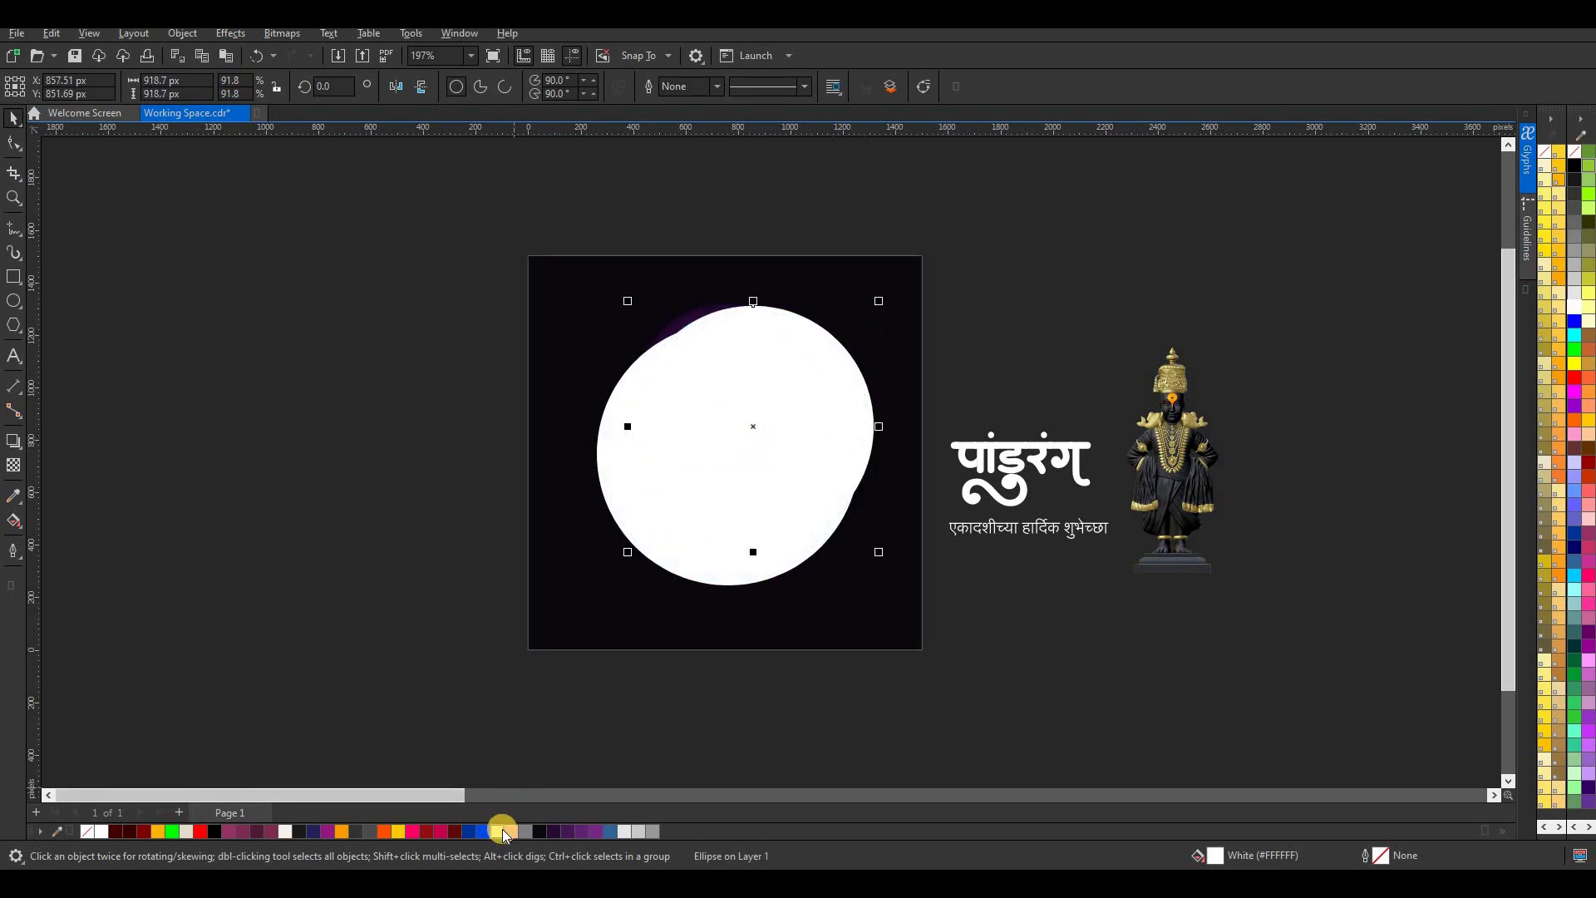
{"action": "left_click_drag", "start_coordinate": [503, 834], "coordinate": [737, 468]}
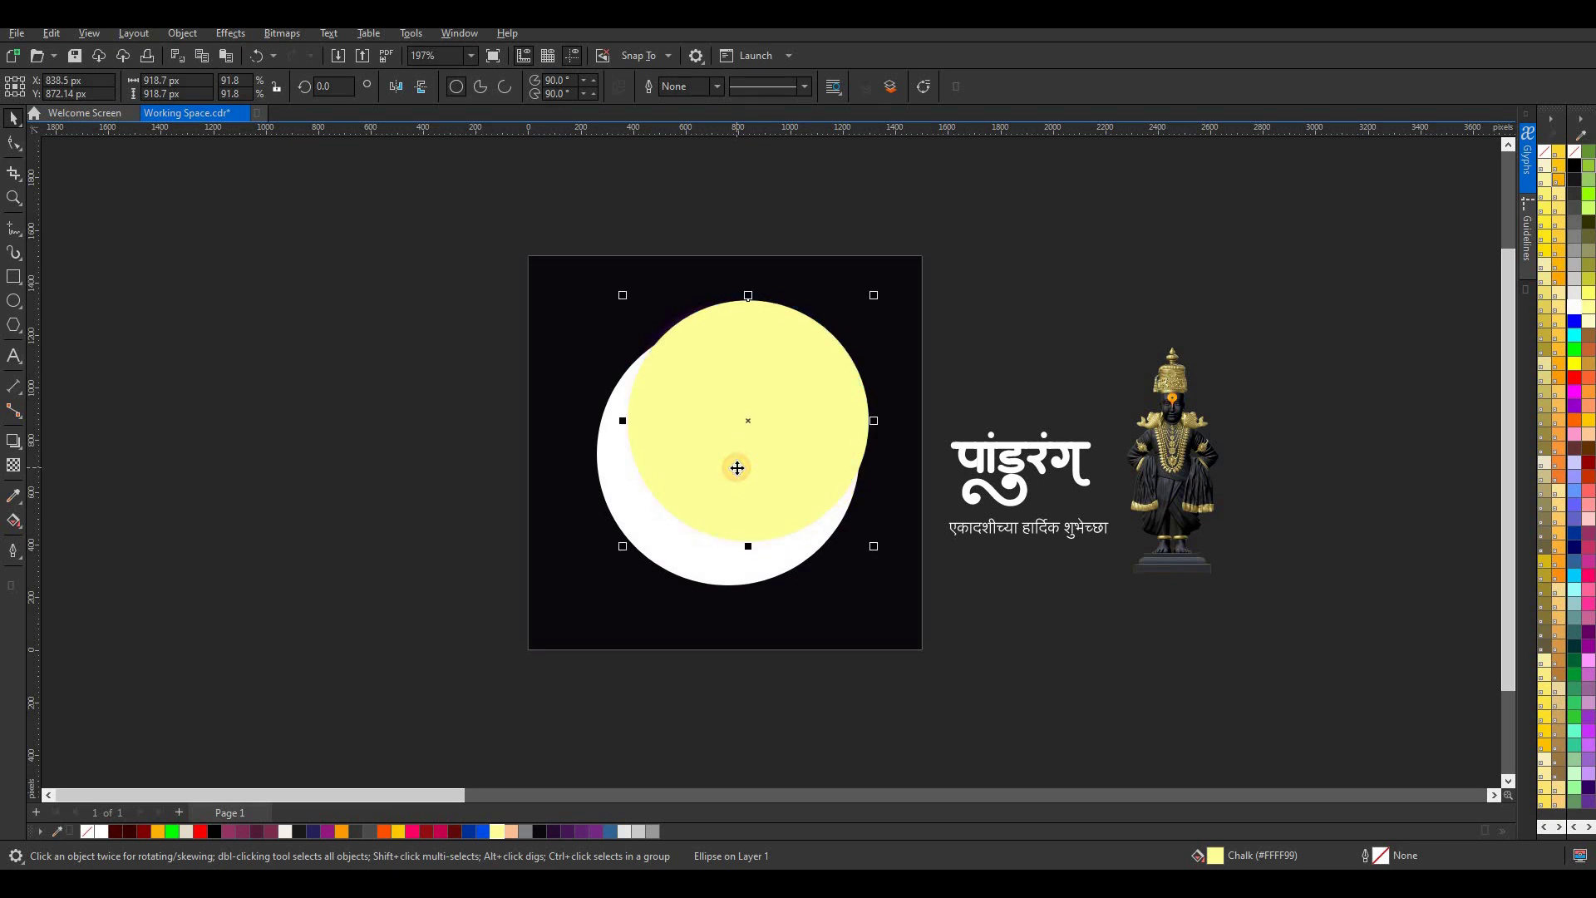
- Use Smart Fill to create a separate crescent from the white area left uncovered by the yellow circle
{"action": "left_click", "coordinate": [21, 532]}
{"action": "left_click", "coordinate": [79, 541]}
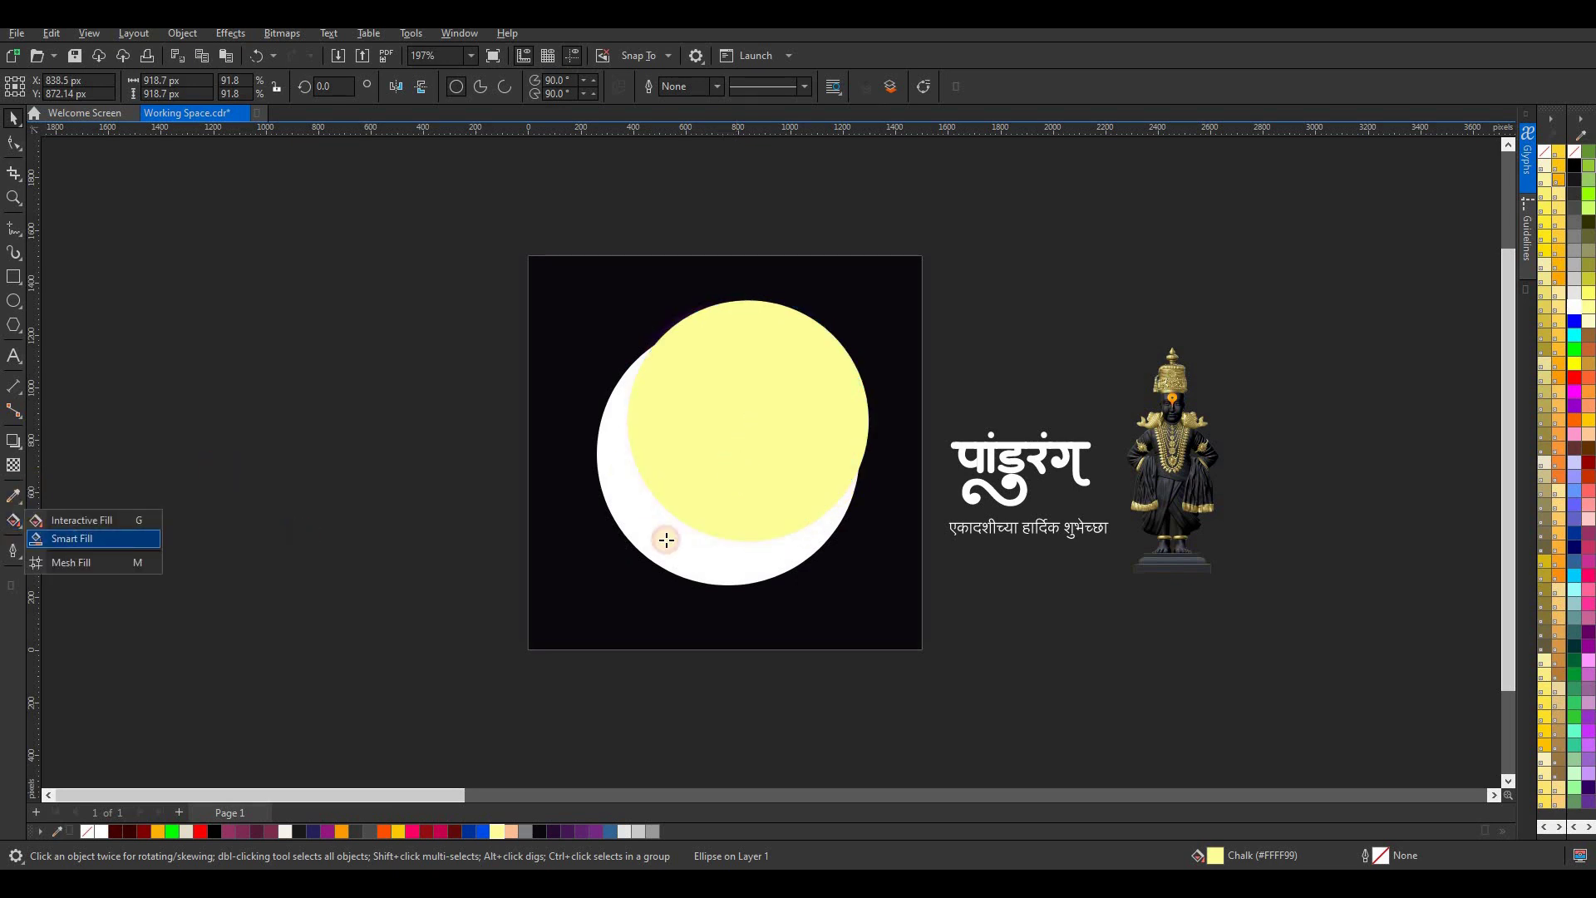
{"action": "left_click", "coordinate": [675, 542]}
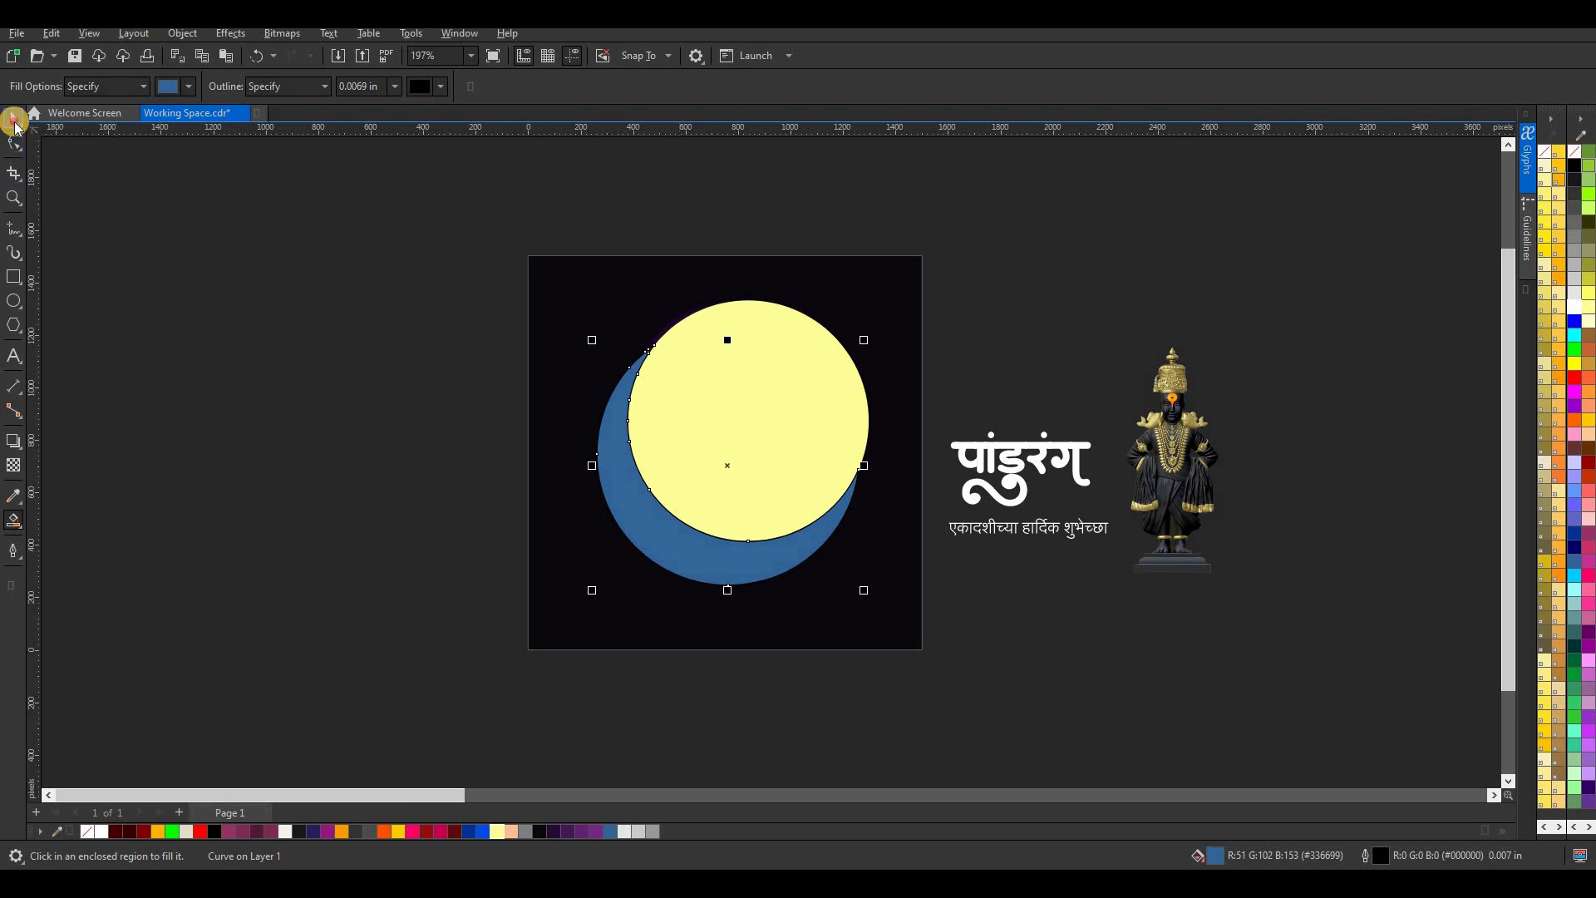
- Delete the yellow circle and the white circle, keeping only the crescent cut from them
{"action": "left_click", "coordinate": [14, 121]}
{"action": "left_click", "coordinate": [737, 362]}
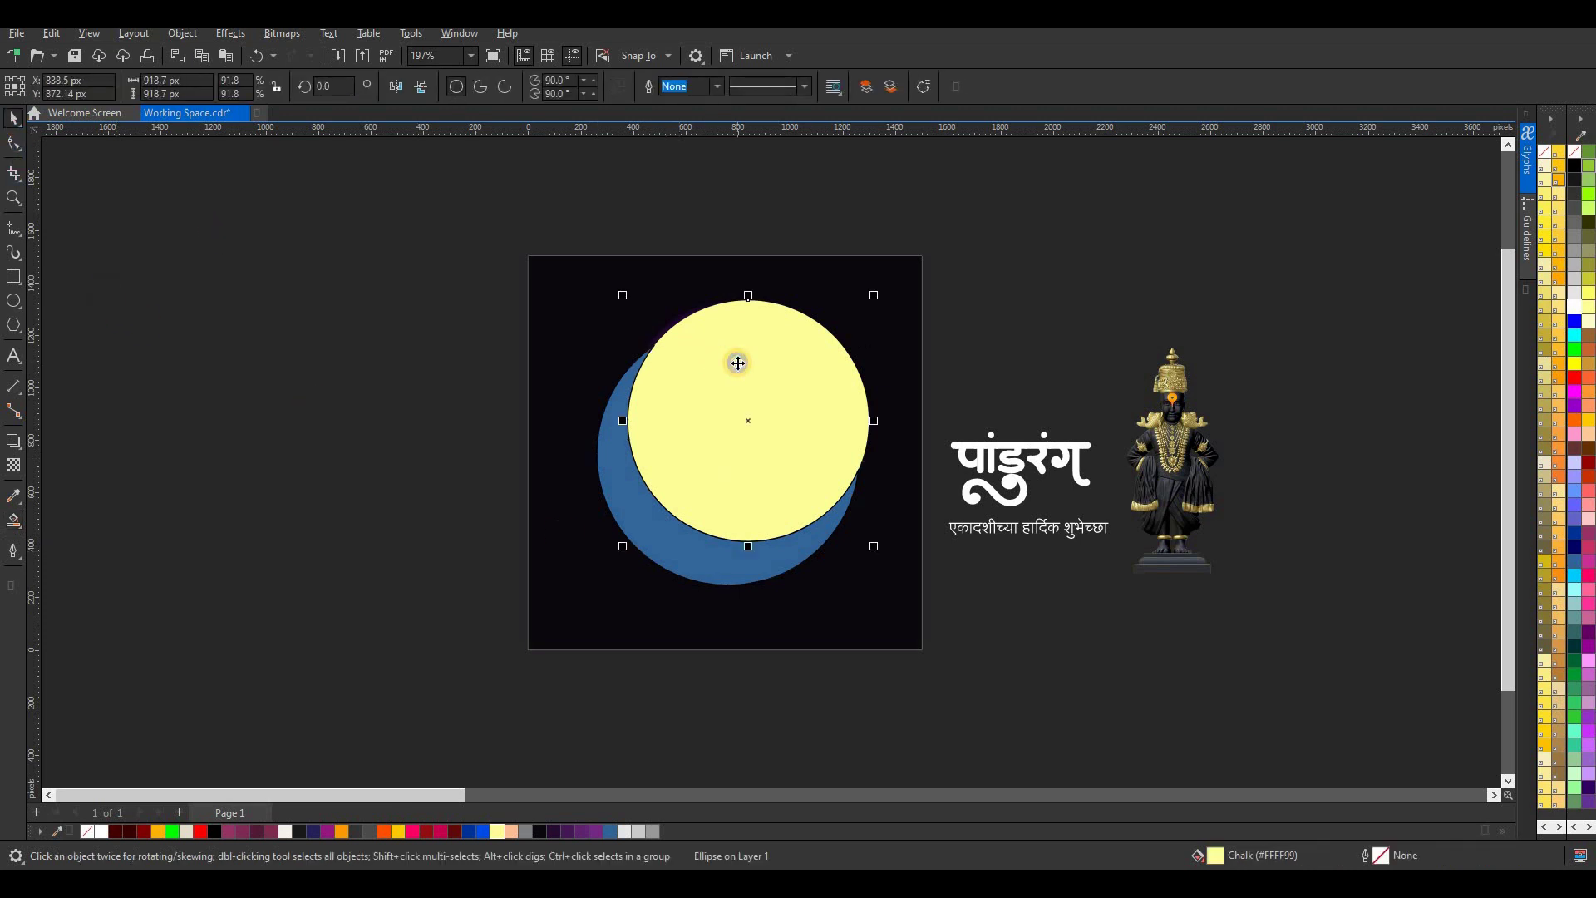
{"action": "right_click", "coordinate": [738, 363]}
{"action": "left_click", "coordinate": [759, 449]}
{"action": "left_click", "coordinate": [696, 426]}
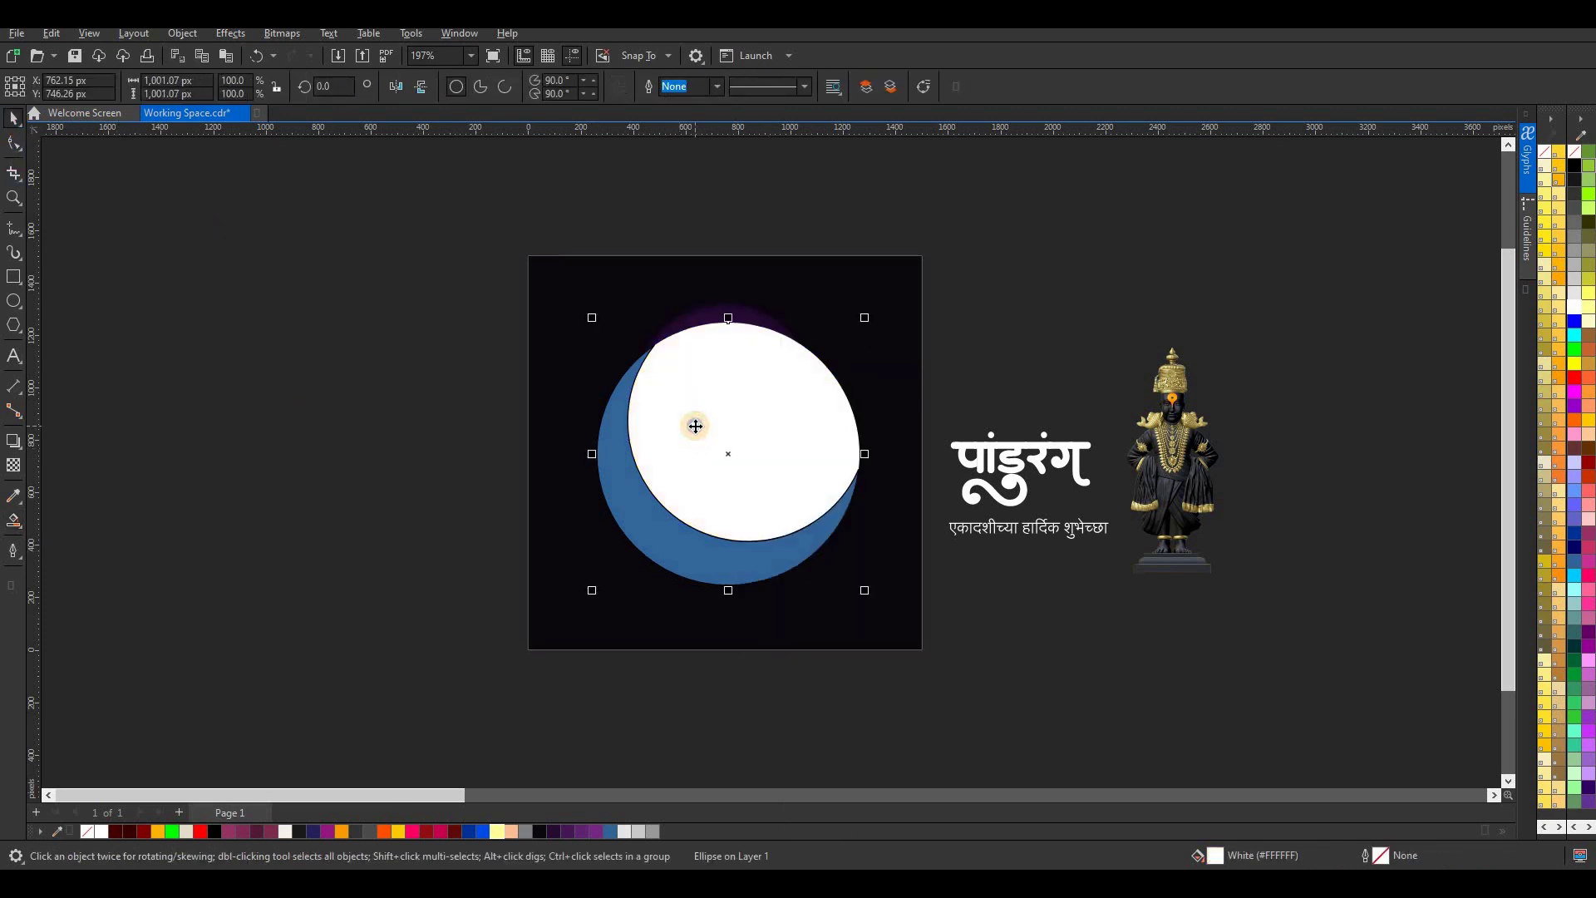
{"action": "right_click", "coordinate": [695, 426]}
{"action": "left_click", "coordinate": [753, 493]}
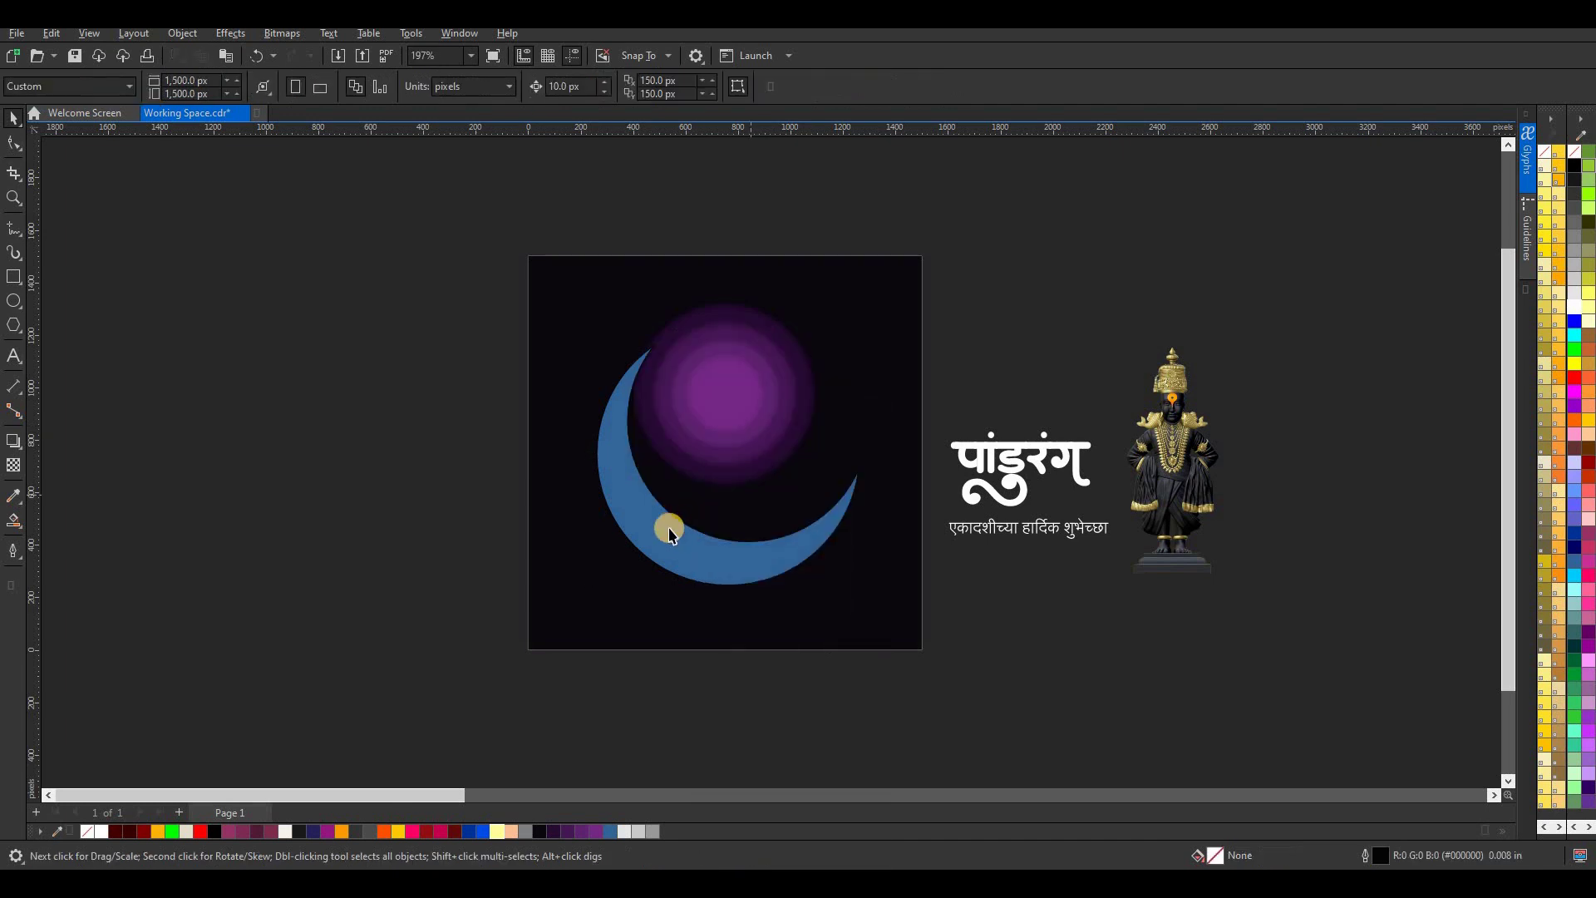
- Fill the crescent with white, remove its outline, and scale it to about 817 px wide around the purple glow
{"action": "left_click", "coordinate": [666, 528]}
{"action": "right_click", "coordinate": [89, 831]}
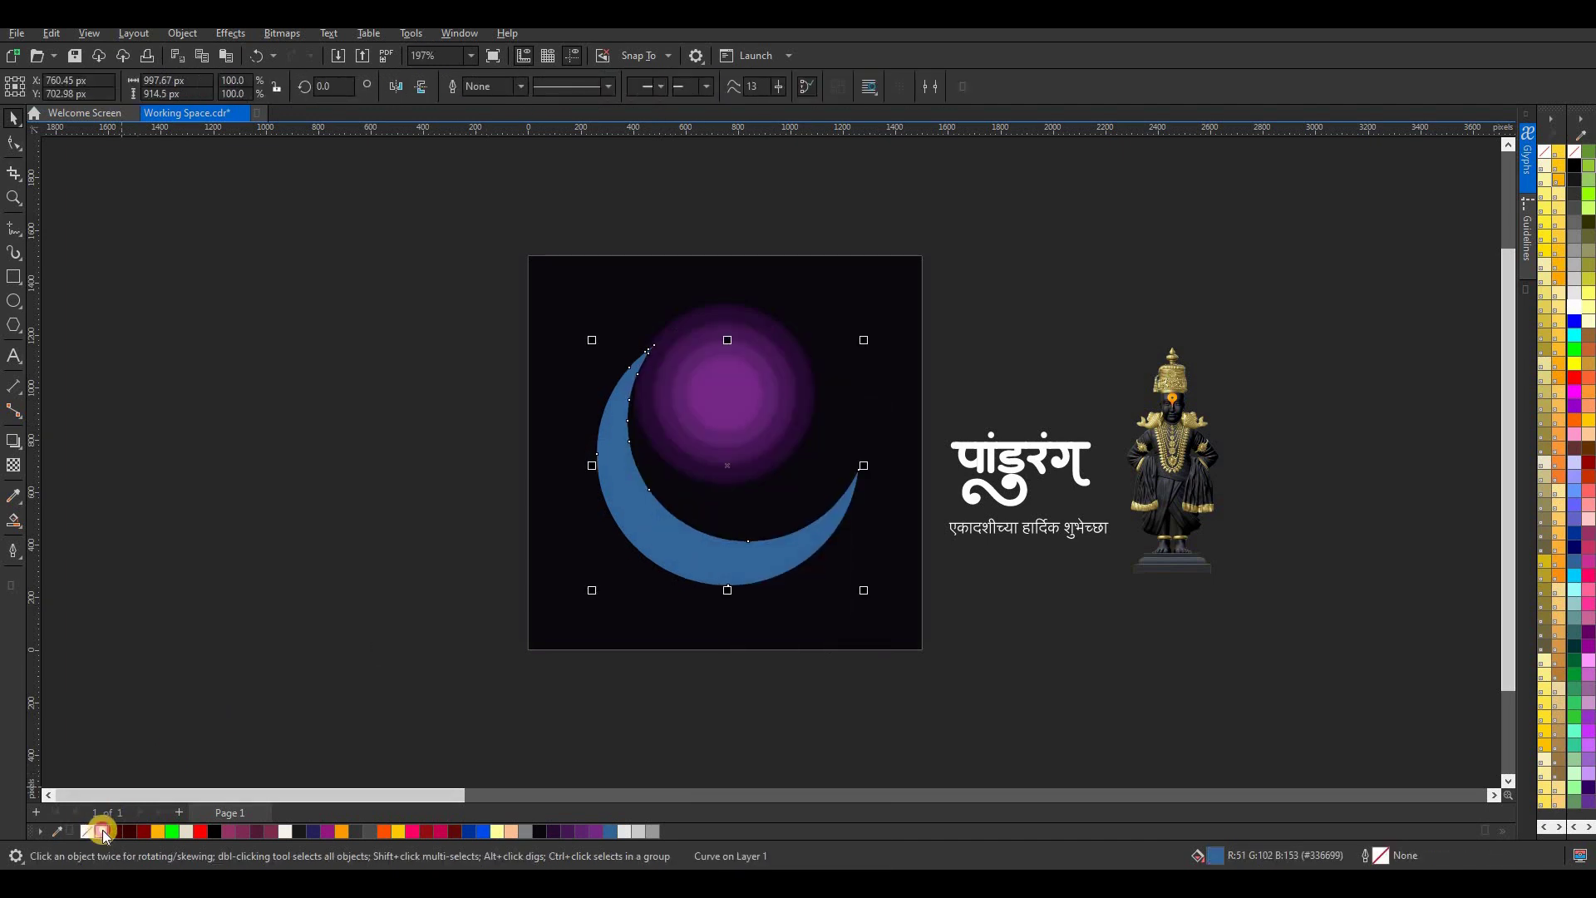
{"action": "left_click", "coordinate": [100, 831]}
{"action": "left_click_drag", "start_coordinate": [678, 565], "coordinate": [670, 534]}
{"action": "left_click_drag", "start_coordinate": [848, 552], "coordinate": [746, 505]}
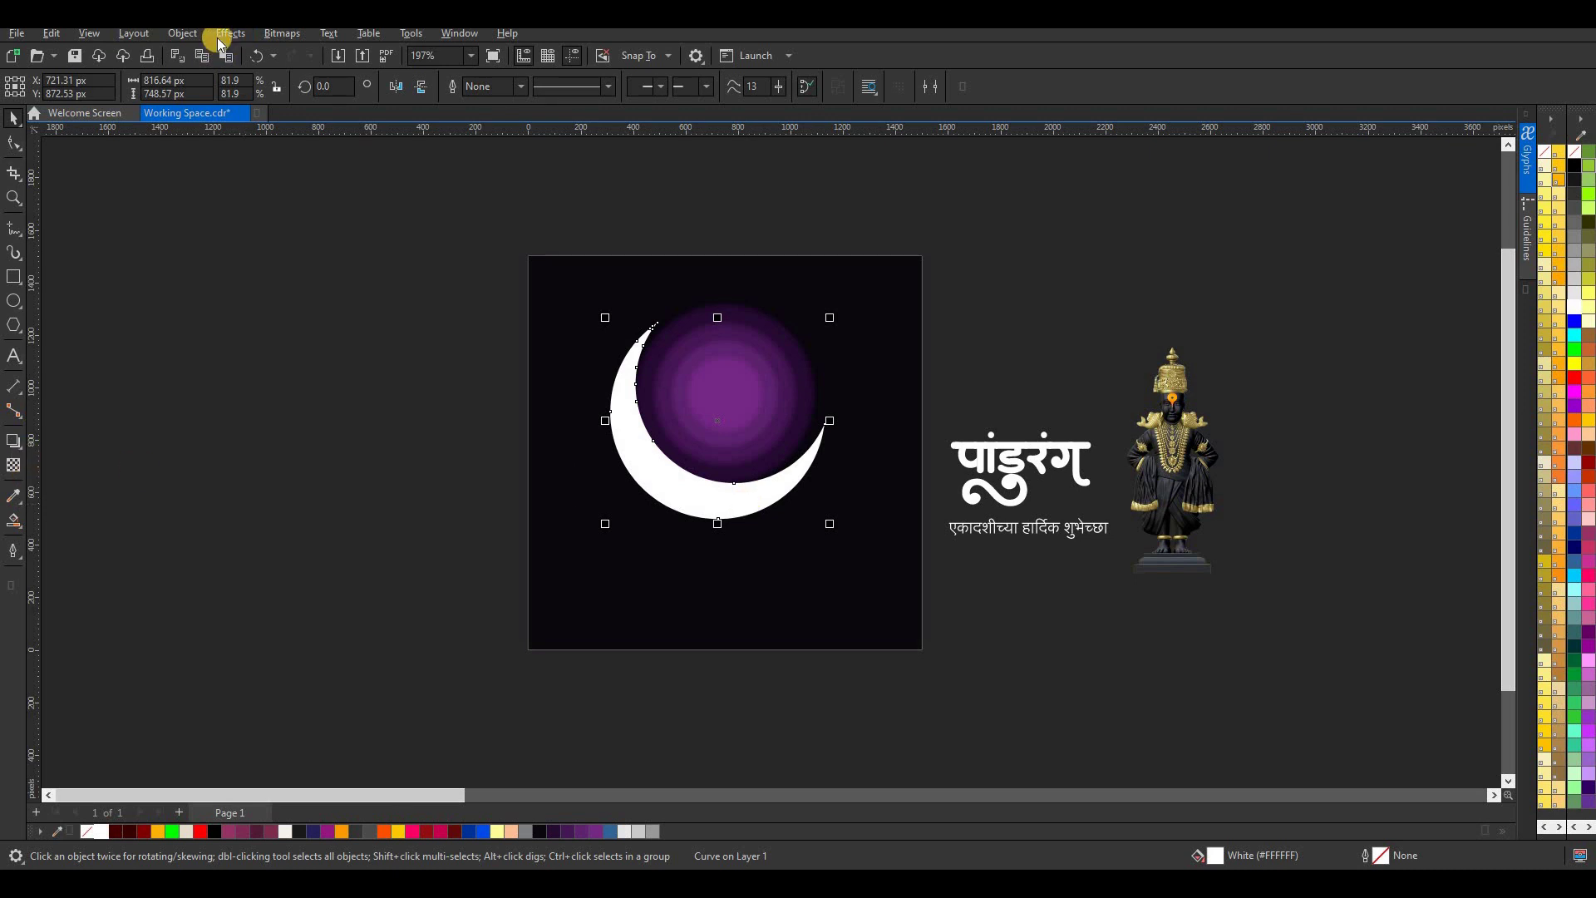
- Apply a Gaussian Blur with a 10-pixel radius to the white crescent and nudge it slightly up and to the right
{"action": "mouse_move", "coordinate": [260, 132]}
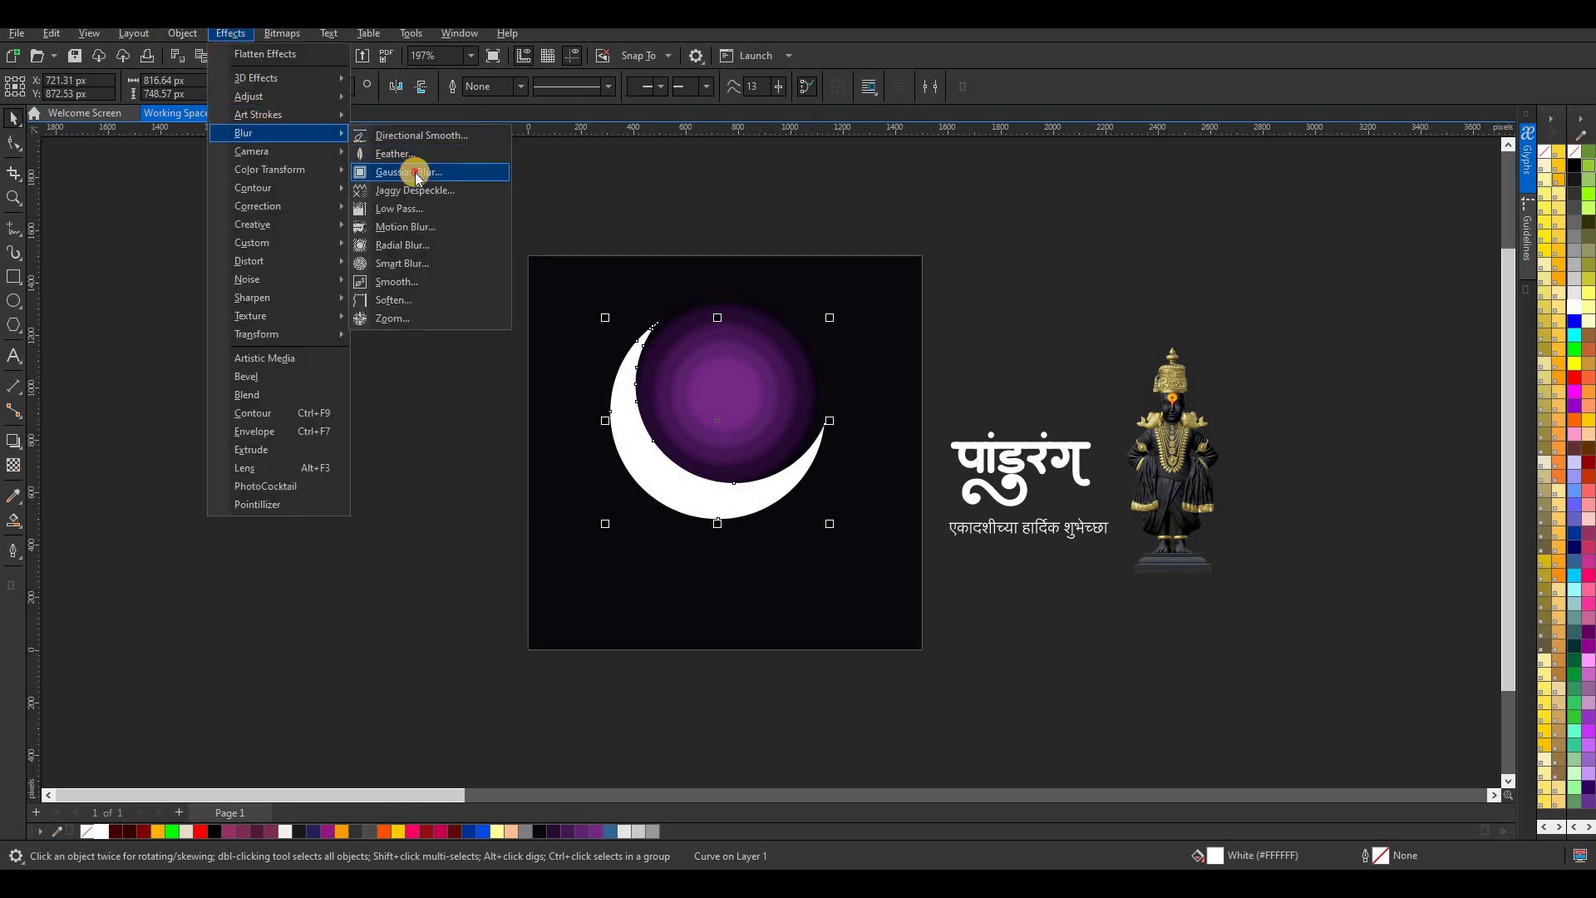
{"action": "left_click", "coordinate": [414, 172]}
{"action": "left_click_drag", "start_coordinate": [666, 379], "coordinate": [992, 347]}
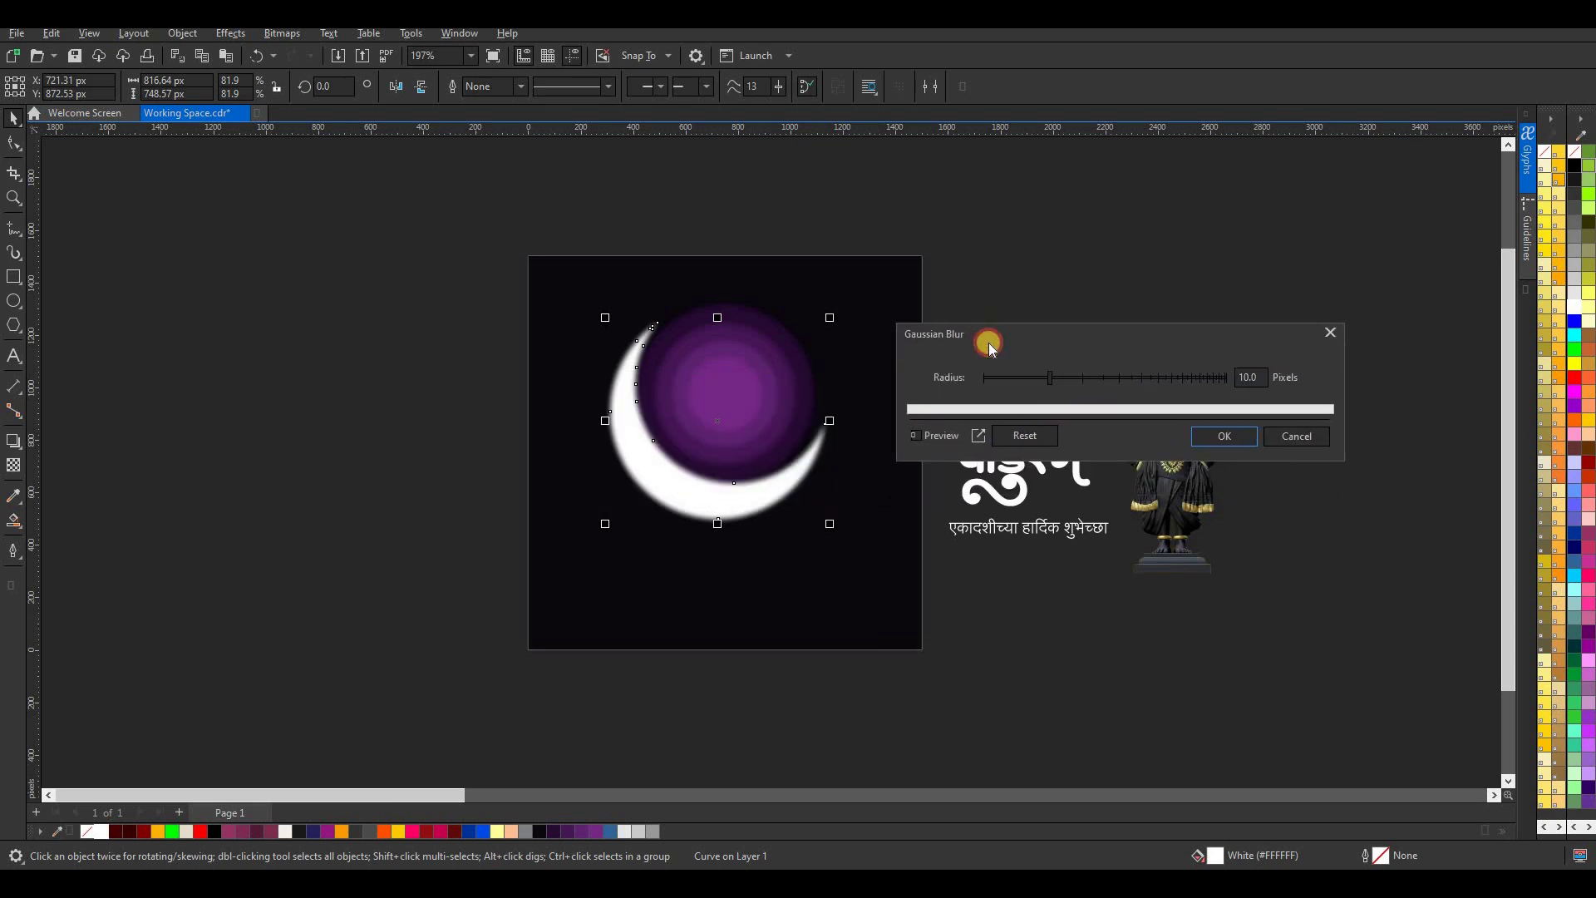
{"action": "left_click", "coordinate": [1054, 379]}
{"action": "left_click", "coordinate": [1210, 436]}
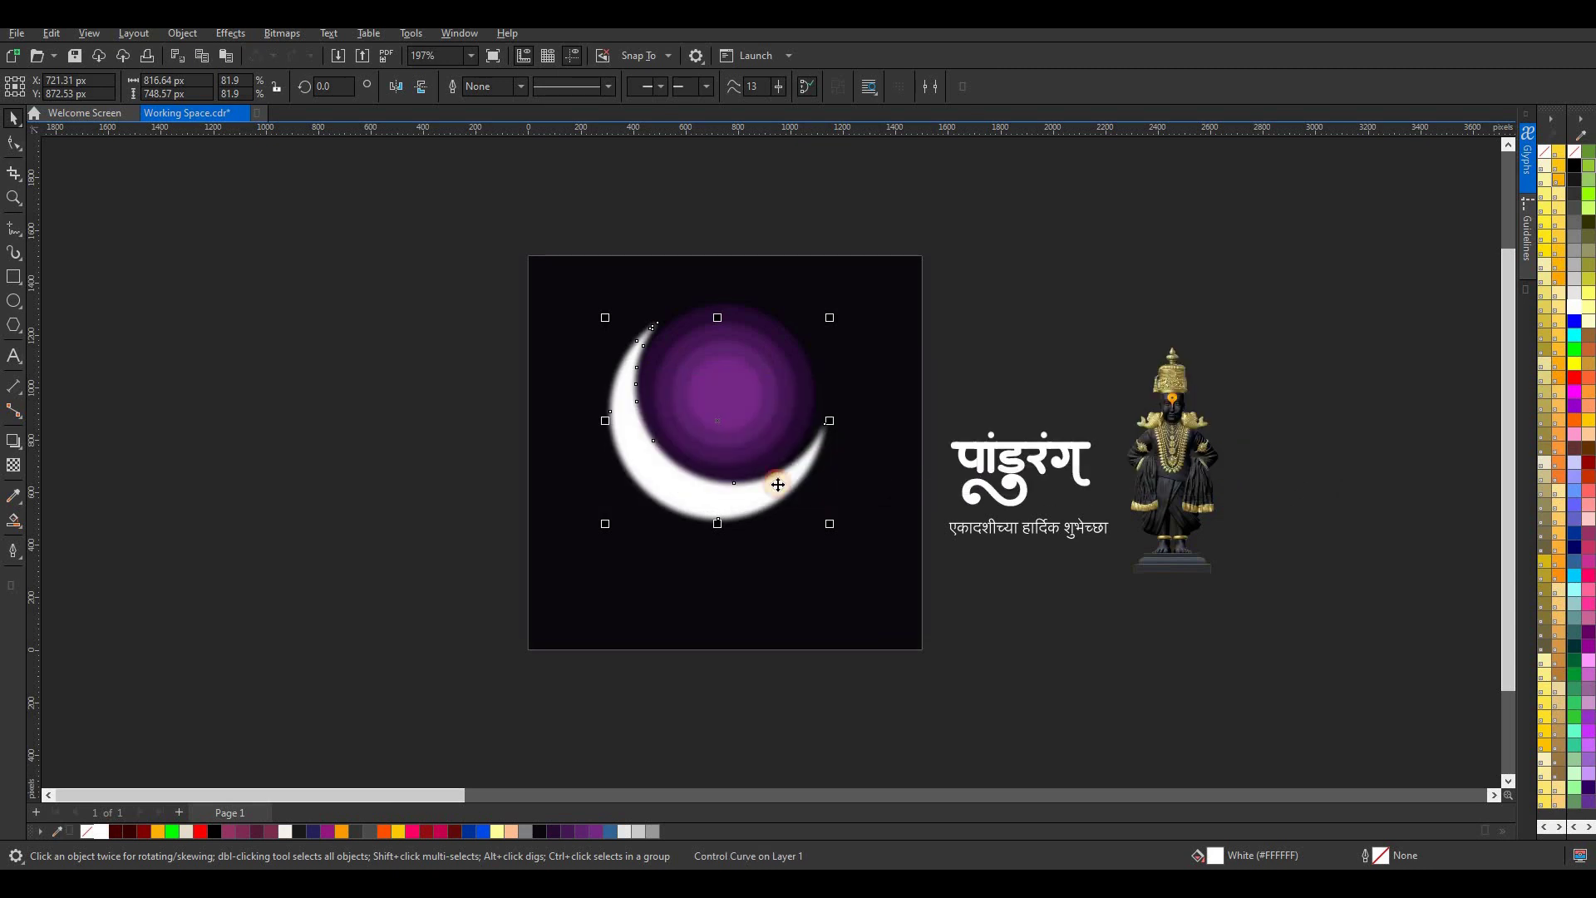
{"action": "mouse_move", "coordinate": [723, 502]}
{"action": "left_mouse_down"}
{"action": "mouse_move", "coordinate": [737, 521]}
{"action": "mouse_move", "coordinate": [715, 495]}
{"action": "left_mouse_up"}
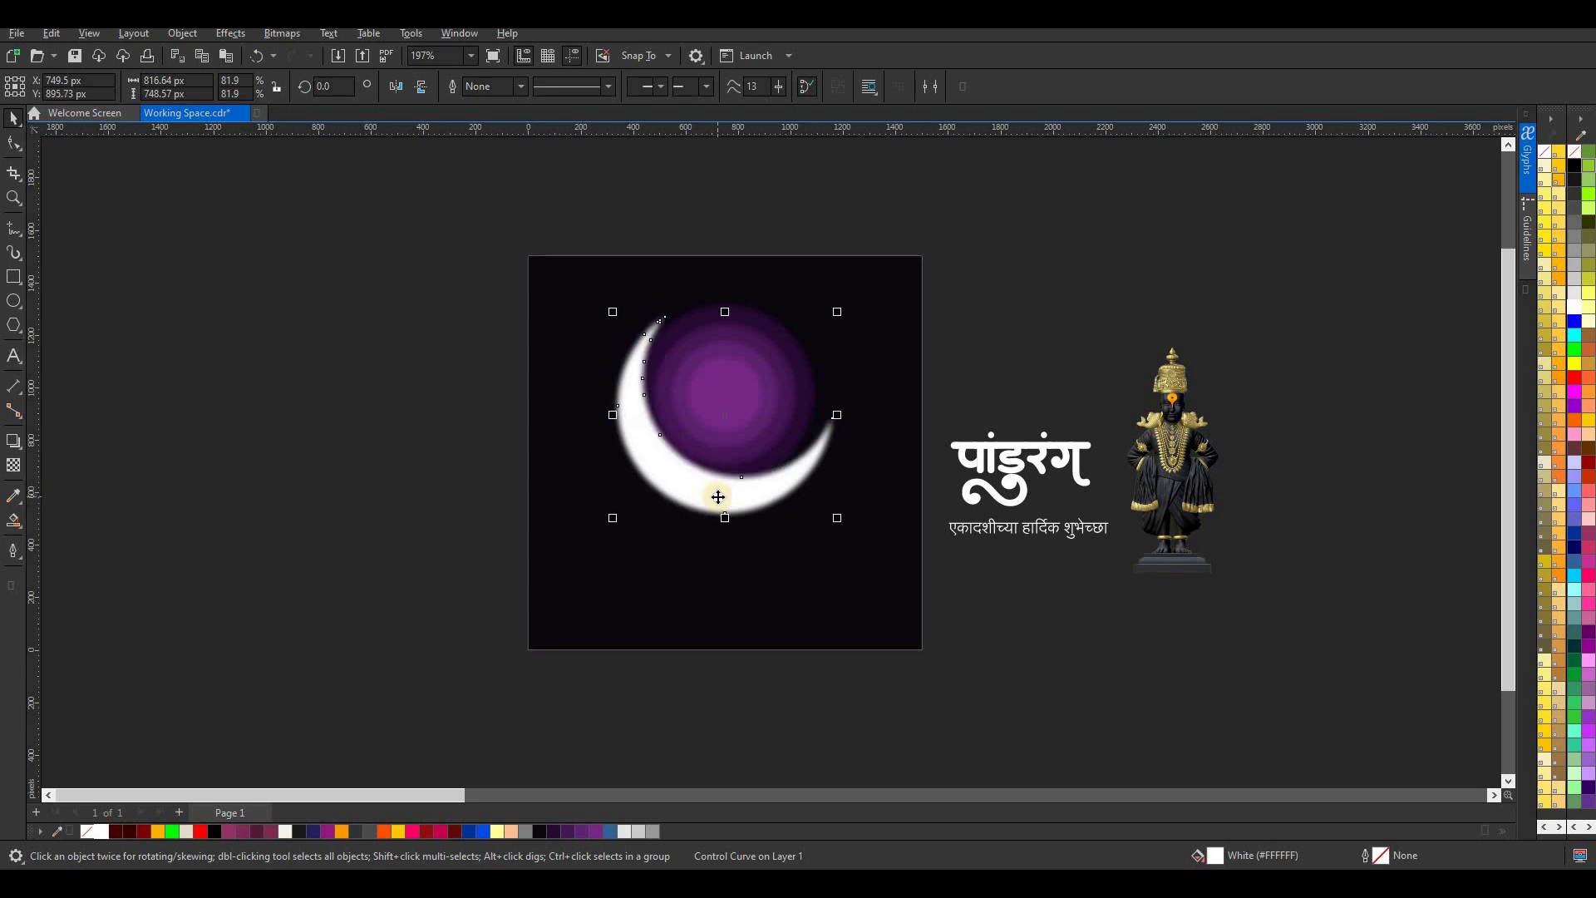
{"action": "left_click", "coordinate": [1189, 467]}
{"action": "left_click_drag", "start_coordinate": [1306, 320], "coordinate": [909, 670]}
{"action": "left_click", "coordinate": [1104, 391]}
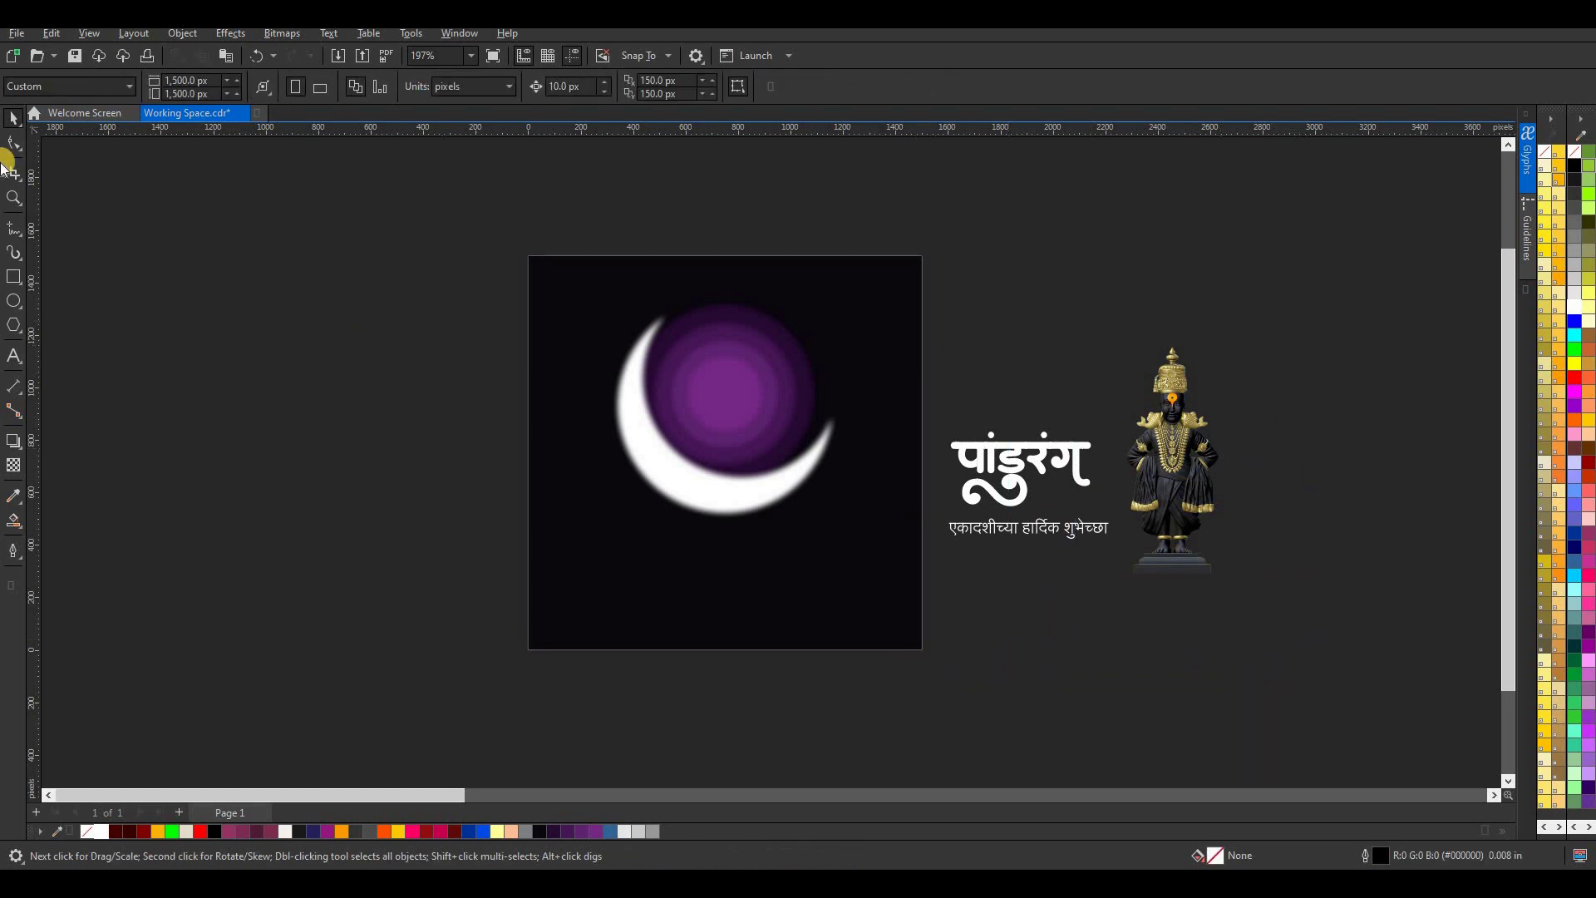
{"action": "scroll", "coordinate": [617, 257], "scroll_direction": "down", "scroll_amount": 2}
{"action": "scroll", "coordinate": [669, 403], "scroll_direction": "up", "scroll_amount": 1}
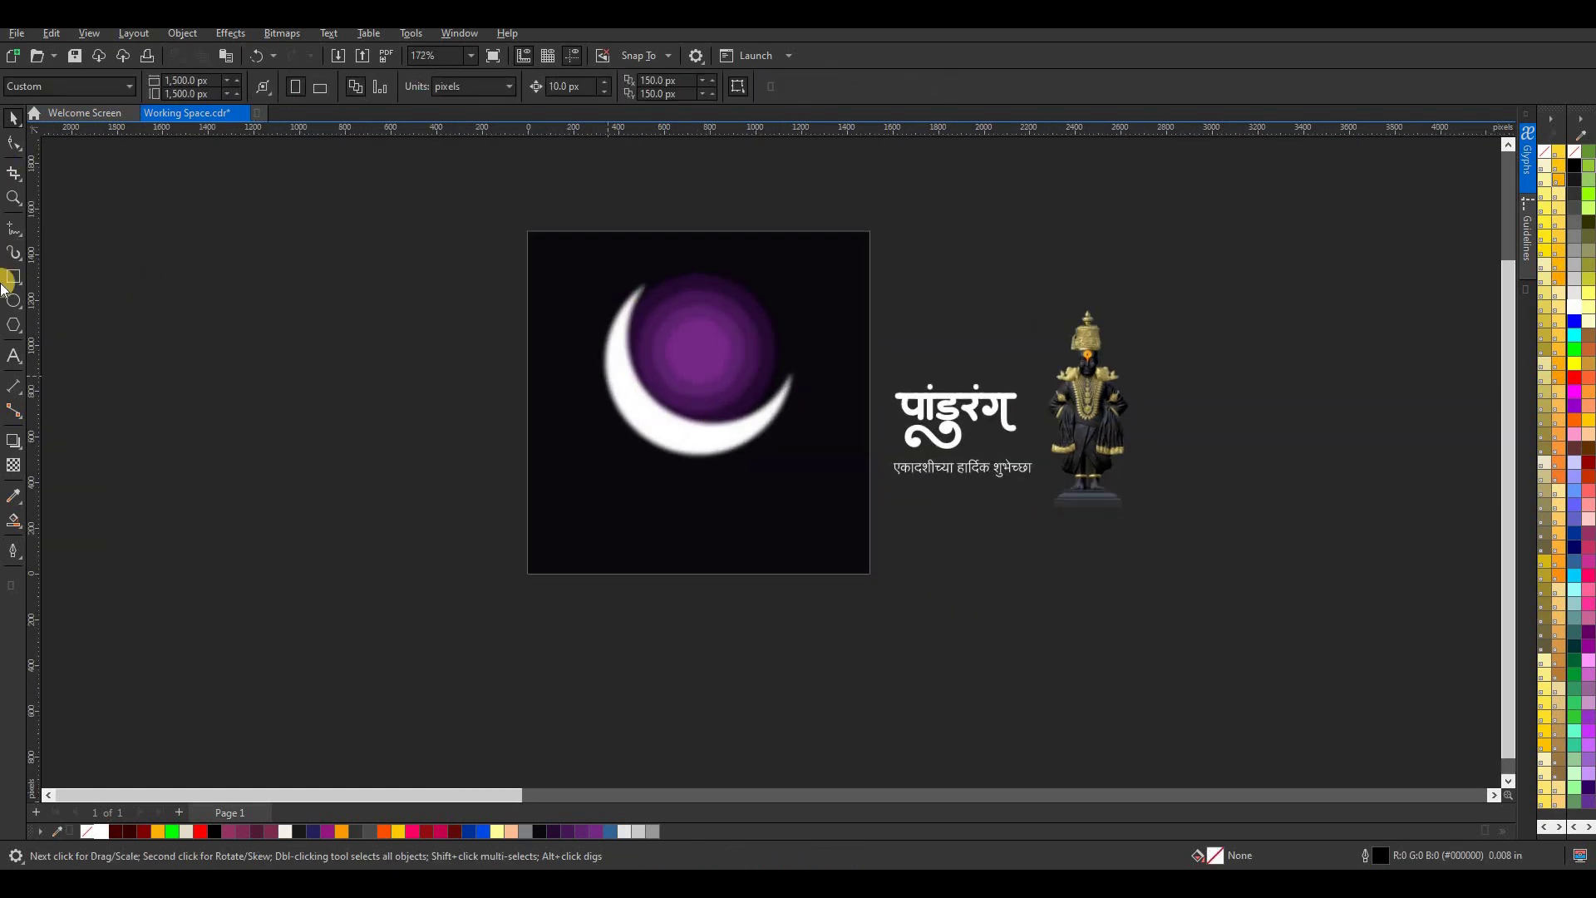
- Draw a circle about 1,486 px wide over the page's lower-left corner, filled with dark purple #290D35 and without an outline
{"action": "left_click", "coordinate": [15, 301]}
{"action": "left_click_drag", "start_coordinate": [393, 361], "coordinate": [742, 710]}
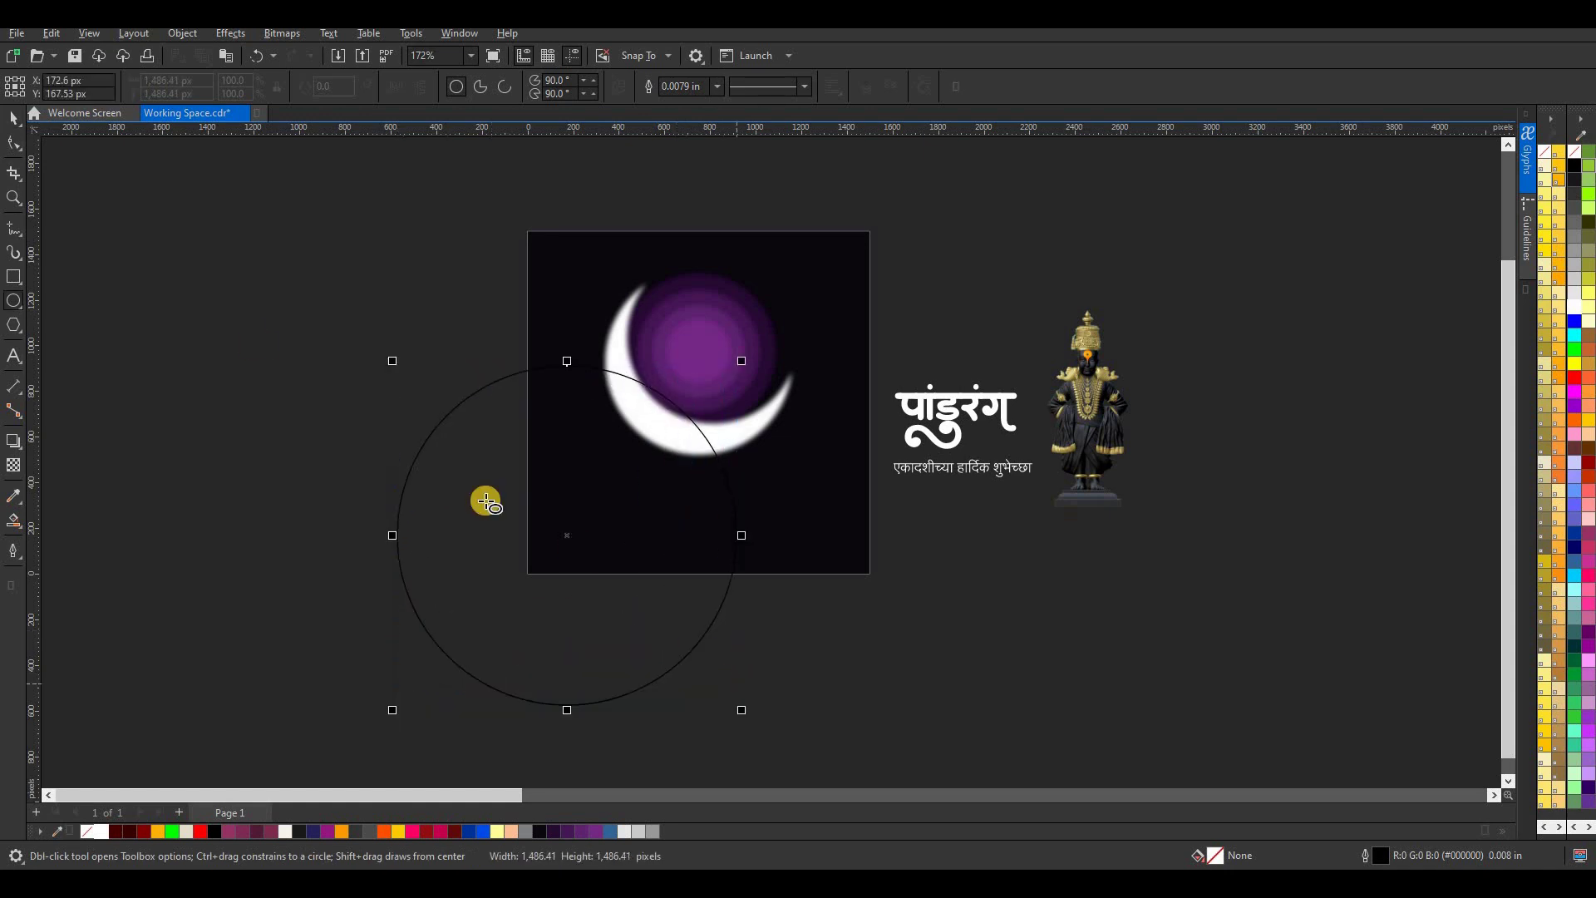
{"action": "left_click", "coordinate": [15, 125]}
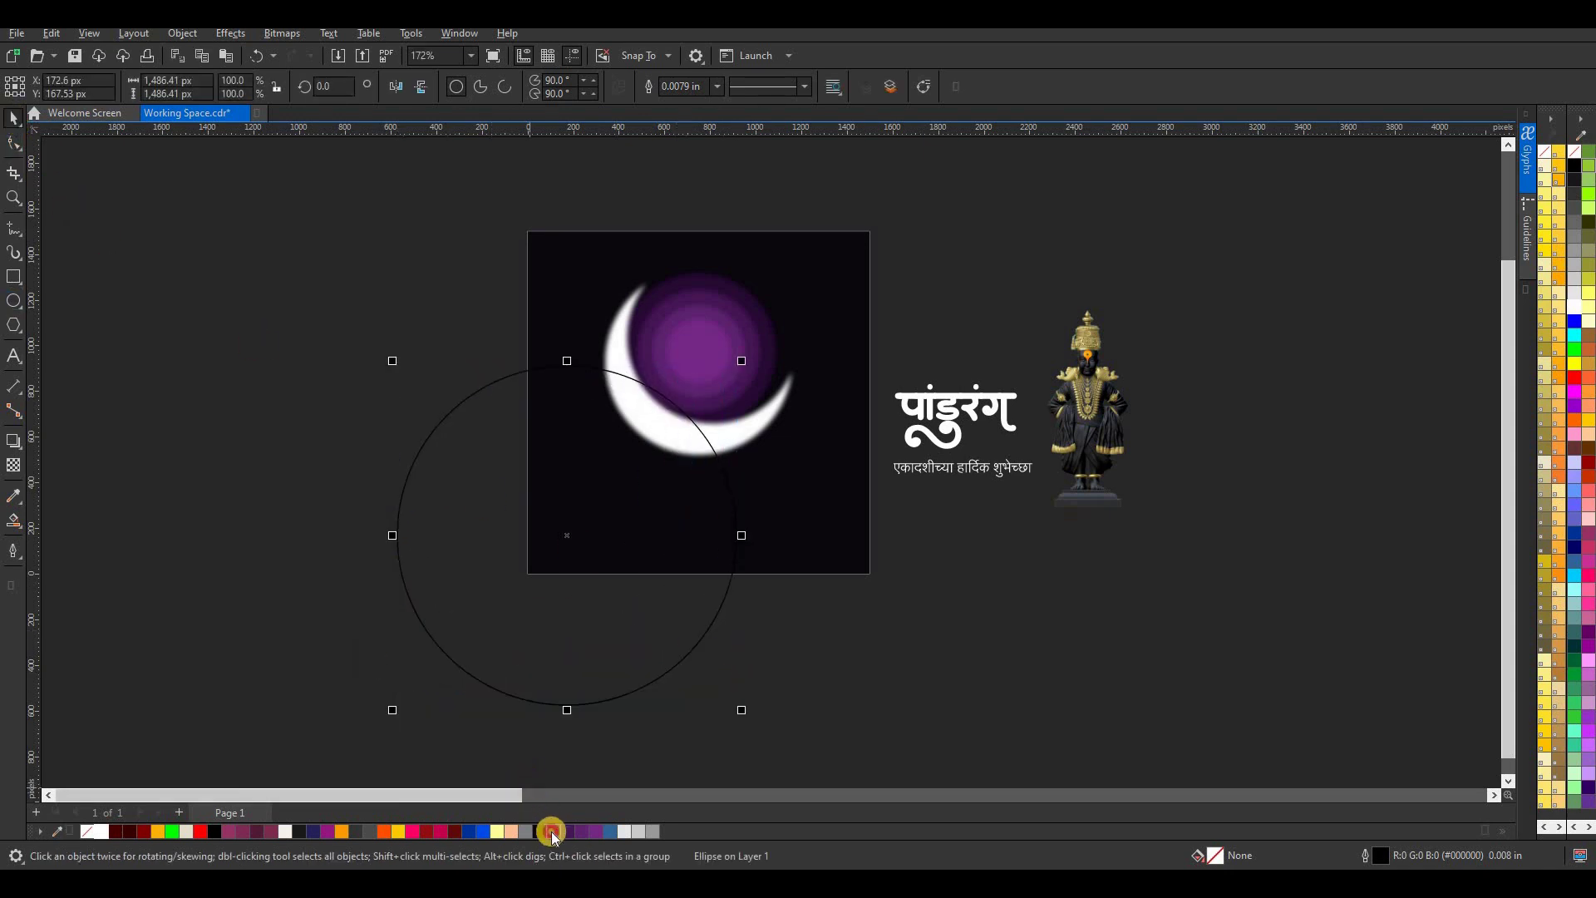
{"action": "left_click", "coordinate": [553, 831]}
{"action": "right_click", "coordinate": [92, 832]}
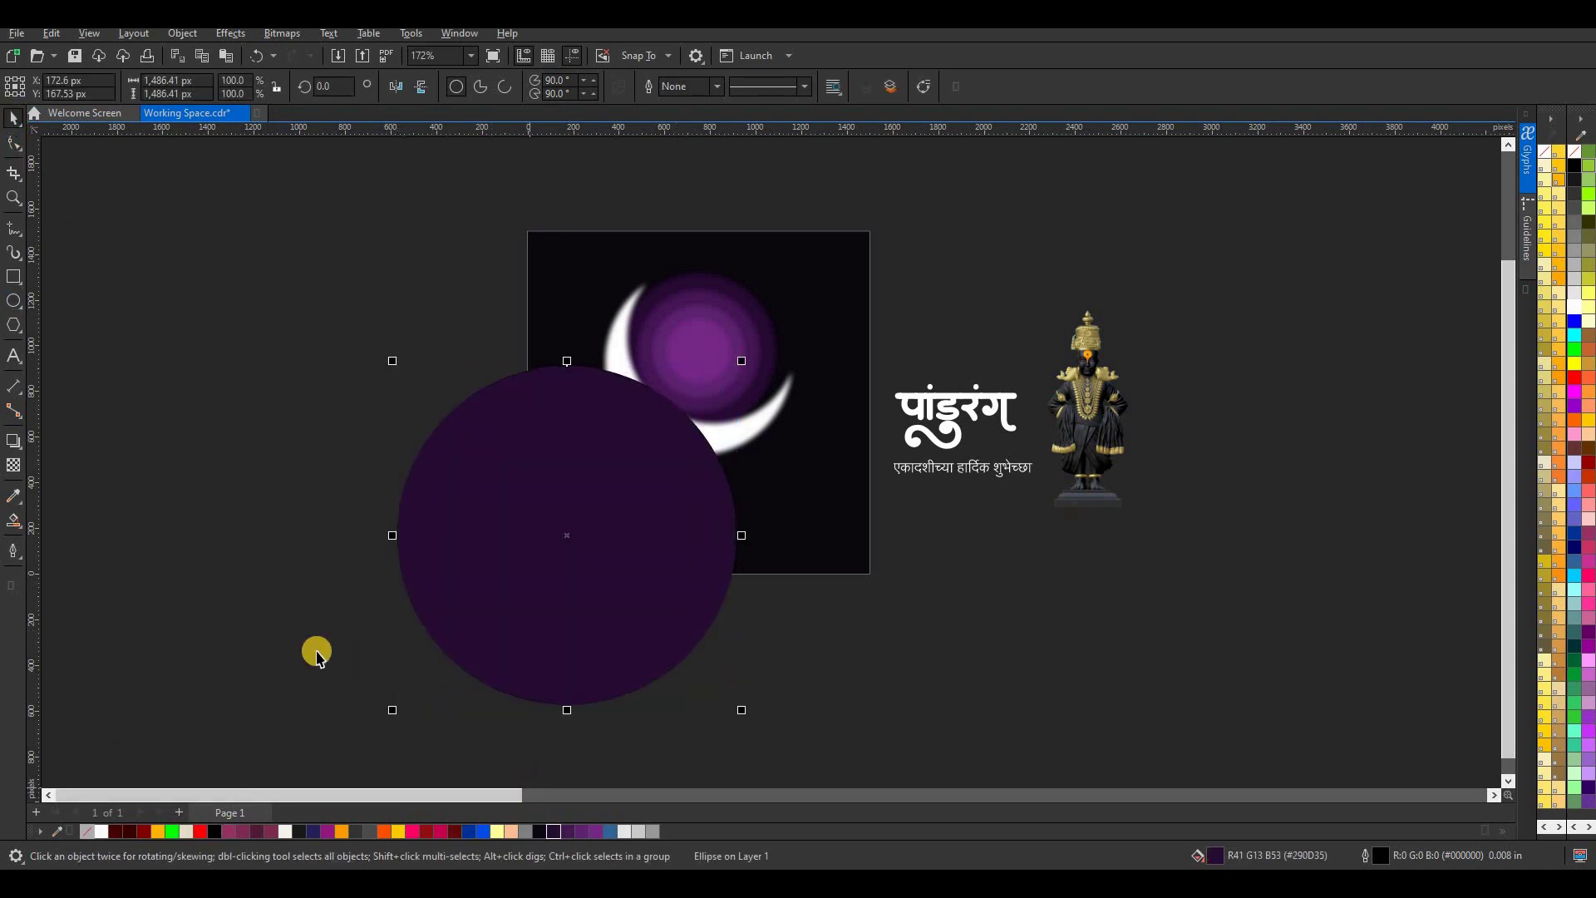
- Apply a Gaussian Blur with a 246.6-pixel radius to the dark purple circle
{"action": "left_click", "coordinate": [216, 35]}
{"action": "mouse_move", "coordinate": [249, 133]}
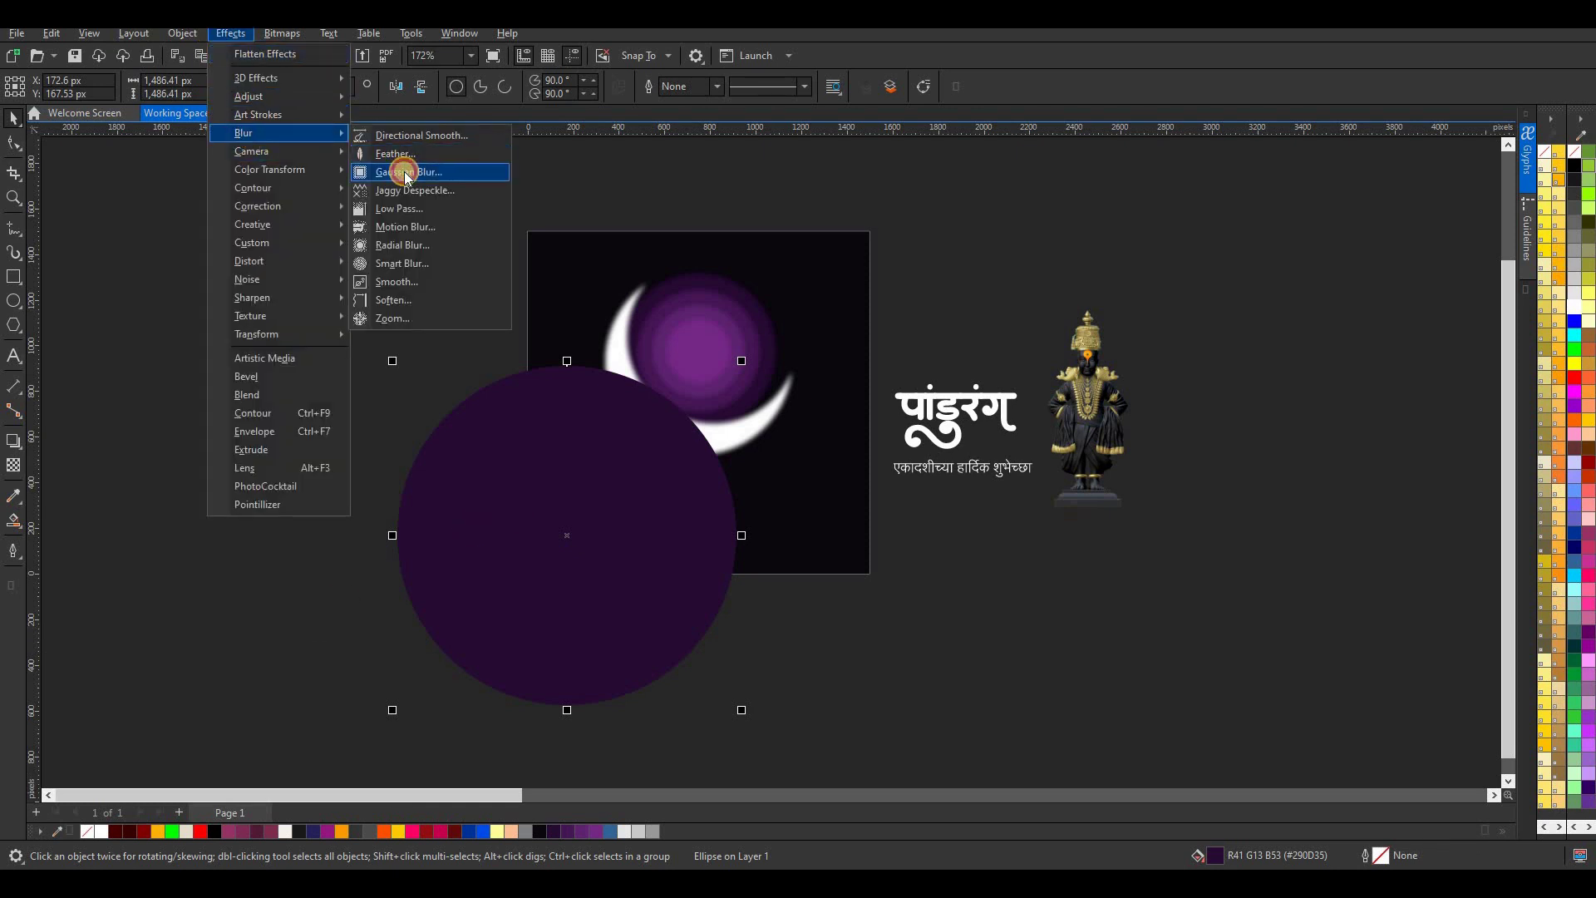
{"action": "left_click", "coordinate": [407, 172]}
{"action": "left_click_drag", "start_coordinate": [731, 424], "coordinate": [908, 445]}
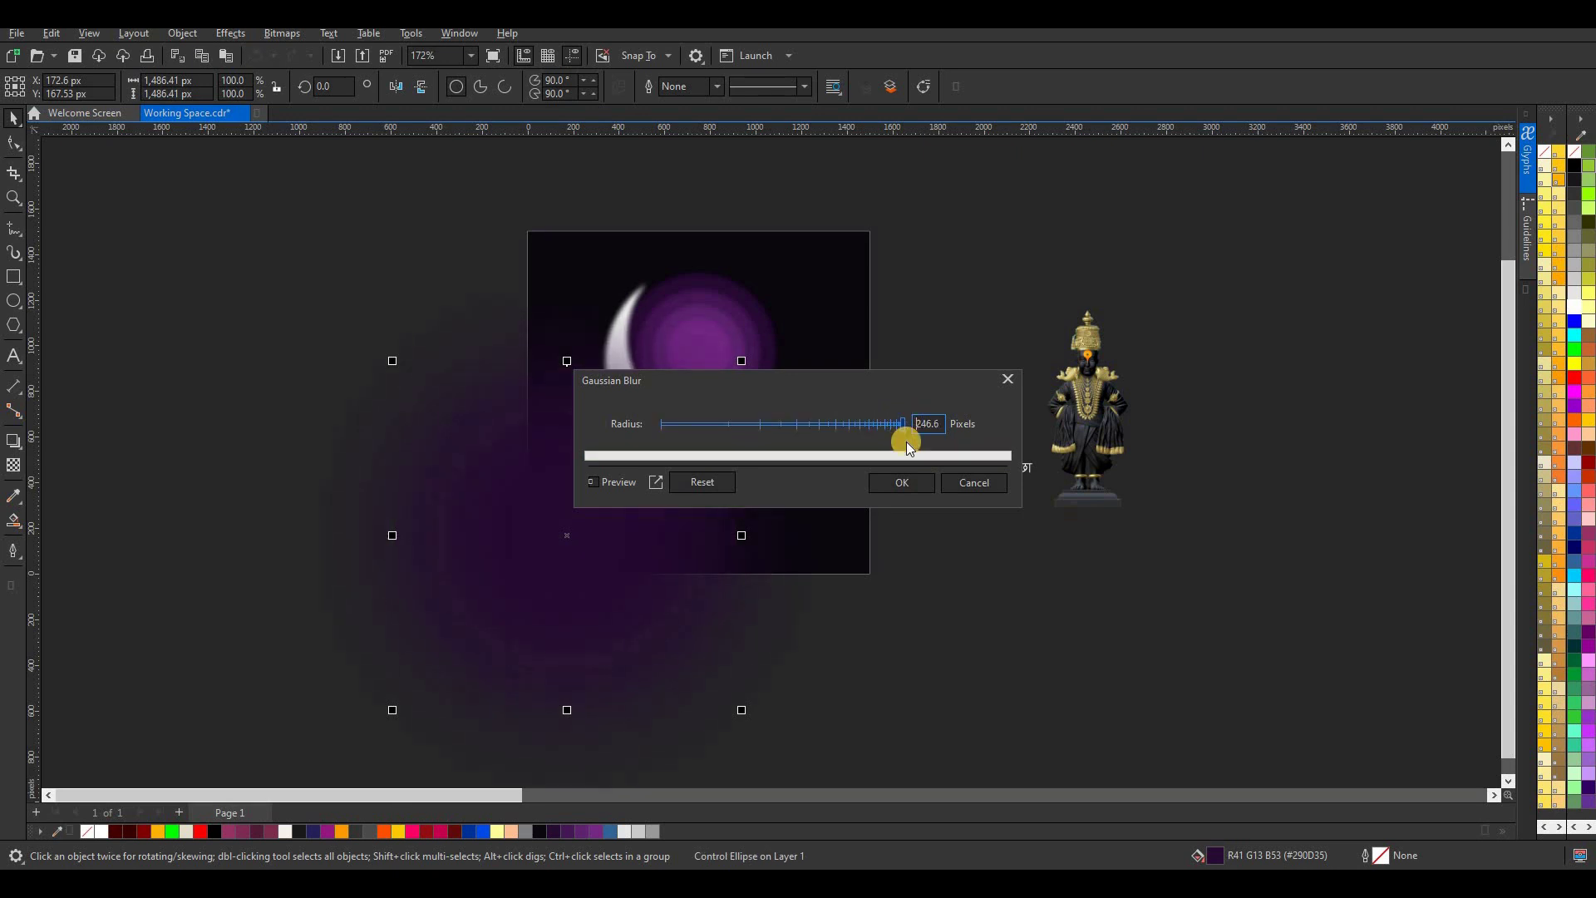
{"action": "left_click", "coordinate": [907, 478]}
- Position the blurred purple circle at the page's bottom centre, scaled to about 1,377 px wide, and PowerClip it inside the black background
{"action": "left_click_drag", "start_coordinate": [670, 588], "coordinate": [702, 610]}
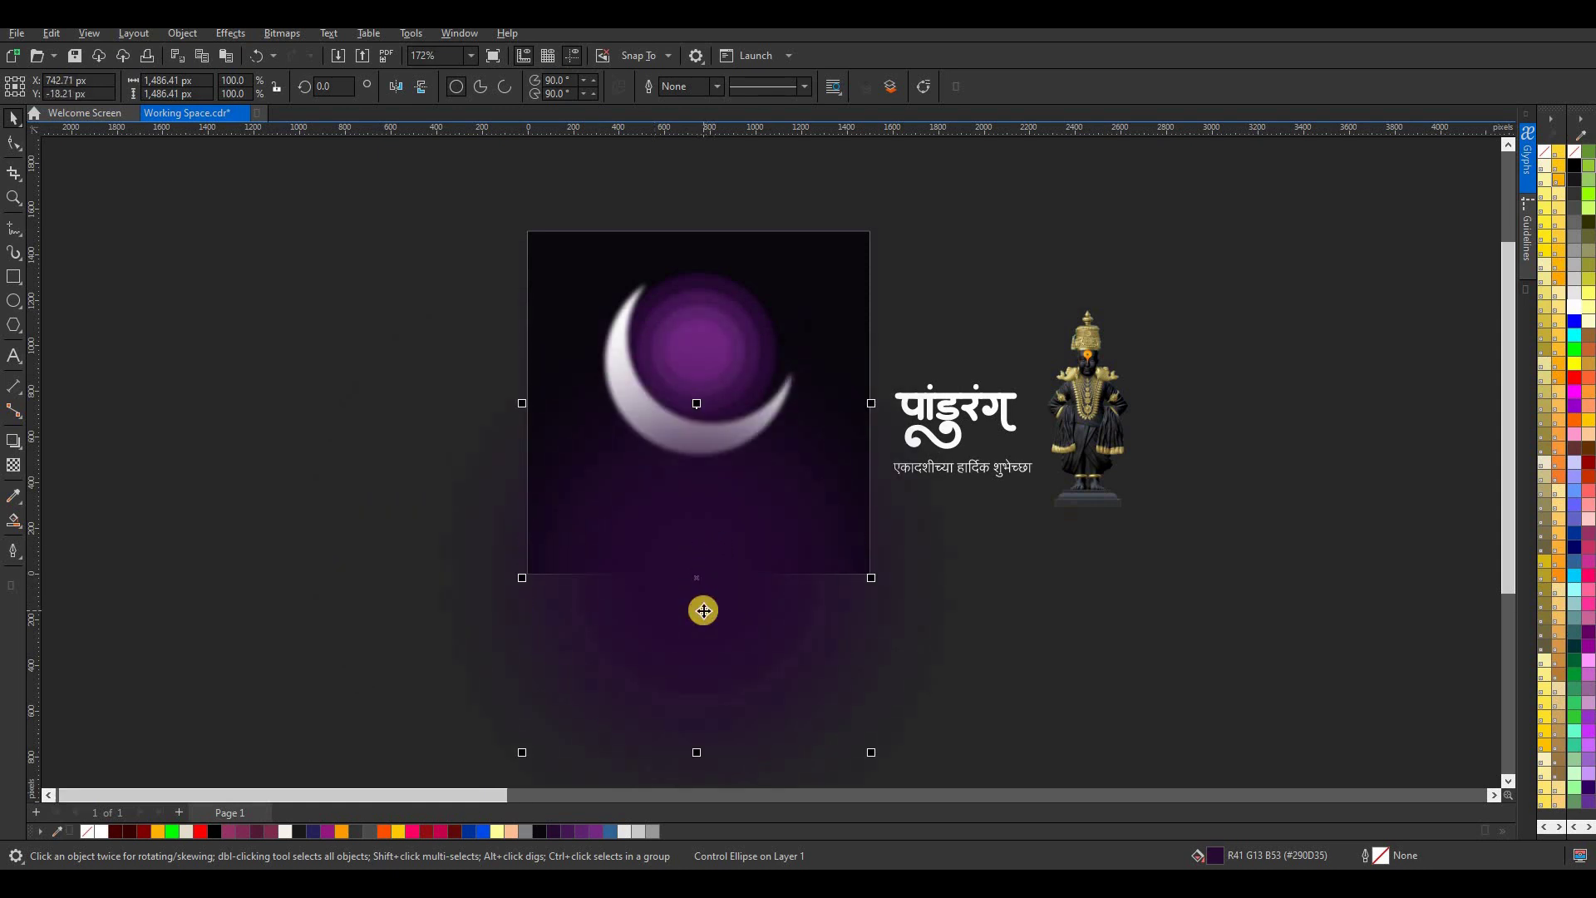
{"action": "left_click_drag", "start_coordinate": [704, 610], "coordinate": [709, 631]}
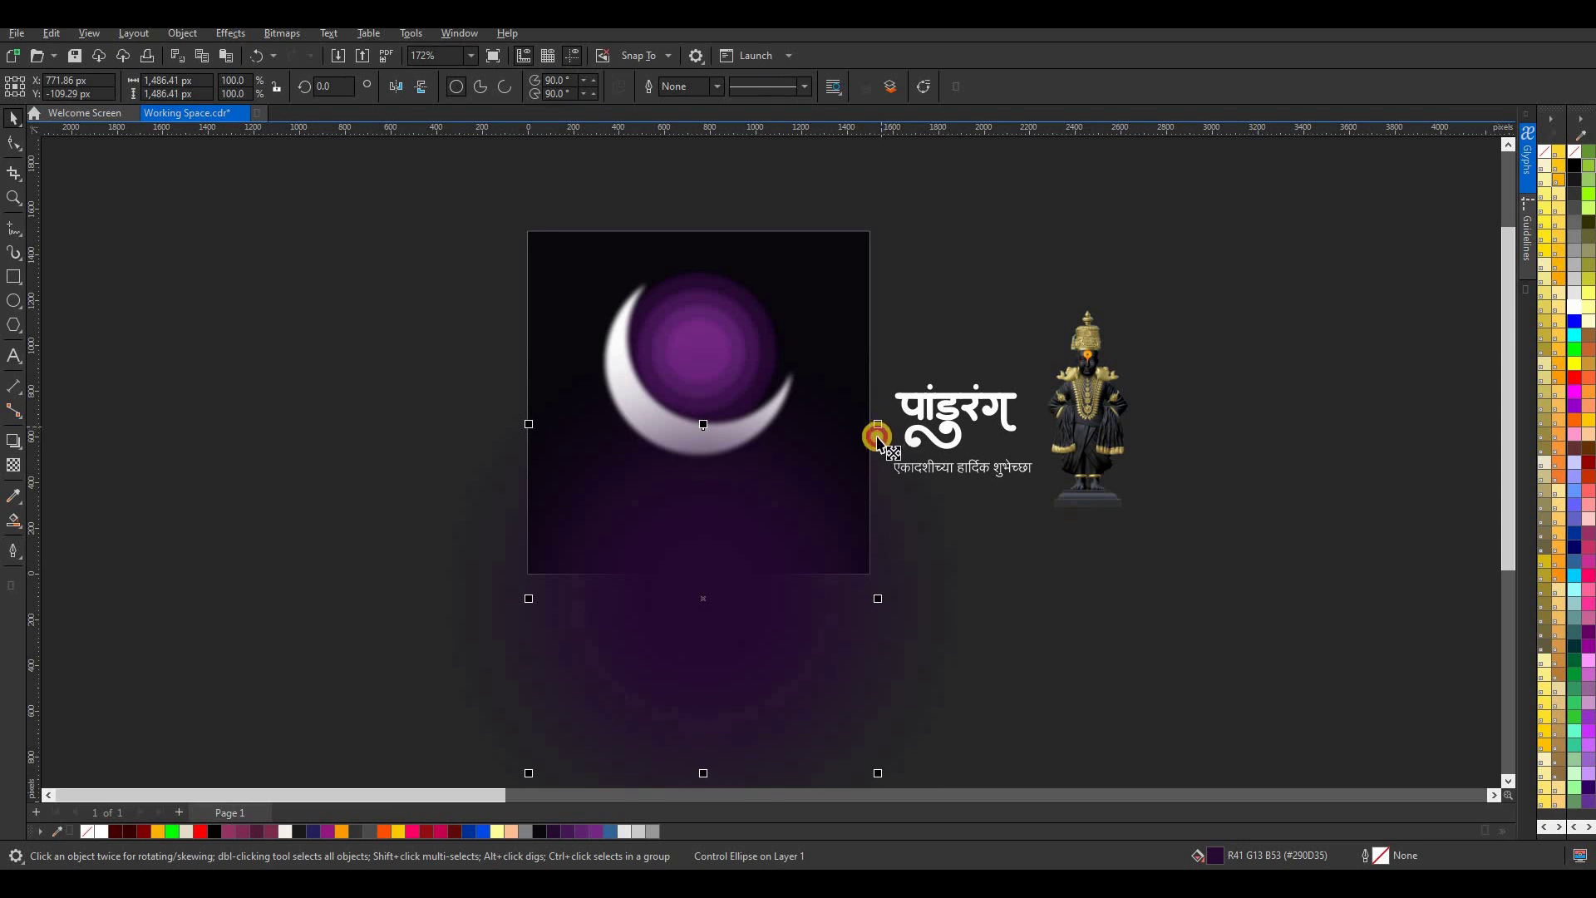
{"action": "left_click_drag", "start_coordinate": [878, 436], "coordinate": [856, 456]}
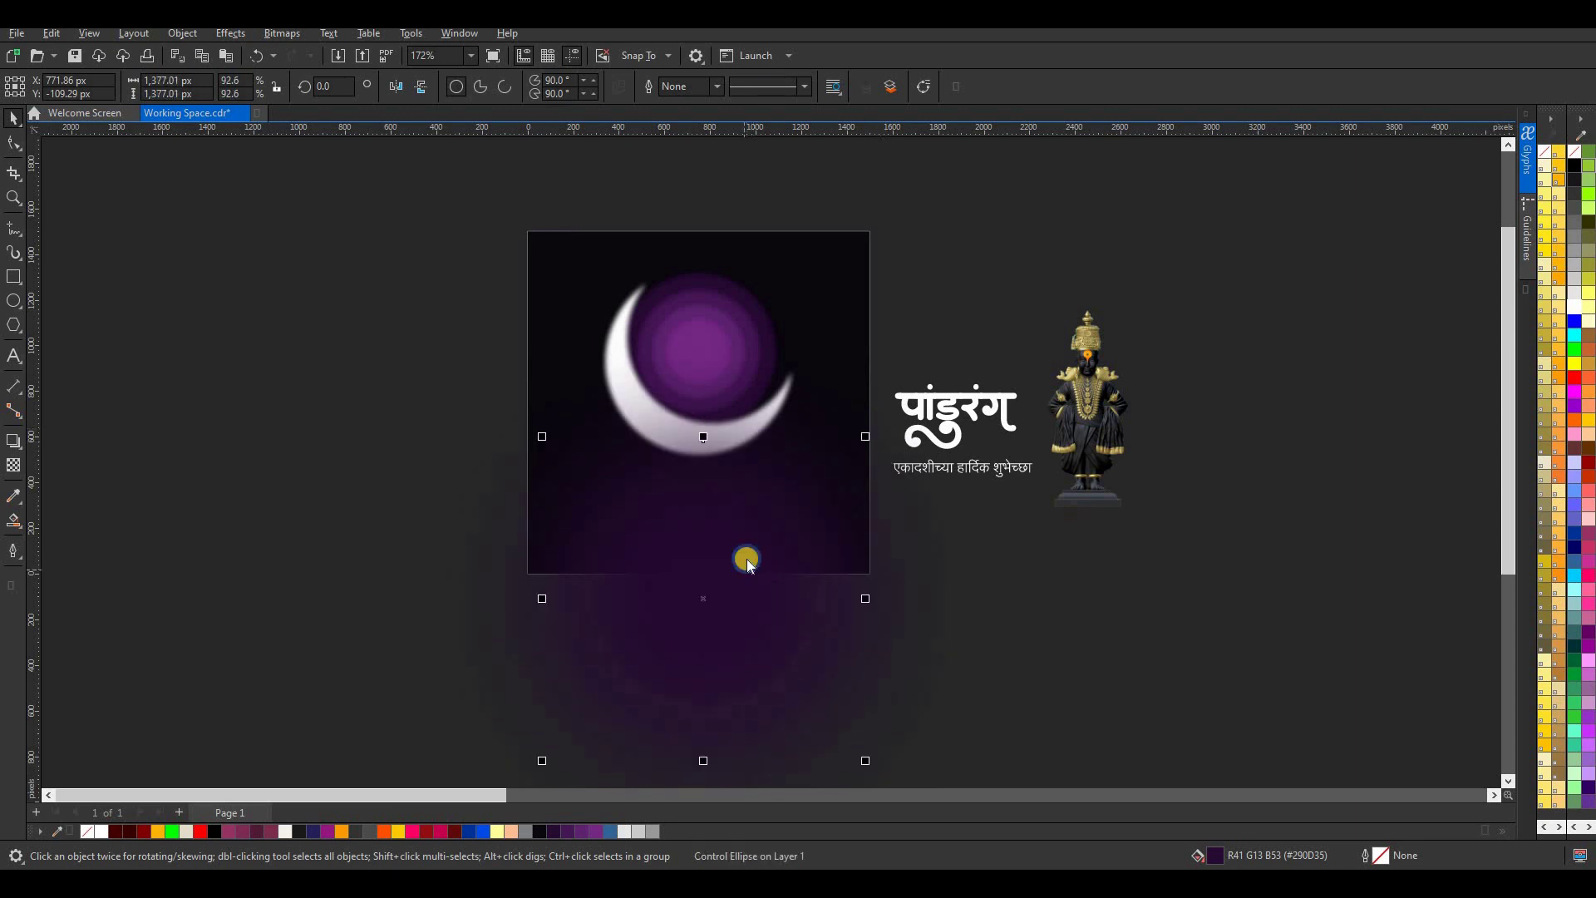
{"action": "right_click", "coordinate": [748, 561]}
{"action": "left_click", "coordinate": [827, 249]}
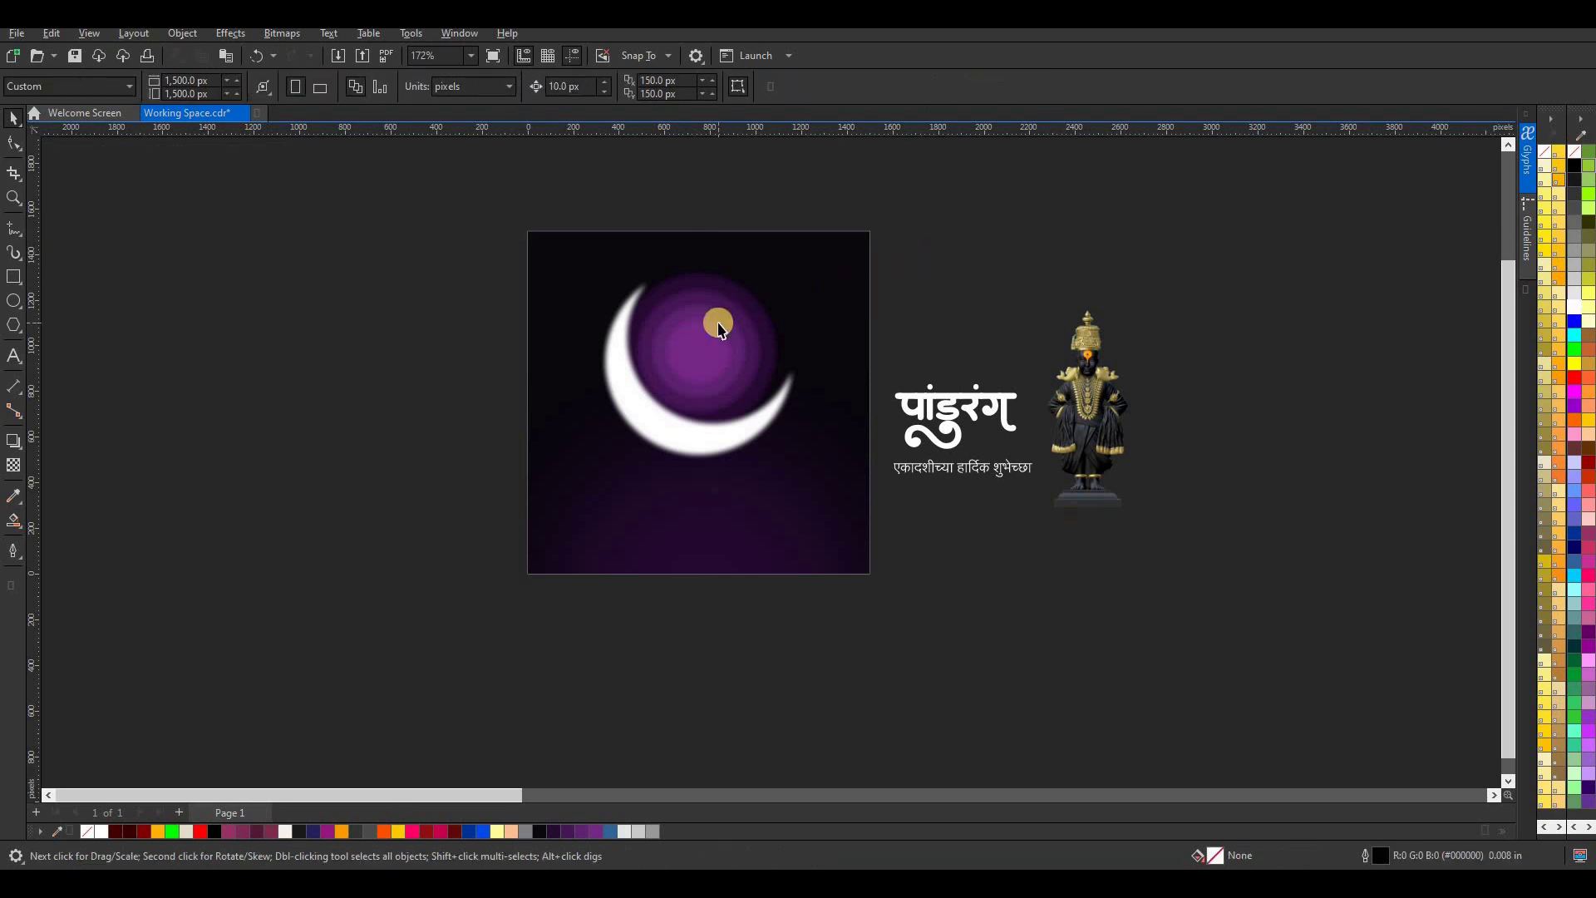
- Draw a circle about 321 px wide beside the page and make a copy about 266 px wide overlapping its lower-left side
{"action": "left_click", "coordinate": [14, 301]}
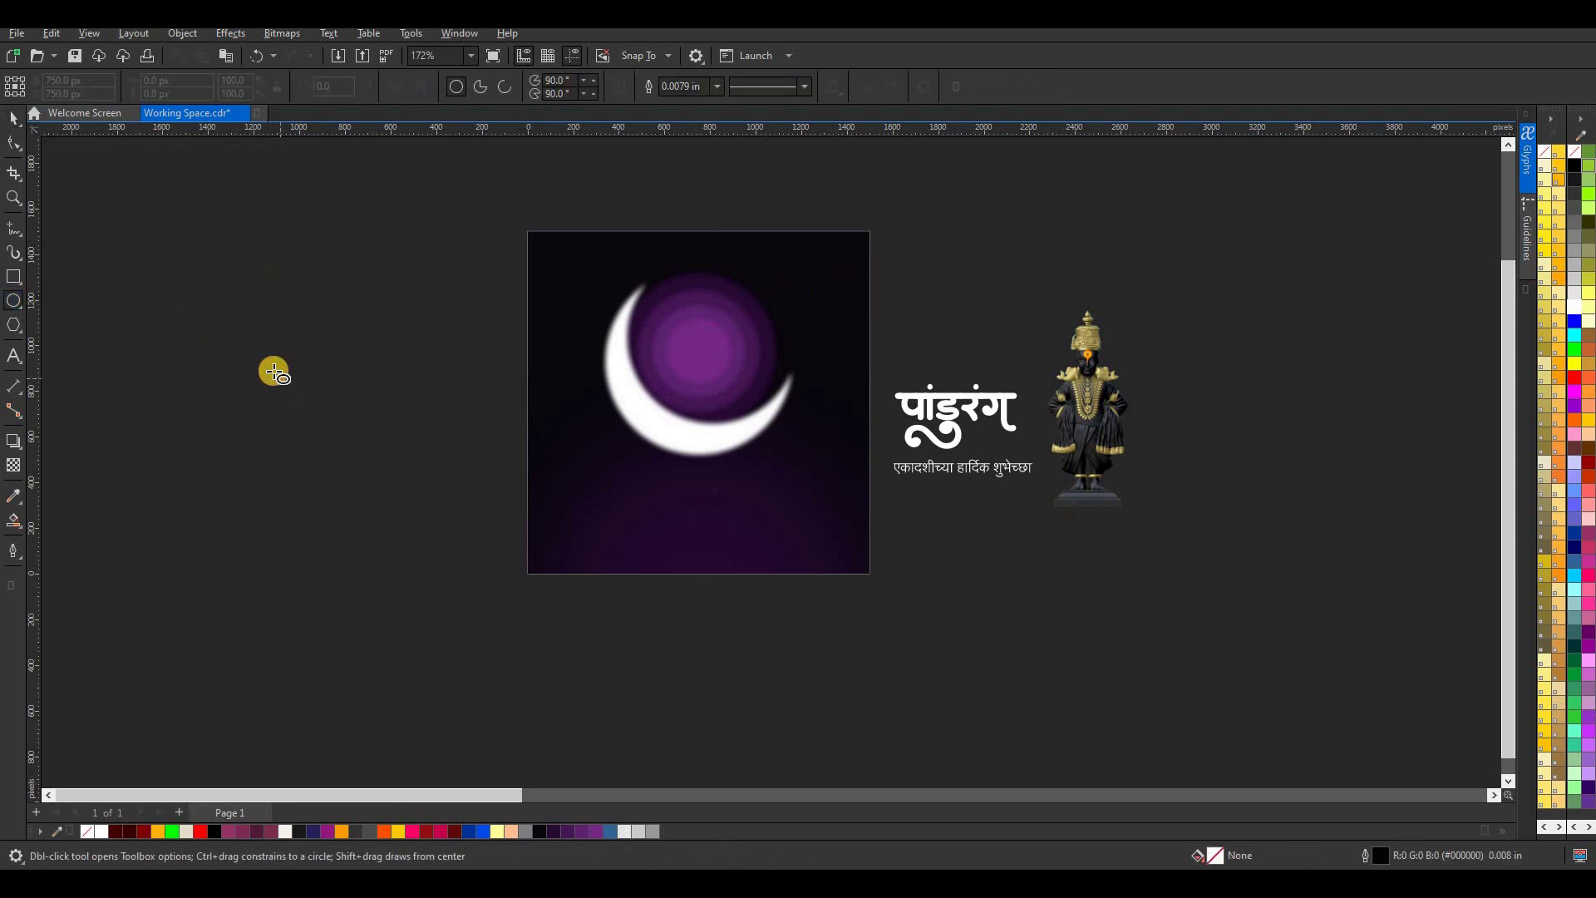
{"action": "left_click_drag", "start_coordinate": [248, 339], "coordinate": [331, 422]}
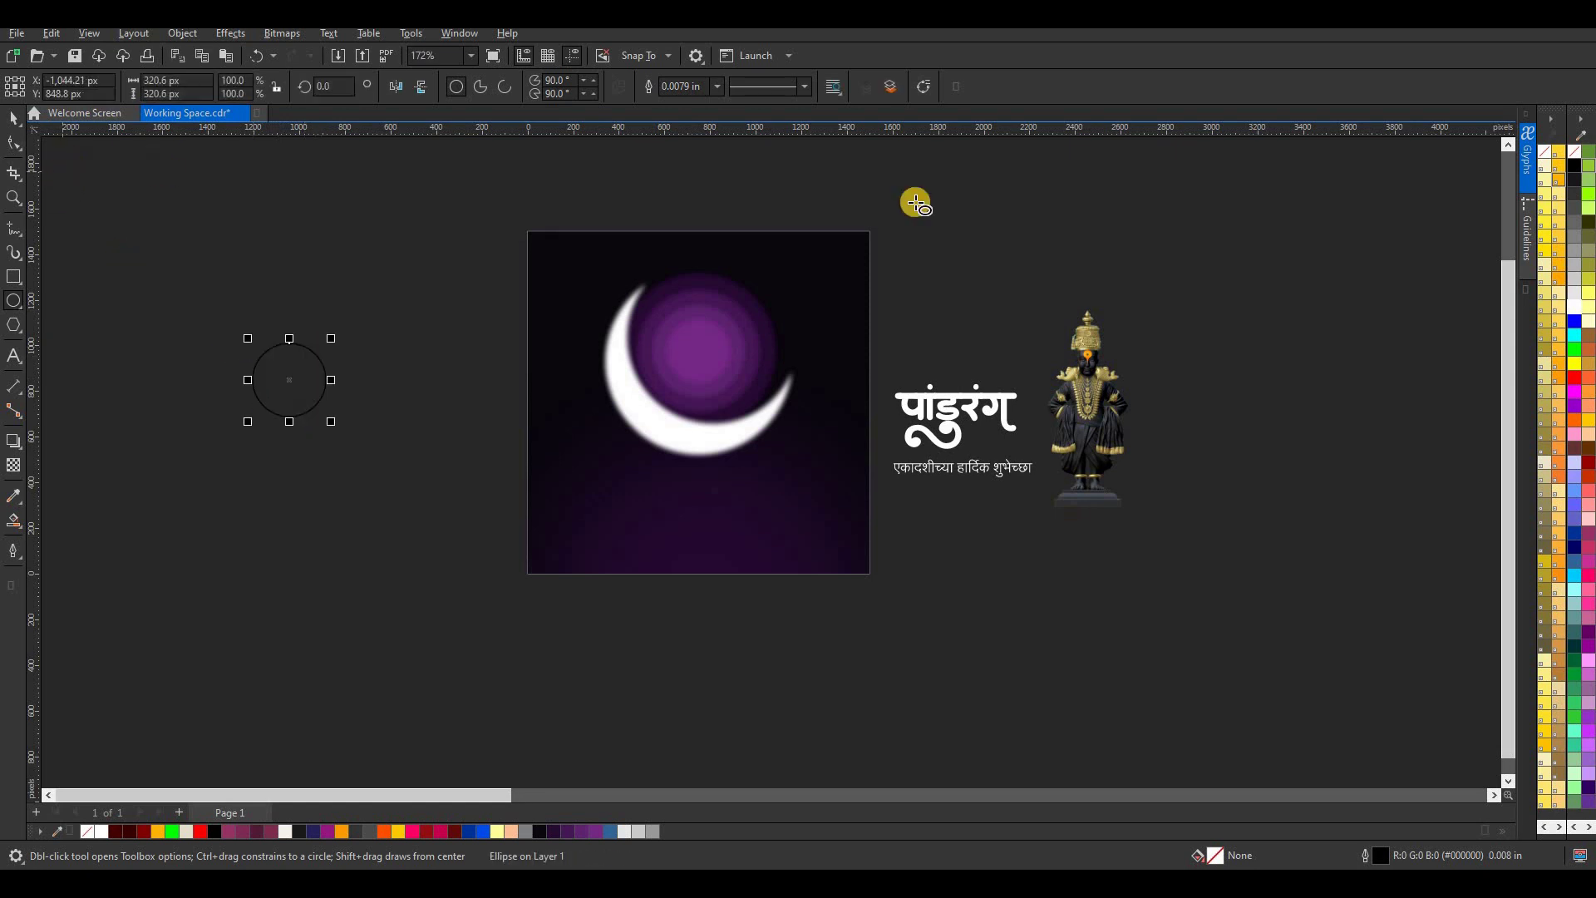
{"action": "left_click", "coordinate": [14, 116]}
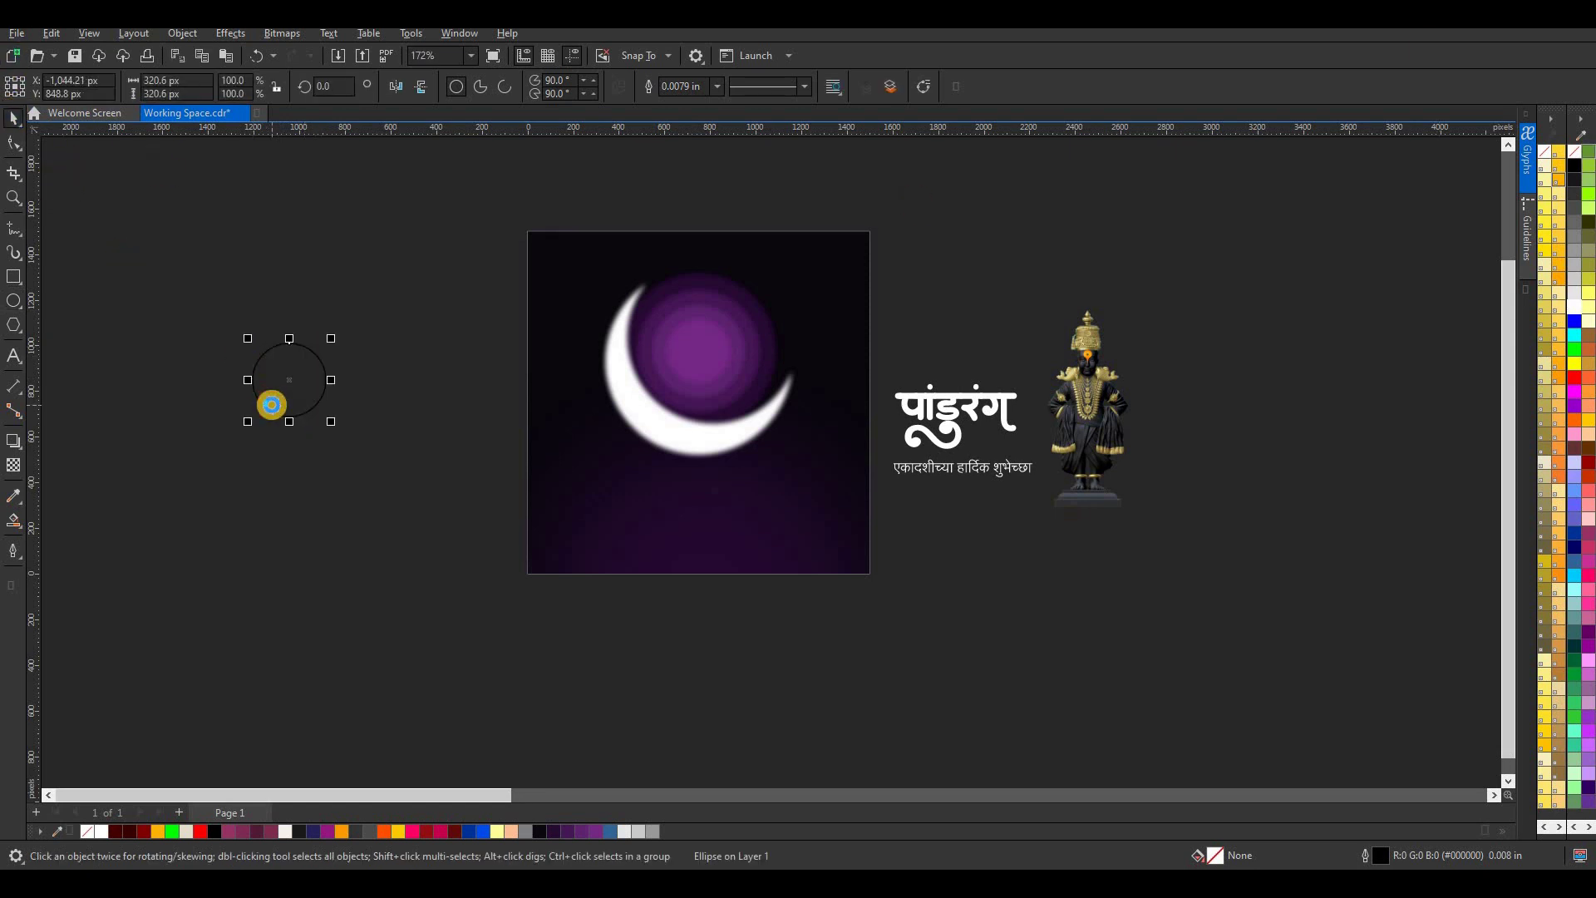
{"action": "left_click_drag", "start_coordinate": [282, 399], "coordinate": [231, 422]}
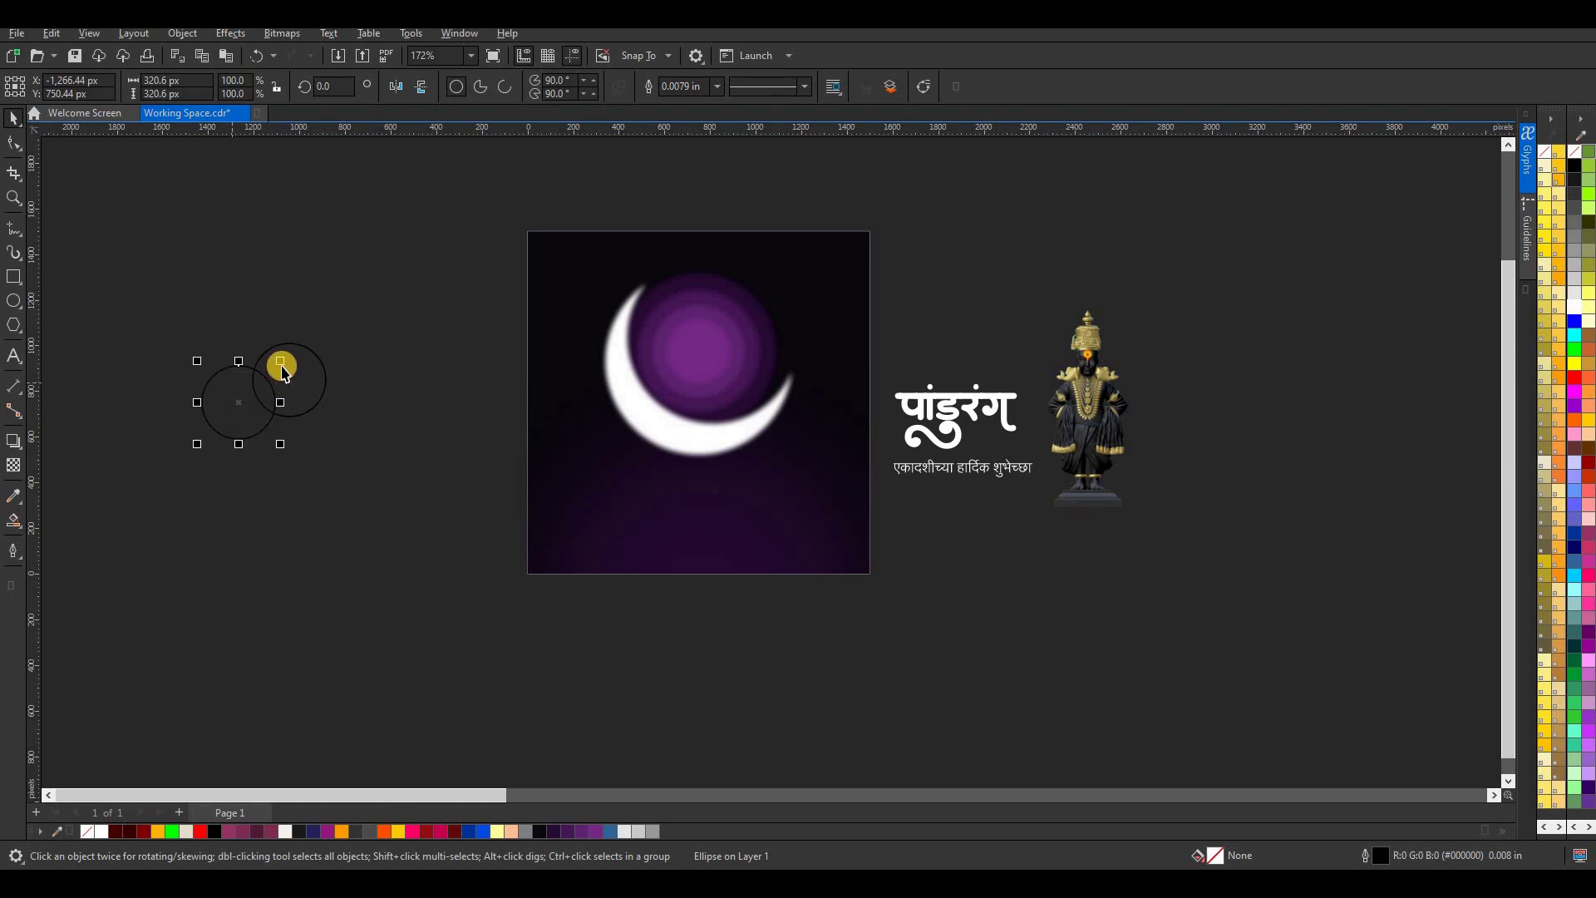
{"action": "left_click_drag", "start_coordinate": [282, 368], "coordinate": [242, 406]}
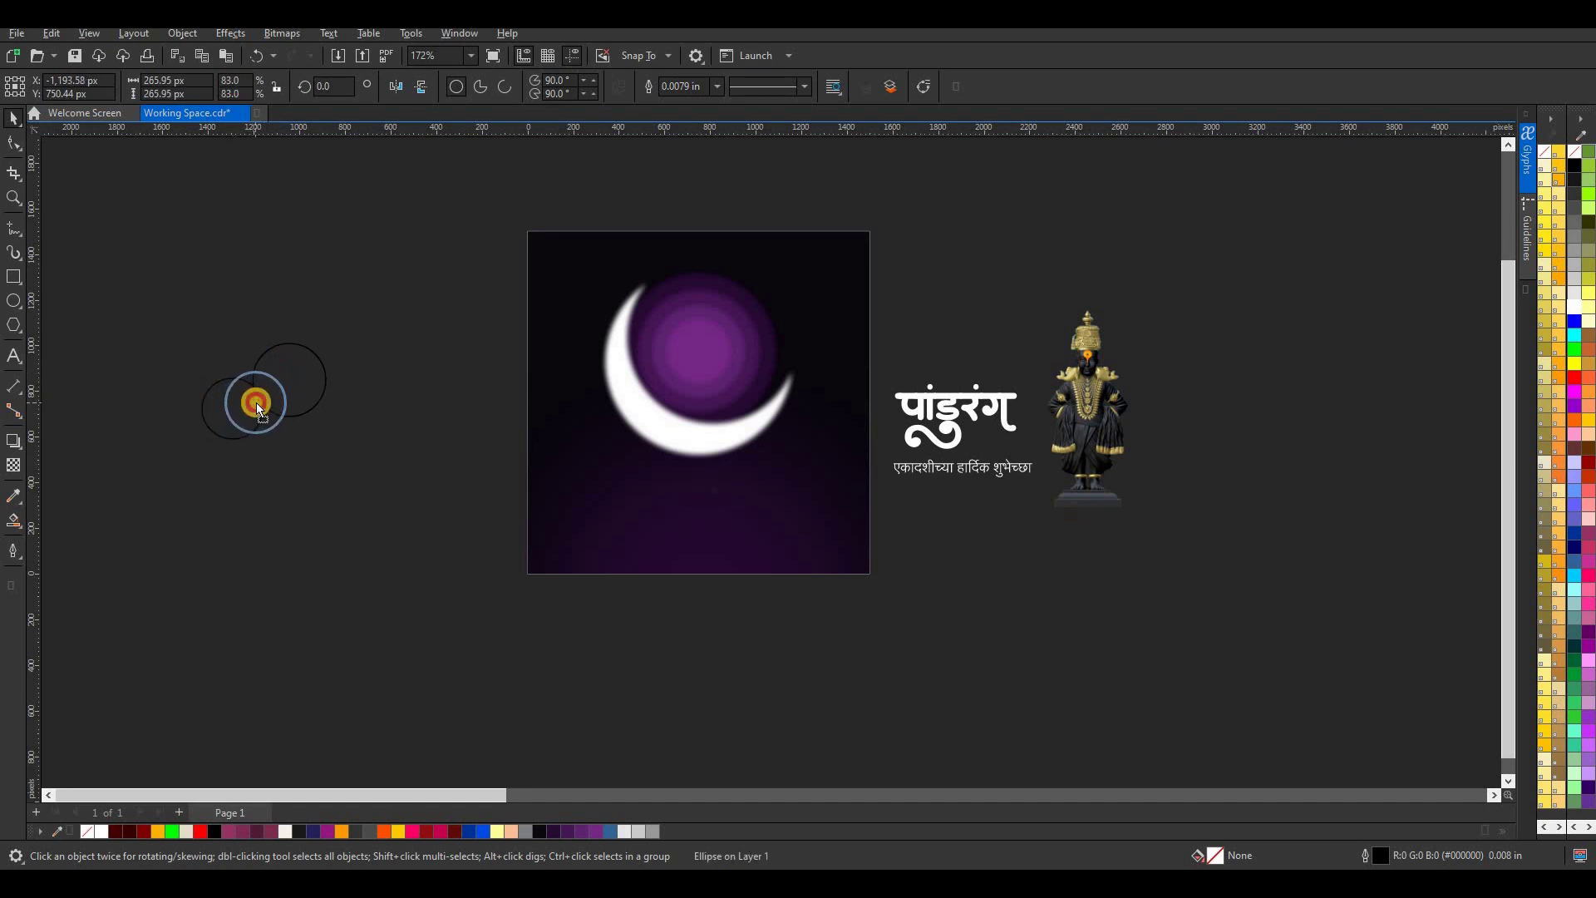
- Extend the row leftward with two more overlapping circle copies, about 192 px and 250 px wide
{"action": "left_click_drag", "start_coordinate": [259, 408], "coordinate": [201, 425]}
{"action": "left_click_drag", "start_coordinate": [241, 455], "coordinate": [239, 453]}
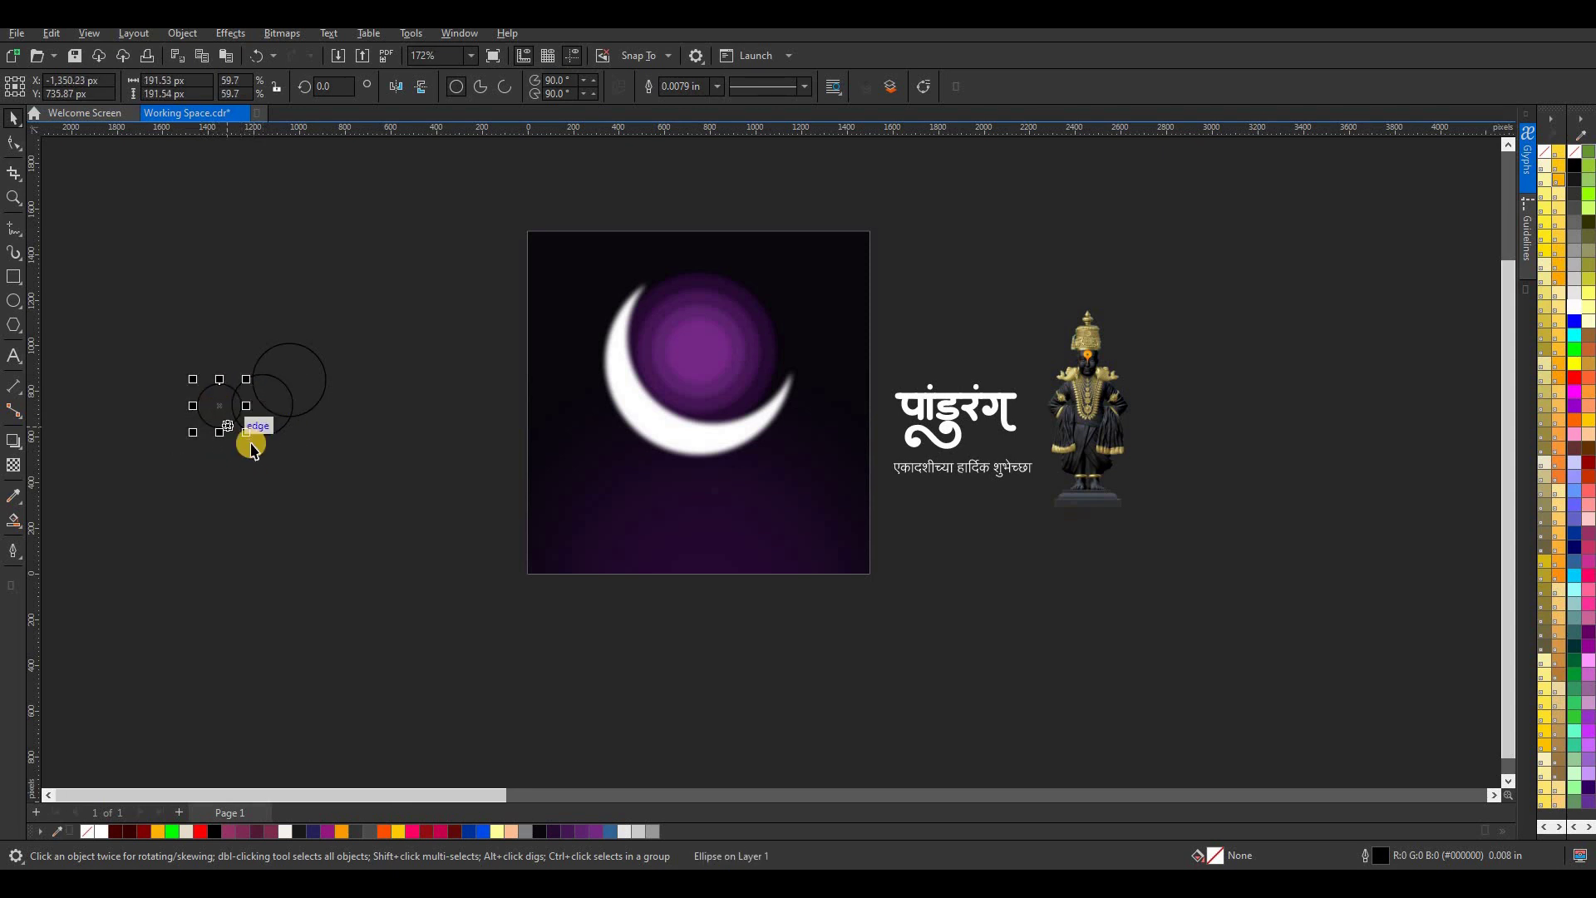
{"action": "left_click_drag", "start_coordinate": [257, 441], "coordinate": [190, 432]}
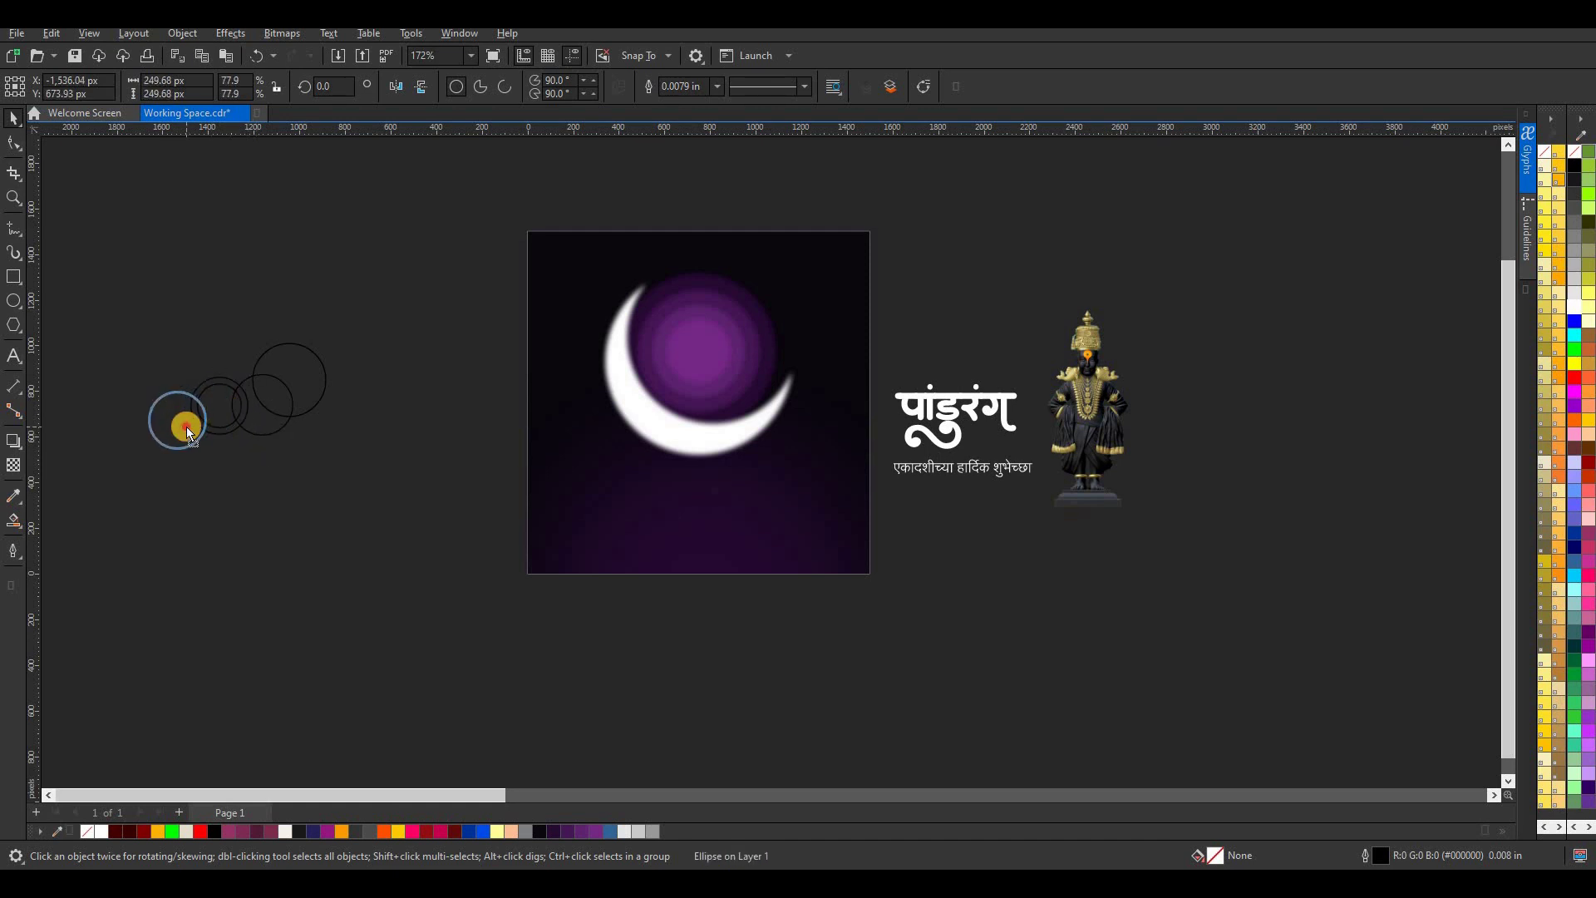
{"action": "left_click_drag", "start_coordinate": [184, 424], "coordinate": [185, 418]}
- Copy the three smaller circles to the right side of the largest circle, rotated 180 degrees, and resize the outermost to about 193 px
{"action": "left_click_drag", "start_coordinate": [119, 354], "coordinate": [298, 505]}
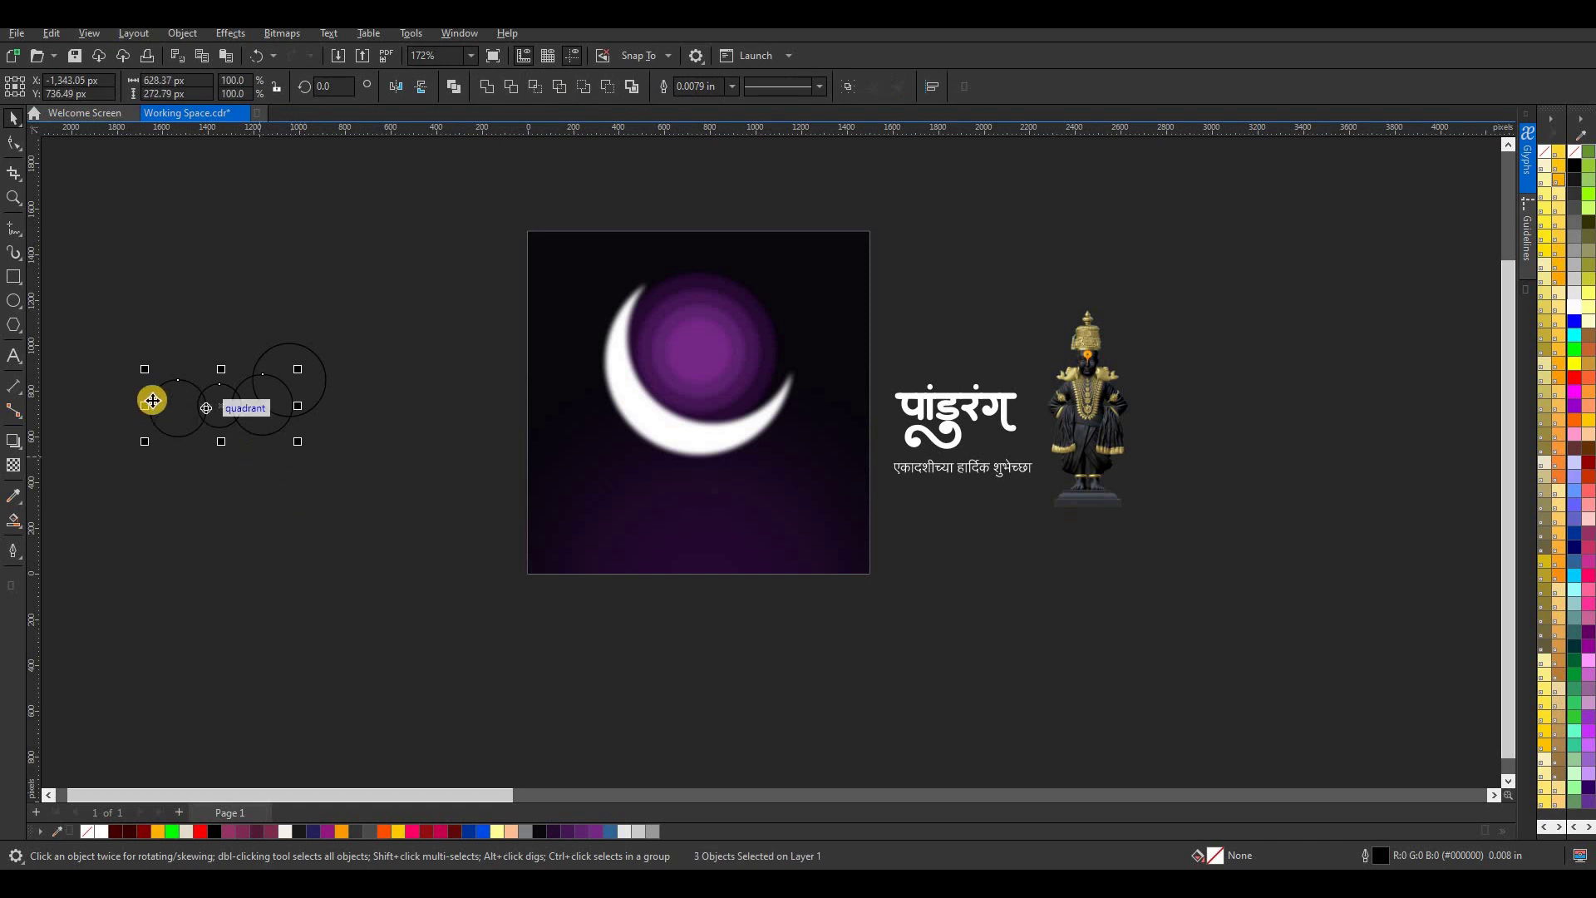
{"action": "left_click_drag", "start_coordinate": [145, 405], "coordinate": [414, 369]}
{"action": "left_click", "coordinate": [400, 453]}
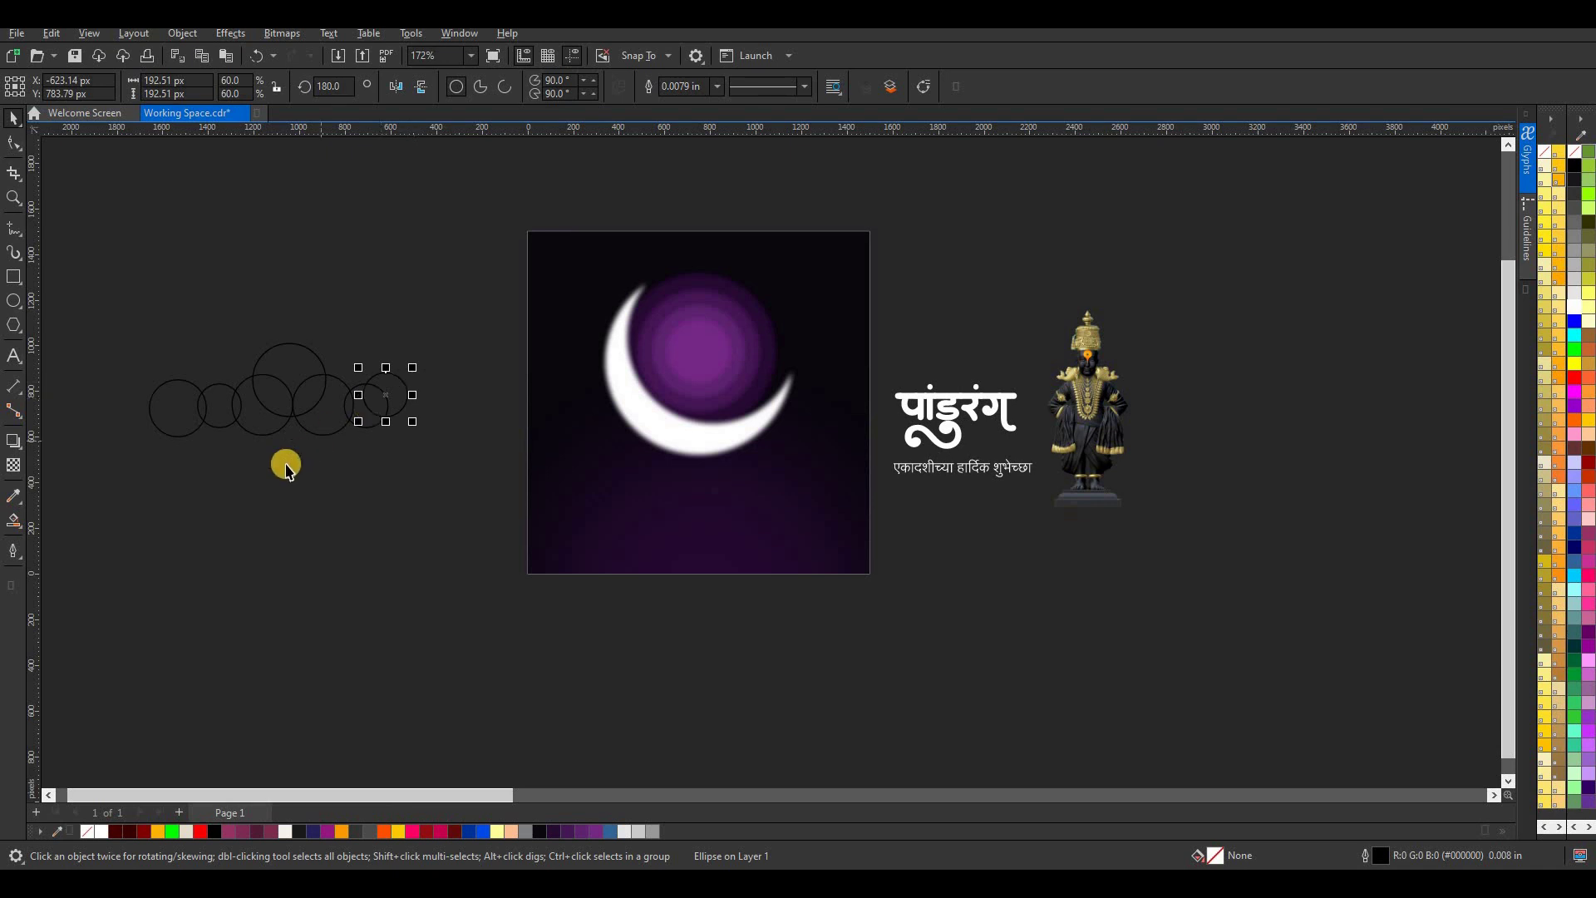
- Weld all the overlapping circles into a single cloud outline
{"action": "left_click_drag", "start_coordinate": [128, 311], "coordinate": [440, 495]}
{"action": "left_click", "coordinate": [489, 89]}
{"action": "left_click", "coordinate": [304, 404]}
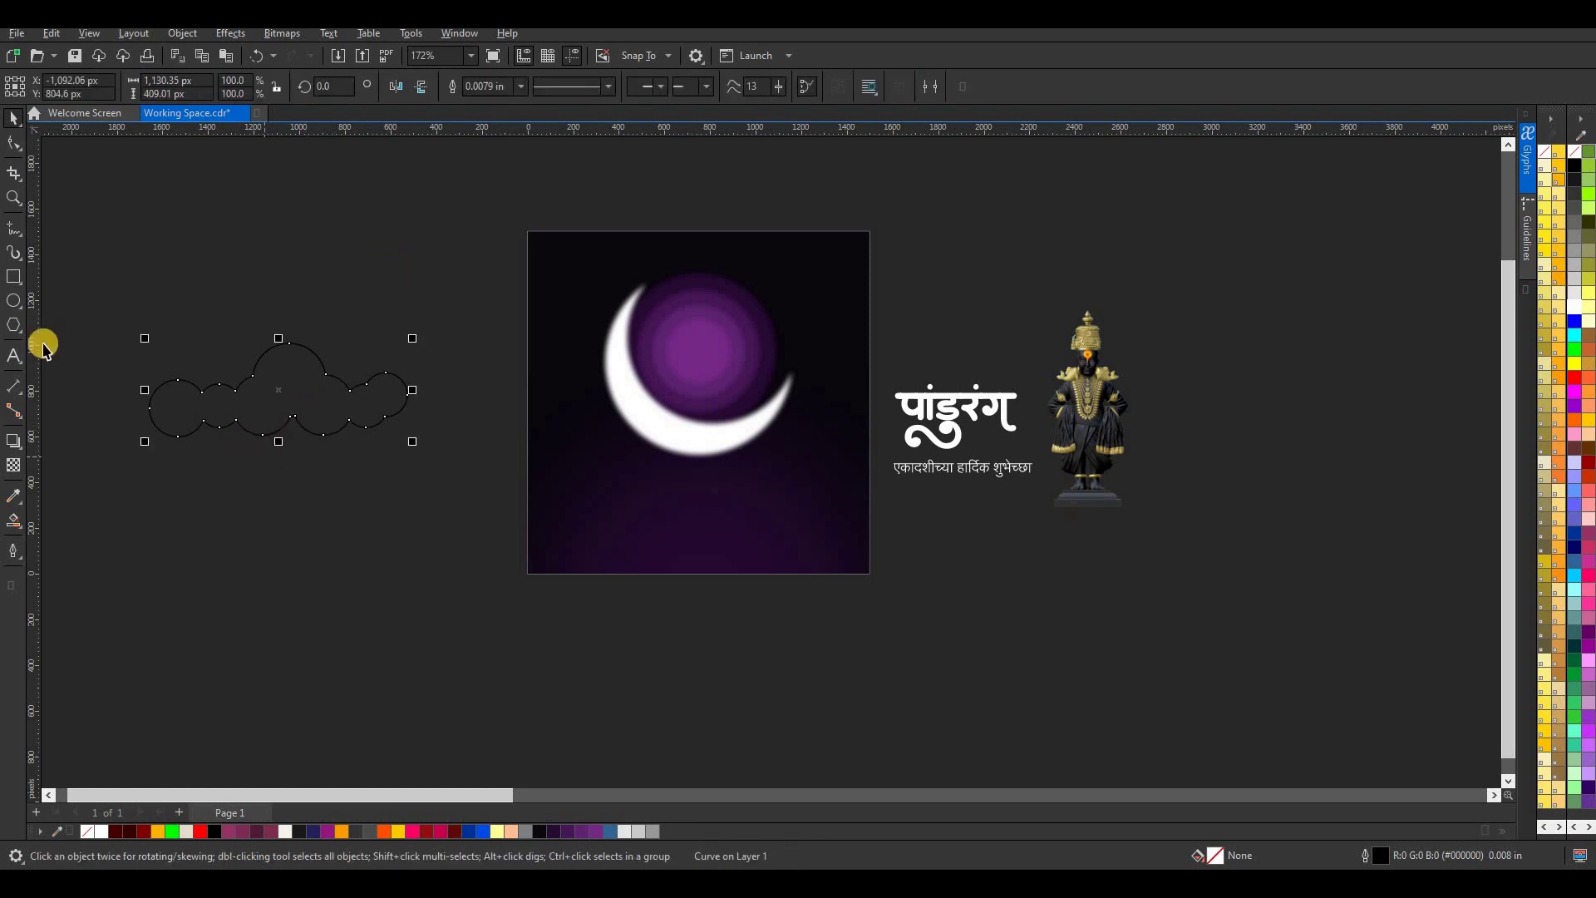
{"action": "left_click", "coordinate": [1041, 378]}
- Draw a circle about 1,192 px wide, centre it over the cloud, and shrink it slightly toward the cloud's width
{"action": "left_click", "coordinate": [14, 301]}
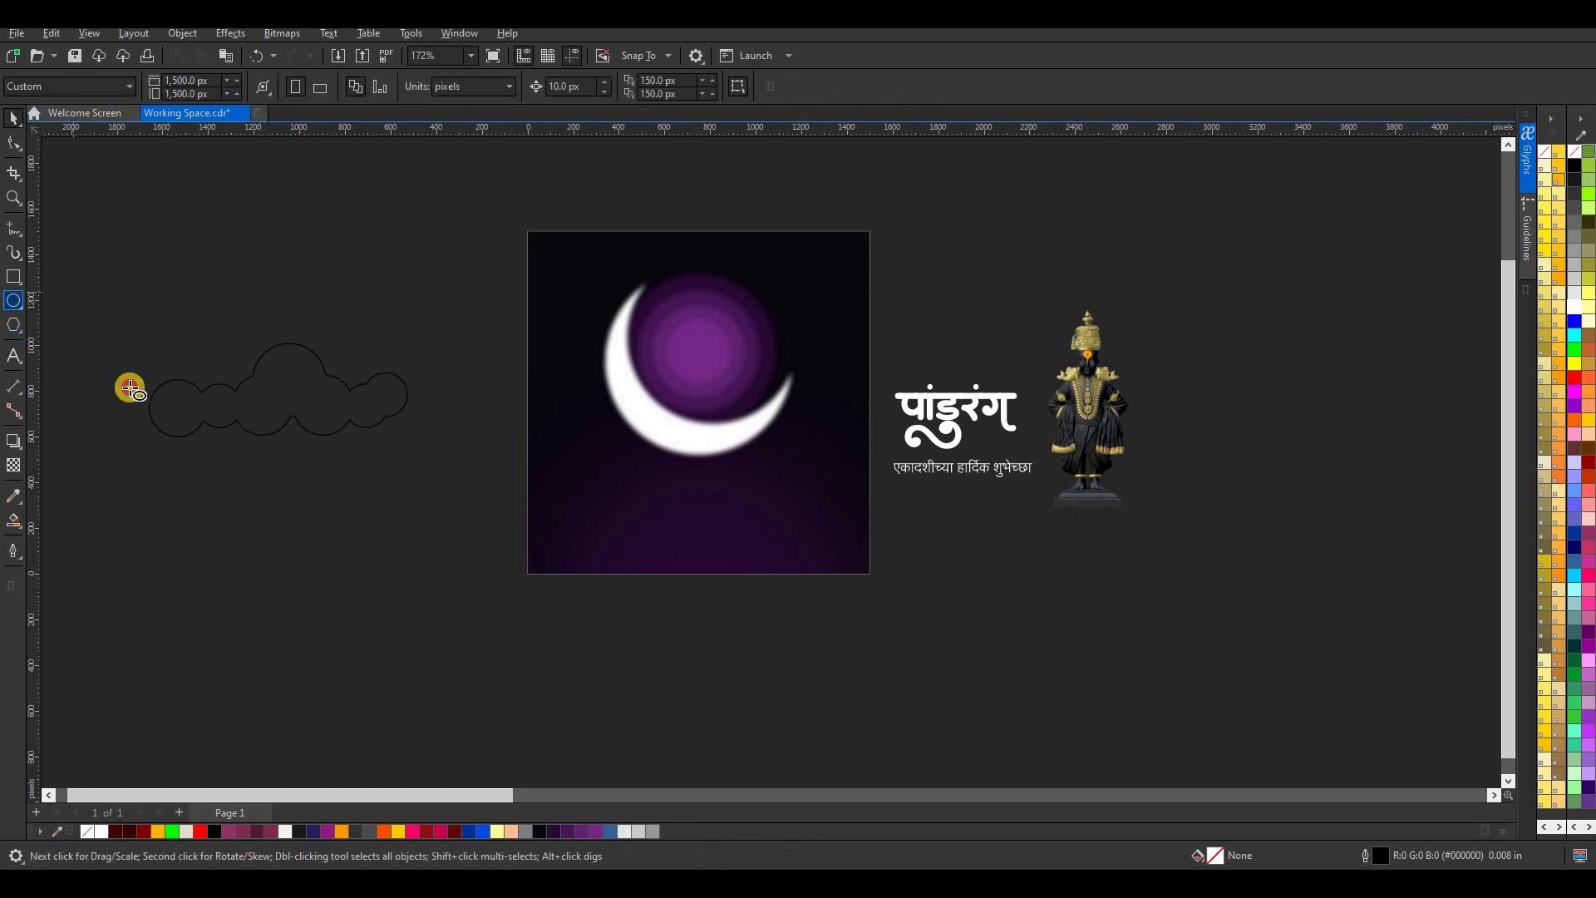
{"action": "left_click_drag", "start_coordinate": [149, 408], "coordinate": [421, 557]}
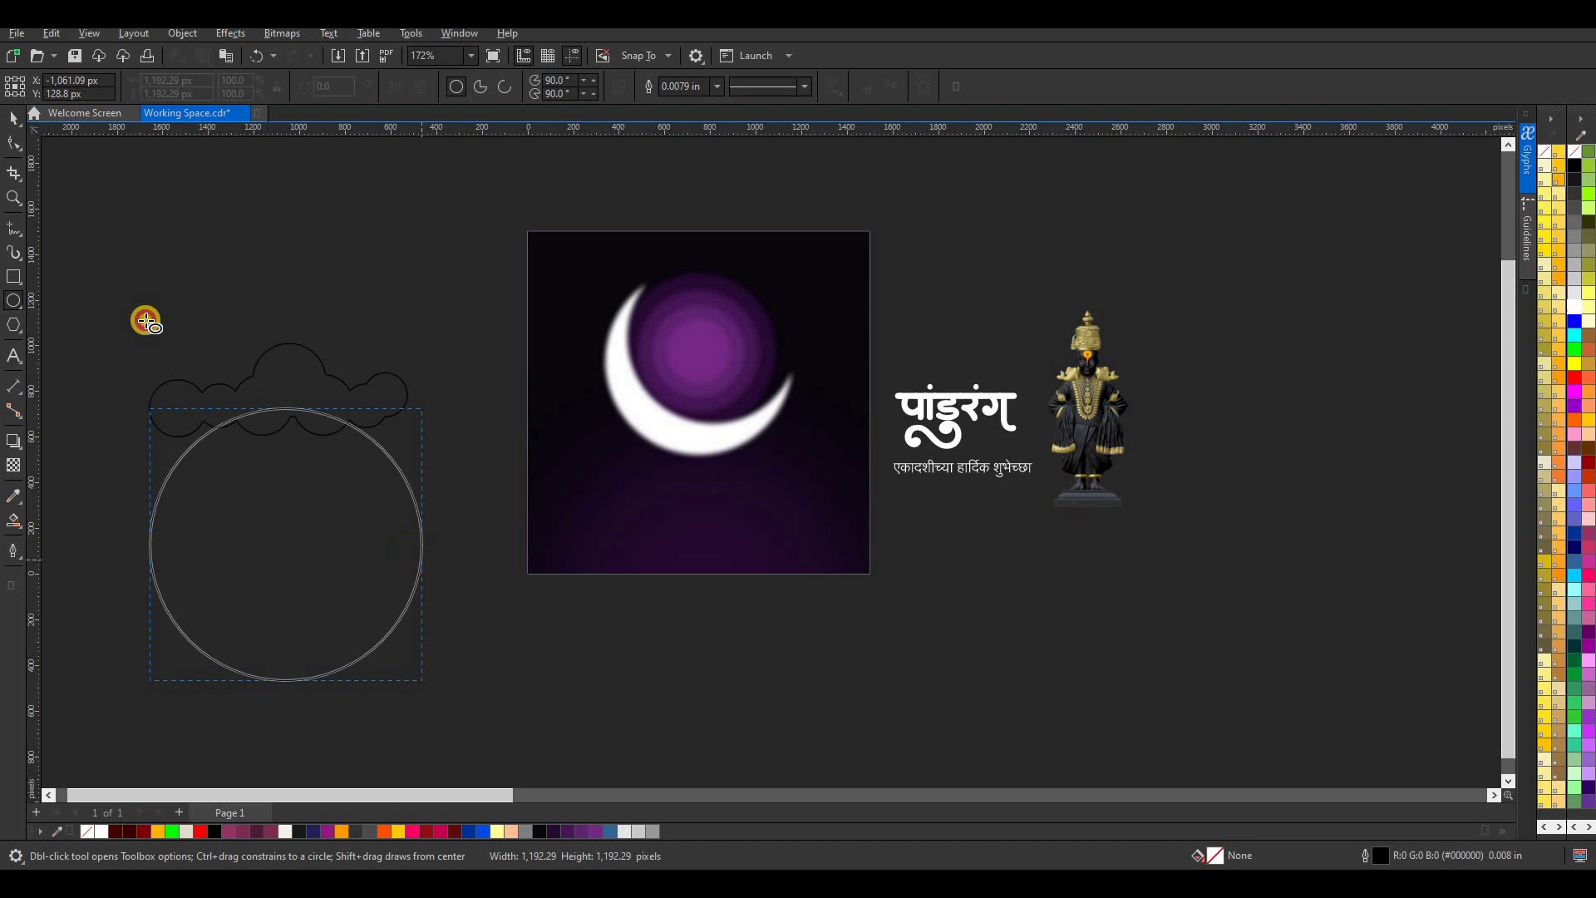
{"action": "left_click", "coordinate": [14, 119]}
{"action": "left_click_drag", "start_coordinate": [311, 545], "coordinate": [298, 411]}
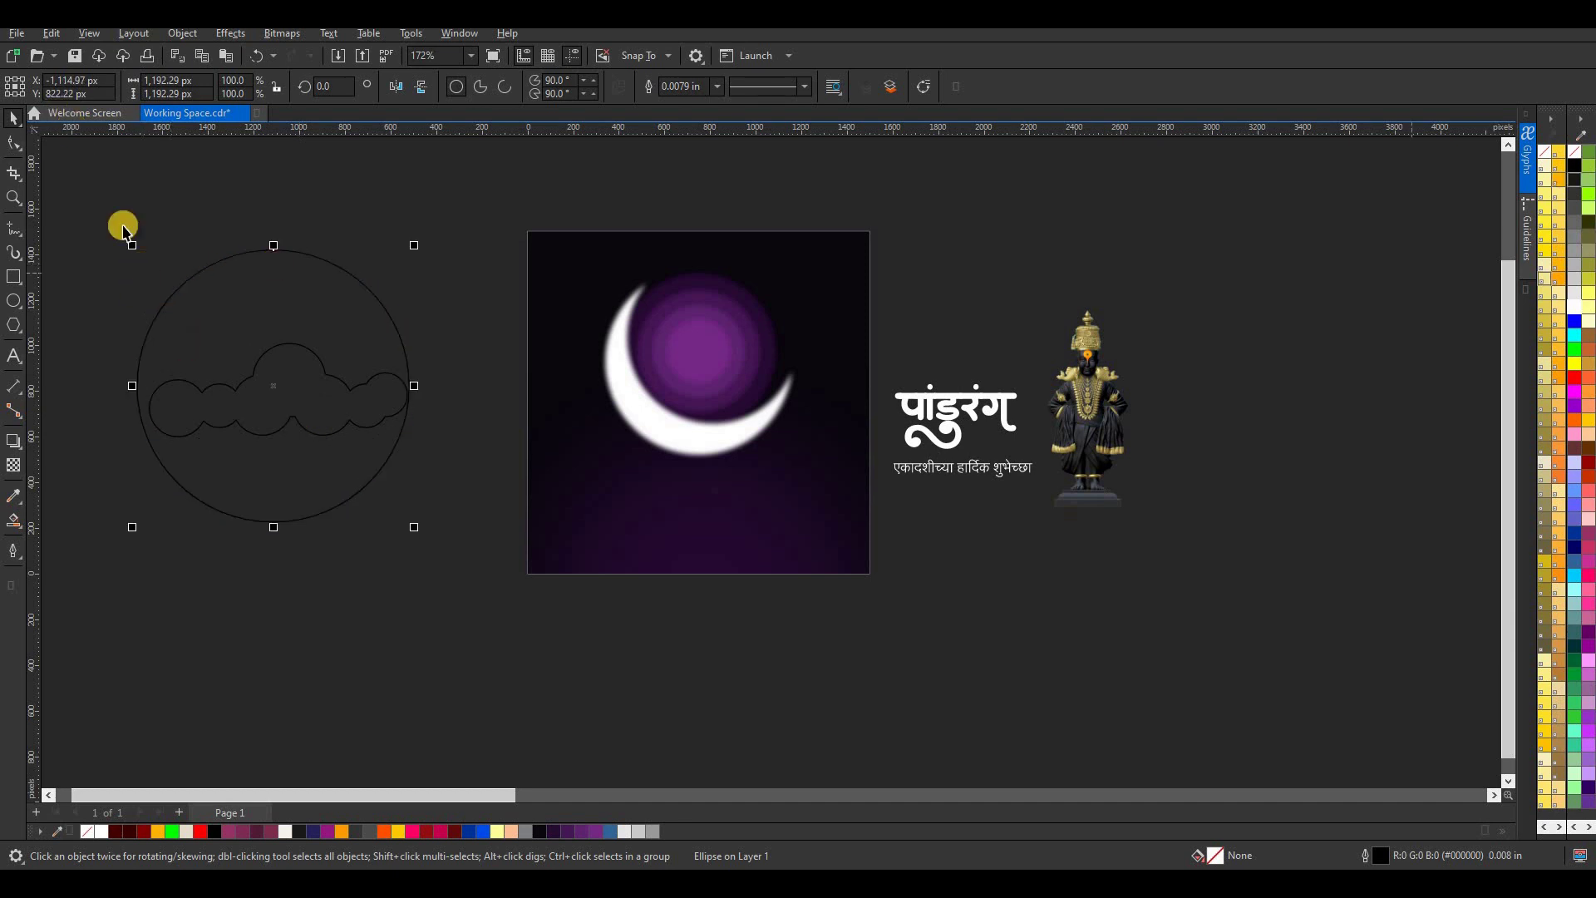
{"action": "left_click_drag", "start_coordinate": [132, 245], "coordinate": [138, 253]}
- Try to fill the part of the large circle below the cloud with Smart Fill
{"action": "left_click", "coordinate": [15, 522]}
{"action": "left_click", "coordinate": [275, 485]}
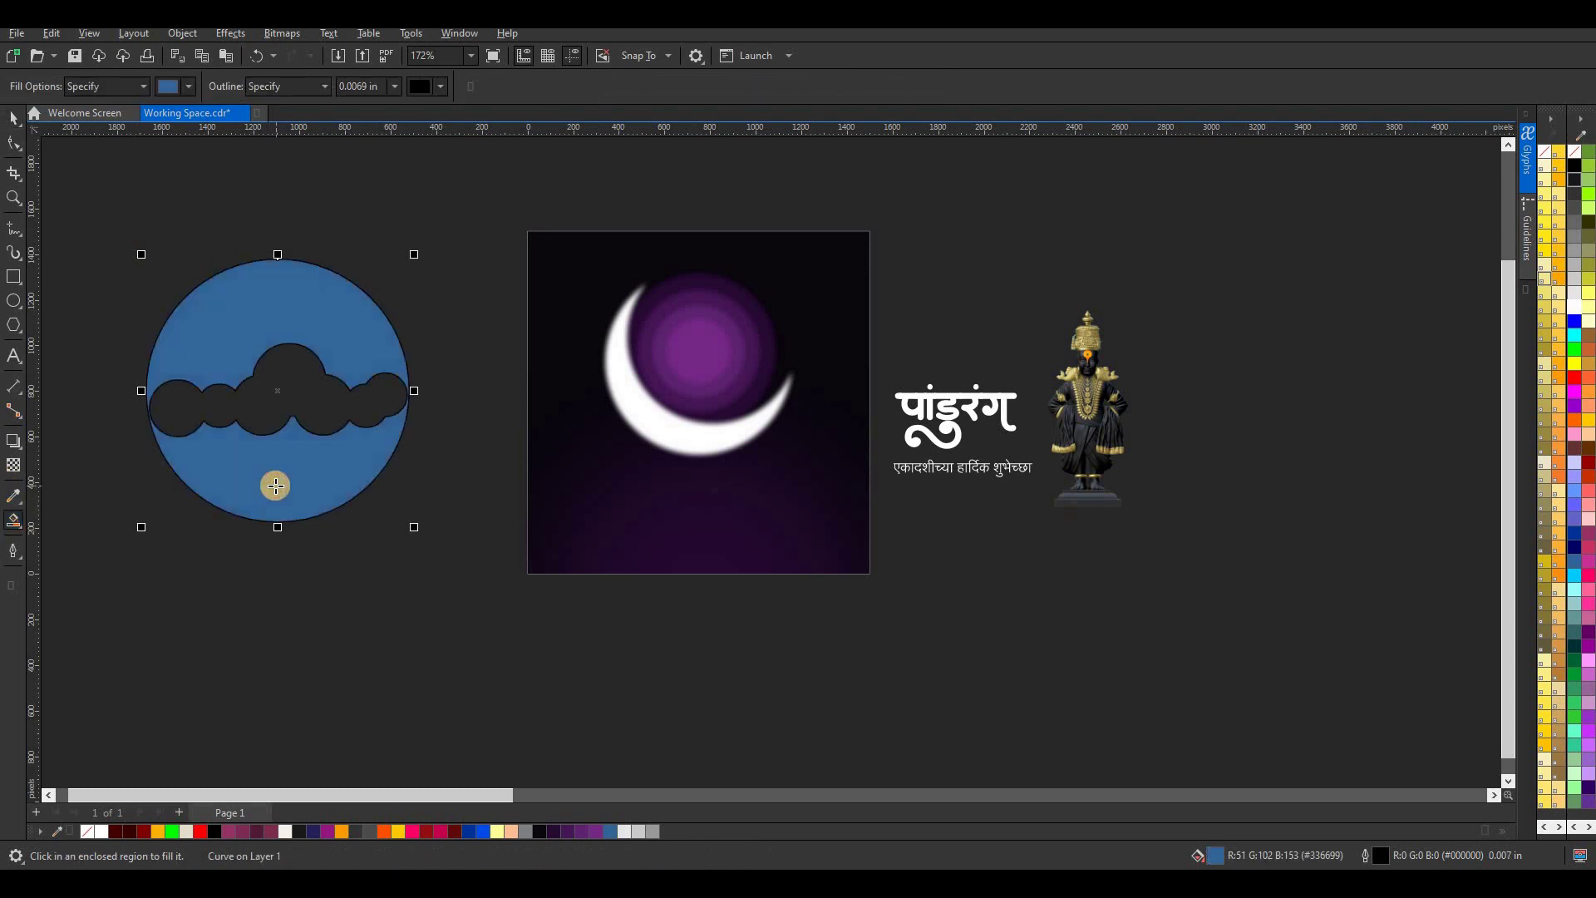
{"action": "key", "text": "ctrl+z"}
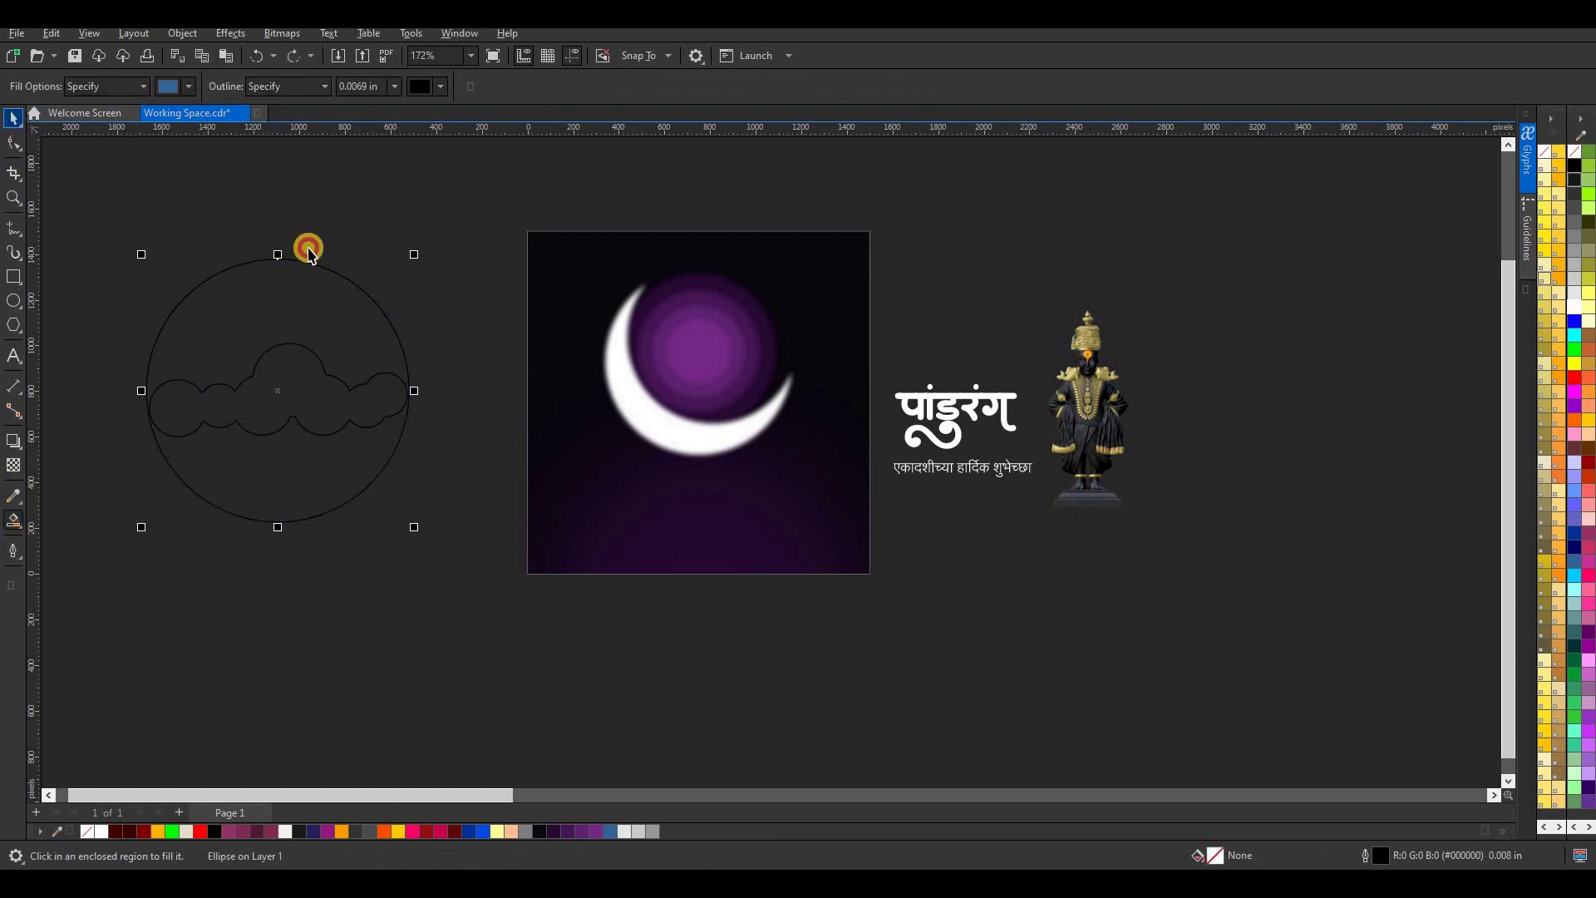
- Shrink the large circle until it crosses the cloud's outer ends, and Smart Fill the area below the cloud
{"action": "key", "text": "space"}
{"action": "left_click_drag", "start_coordinate": [416, 254], "coordinate": [419, 260]}
{"action": "left_click", "coordinate": [15, 522]}
{"action": "left_click", "coordinate": [247, 468]}
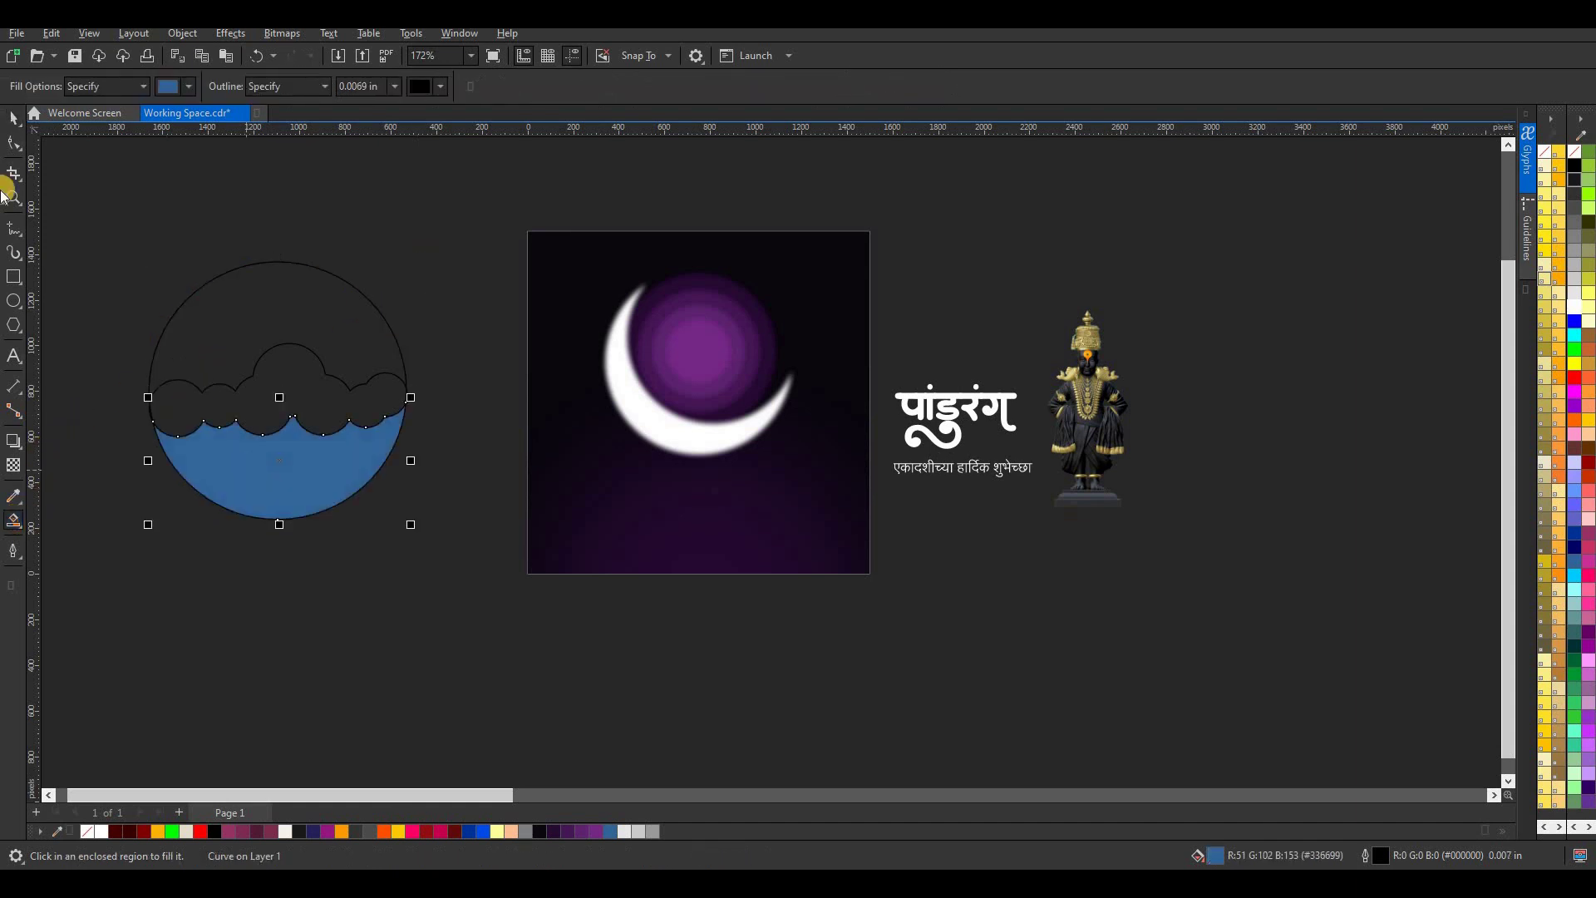
- Smart Fill the part of the large circle above the cloud, and delete the filled piece
{"action": "left_click", "coordinate": [266, 296]}
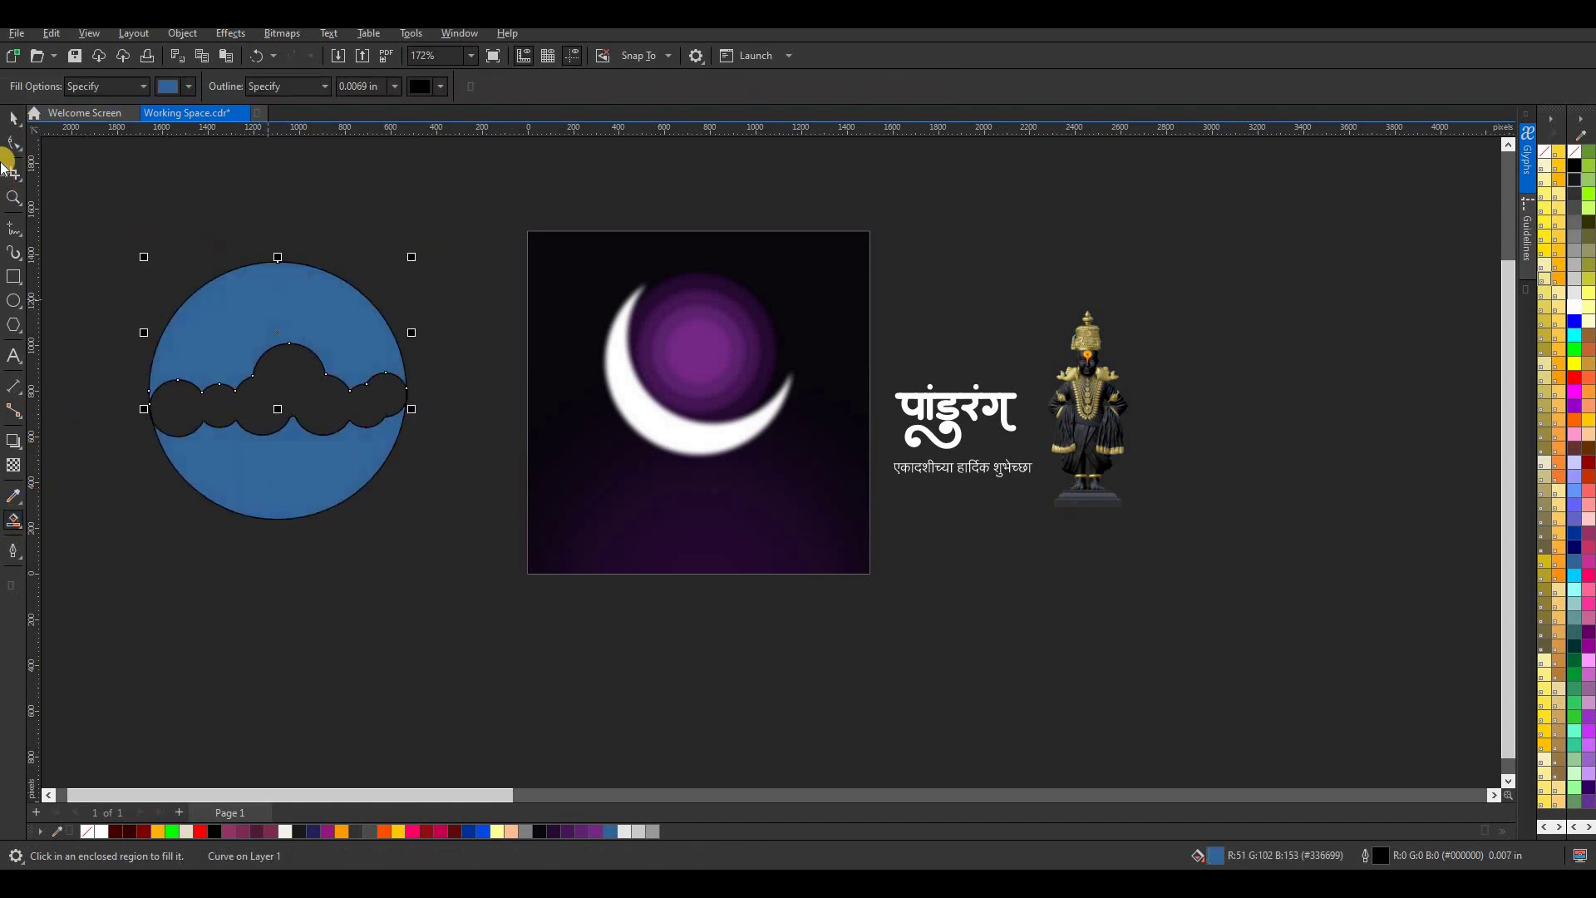
{"action": "left_click", "coordinate": [15, 119]}
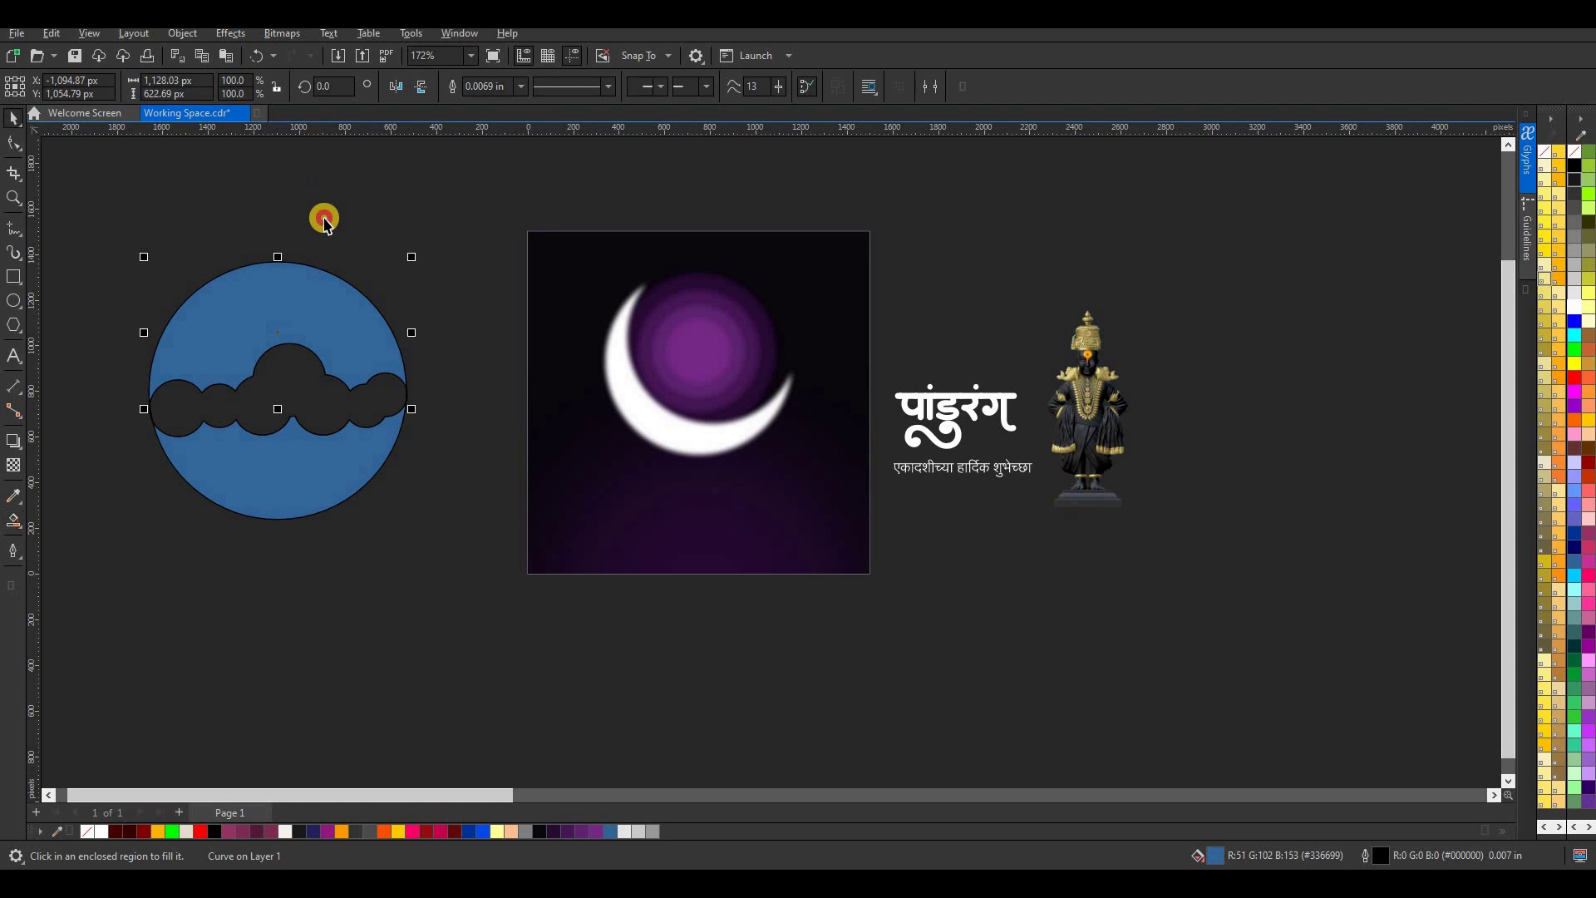
{"action": "right_click", "coordinate": [314, 299]}
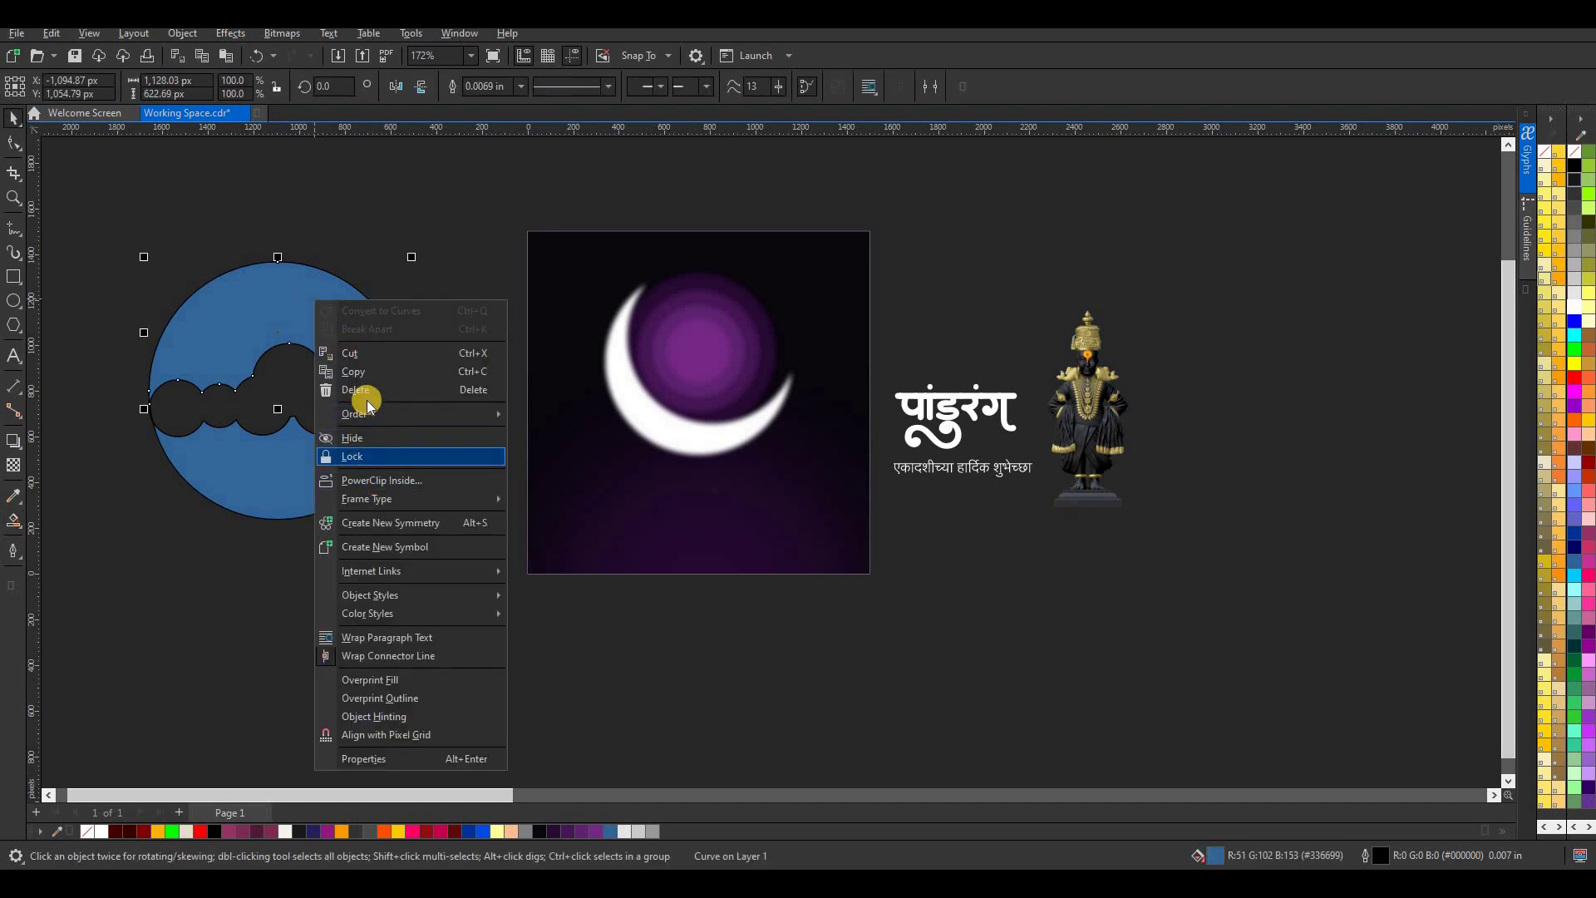
{"action": "left_click", "coordinate": [334, 328]}
{"action": "key", "text": "Delete"}
- Delete the large circle, and weld the cloud outline with the filled area below it
{"action": "right_click", "coordinate": [321, 309]}
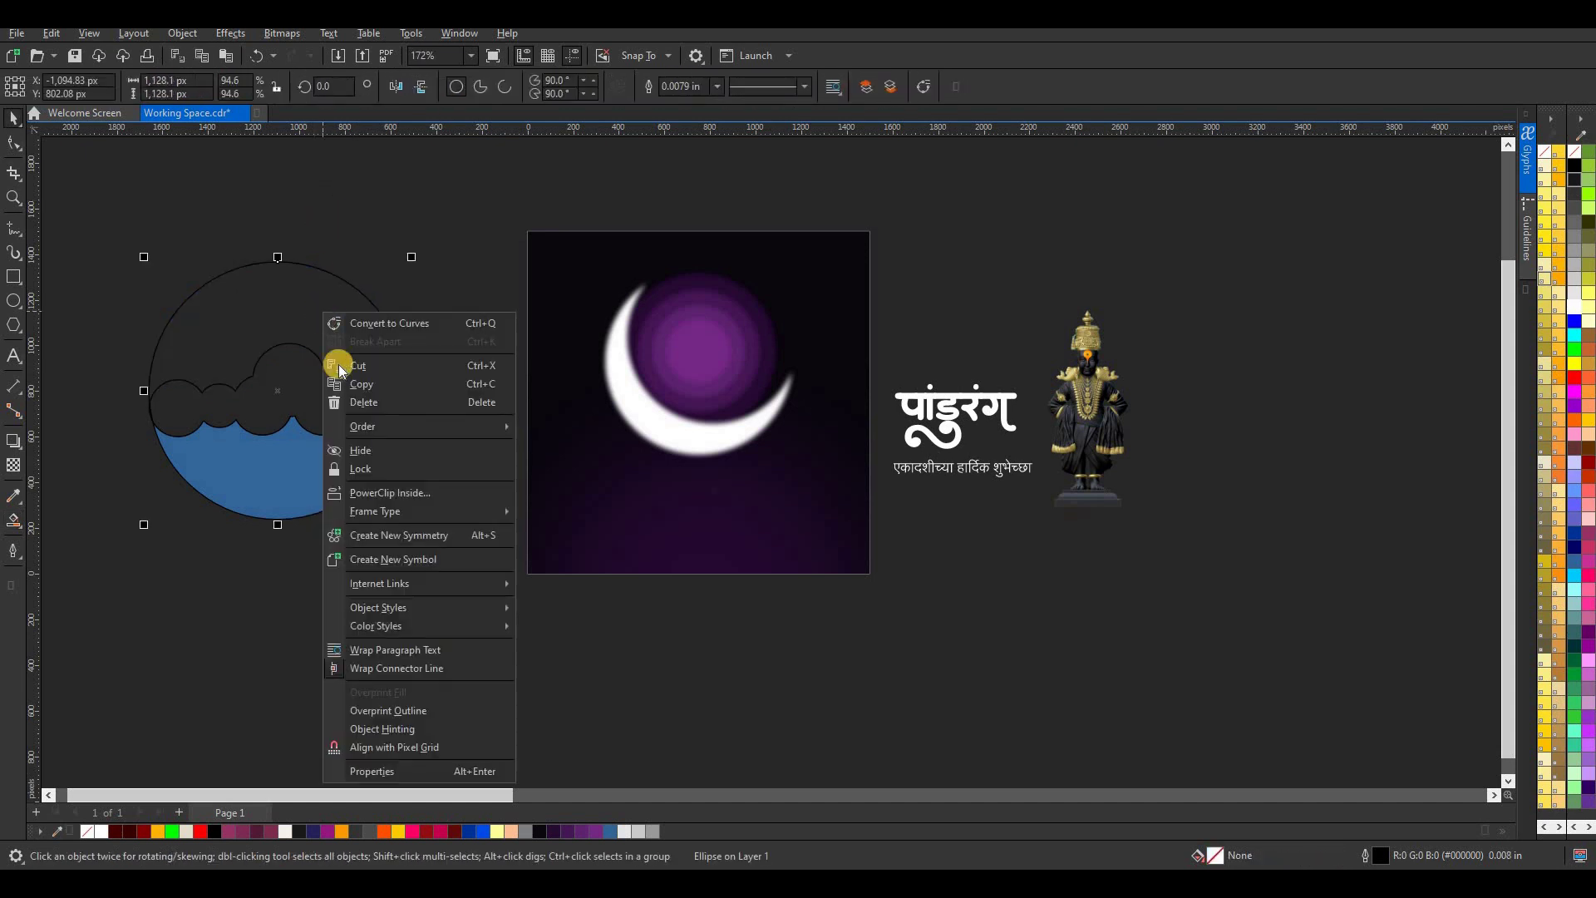
{"action": "left_click", "coordinate": [350, 414]}
{"action": "key", "text": "Delete"}
{"action": "left_click_drag", "start_coordinate": [431, 293], "coordinate": [98, 575]}
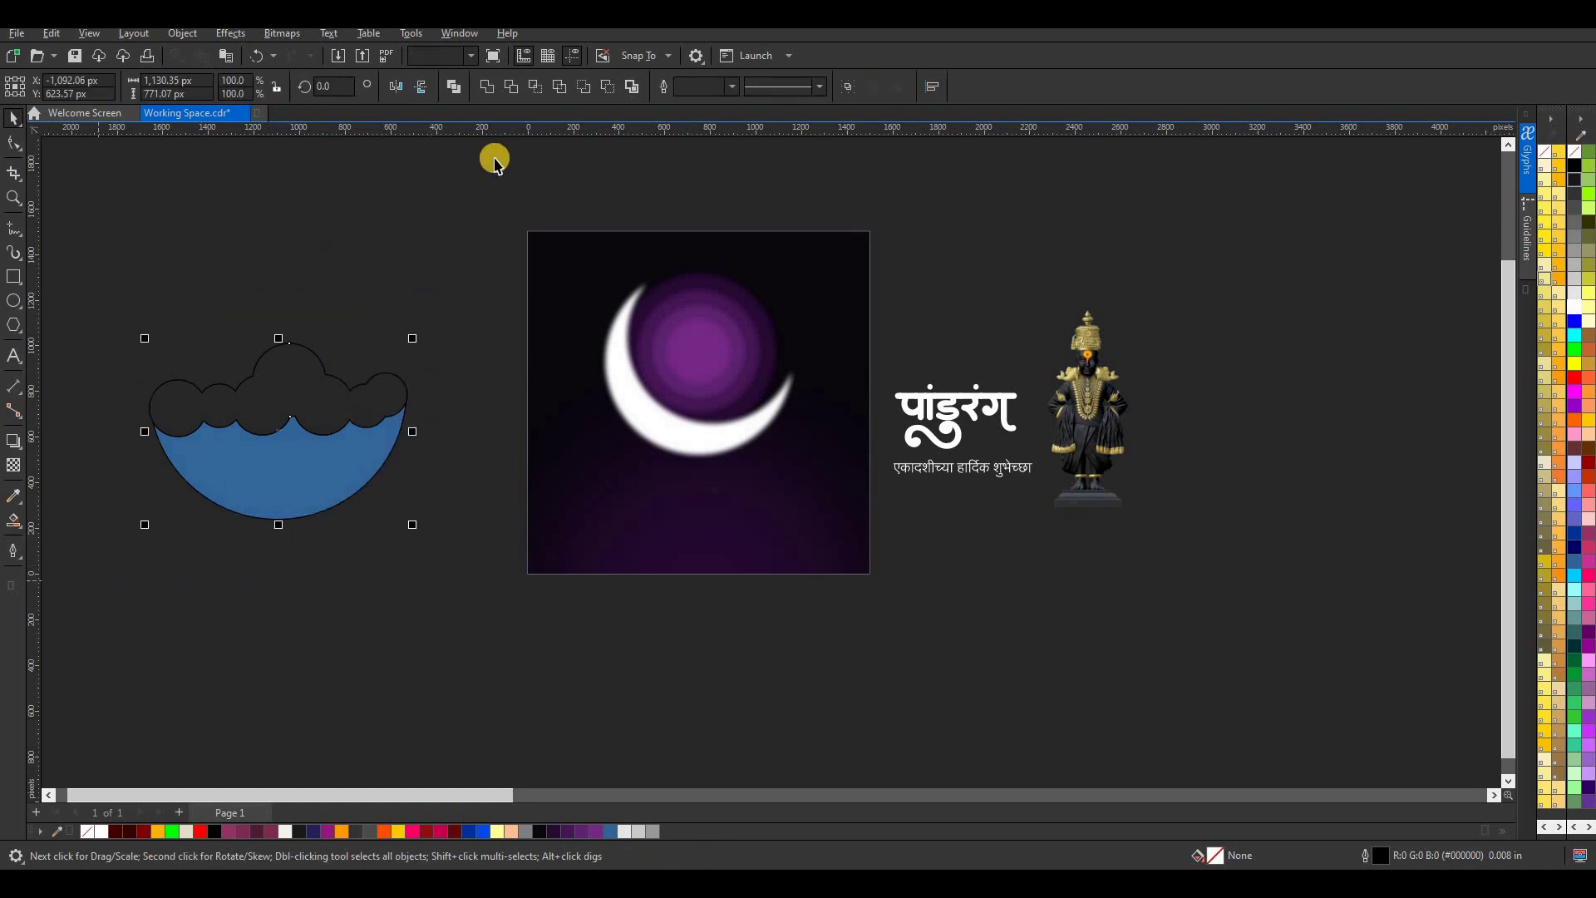
{"action": "left_click", "coordinate": [486, 87]}
{"action": "left_click", "coordinate": [416, 389]}
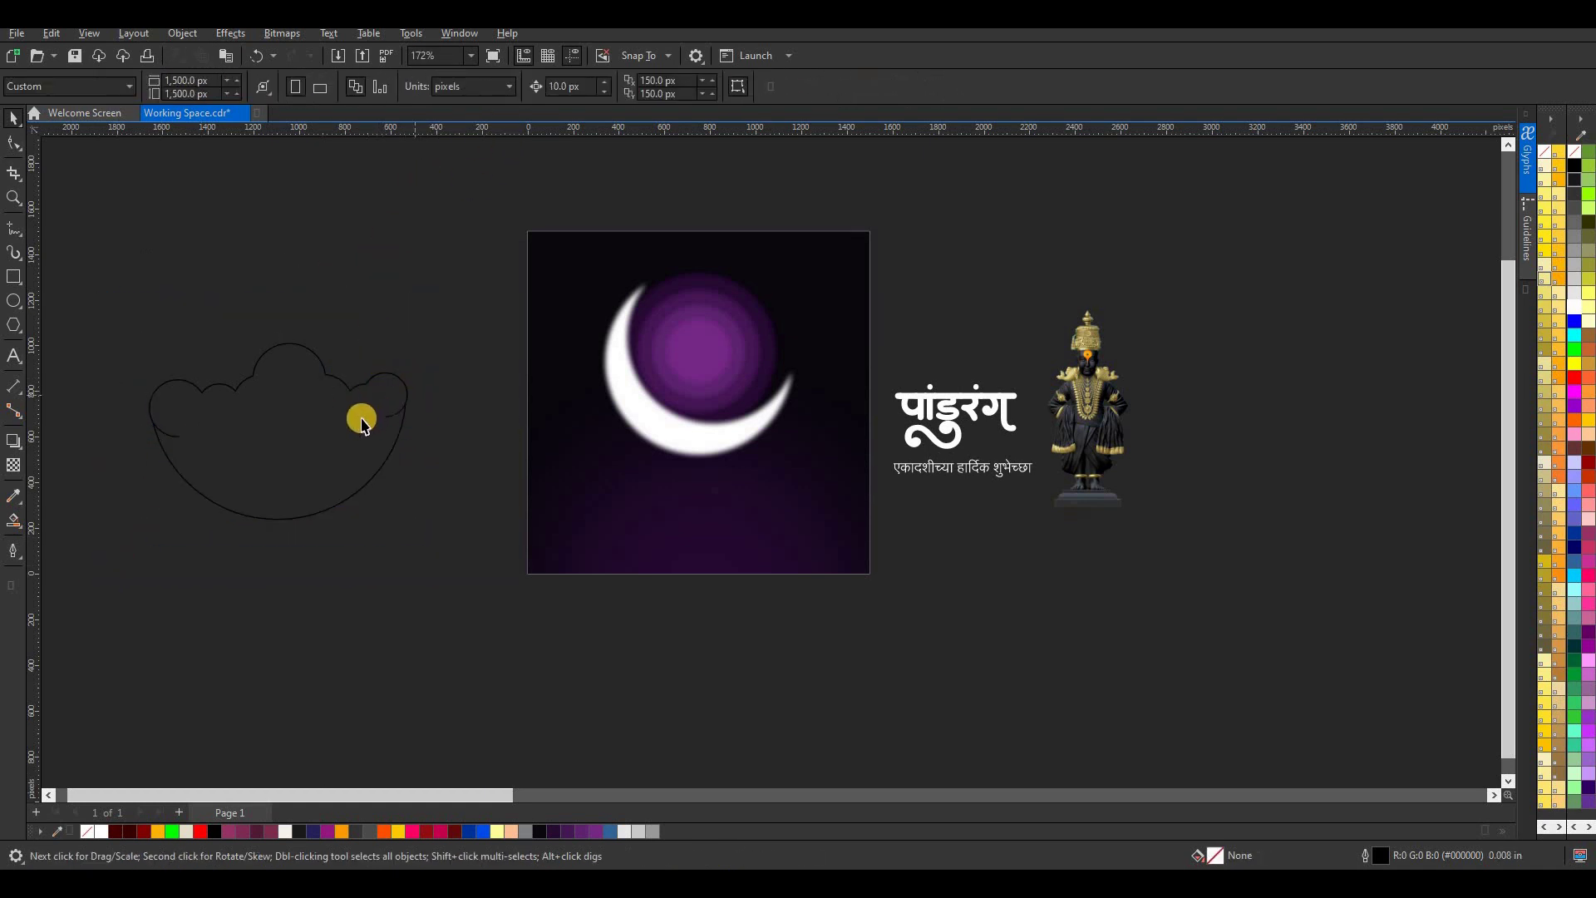
- Delete the leftover nodes at both ends of the welded cloud so its sides run smoothly into the rounded base
{"action": "scroll", "coordinate": [370, 412], "scroll_direction": "up", "scroll_amount": 3}
{"action": "left_click", "coordinate": [457, 416]}
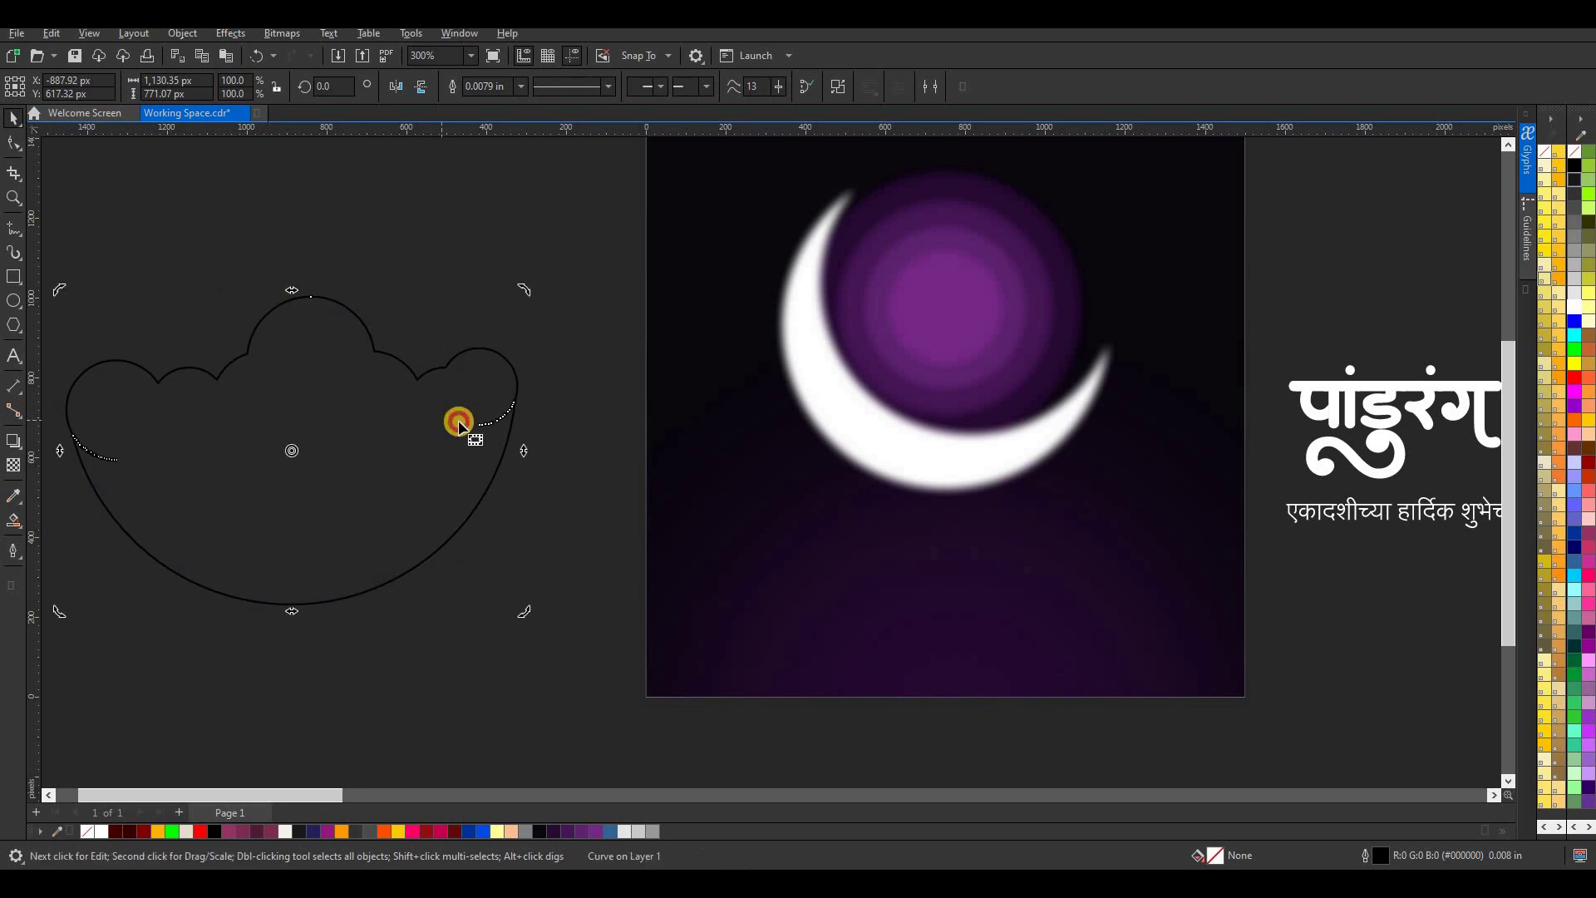
{"action": "key", "text": "F10"}
{"action": "left_click_drag", "start_coordinate": [452, 401], "coordinate": [531, 444]}
{"action": "key", "text": "Delete"}
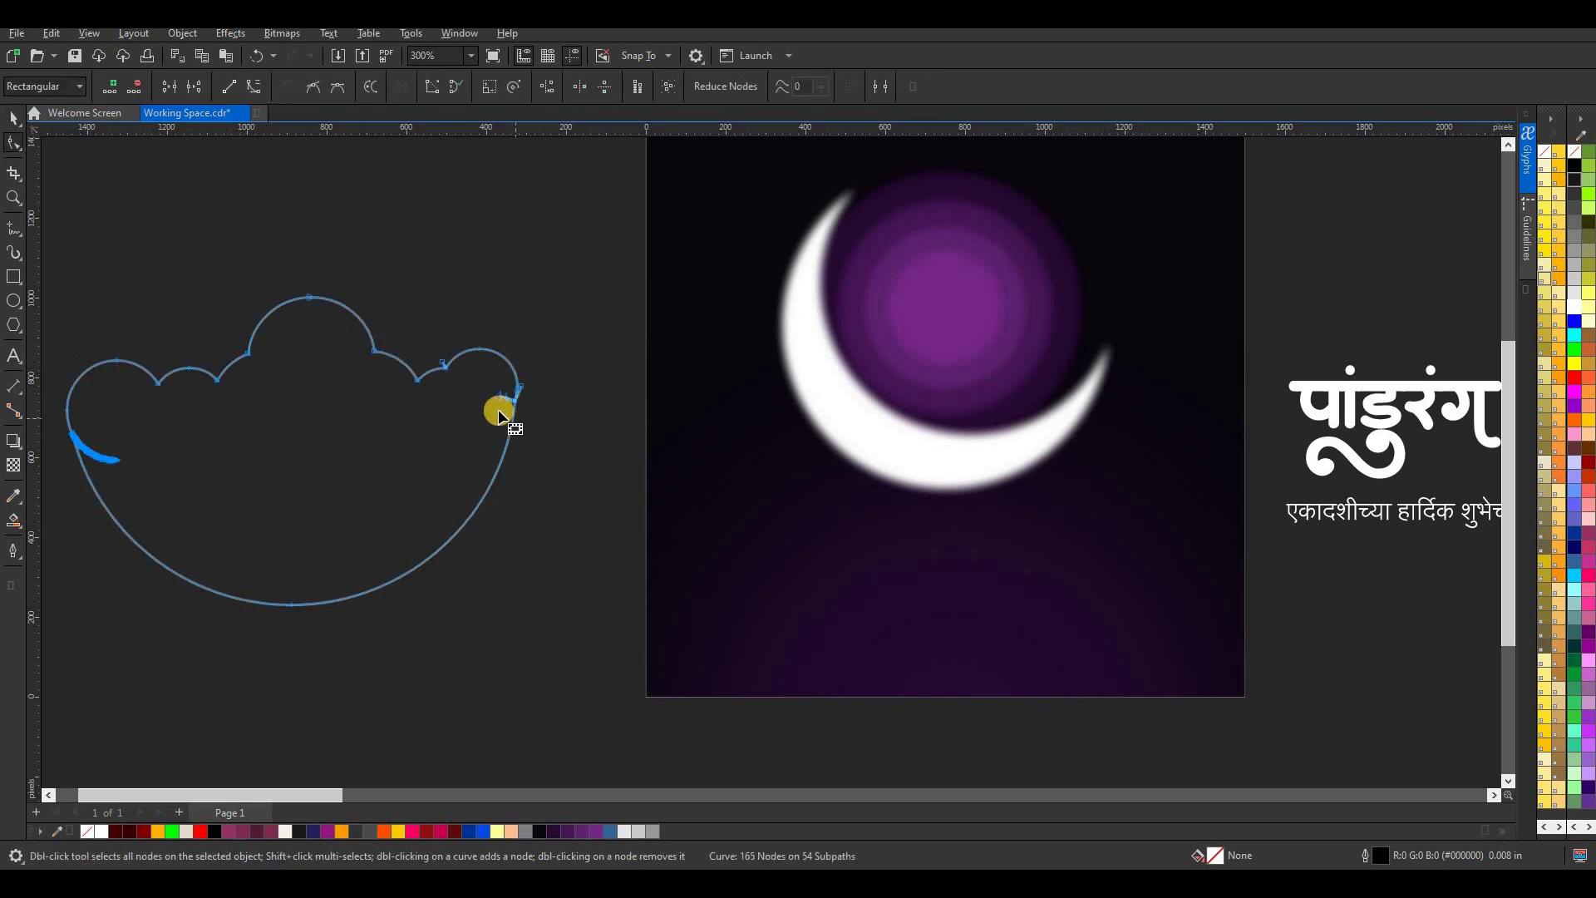
{"action": "left_click_drag", "start_coordinate": [482, 390], "coordinate": [485, 428]}
{"action": "key", "text": "Delete"}
{"action": "key", "text": "Delete"}
{"action": "left_click_drag", "start_coordinate": [125, 407], "coordinate": [73, 493]}
{"action": "key", "text": "Delete"}
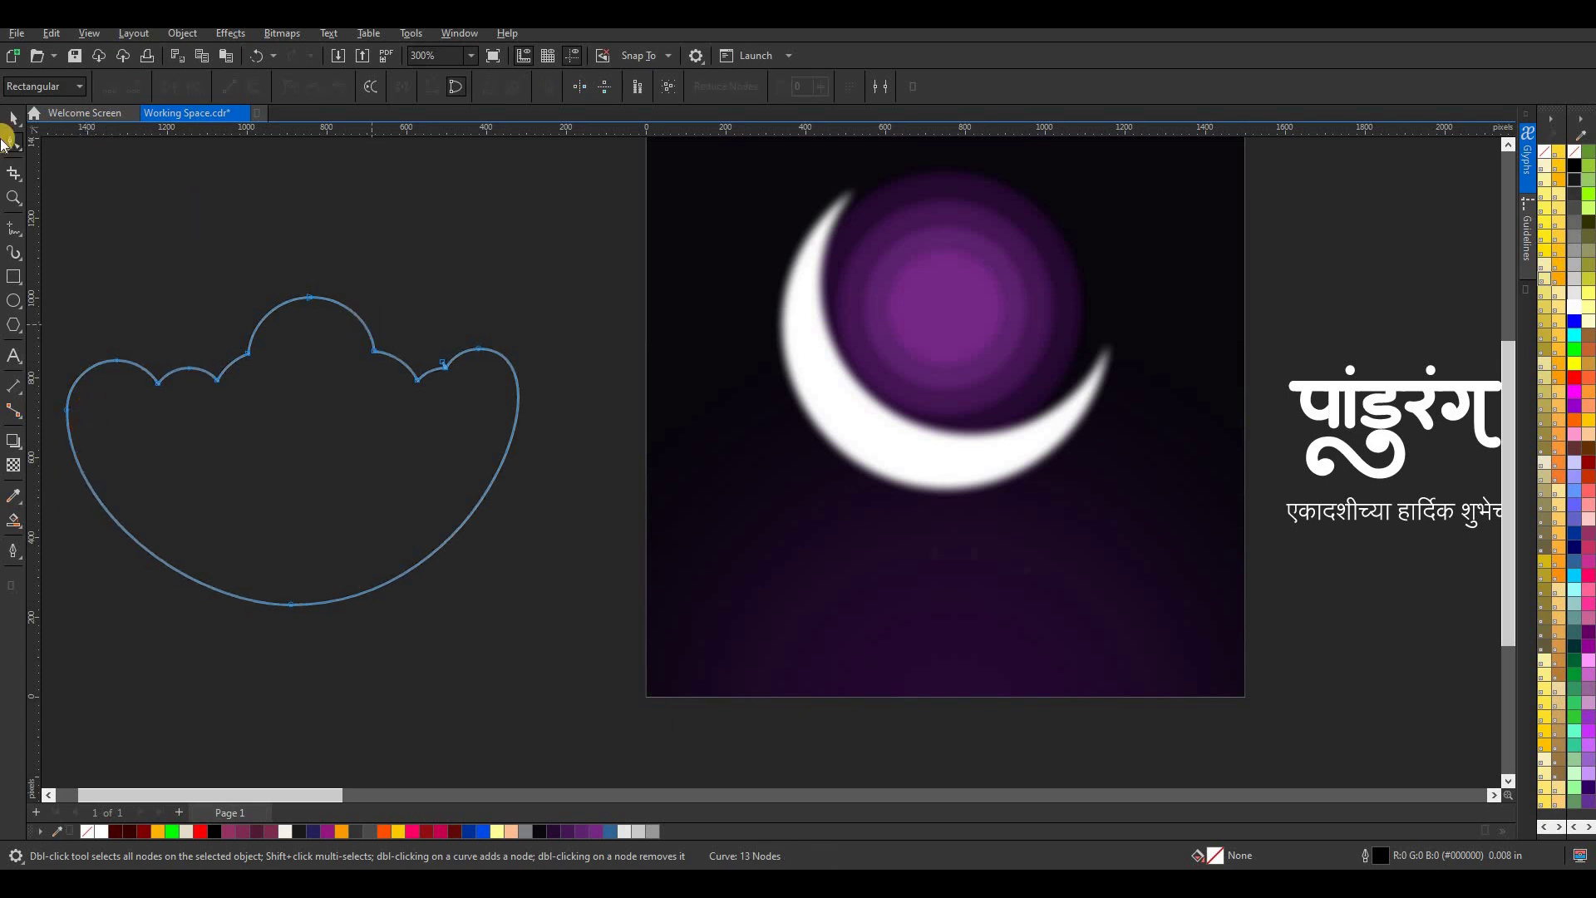
{"action": "key", "text": "space"}
- Move the cloud onto the dark square, scale it to about 536 × 365 px, and place it at the crescent's lower left
{"action": "scroll", "coordinate": [331, 307], "scroll_direction": "down", "scroll_amount": 4}
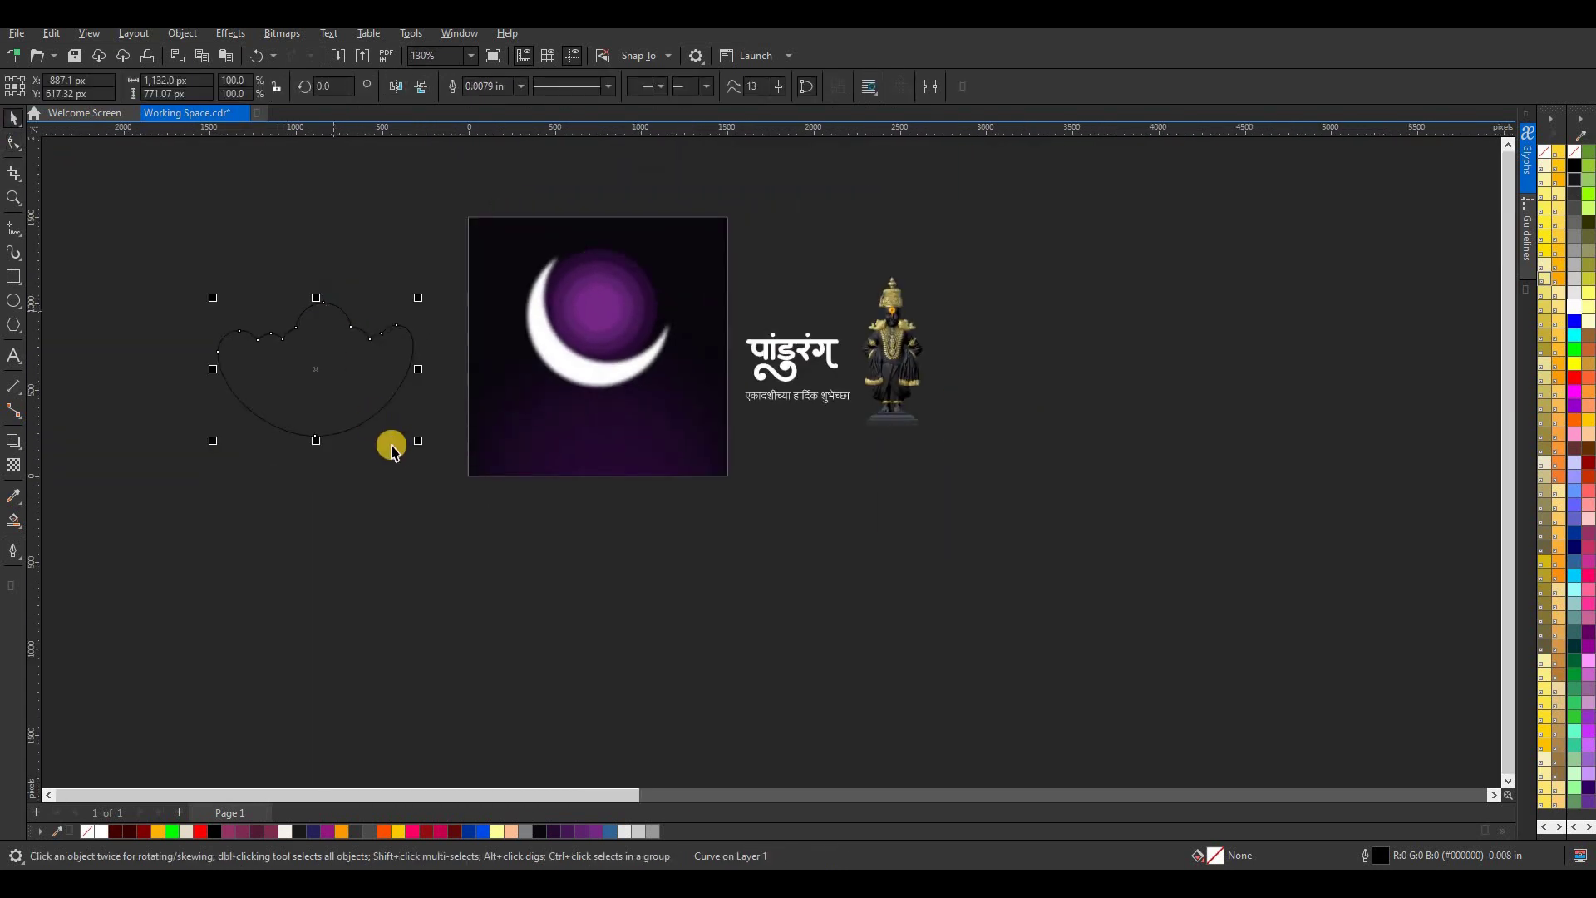
{"action": "left_click_drag", "start_coordinate": [407, 447], "coordinate": [346, 395]}
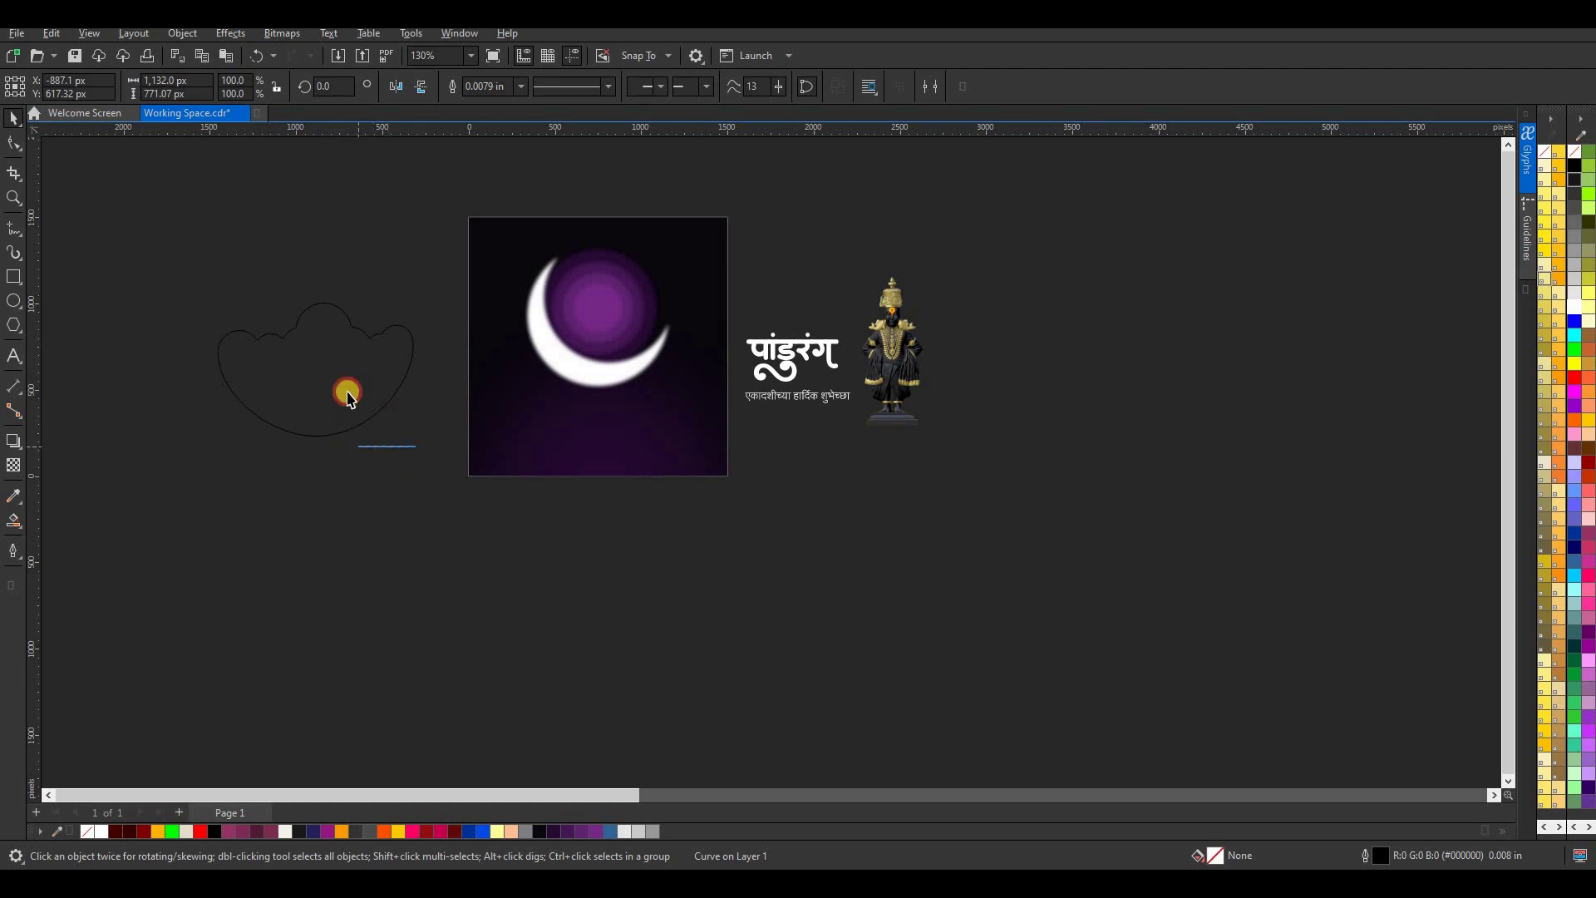
{"action": "left_click", "coordinate": [374, 418]}
{"action": "left_click_drag", "start_coordinate": [419, 440], "coordinate": [541, 387]}
{"action": "scroll", "coordinate": [572, 357], "scroll_direction": "up", "scroll_amount": 3}
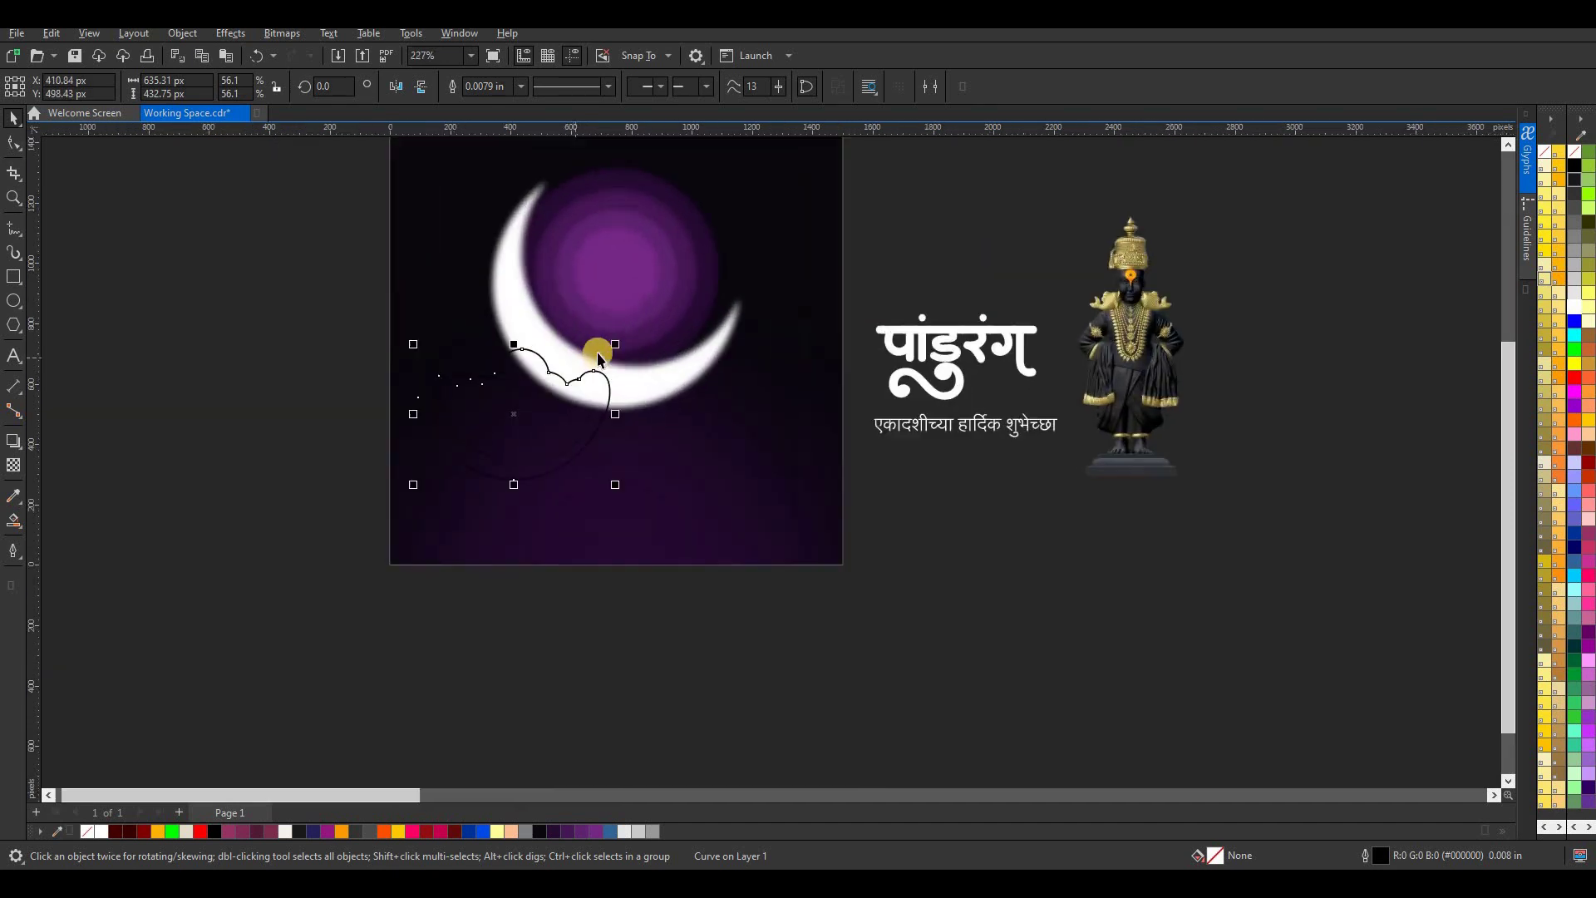
{"action": "left_click_drag", "start_coordinate": [615, 347], "coordinate": [586, 364]}
{"action": "left_click_drag", "start_coordinate": [502, 432], "coordinate": [499, 417]}
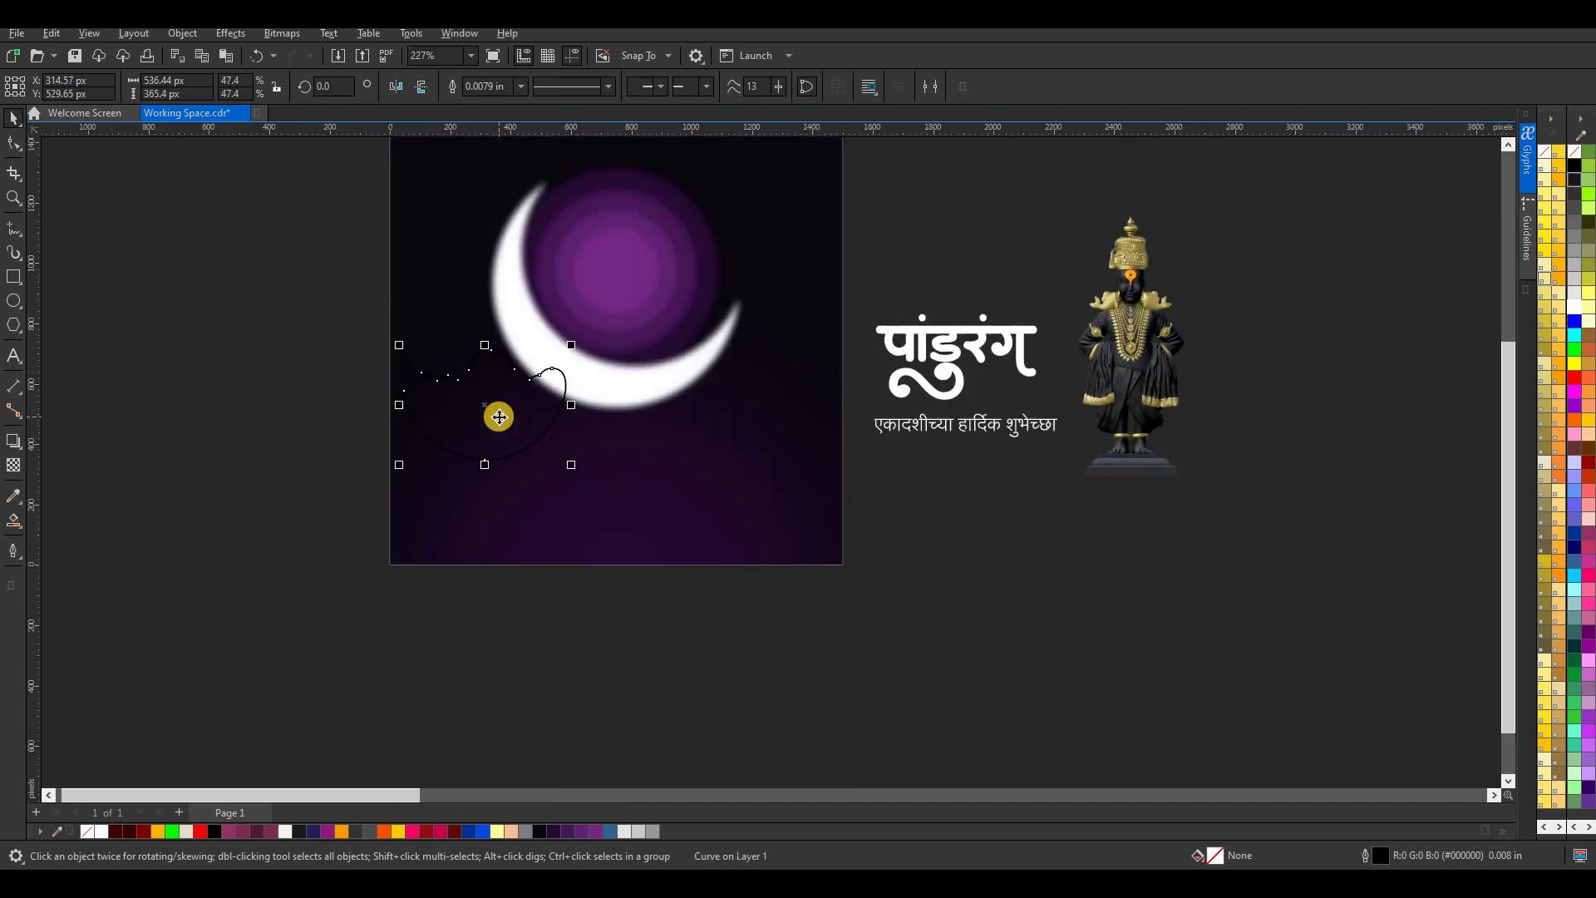
- Fill the cloud with the lighter purple #9E39B5 and remove its outline
{"action": "left_click", "coordinate": [594, 832]}
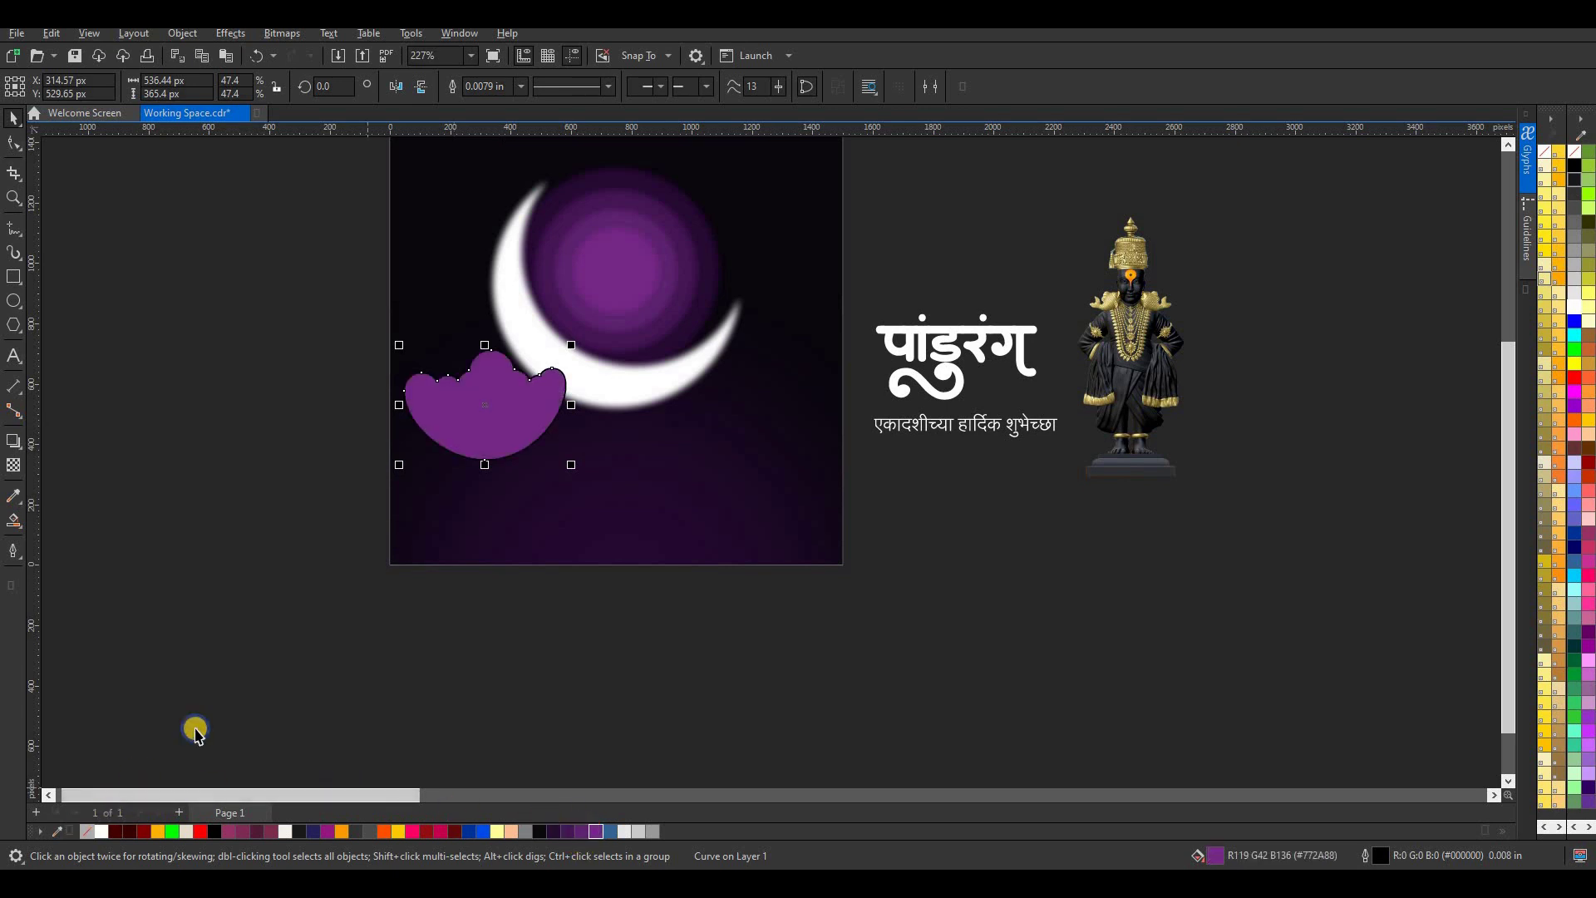
{"action": "right_click", "coordinate": [86, 830]}
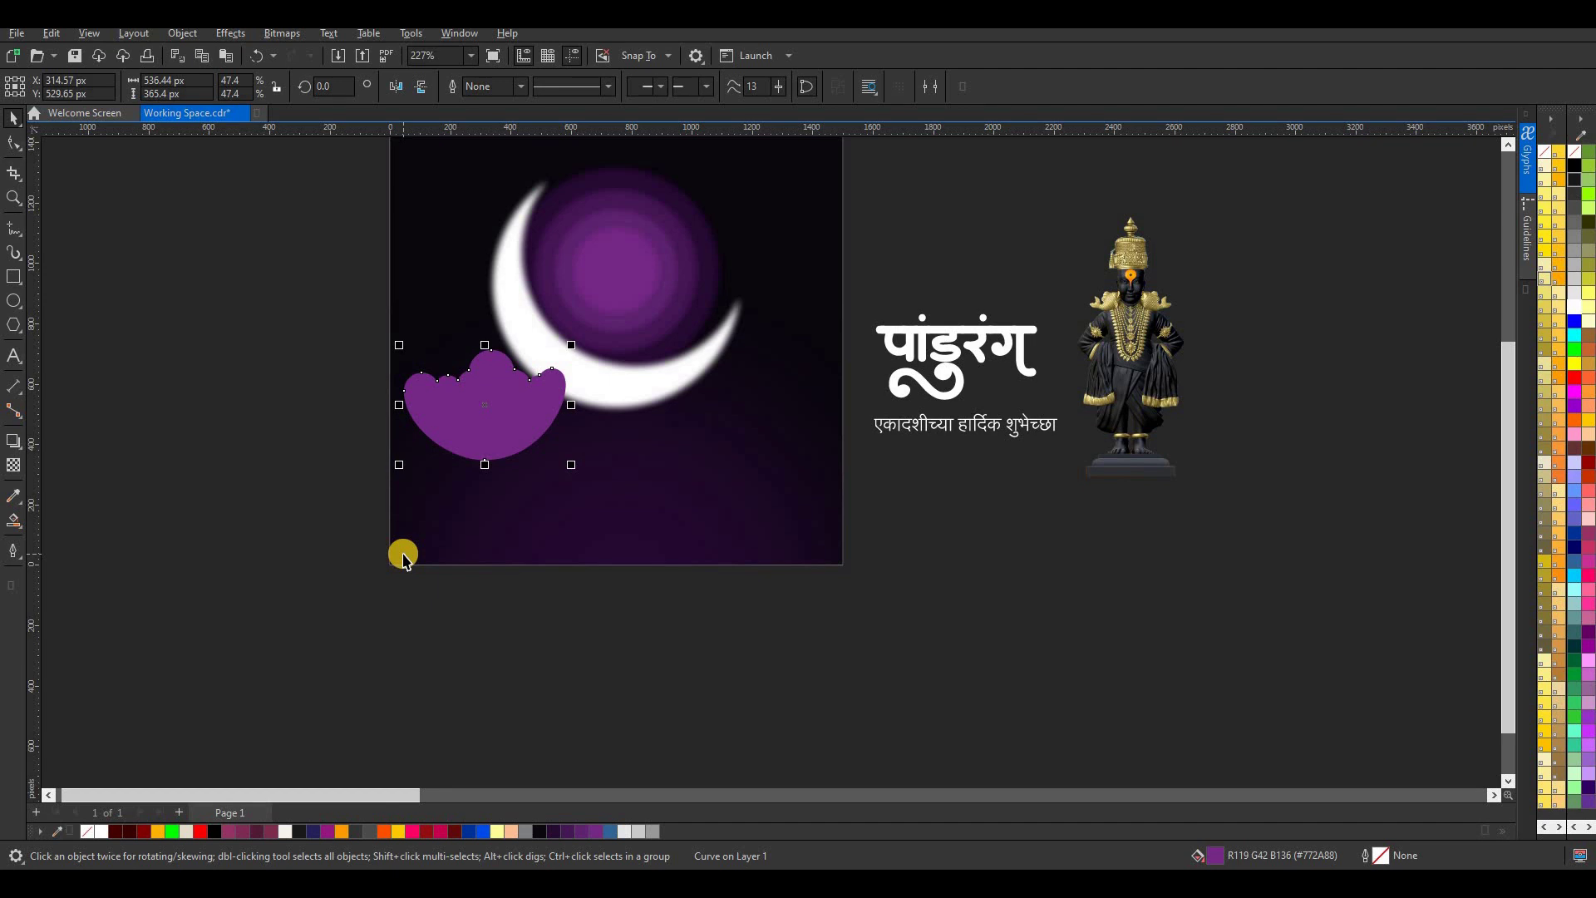
{"action": "scroll", "coordinate": [482, 400], "scroll_direction": "up", "scroll_amount": 1}
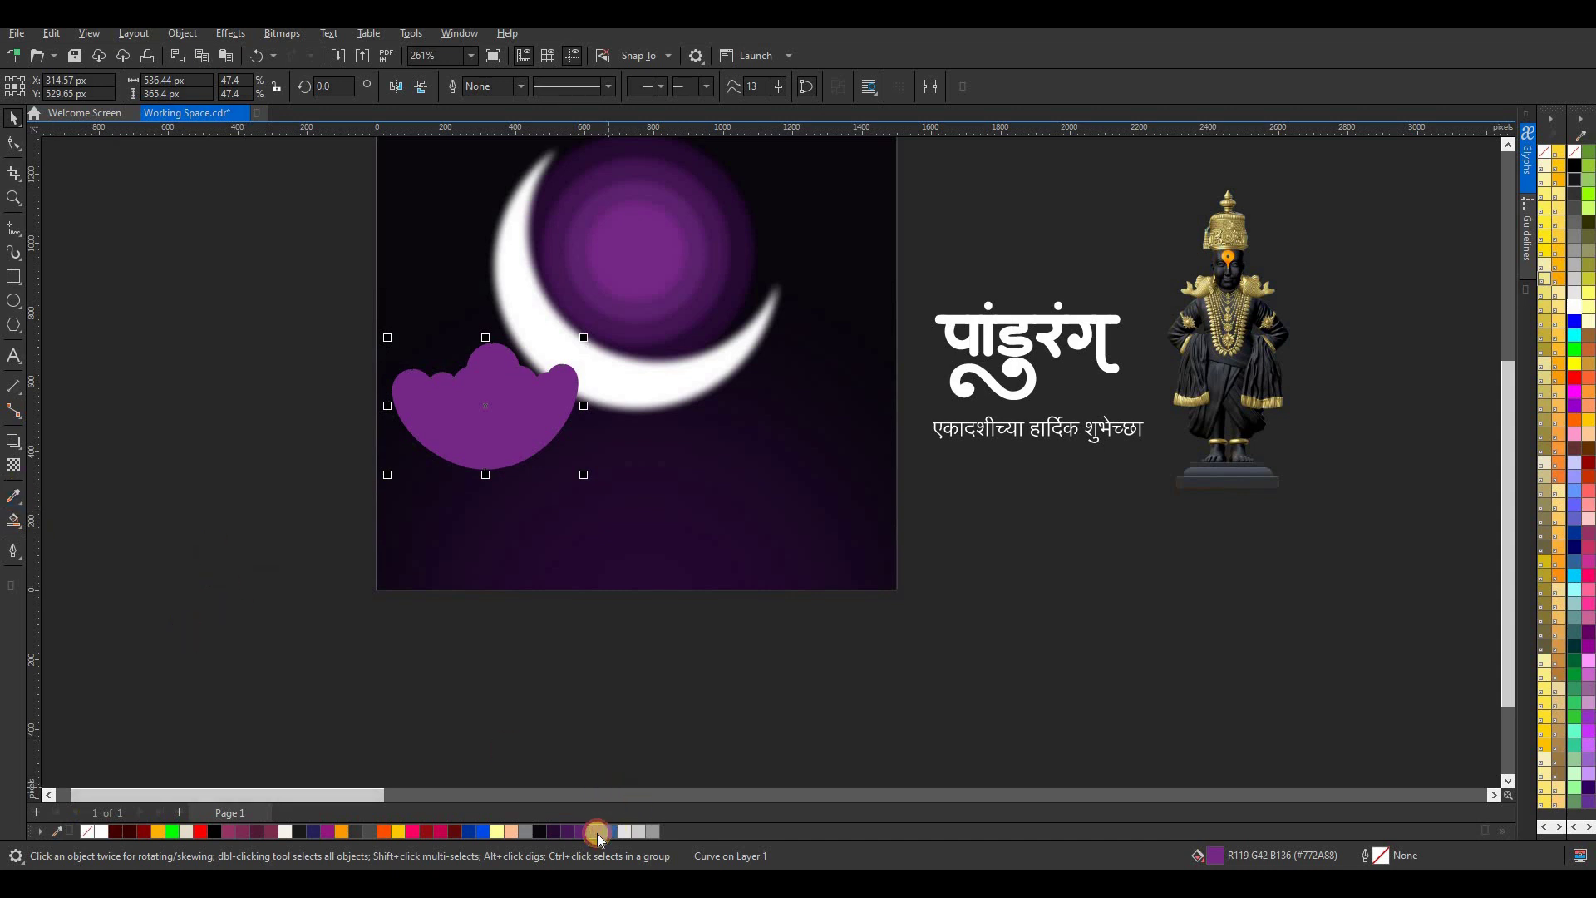
{"action": "left_click_drag", "start_coordinate": [597, 833], "coordinate": [623, 833]}
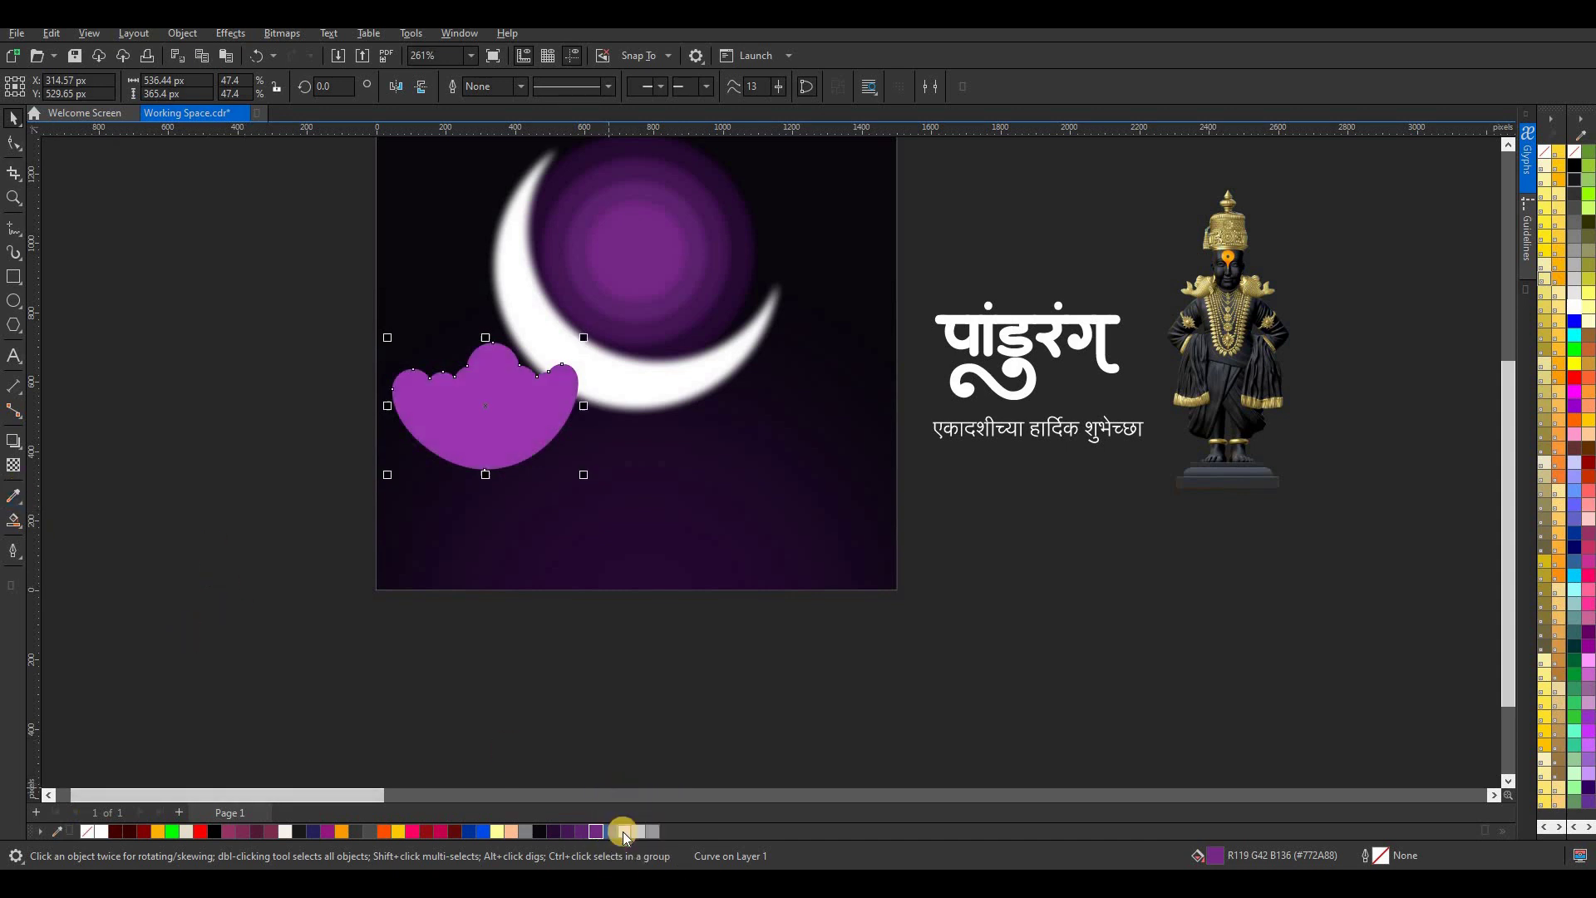
- Apply a linear fountain transparency to the cloud so that it fades out toward its base
{"action": "left_click", "coordinate": [23, 530]}
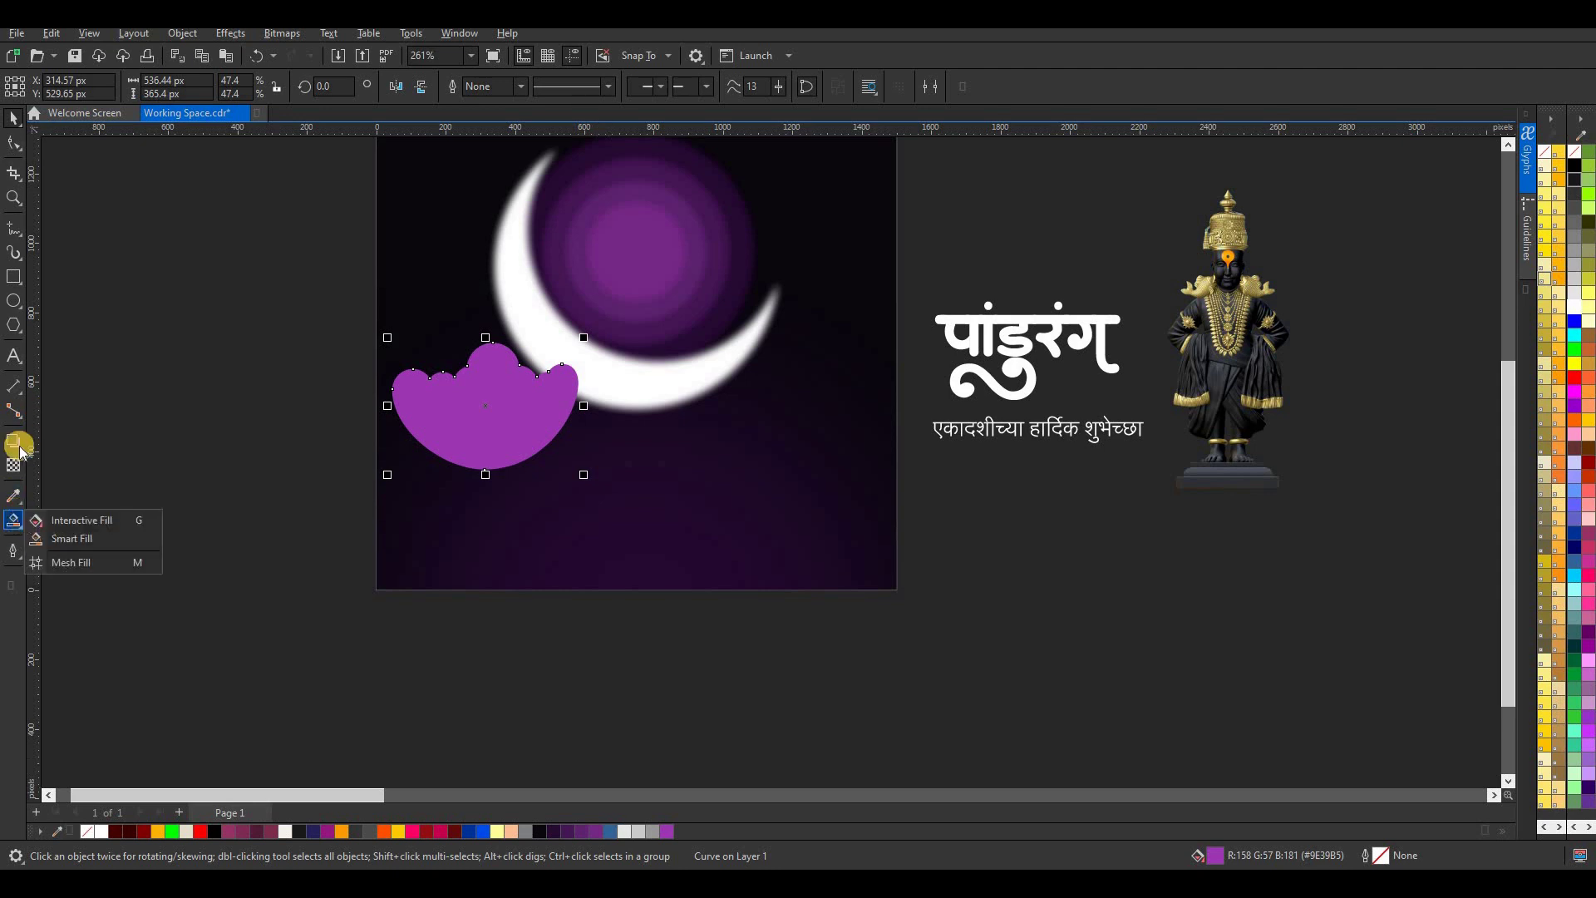
{"action": "left_click", "coordinate": [13, 462]}
{"action": "left_click_drag", "start_coordinate": [491, 349], "coordinate": [490, 433]}
{"action": "left_click_drag", "start_coordinate": [493, 306], "coordinate": [492, 303]}
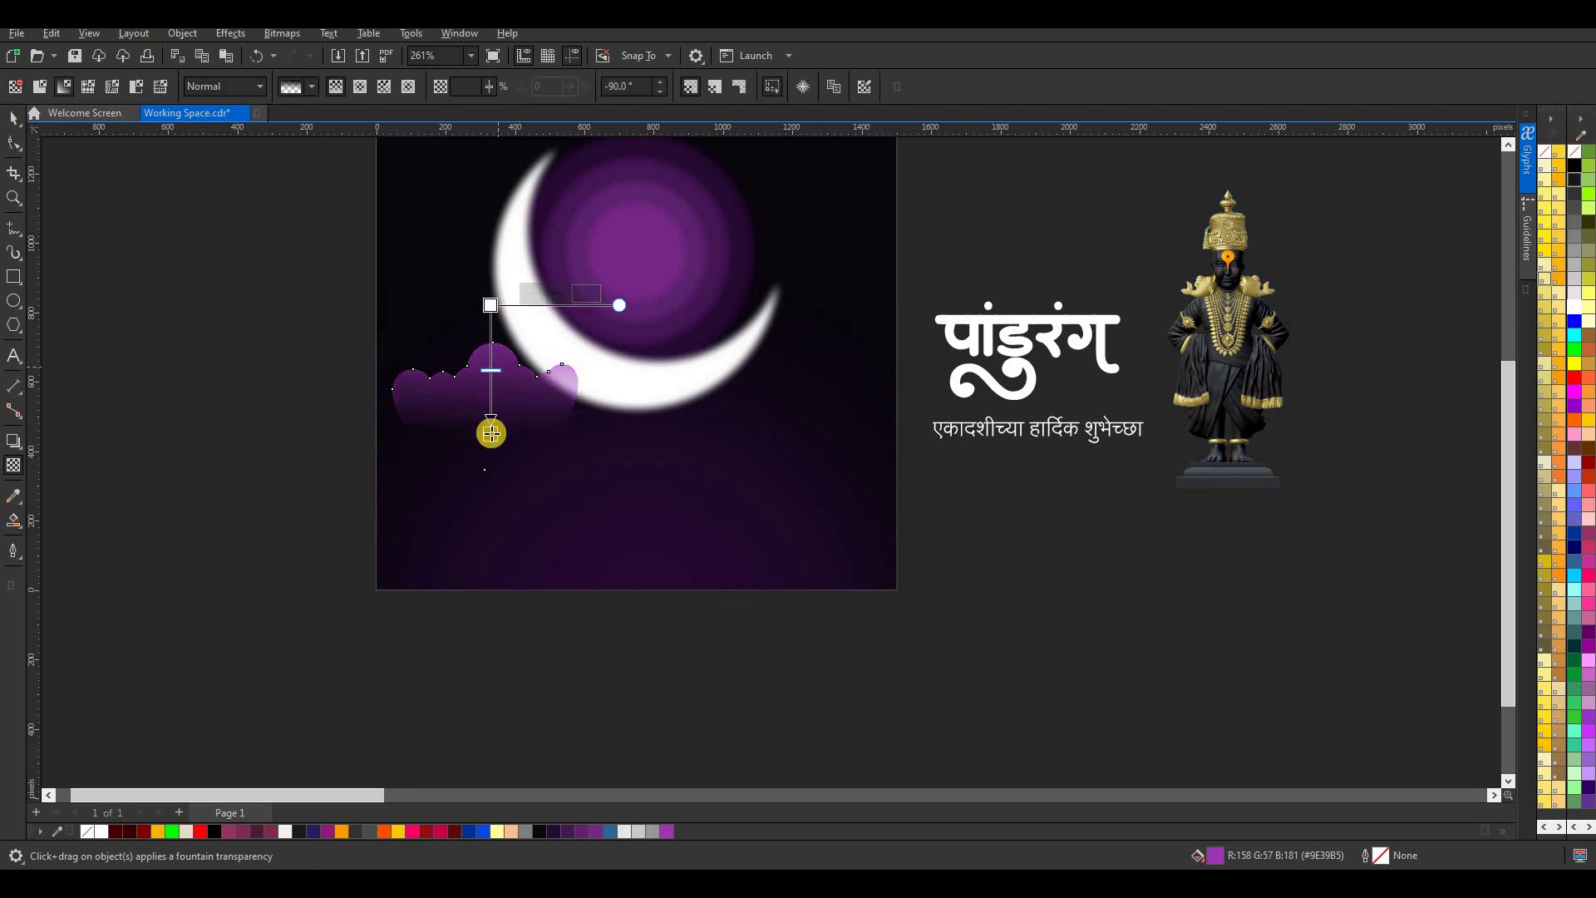
- Arrange copies of the faded cloud on both sides of the crescent, with the smaller ones about 357 px wide
{"action": "left_click_drag", "start_coordinate": [499, 413], "coordinate": [445, 400]}
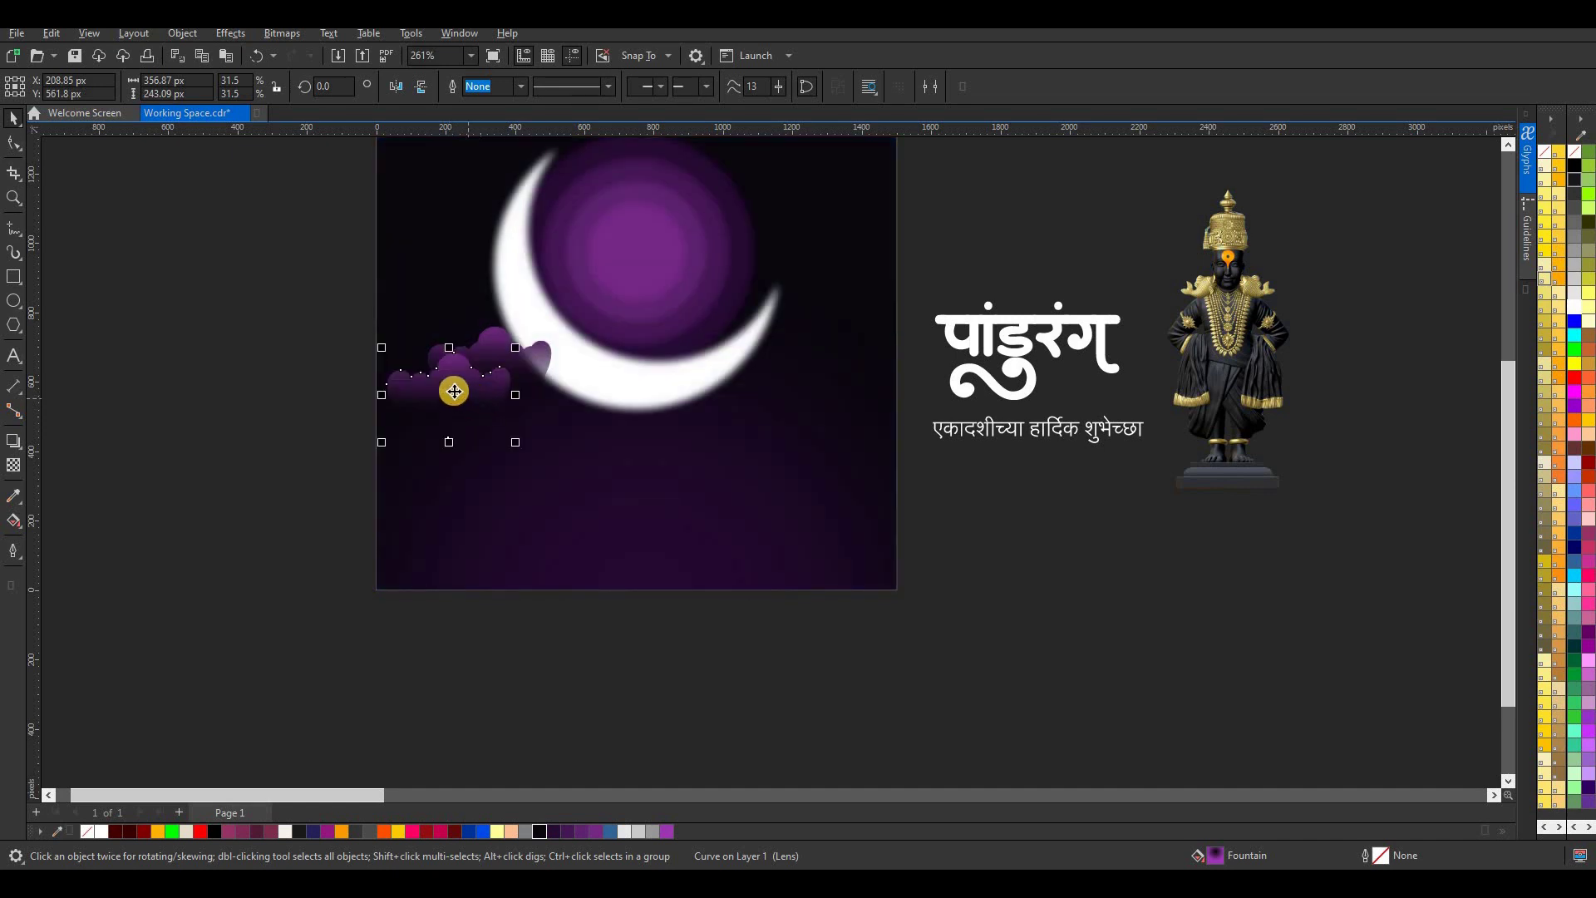
{"action": "left_click_drag", "start_coordinate": [453, 385], "coordinate": [751, 397]}
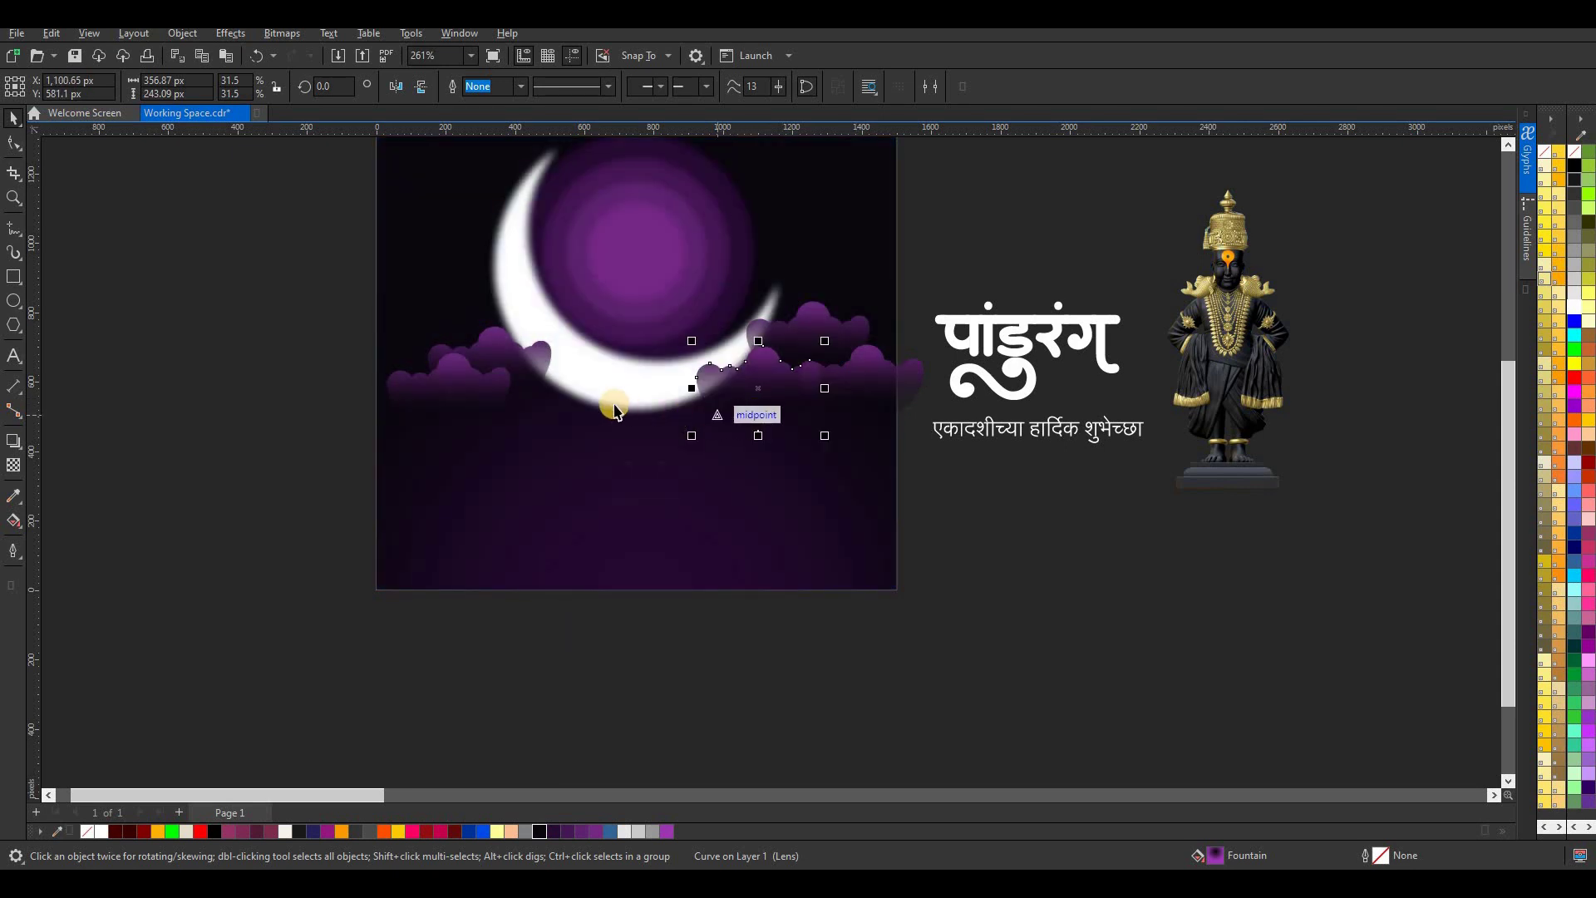
- Bring the crescent, the purple glow circles and the clouds selected with them to the front of the page
{"action": "scroll", "coordinate": [695, 467], "scroll_direction": "down", "scroll_amount": 2}
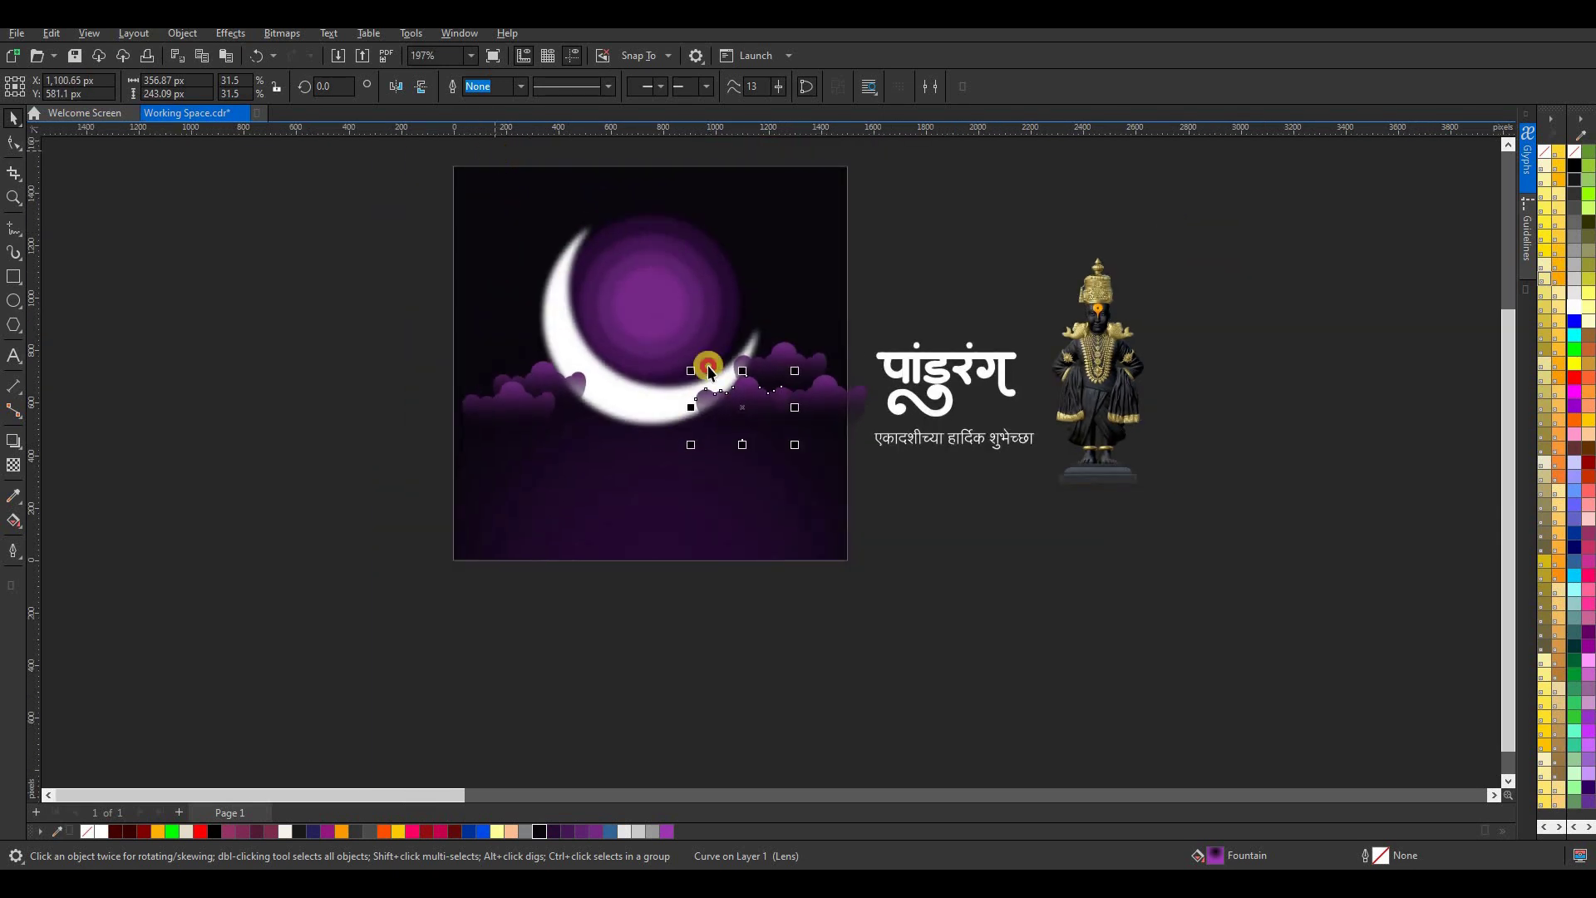
{"action": "left_click_drag", "start_coordinate": [494, 149], "coordinate": [830, 531]}
{"action": "right_click", "coordinate": [635, 272]}
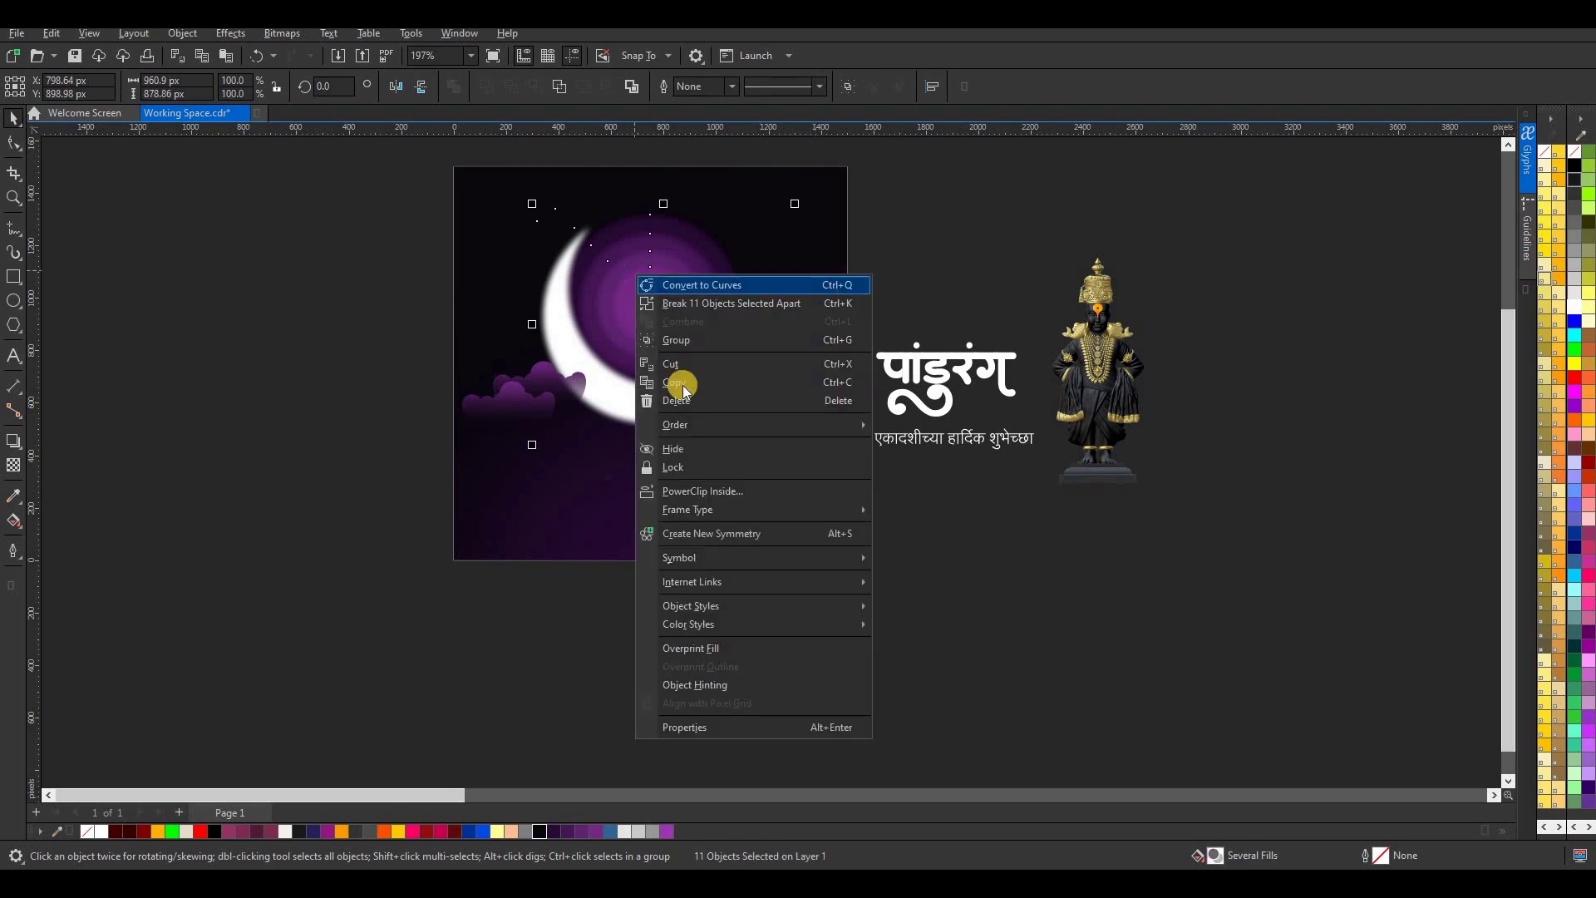
{"action": "mouse_move", "coordinate": [830, 425]}
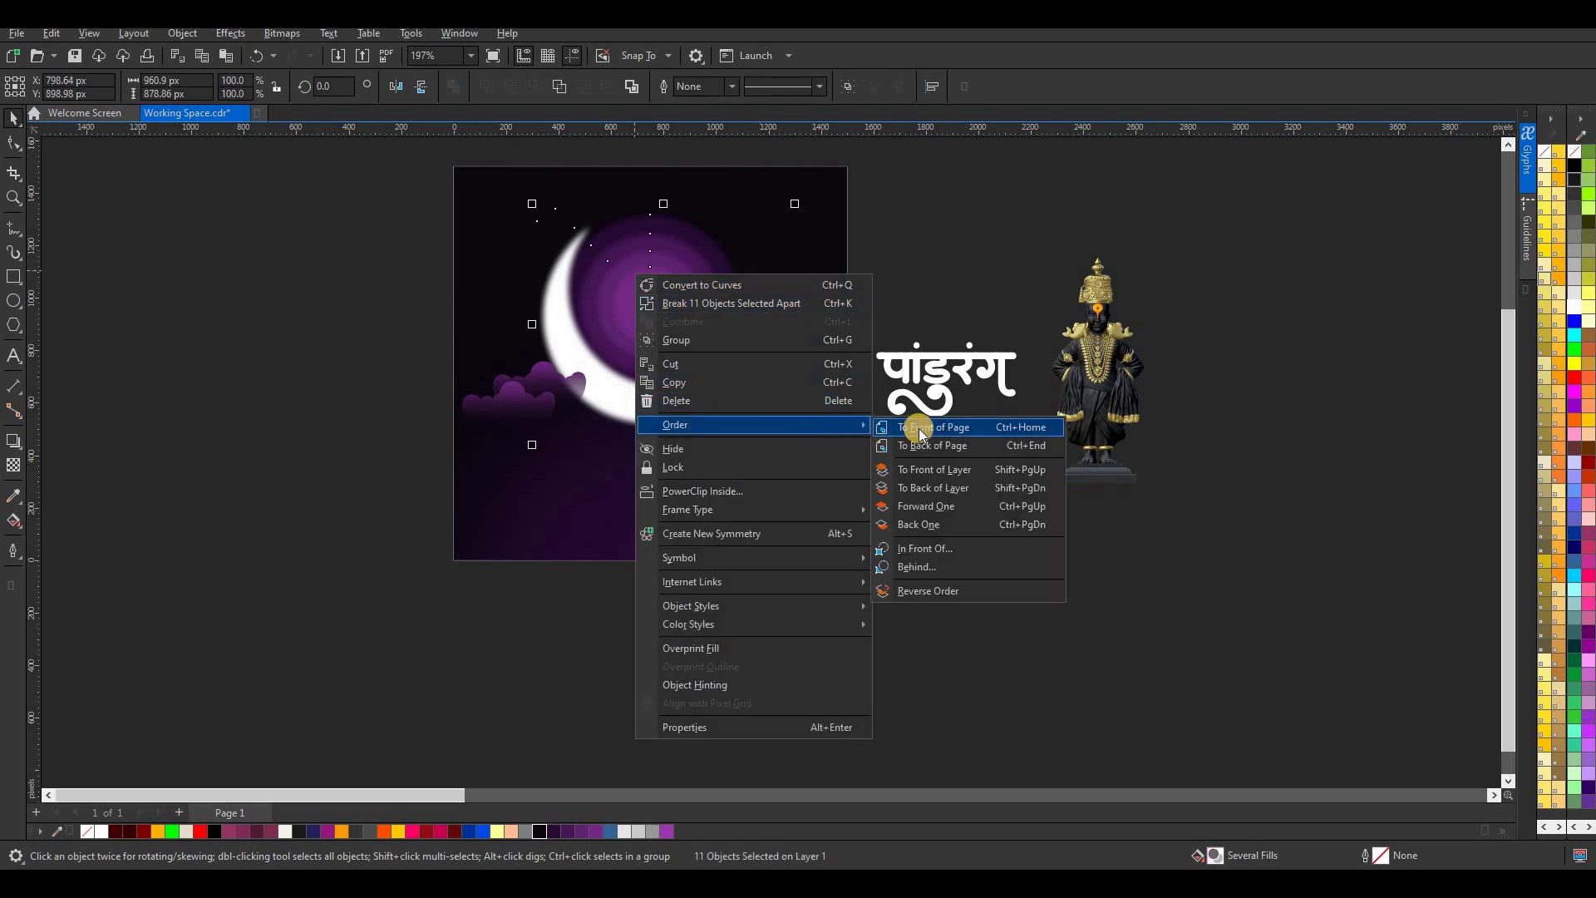
{"action": "left_click", "coordinate": [921, 433]}
{"action": "key", "text": "Escape"}
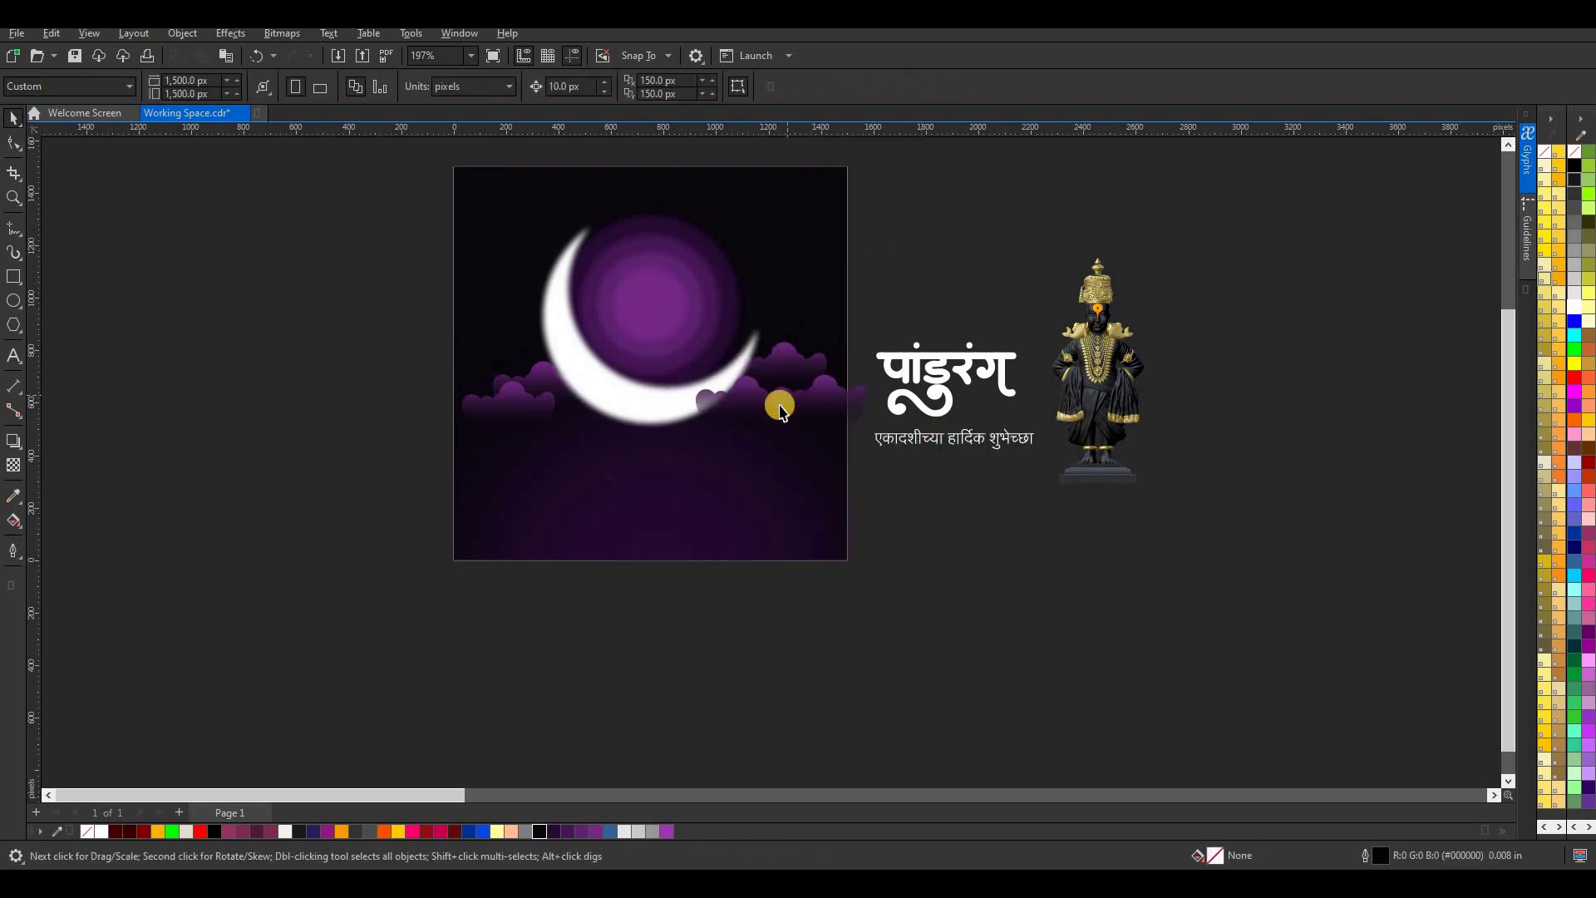
- Move the dark background square to the front of the page
{"action": "left_click", "coordinate": [780, 409]}
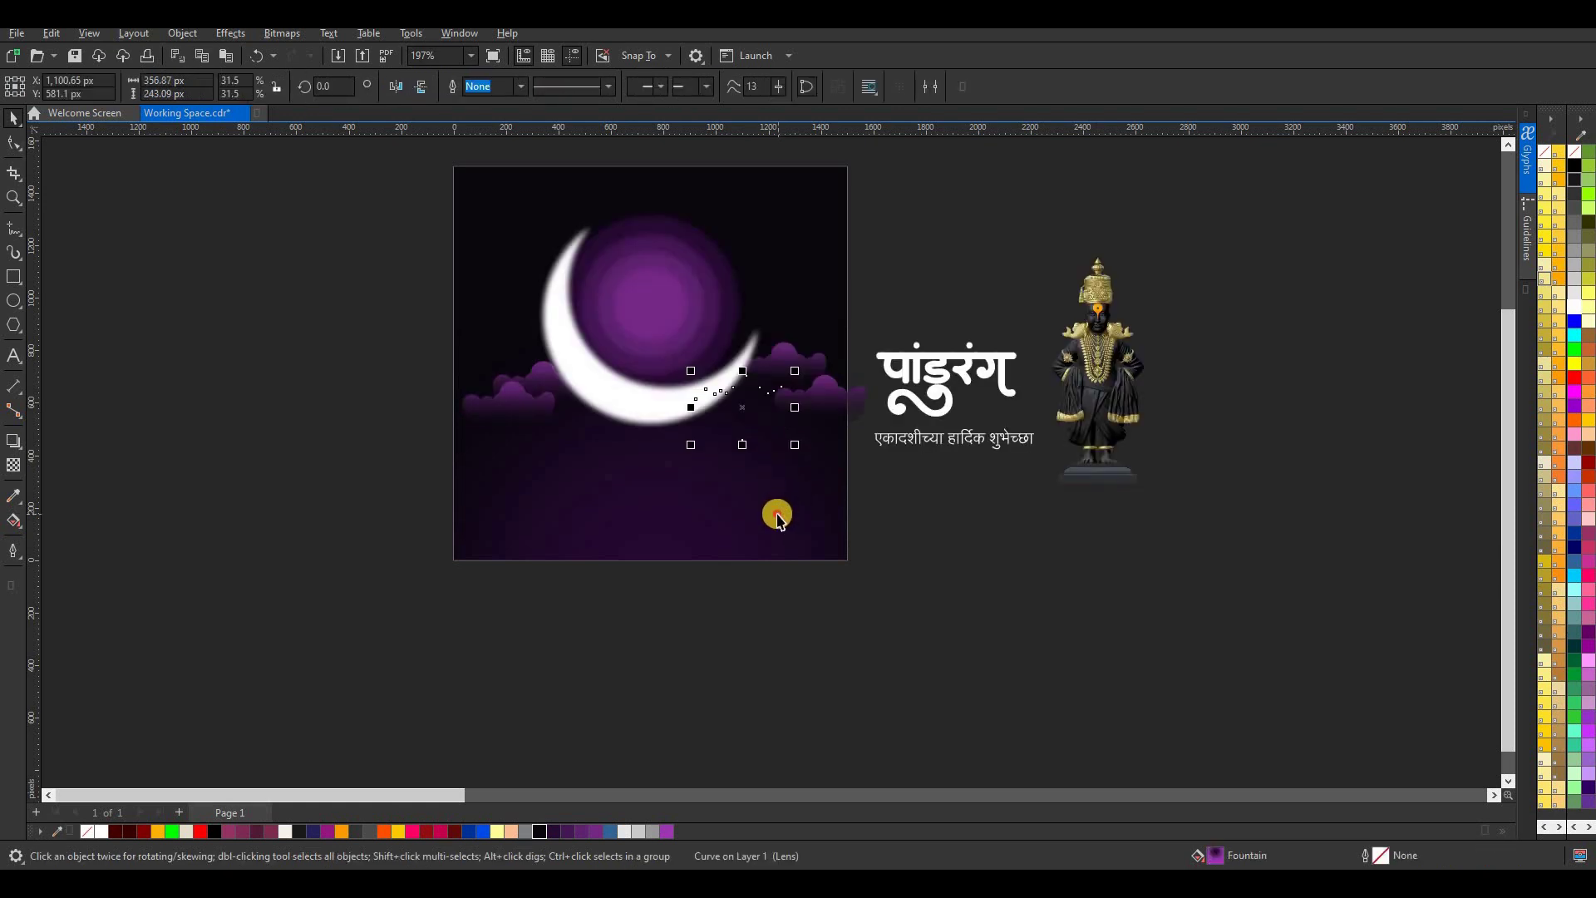
{"action": "left_click", "coordinate": [778, 513]}
{"action": "right_click", "coordinate": [780, 509]}
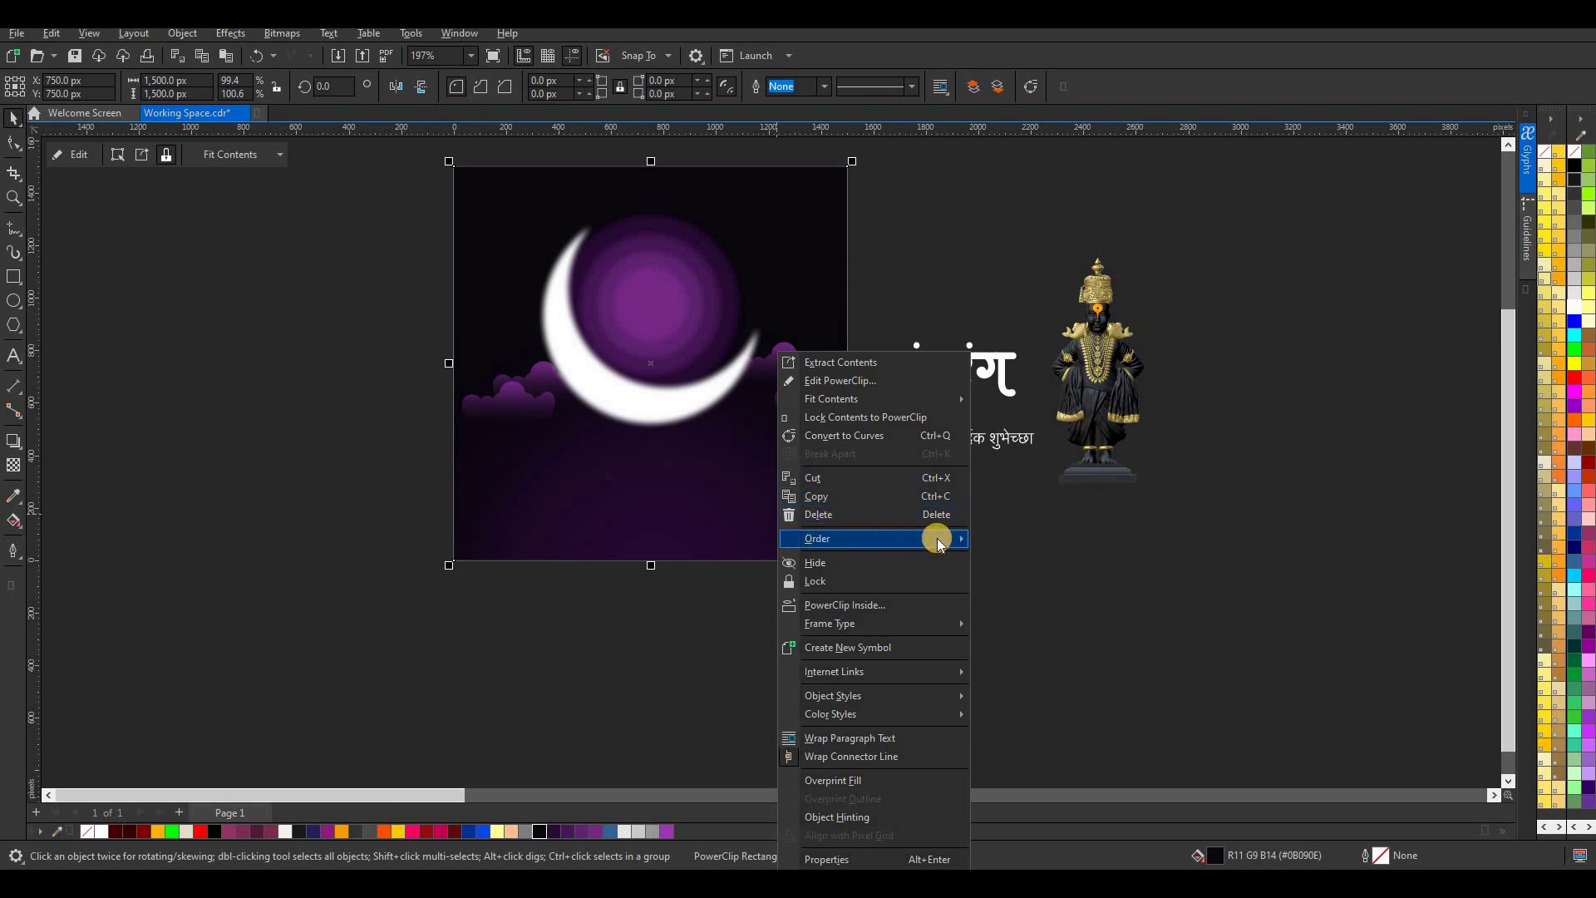
{"action": "mouse_move", "coordinate": [934, 537]}
{"action": "left_click", "coordinate": [987, 555]}
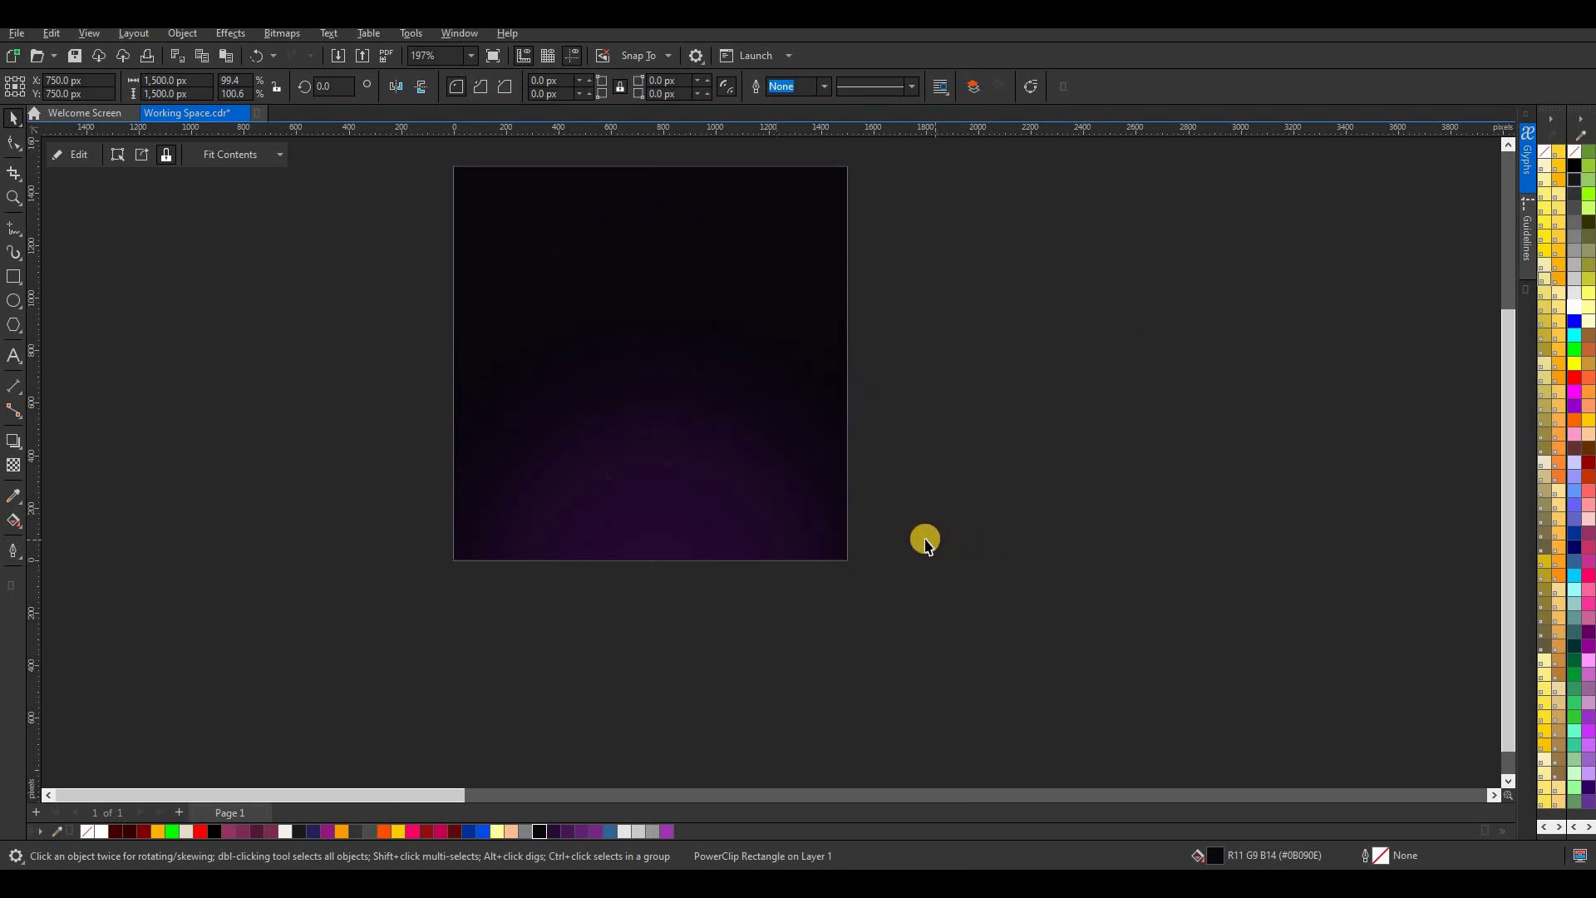
{"action": "left_click", "coordinate": [934, 277]}
- Centre the deity statue image on the page and shrink it to about 319 × 778 px
{"action": "scroll", "coordinate": [933, 281], "scroll_direction": "down", "scroll_amount": 2}
{"action": "left_click", "coordinate": [1052, 348]}
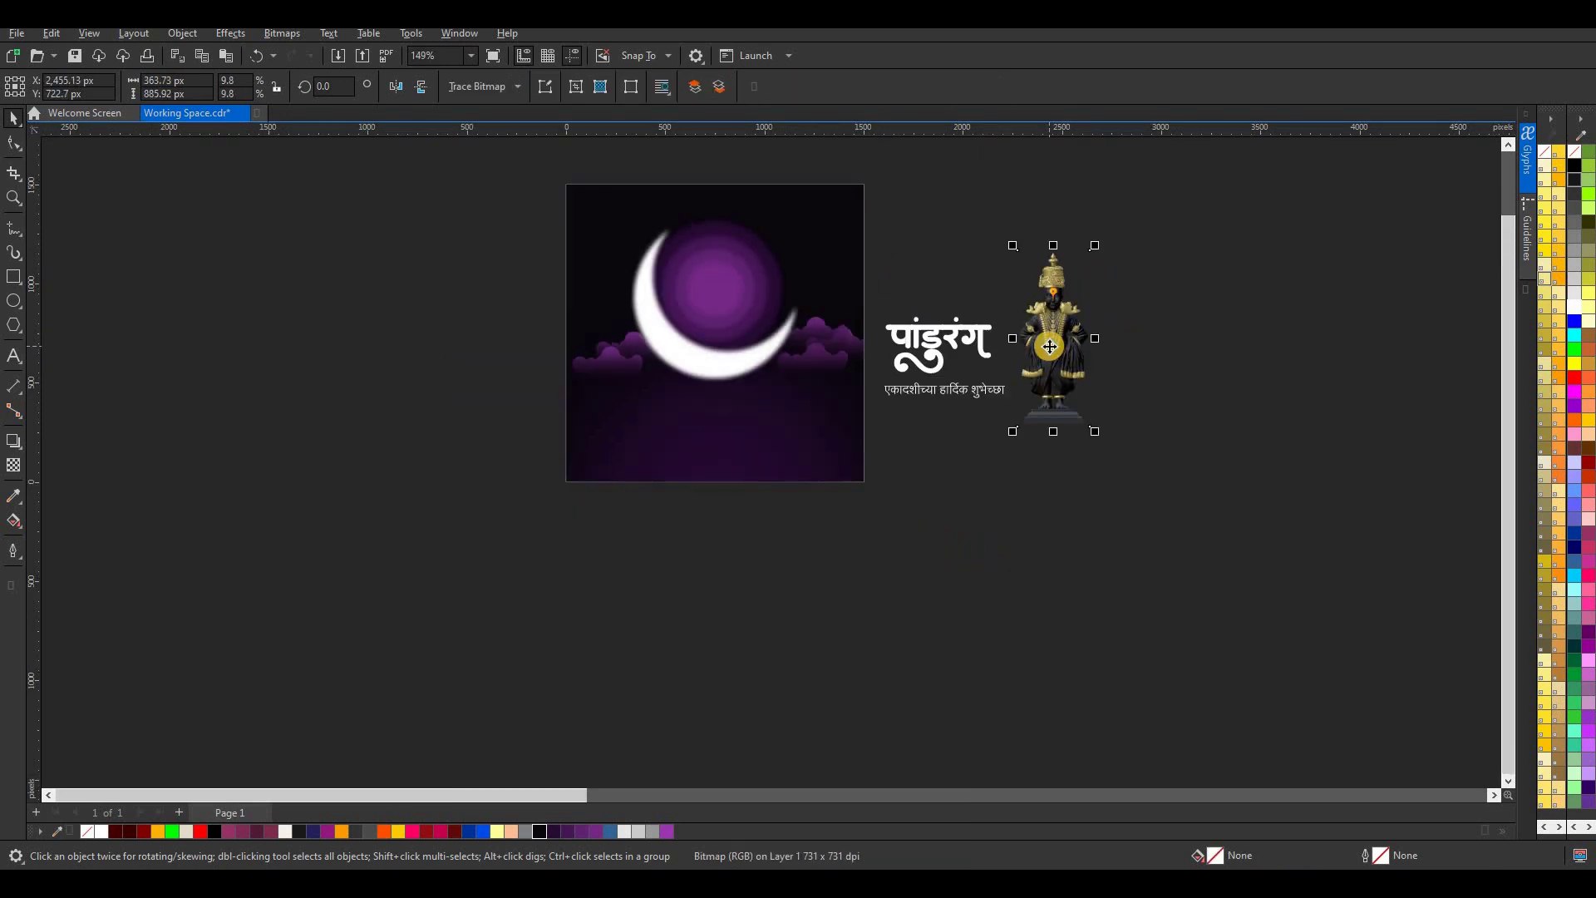
{"action": "key", "text": "p"}
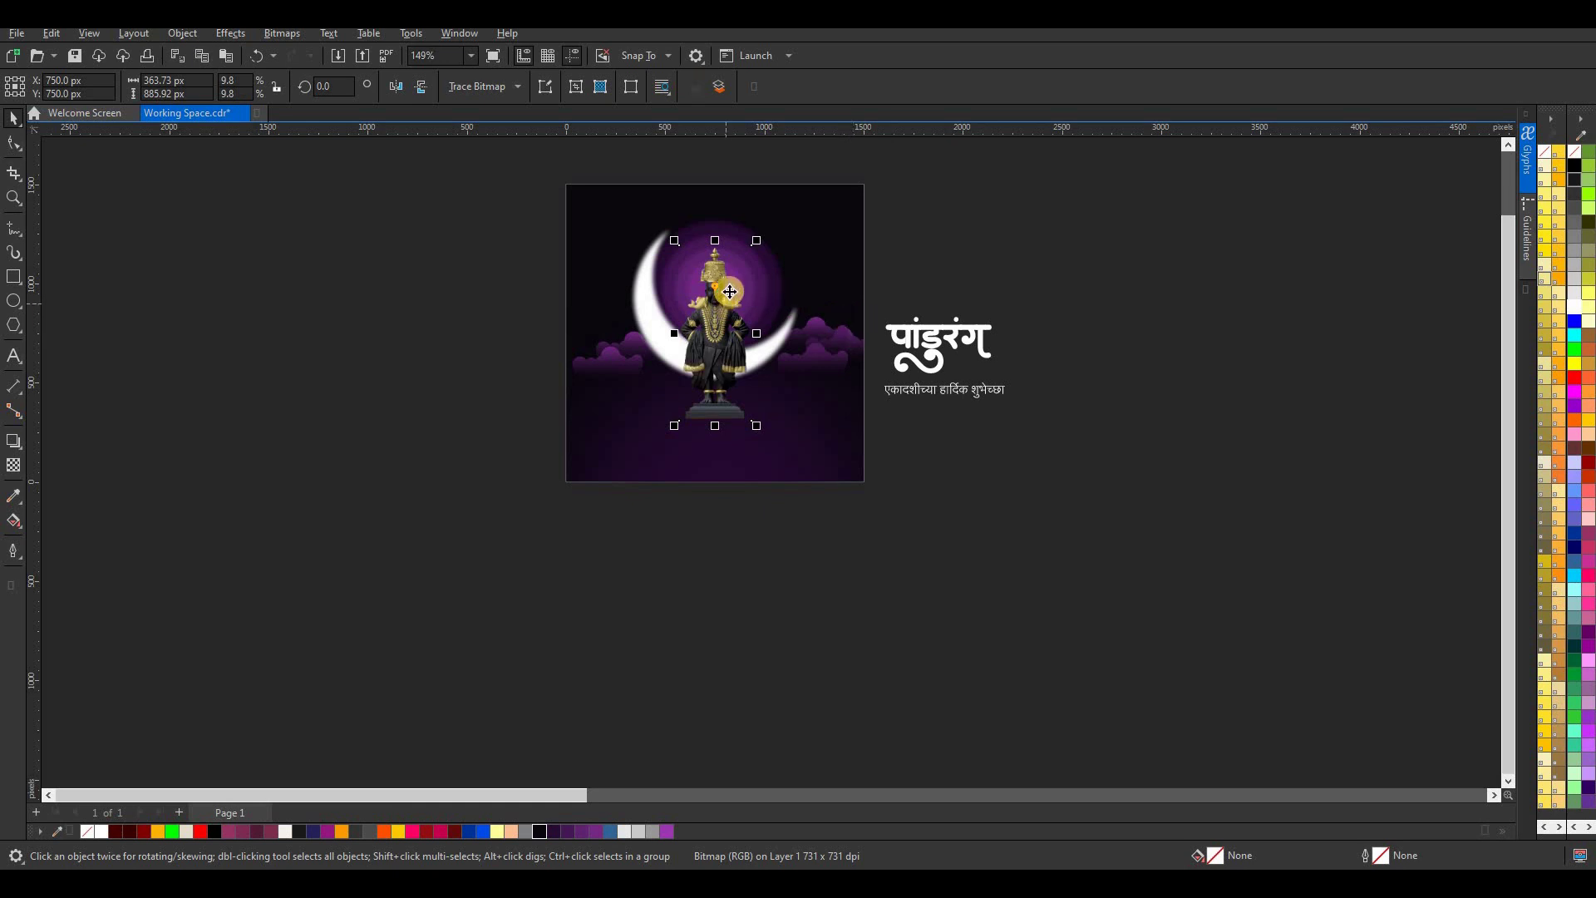
{"action": "scroll", "coordinate": [728, 294], "scroll_direction": "up", "scroll_amount": 1}
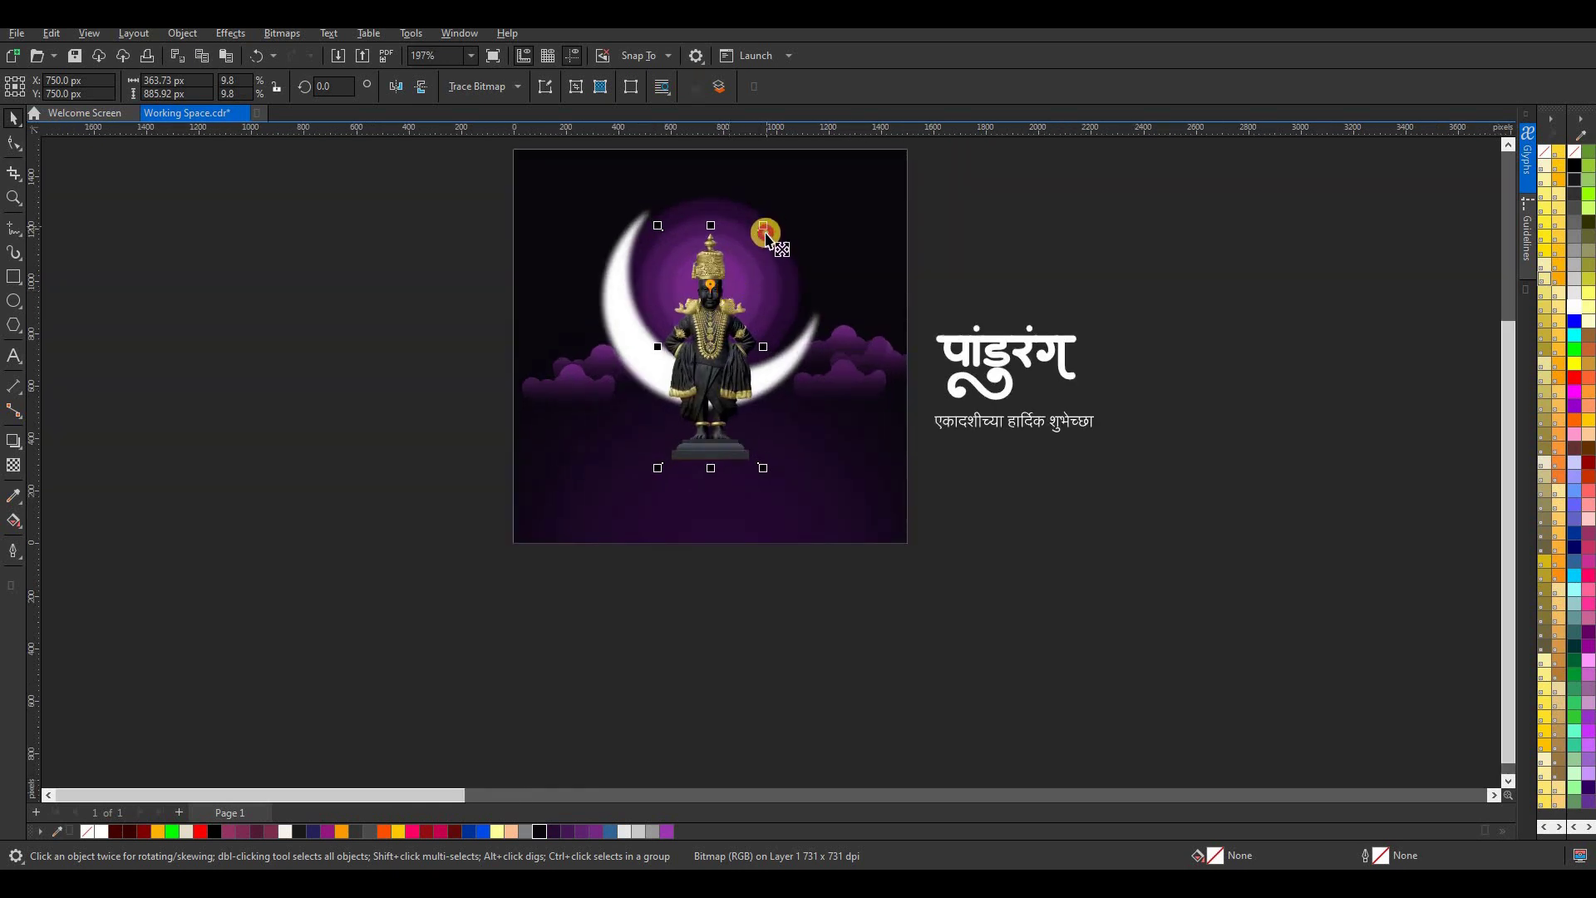
{"action": "left_click_drag", "start_coordinate": [765, 226], "coordinate": [757, 238]}
- Shrink the blurred white crescent to about 694 × 636 px and fit it around the purple glow behind the statue
{"action": "left_click", "coordinate": [774, 389]}
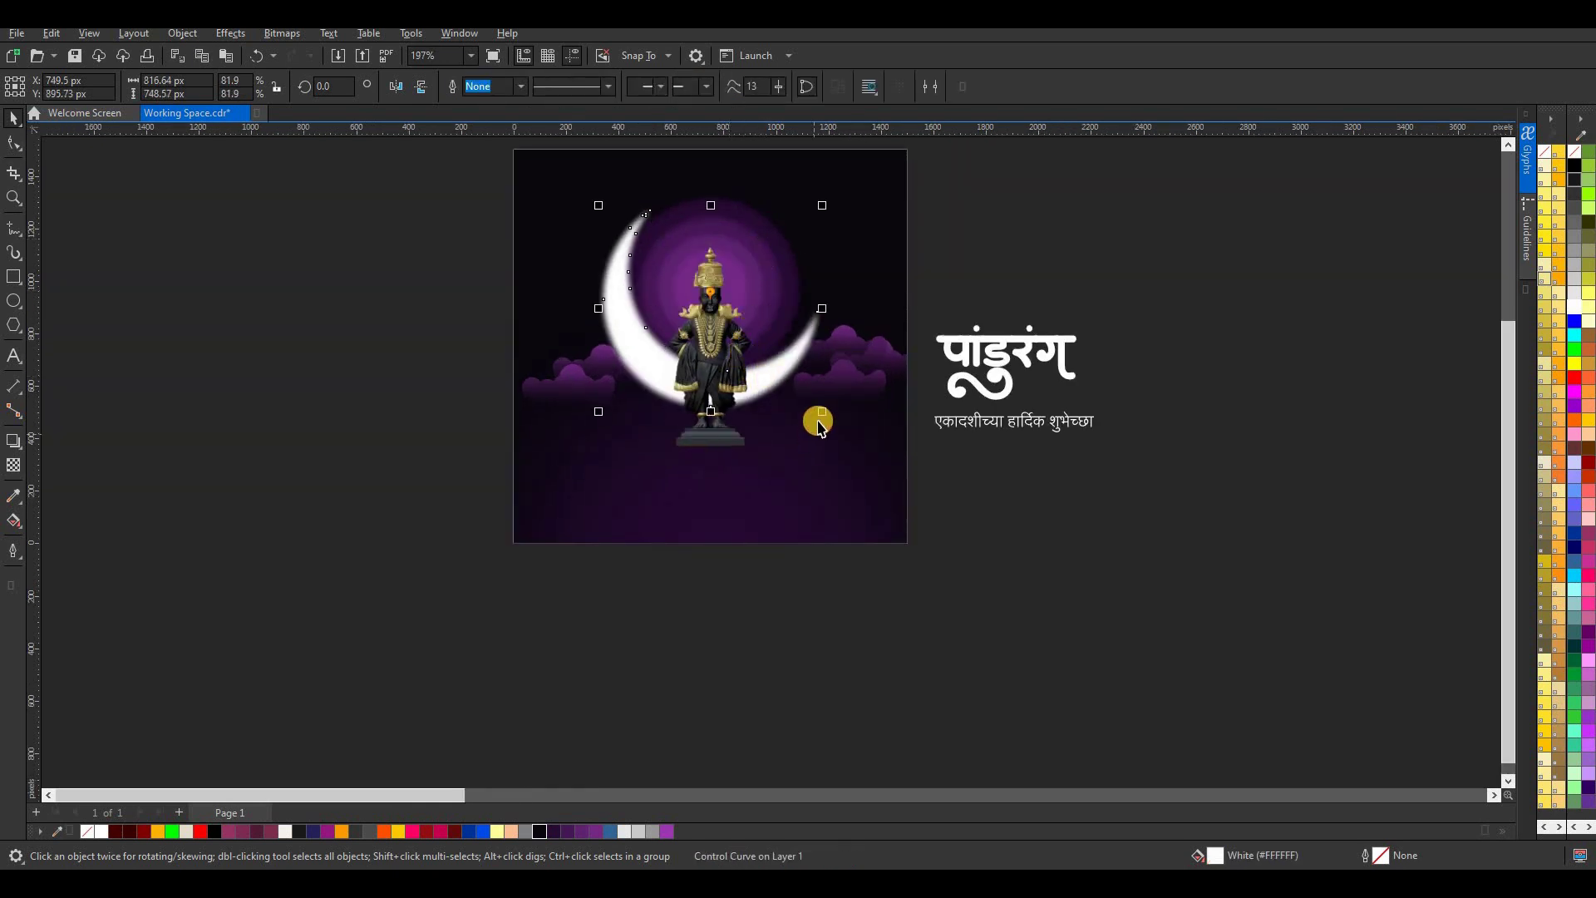
{"action": "left_click_drag", "start_coordinate": [819, 422], "coordinate": [760, 353]}
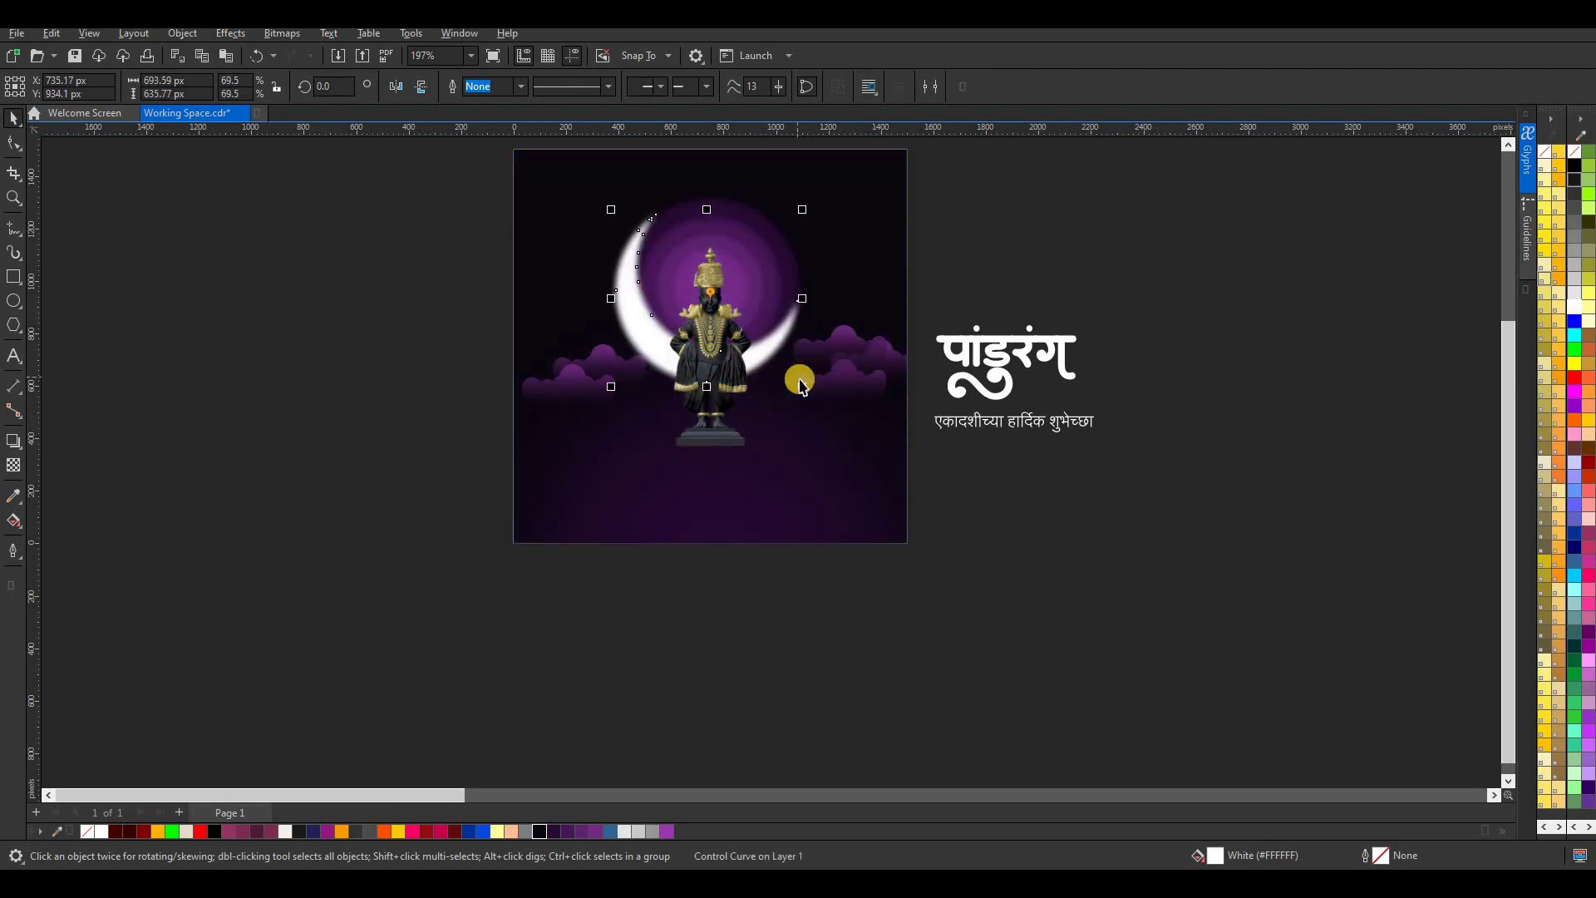
{"action": "left_click", "coordinate": [948, 271]}
{"action": "left_click", "coordinate": [710, 375]}
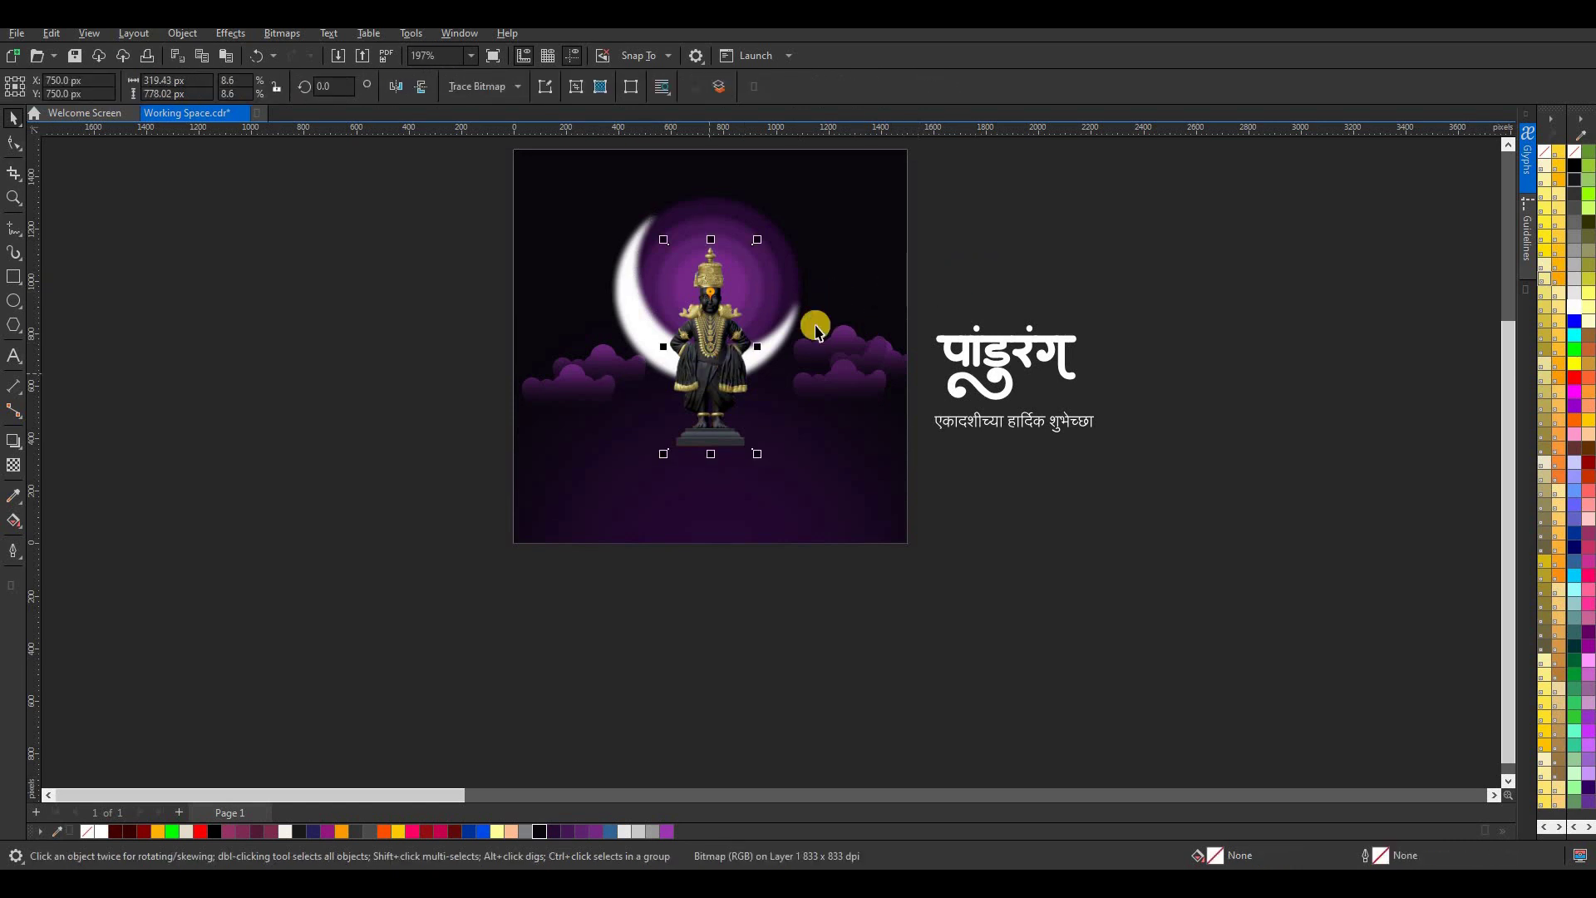
{"action": "key", "text": "Escape"}
{"action": "scroll", "coordinate": [724, 344], "scroll_direction": "up", "scroll_amount": 1}
{"action": "left_click", "coordinate": [724, 344]}
{"action": "scroll", "coordinate": [817, 542], "scroll_direction": "up", "scroll_amount": 1}
{"action": "scroll", "coordinate": [817, 542], "scroll_direction": "down", "scroll_amount": 2}
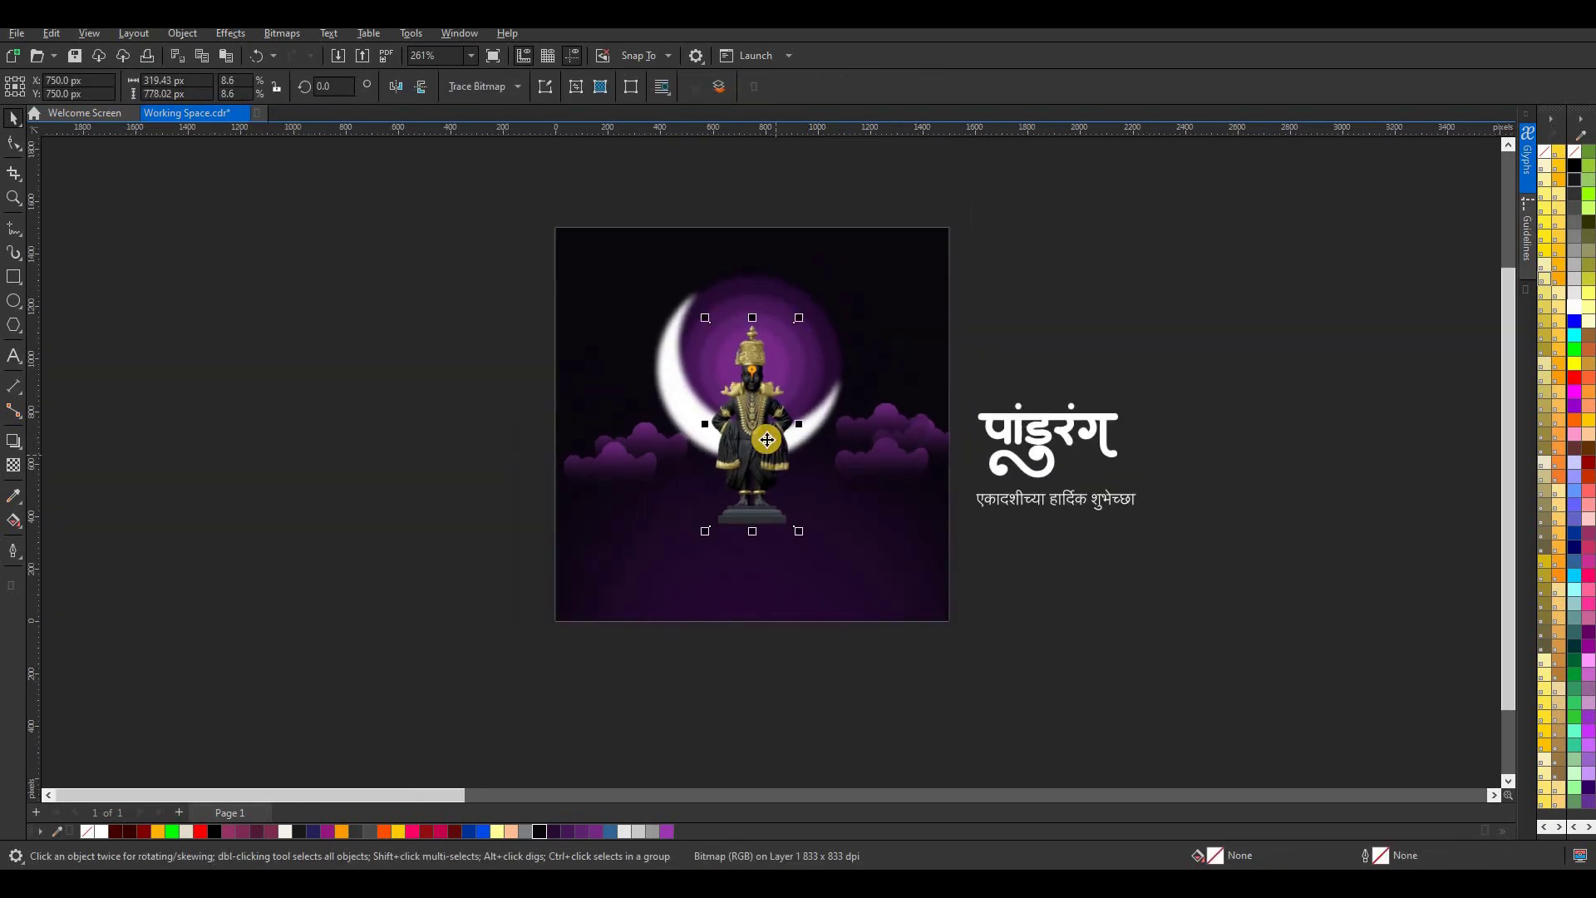
- Apply the Colorize effect to the deity statue image with hue 293 and saturation 57
{"action": "scroll", "coordinate": [748, 416], "scroll_direction": "up", "scroll_amount": 1}
{"action": "left_click", "coordinate": [281, 86]}
{"action": "left_click", "coordinate": [230, 34]}
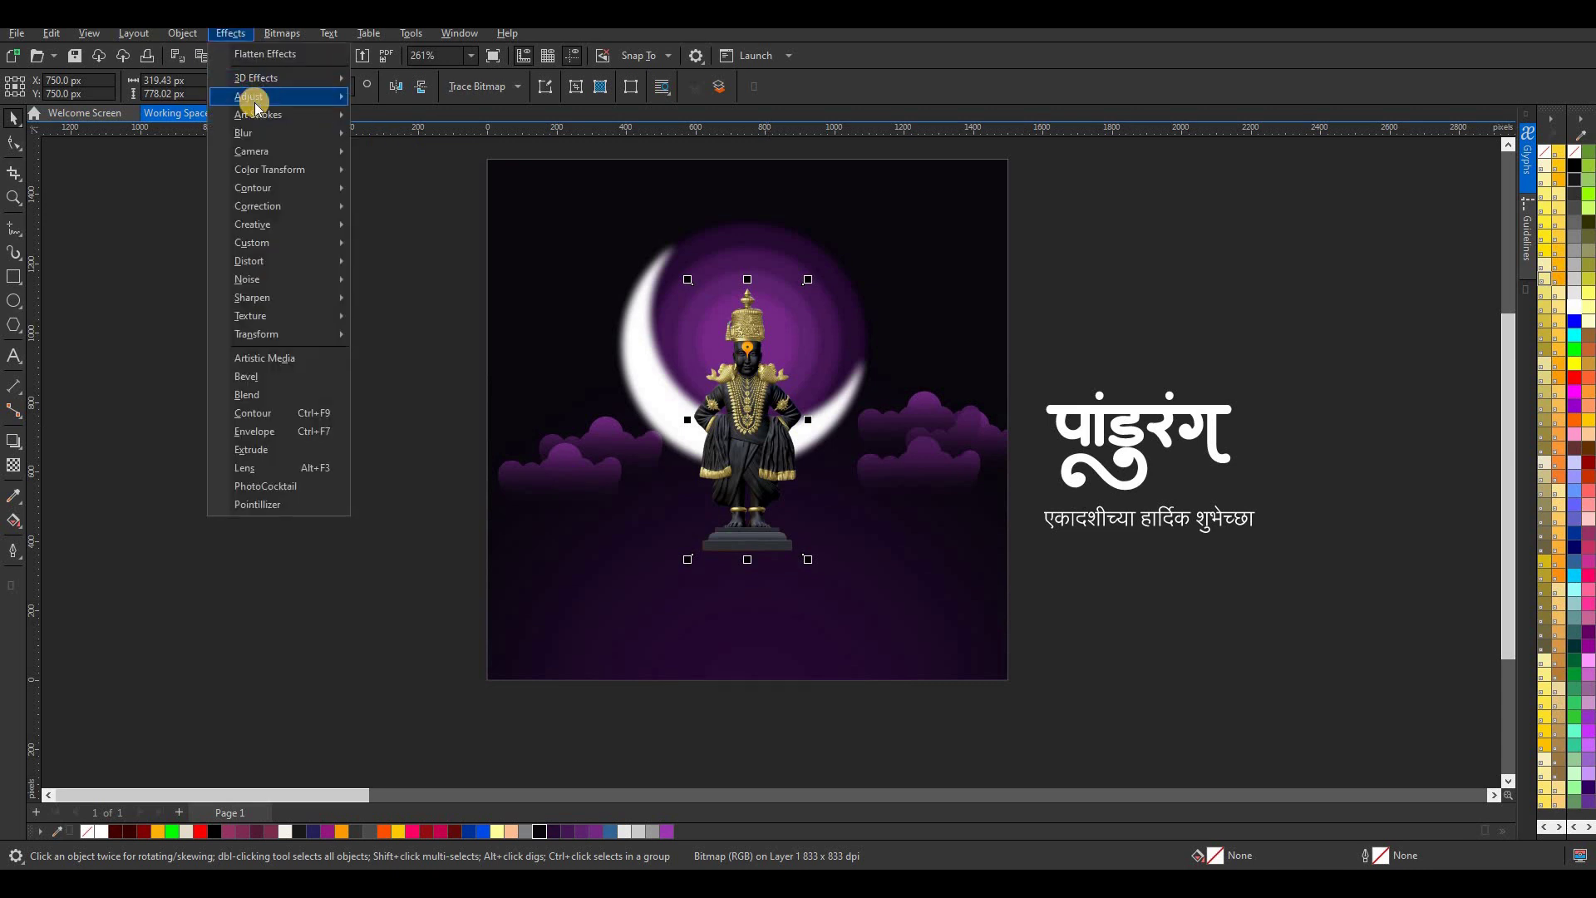
{"action": "mouse_move", "coordinate": [255, 152]}
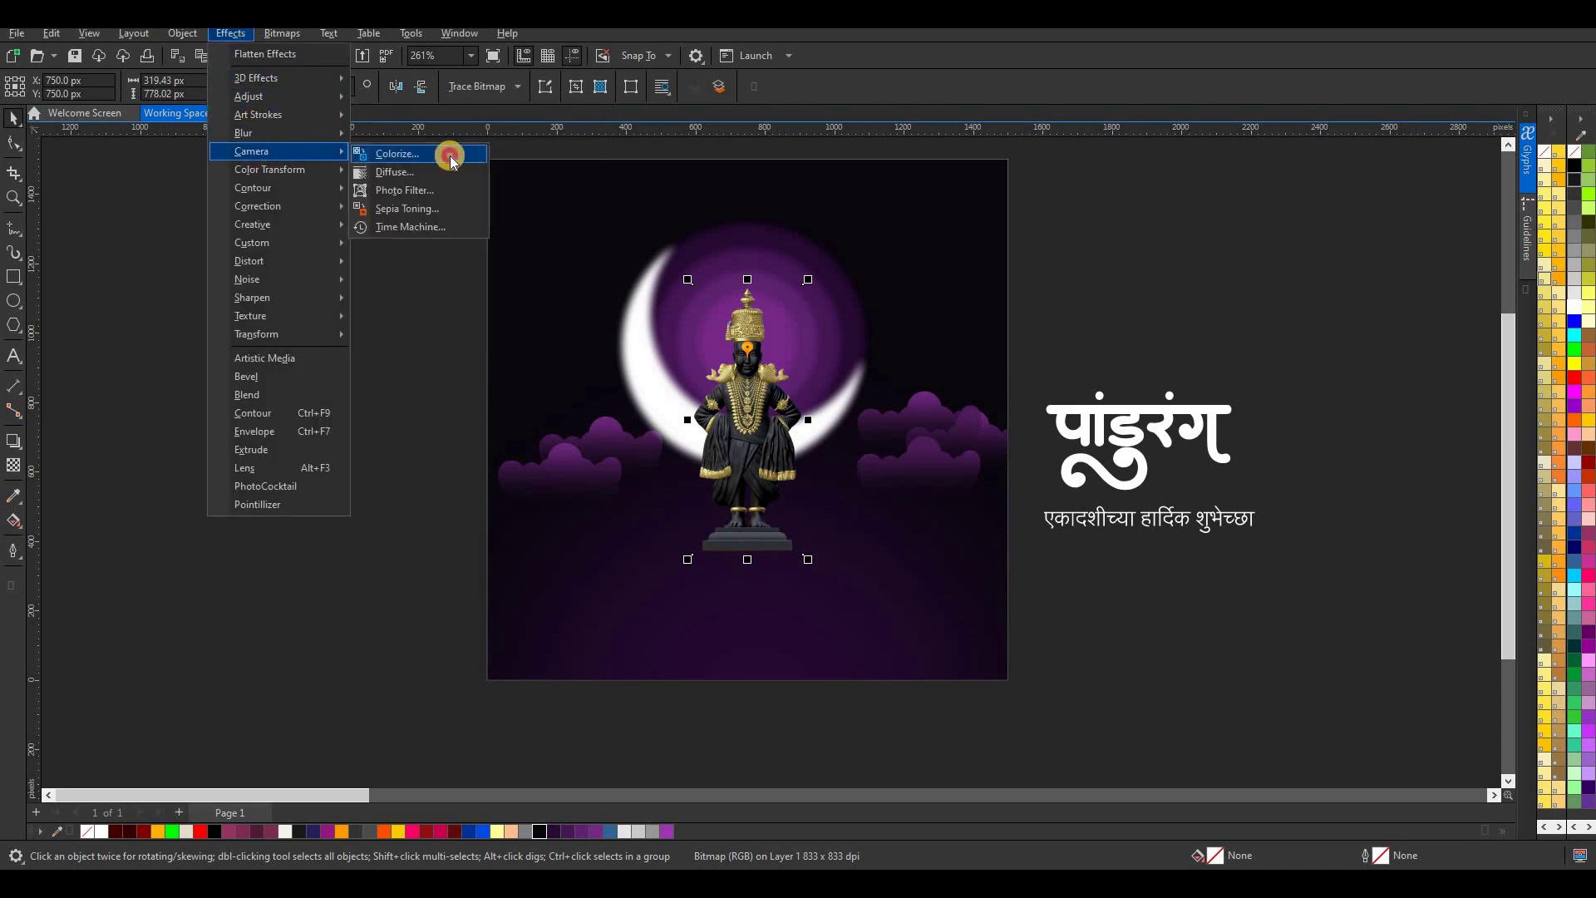
{"action": "left_click", "coordinate": [444, 152]}
{"action": "left_click_drag", "start_coordinate": [805, 370], "coordinate": [1065, 275]}
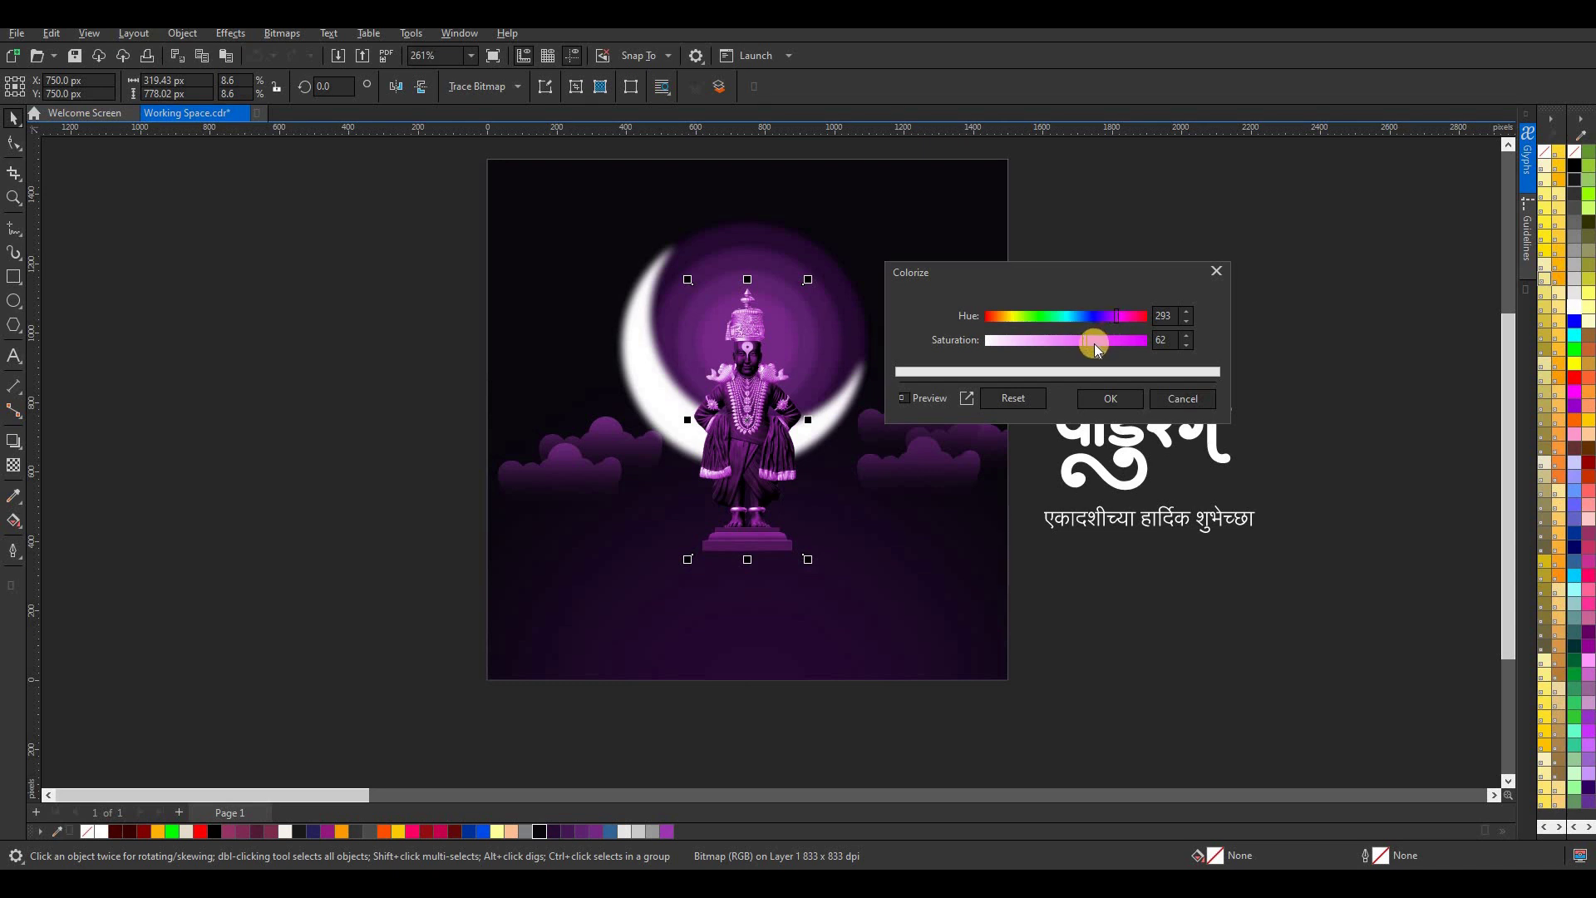
{"action": "left_click", "coordinate": [1102, 341]}
{"action": "left_click", "coordinate": [1079, 345]}
{"action": "left_click", "coordinate": [1110, 398]}
{"action": "left_click", "coordinate": [1088, 286]}
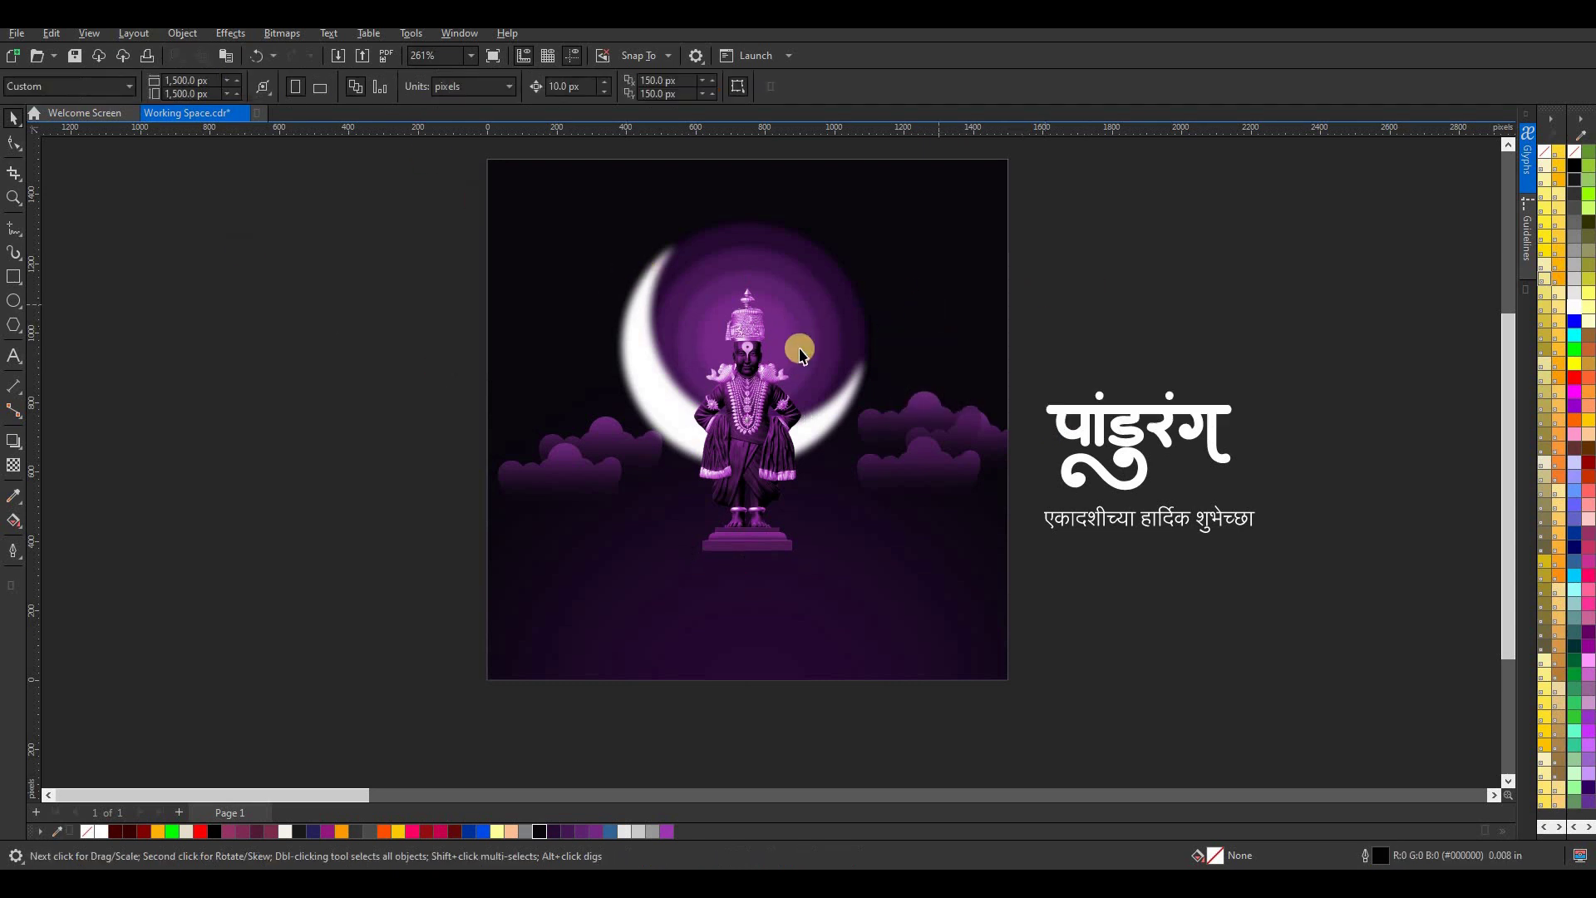
- Weld the separate pieces of the white पांडुरंग title into one curve and place it over the base of the statue
{"action": "scroll", "coordinate": [759, 372], "scroll_direction": "up", "scroll_amount": 3}
{"action": "scroll", "coordinate": [759, 372], "scroll_direction": "down", "scroll_amount": 2}
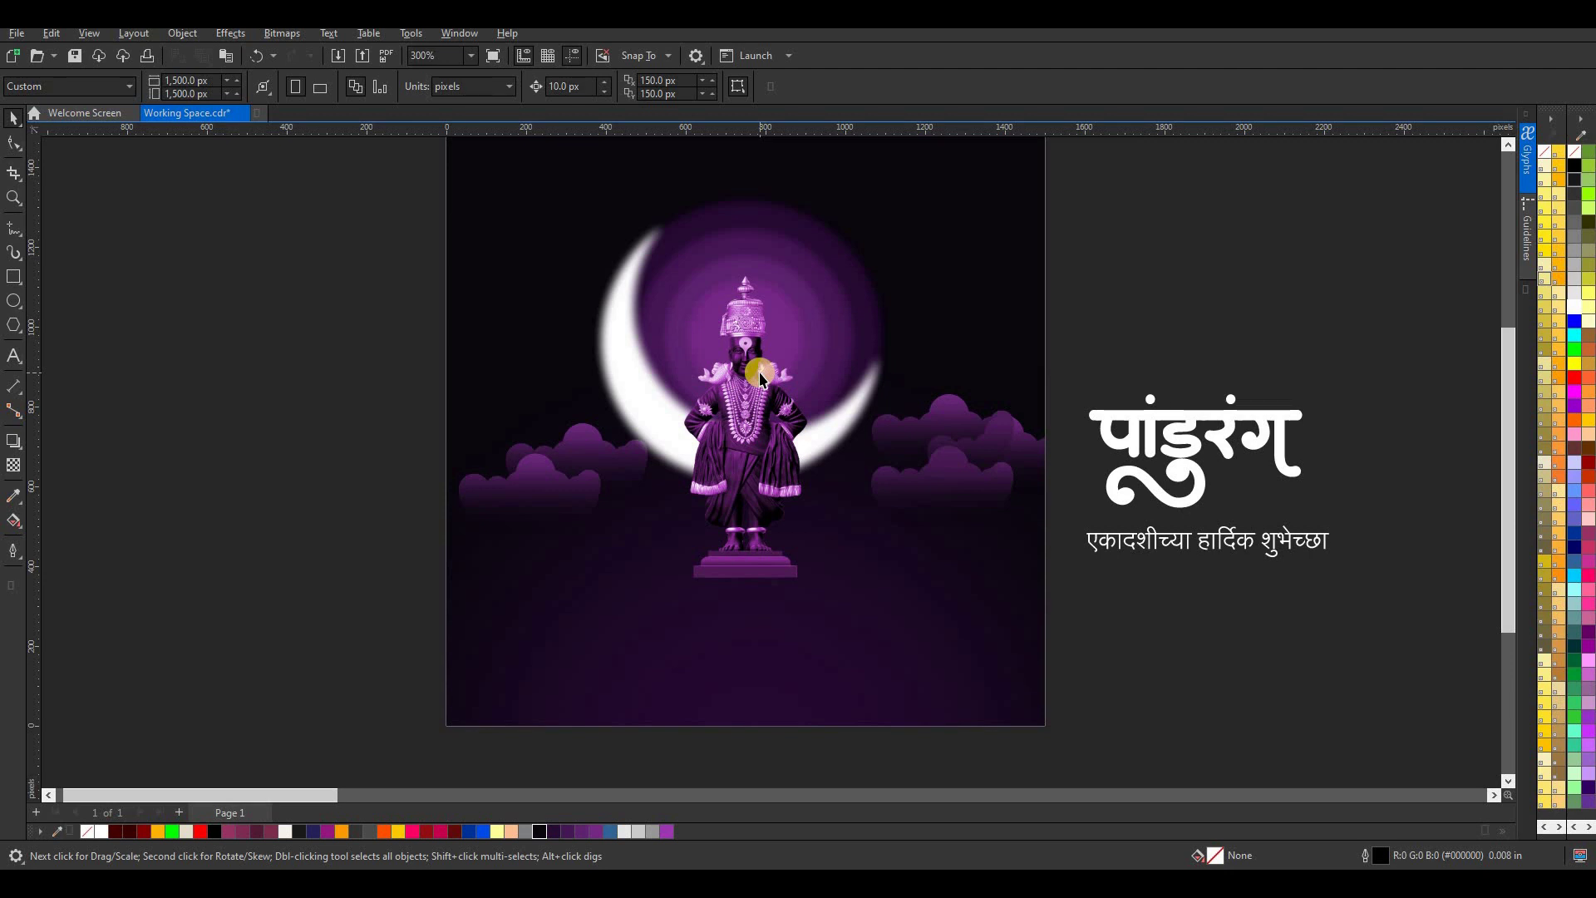
{"action": "scroll", "coordinate": [761, 377], "scroll_direction": "down", "scroll_amount": 2}
{"action": "scroll", "coordinate": [757, 378], "scroll_direction": "up", "scroll_amount": 2}
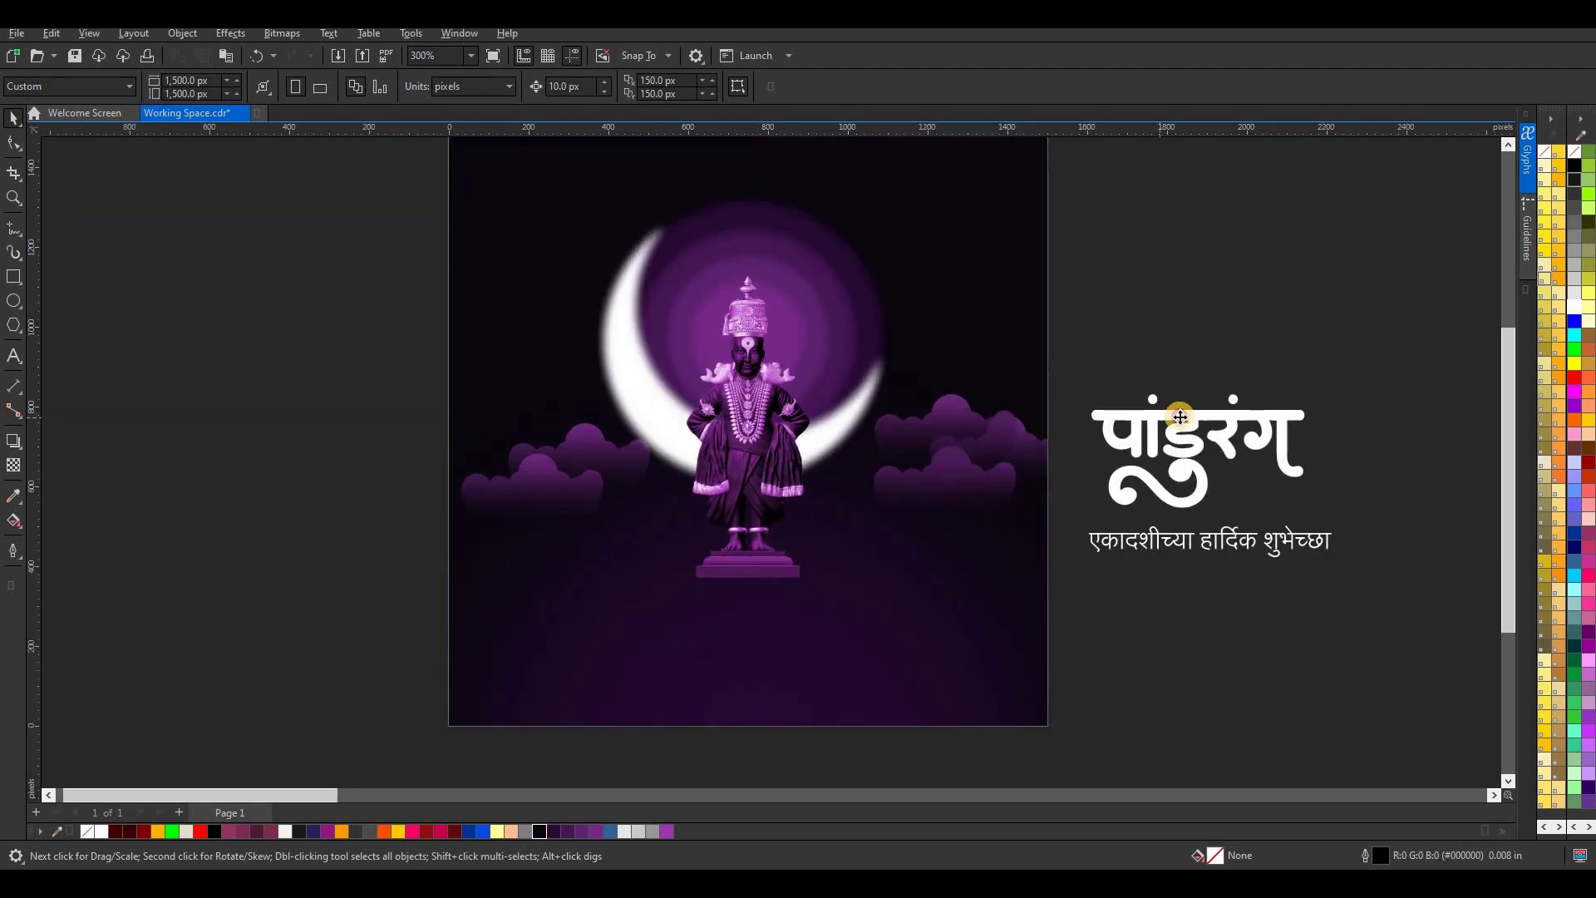
{"action": "left_click", "coordinate": [1181, 416]}
{"action": "left_click_drag", "start_coordinate": [1379, 342], "coordinate": [1061, 542]}
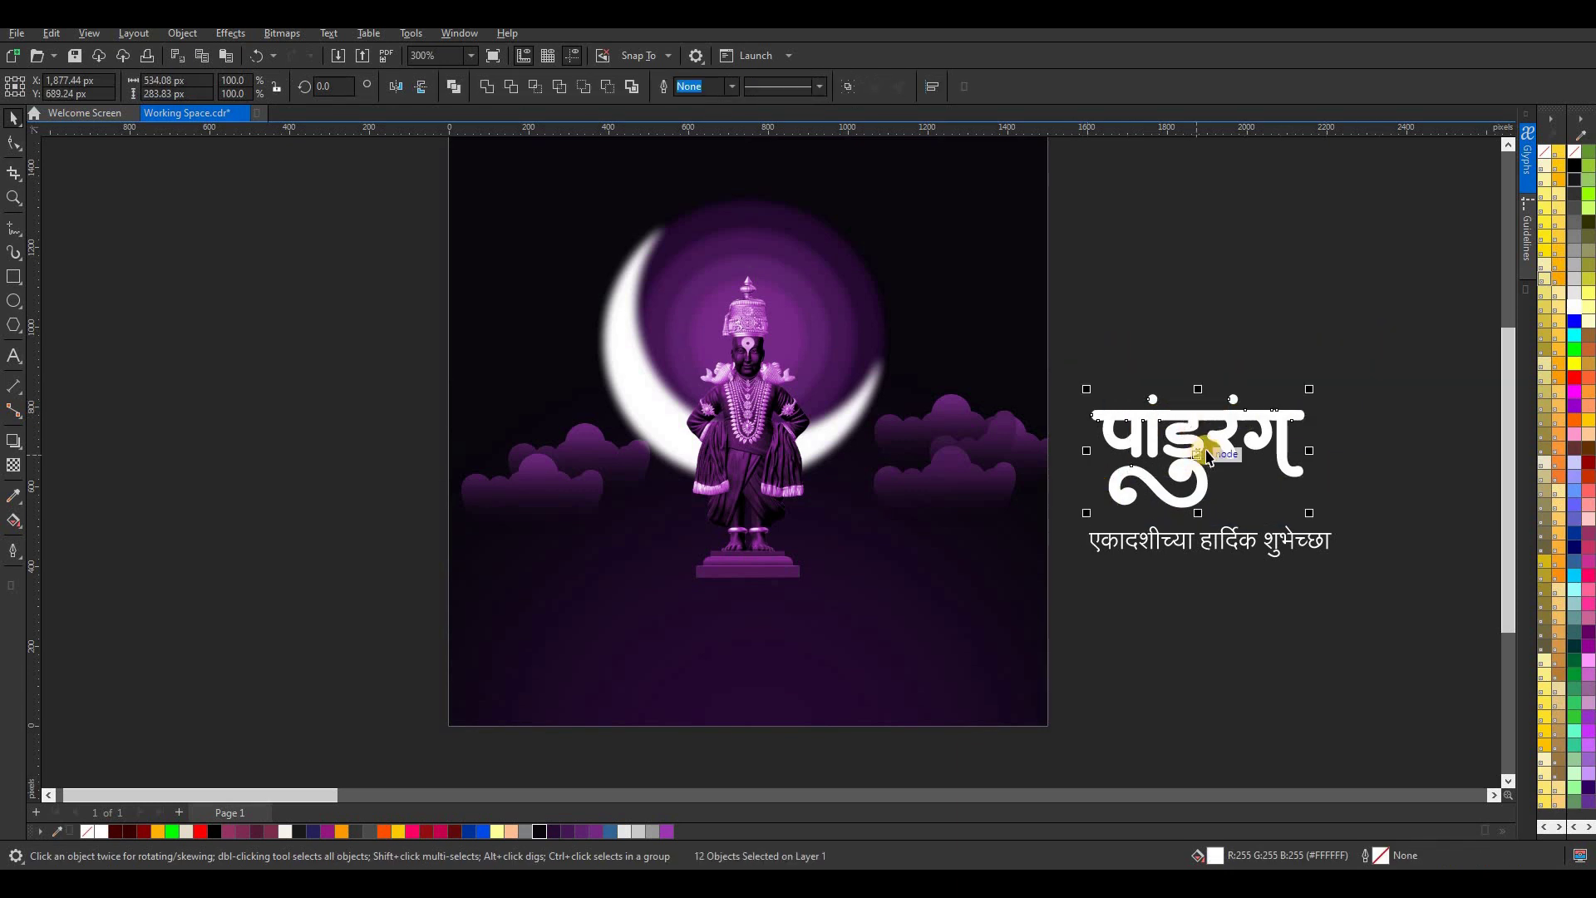
{"action": "left_click", "coordinate": [491, 86]}
{"action": "left_click_drag", "start_coordinate": [1197, 441], "coordinate": [741, 612]}
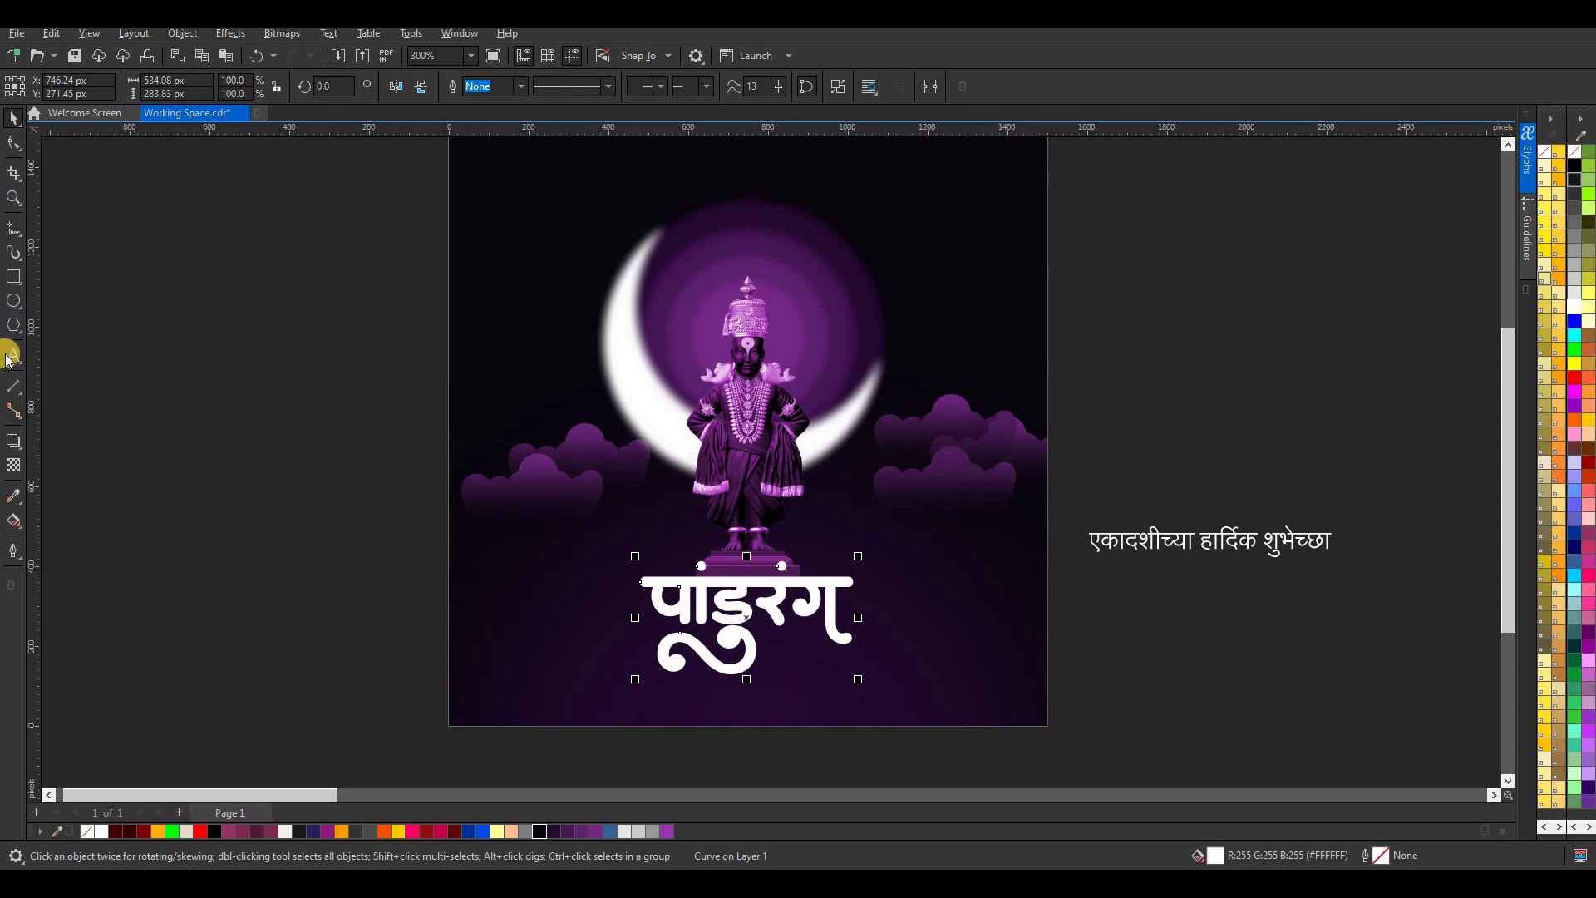
- Draw a circle about 221 px in diameter in the empty area beside the page
{"action": "left_click", "coordinate": [12, 304]}
{"action": "left_click_drag", "start_coordinate": [184, 293], "coordinate": [283, 390]}
{"action": "left_click", "coordinate": [13, 118]}
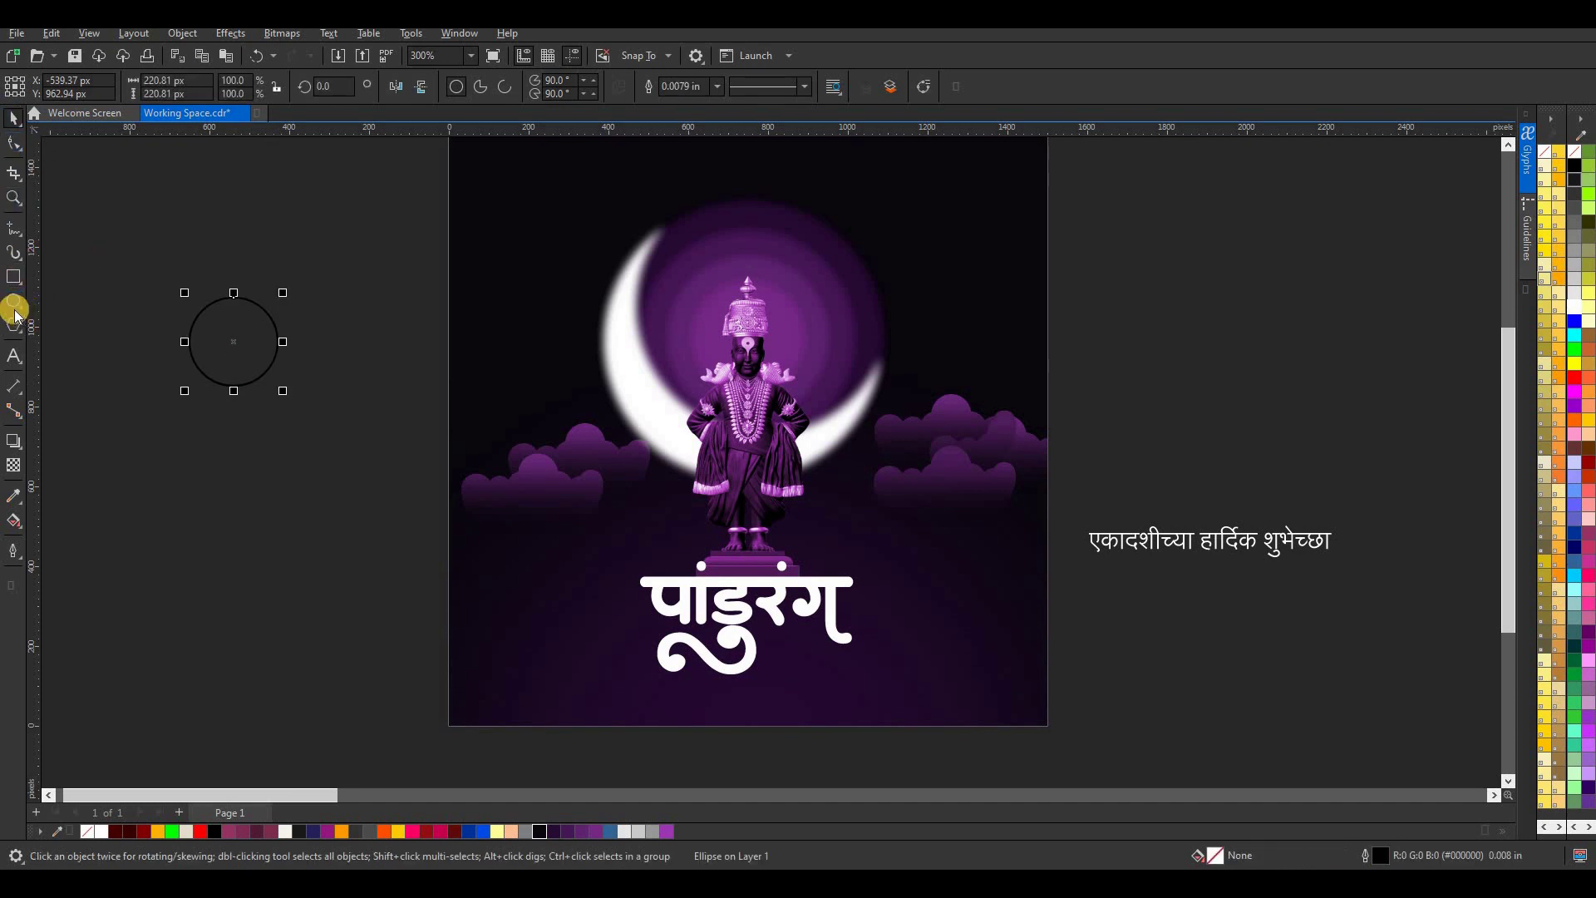
- Draw a narrow bar about 54 × 250 px with fully rounded ends and overlap it with the circle's lower half
{"action": "left_click", "coordinate": [13, 278]}
{"action": "left_click_drag", "start_coordinate": [225, 434], "coordinate": [247, 533]}
{"action": "left_click", "coordinate": [13, 143]}
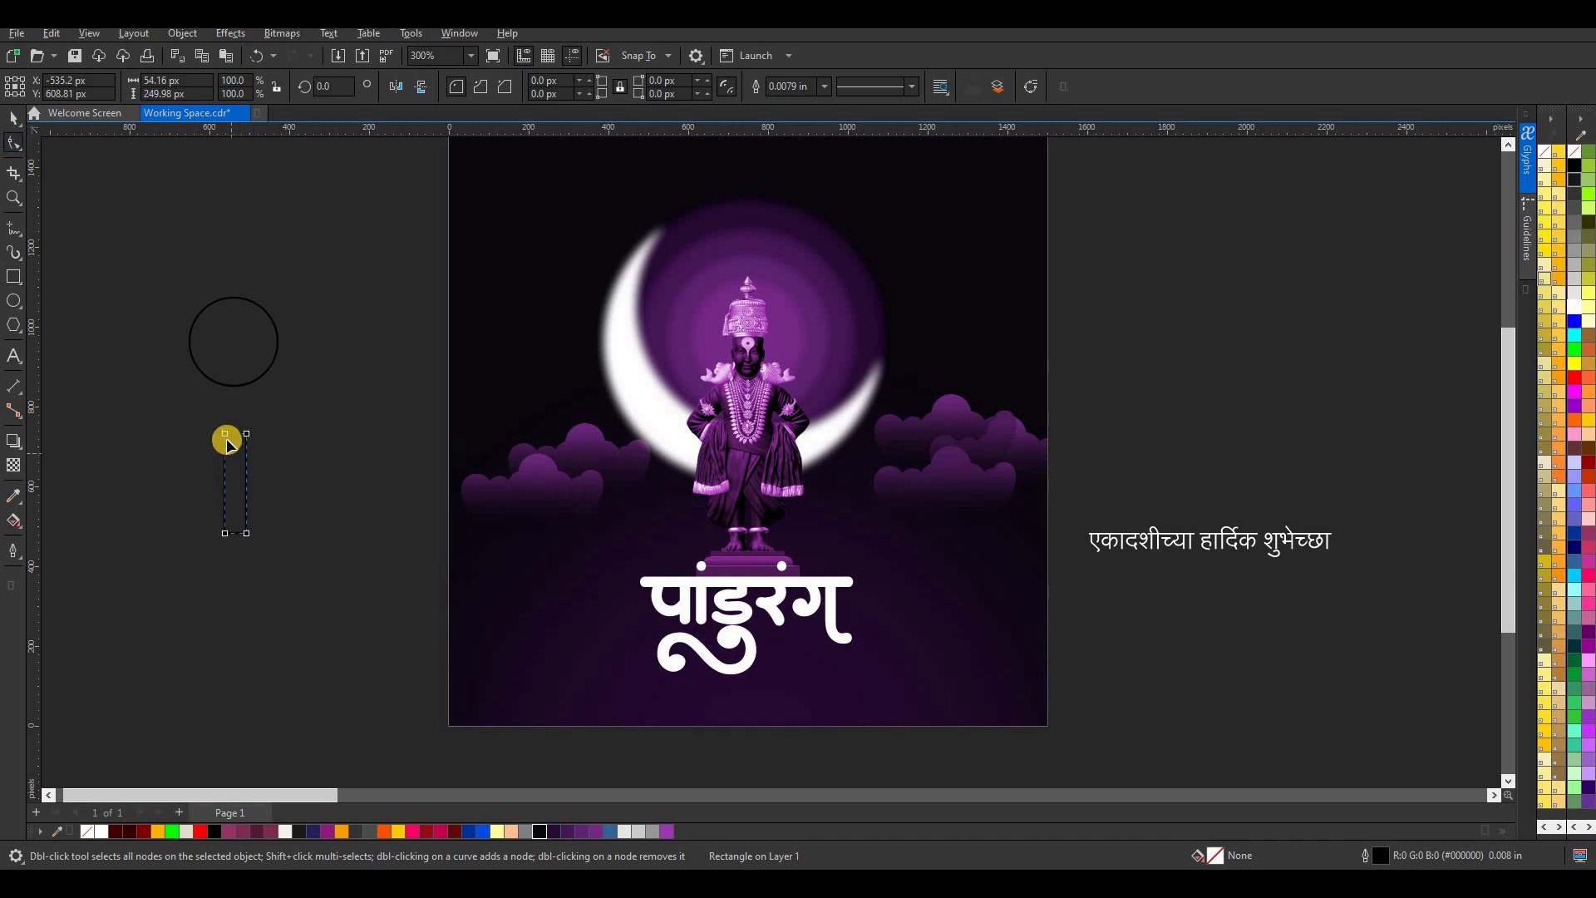
{"action": "left_click_drag", "start_coordinate": [242, 461], "coordinate": [233, 386]}
{"action": "key", "text": "space"}
- Weld the circle and the rounded bar, and delete the junction nodes to smooth the neck of the shape
{"action": "left_click_drag", "start_coordinate": [321, 264], "coordinate": [172, 504]}
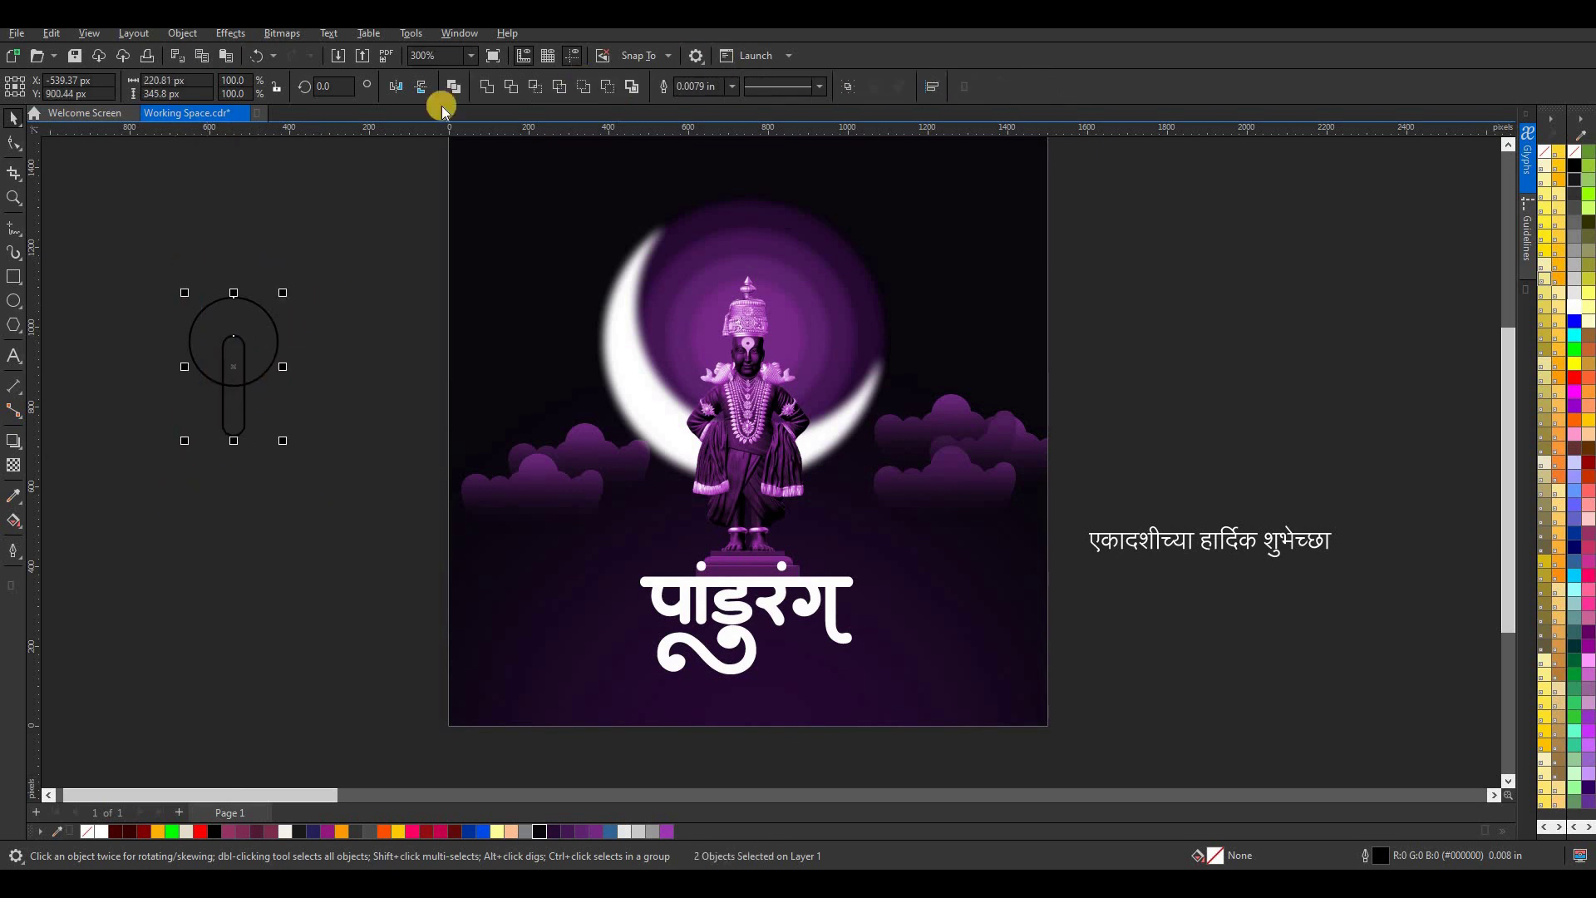
{"action": "left_click", "coordinate": [489, 86]}
{"action": "double_click", "coordinate": [231, 362]}
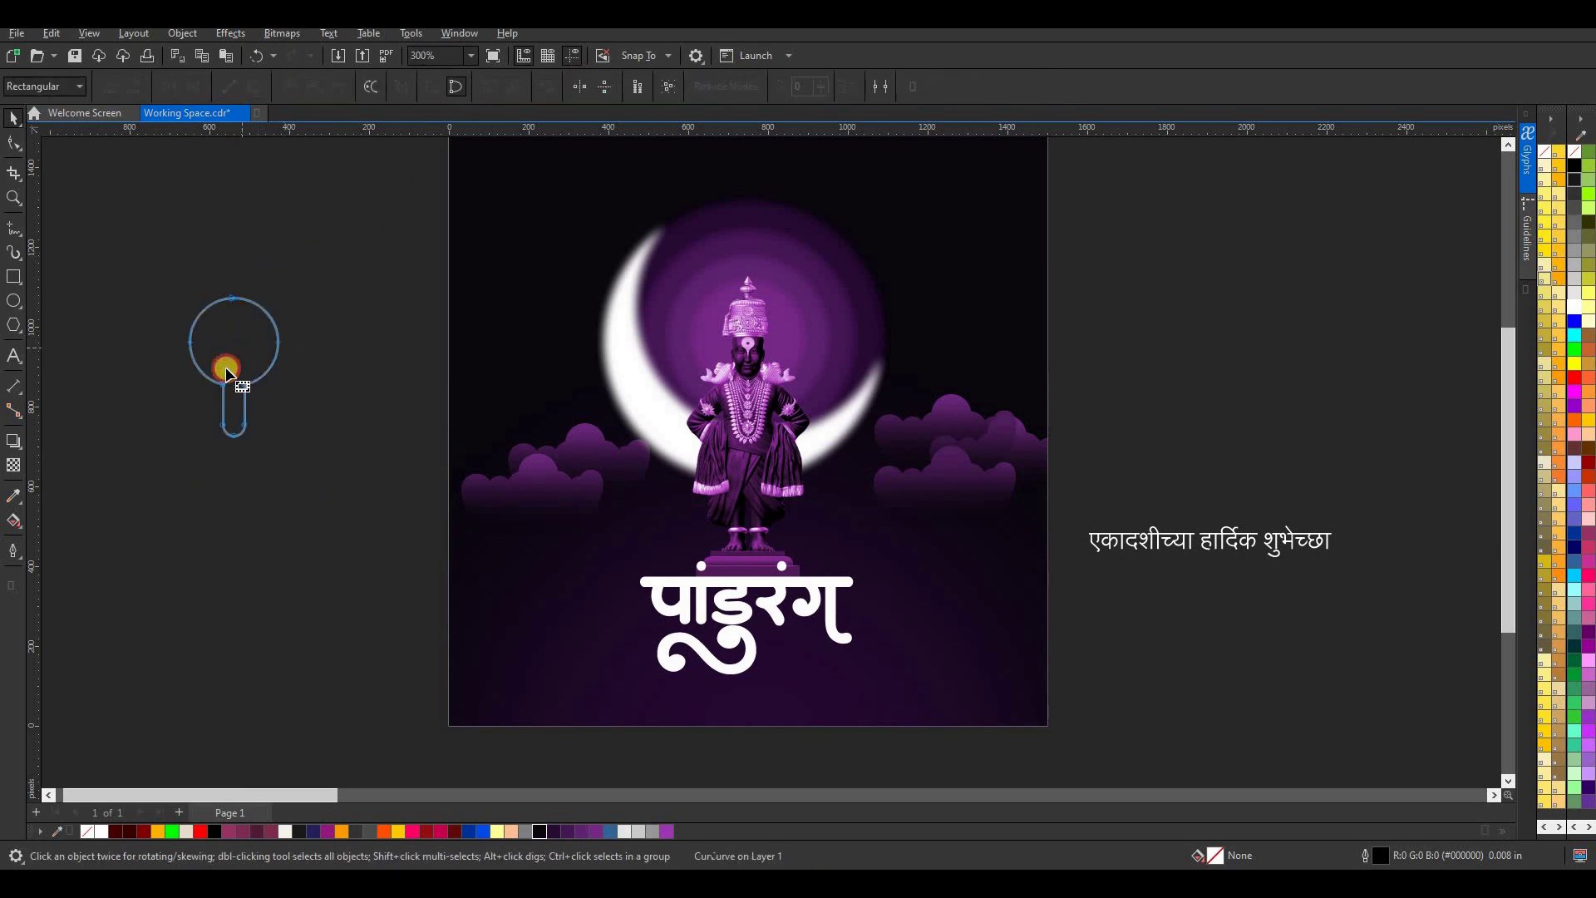
{"action": "left_click_drag", "start_coordinate": [216, 374], "coordinate": [257, 400]}
{"action": "key", "text": "Delete"}
{"action": "double_click", "coordinate": [257, 403]}
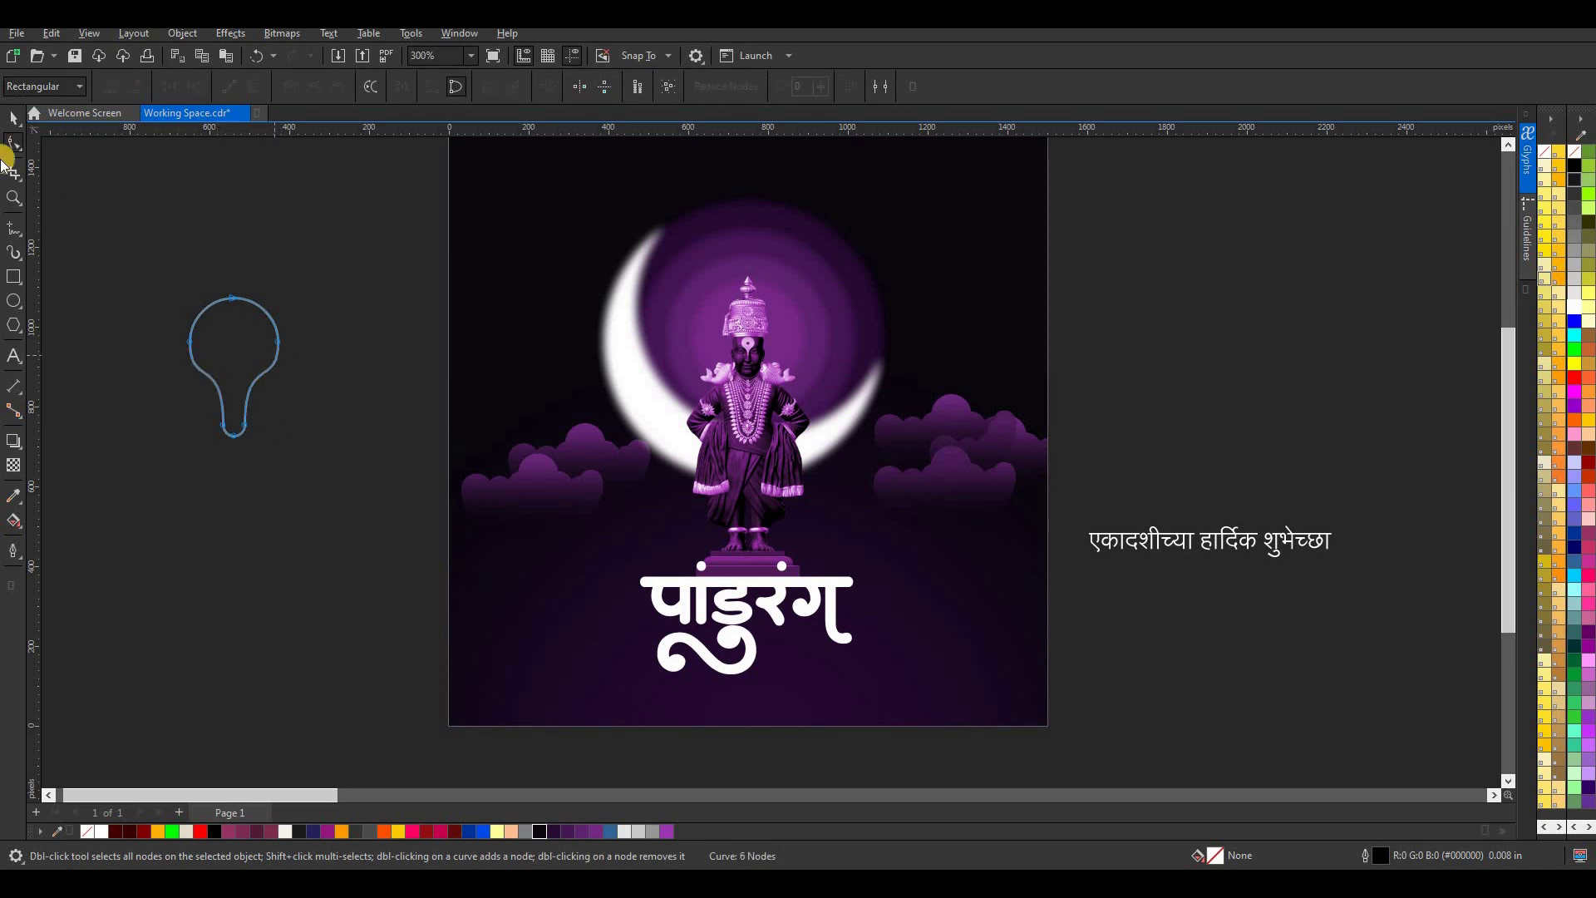
- Shrink the welded shape to about 150 × 235 px and replace the tail's two lower side nodes with a higher pair
{"action": "left_click", "coordinate": [12, 122]}
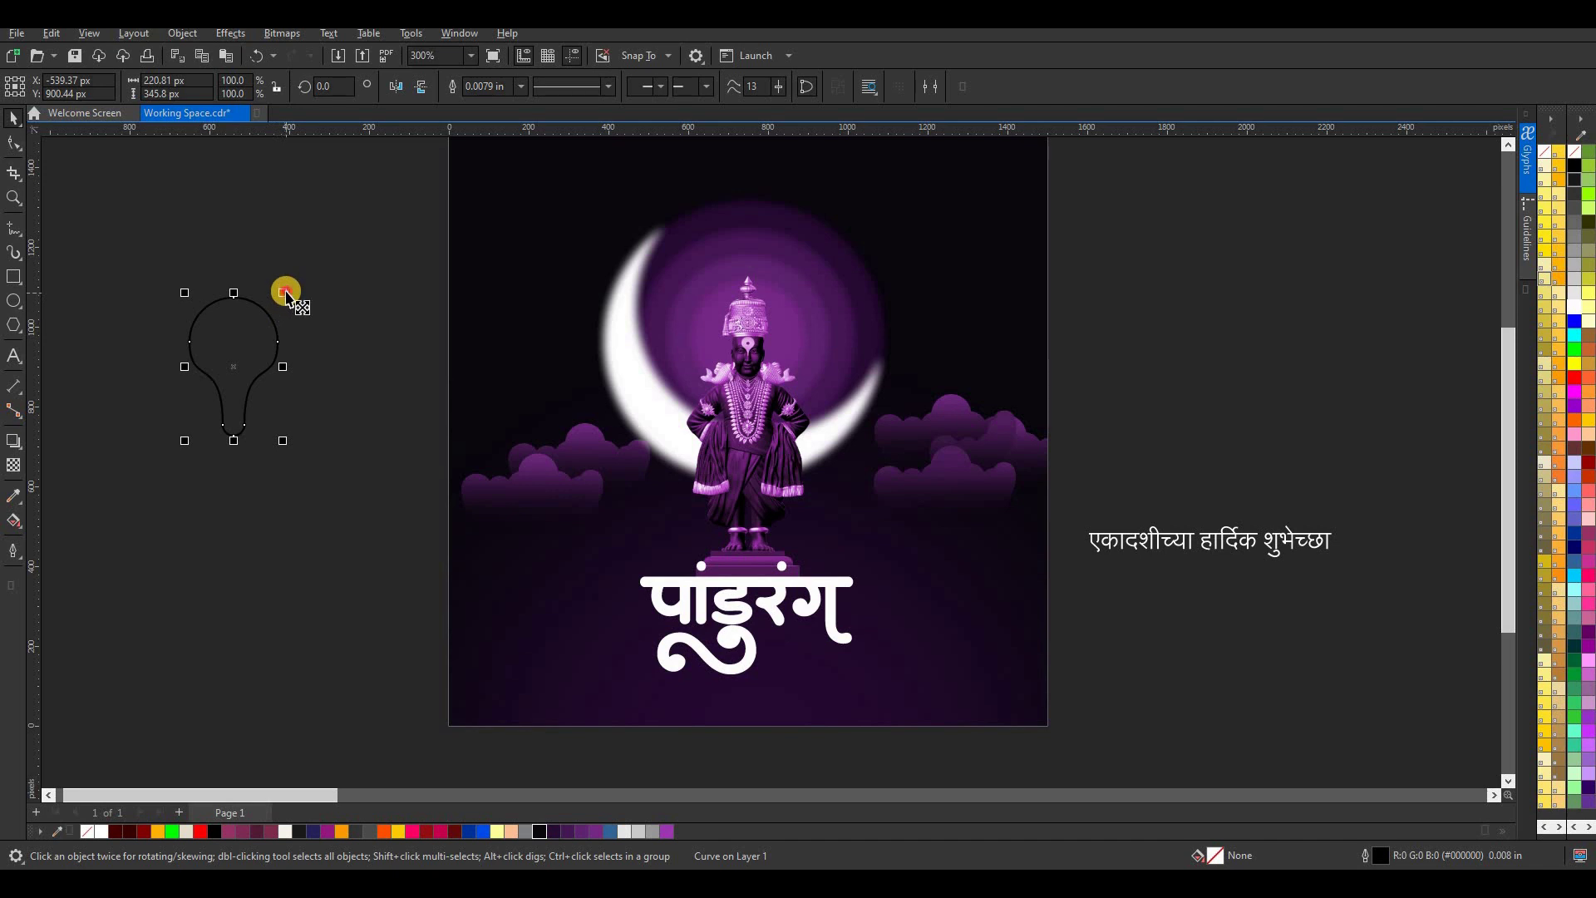
{"action": "mouse_move", "coordinate": [285, 291]}
{"action": "left_mouse_down"}
{"action": "mouse_move", "coordinate": [286, 314]}
{"action": "mouse_move", "coordinate": [267, 316]}
{"action": "left_mouse_up"}
{"action": "scroll", "coordinate": [214, 381], "scroll_direction": "up", "scroll_amount": 4}
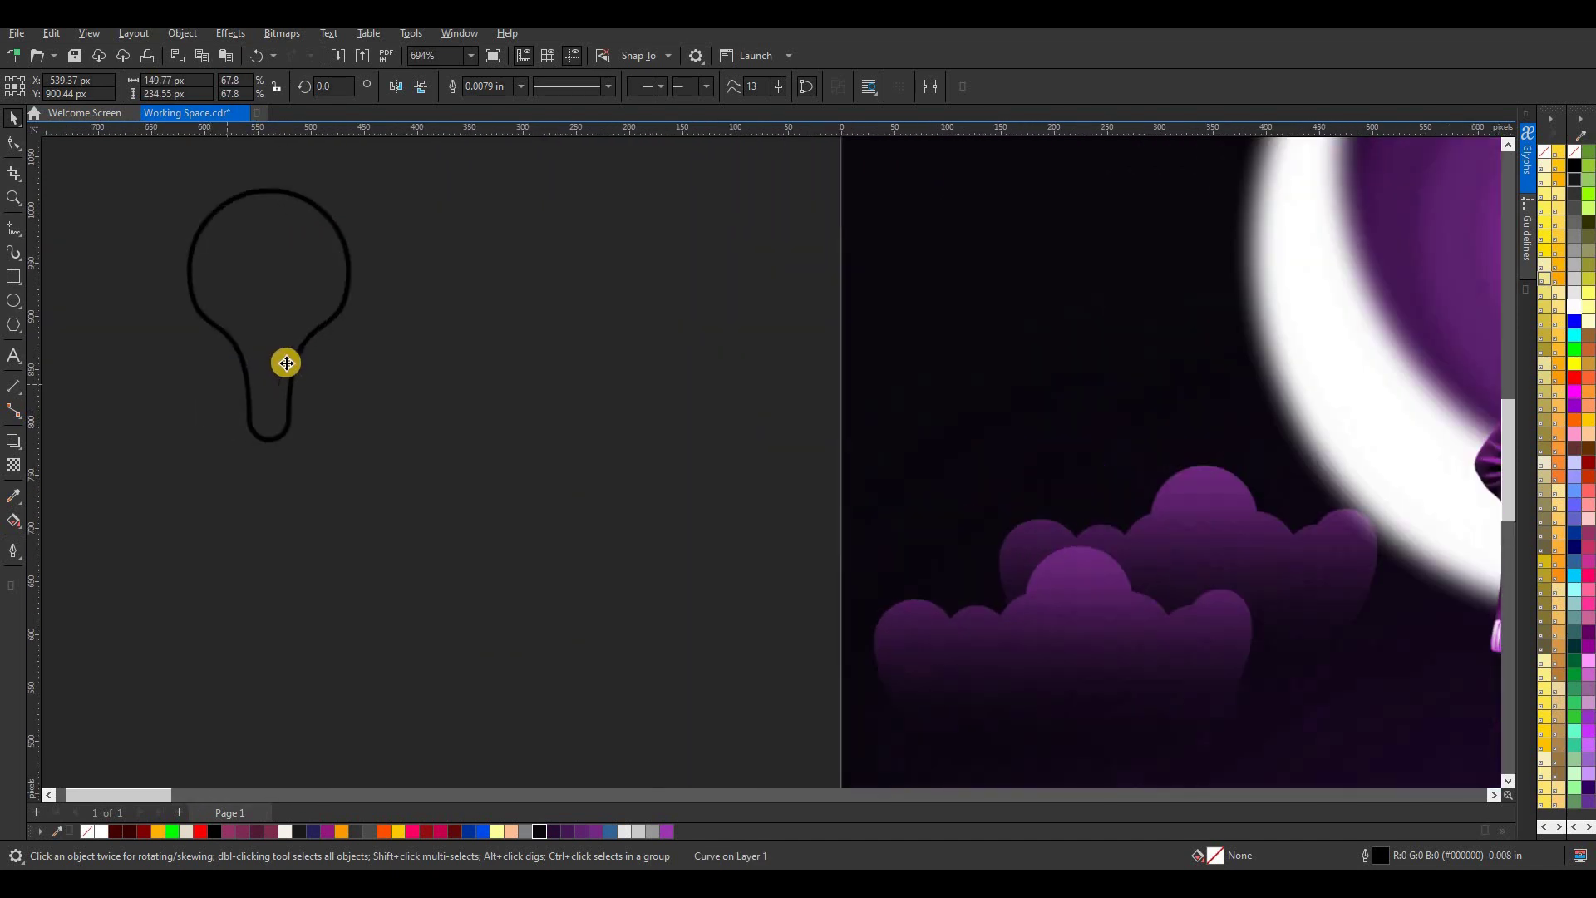
{"action": "double_click", "coordinate": [287, 417]}
{"action": "double_click", "coordinate": [248, 422]}
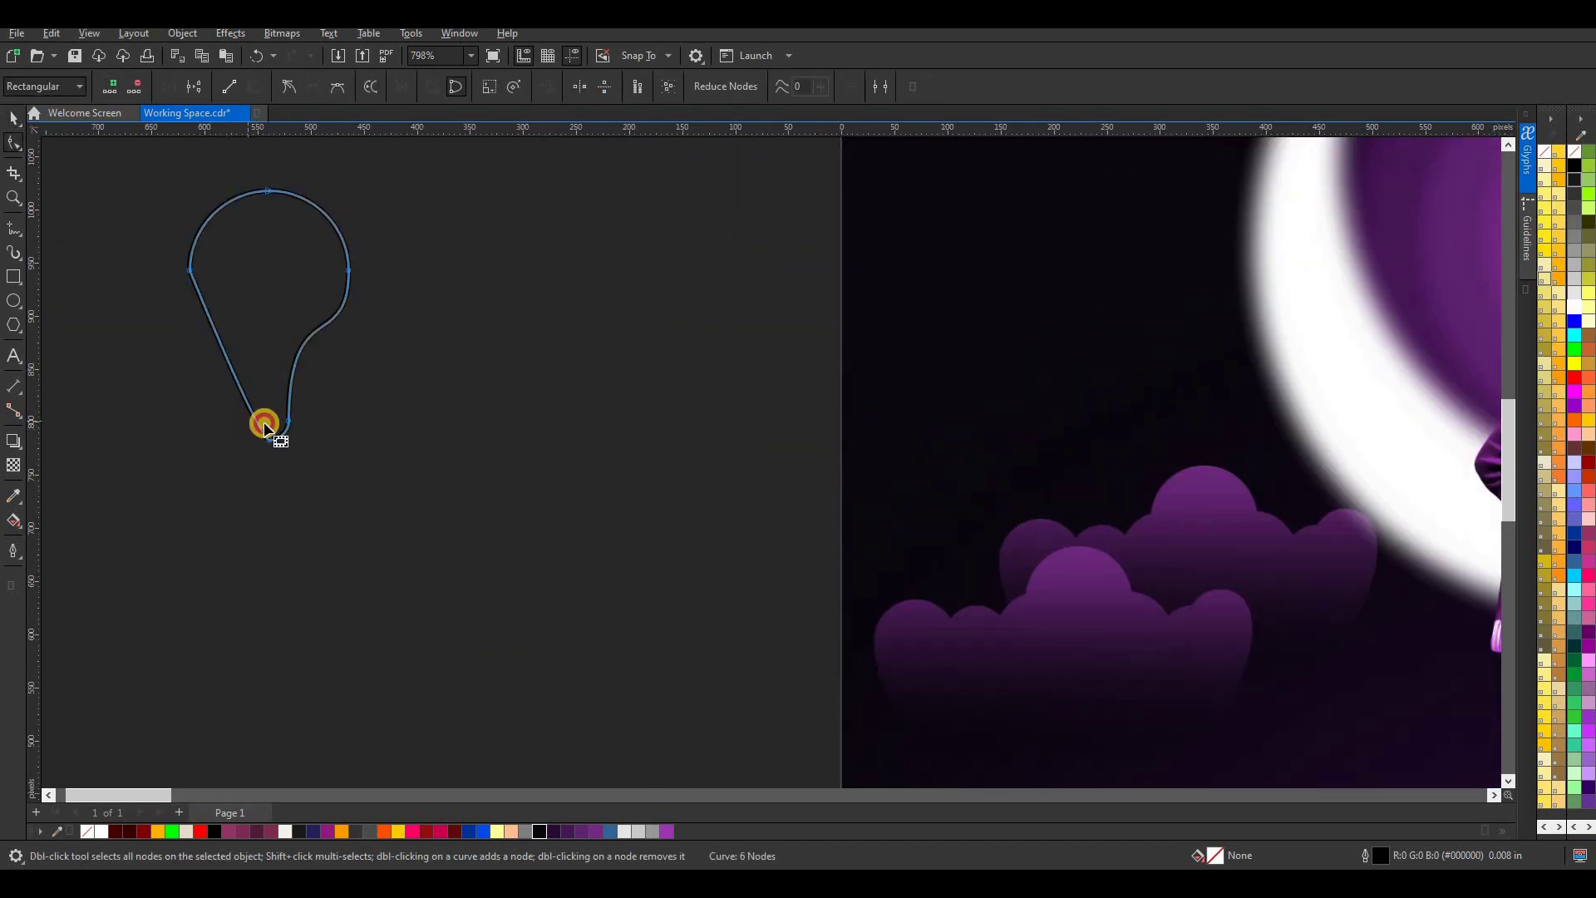
{"action": "double_click", "coordinate": [285, 430]}
{"action": "scroll", "coordinate": [254, 427], "scroll_direction": "up", "scroll_amount": 5}
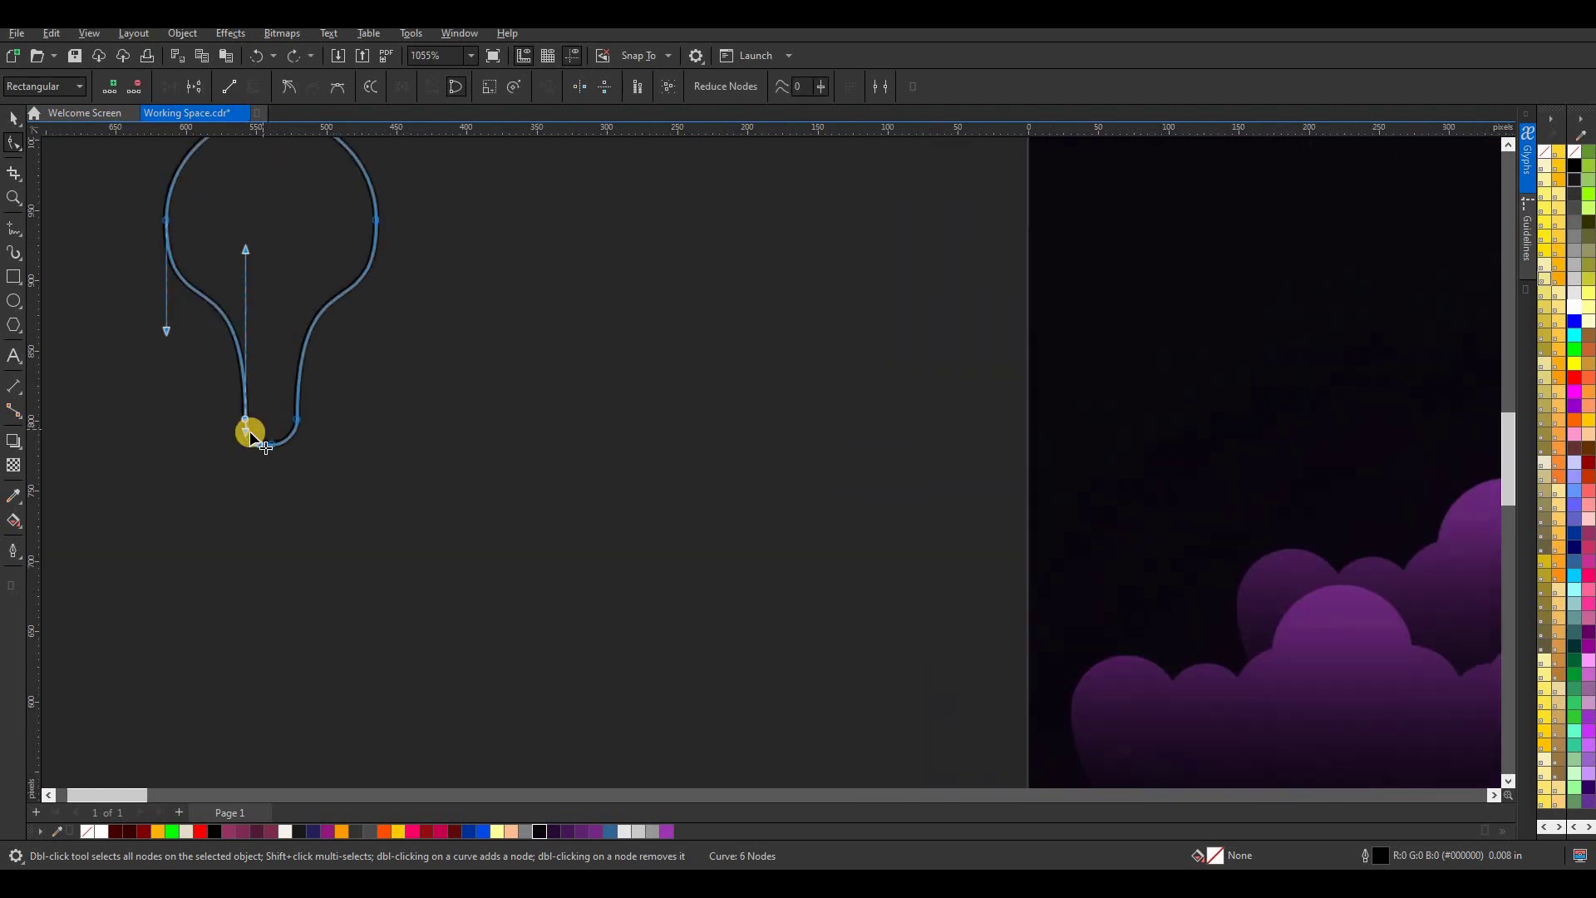
{"action": "double_click", "coordinate": [234, 338]}
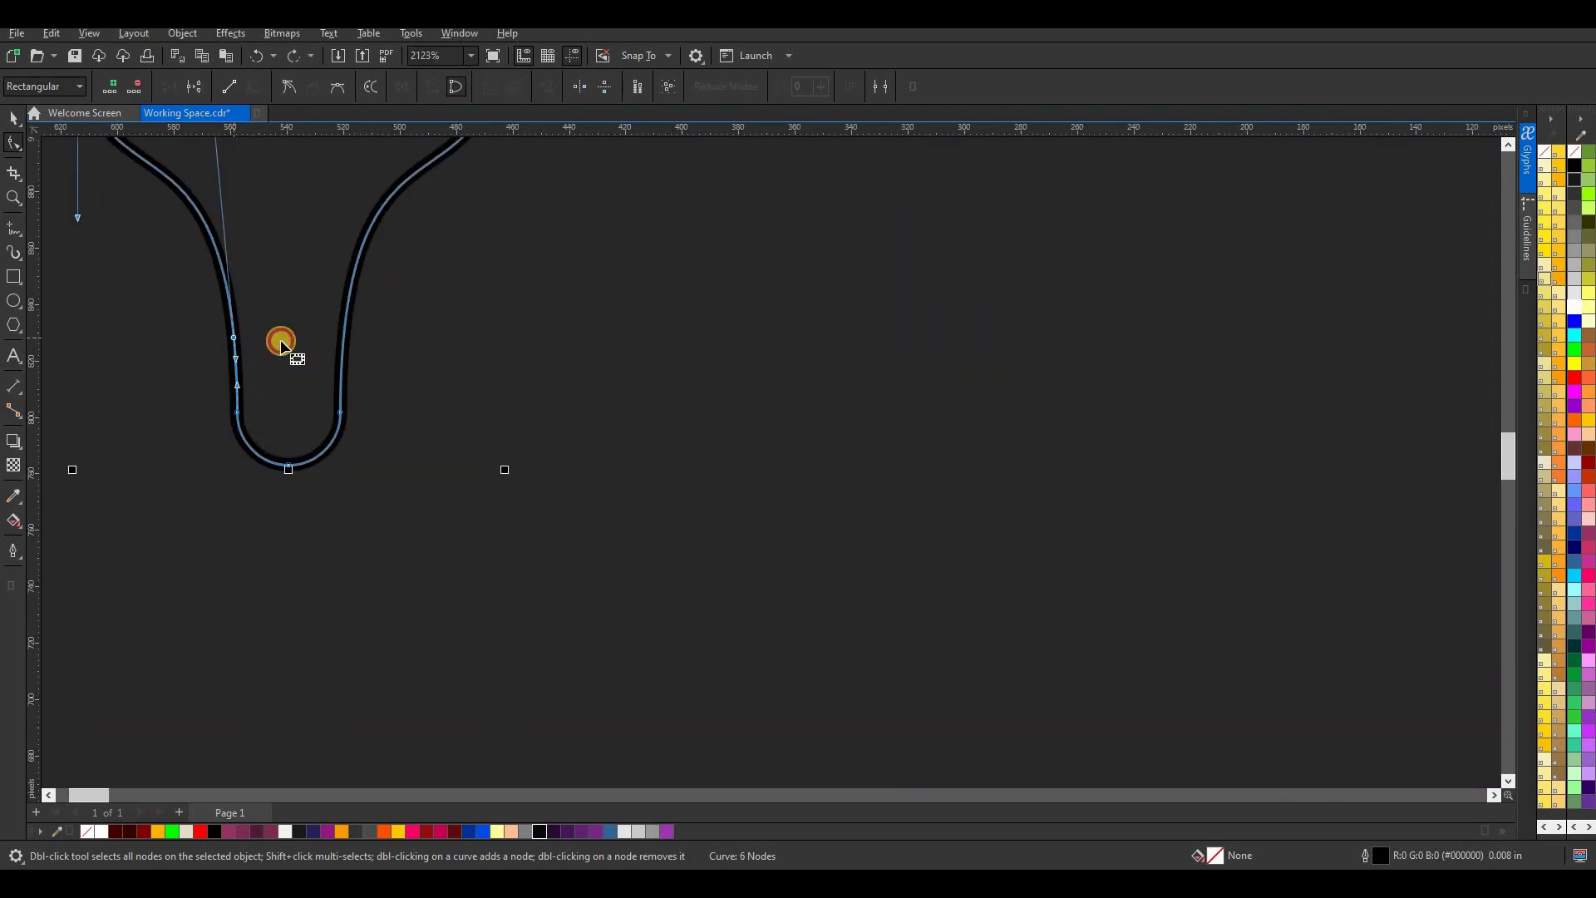
{"action": "double_click", "coordinate": [343, 337]}
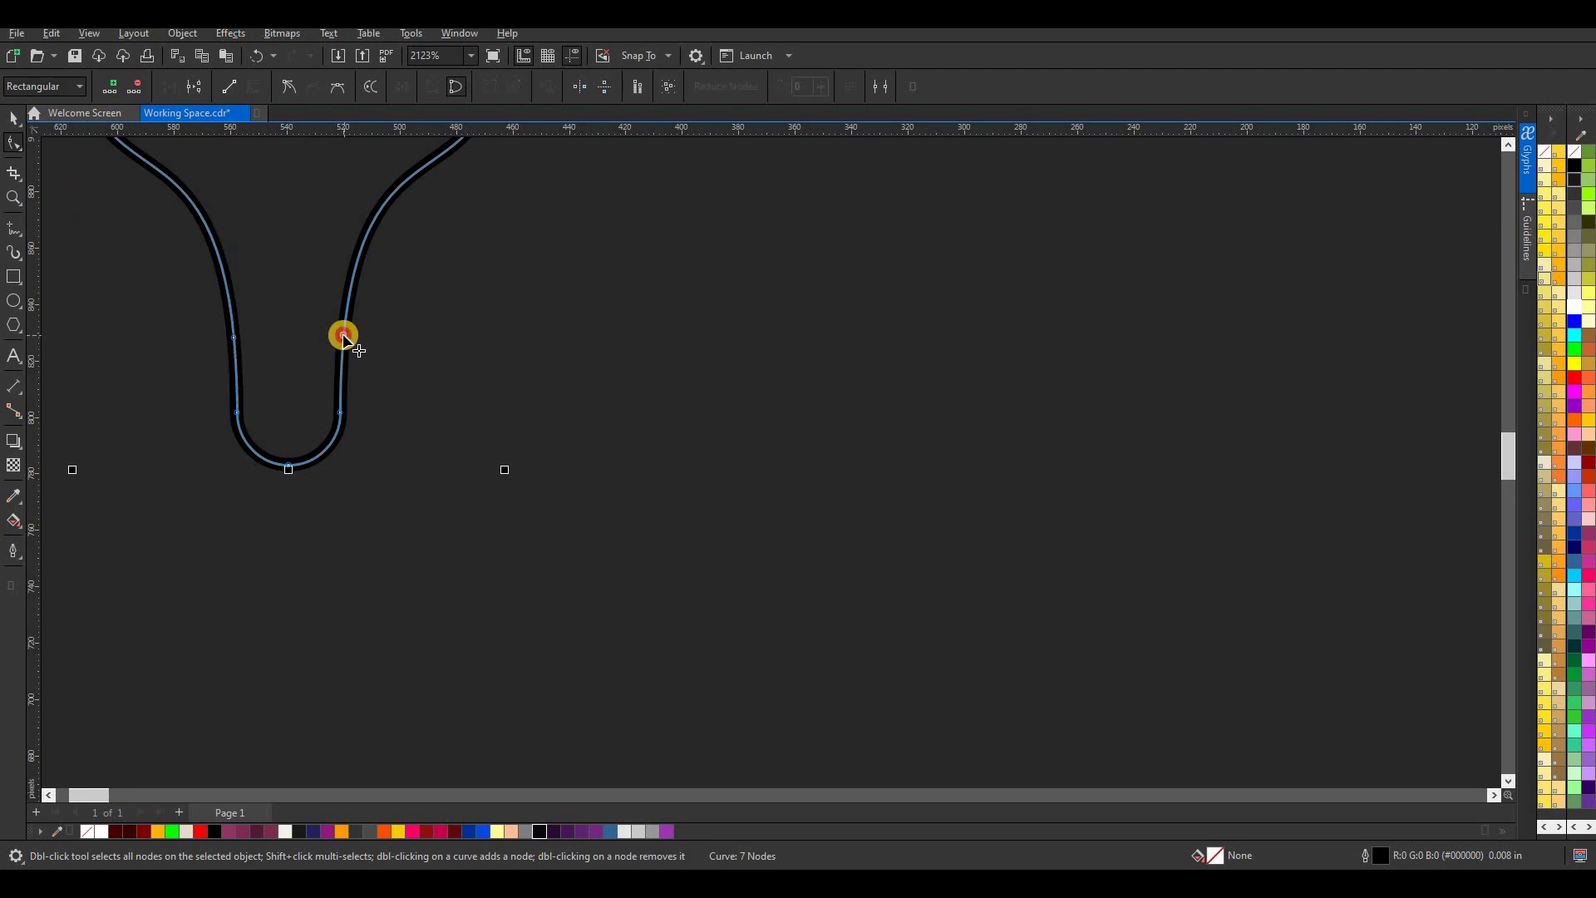
{"action": "double_click", "coordinate": [338, 413]}
{"action": "double_click", "coordinate": [236, 414]}
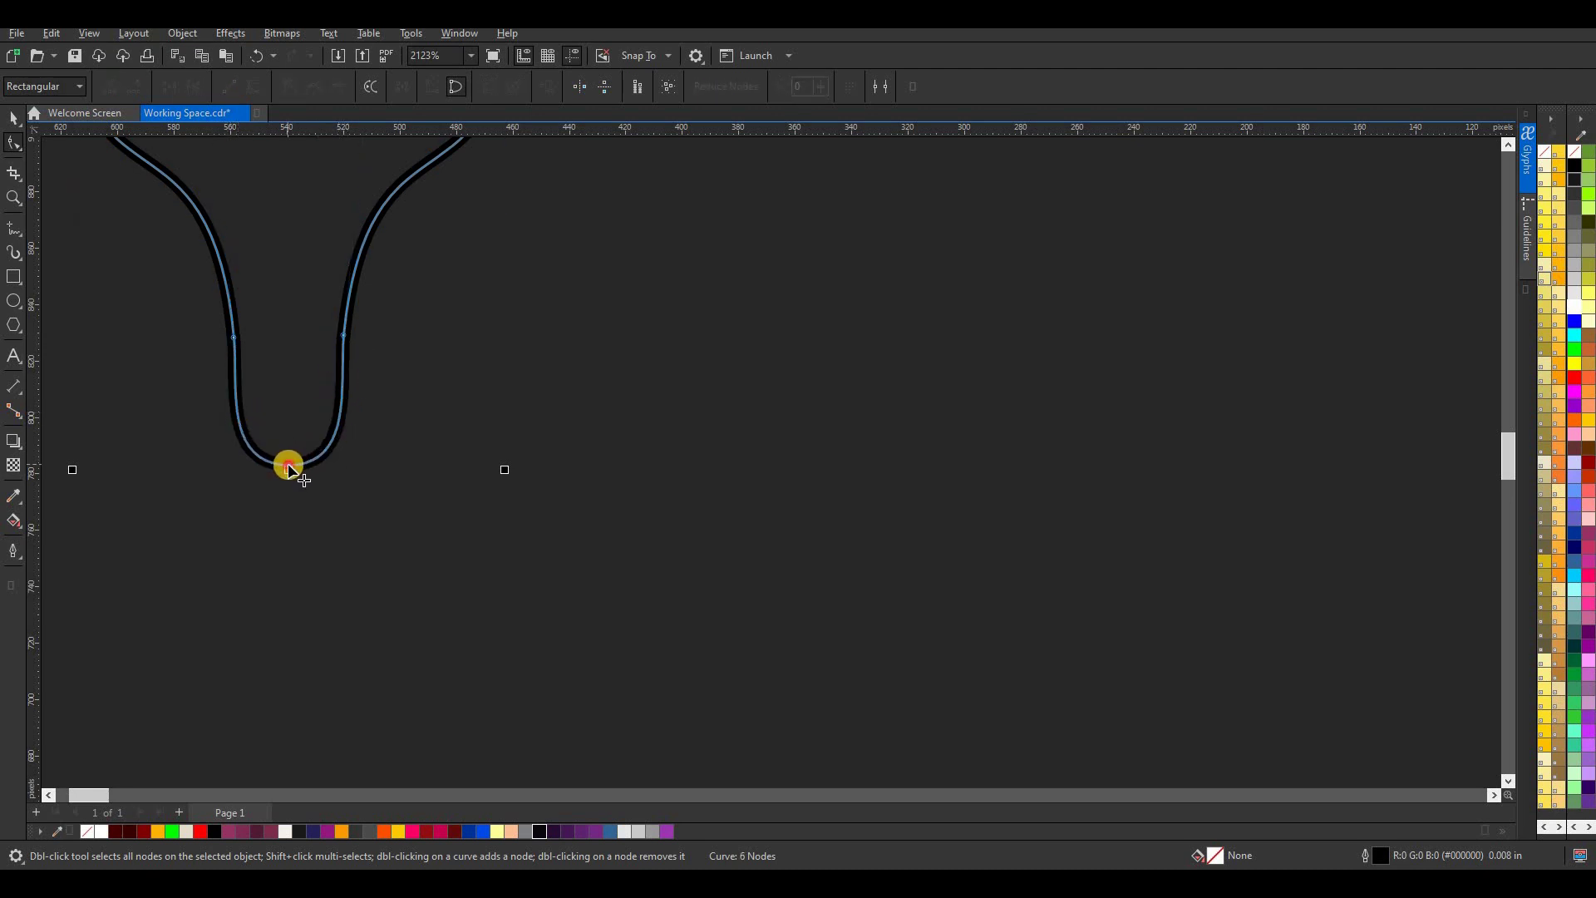
- Reshape the curve at the tail's bottom node so the tip tapers to a narrow rounded point
{"action": "left_click", "coordinate": [289, 468]}
{"action": "left_click_drag", "start_coordinate": [235, 454], "coordinate": [323, 469]}
{"action": "left_click", "coordinate": [10, 117]}
- Shrink the tapered shape to about 71 × 112 px and give it an orange #FF9C00 fill with no outline
{"action": "scroll", "coordinate": [464, 503], "scroll_direction": "down", "scroll_amount": 5}
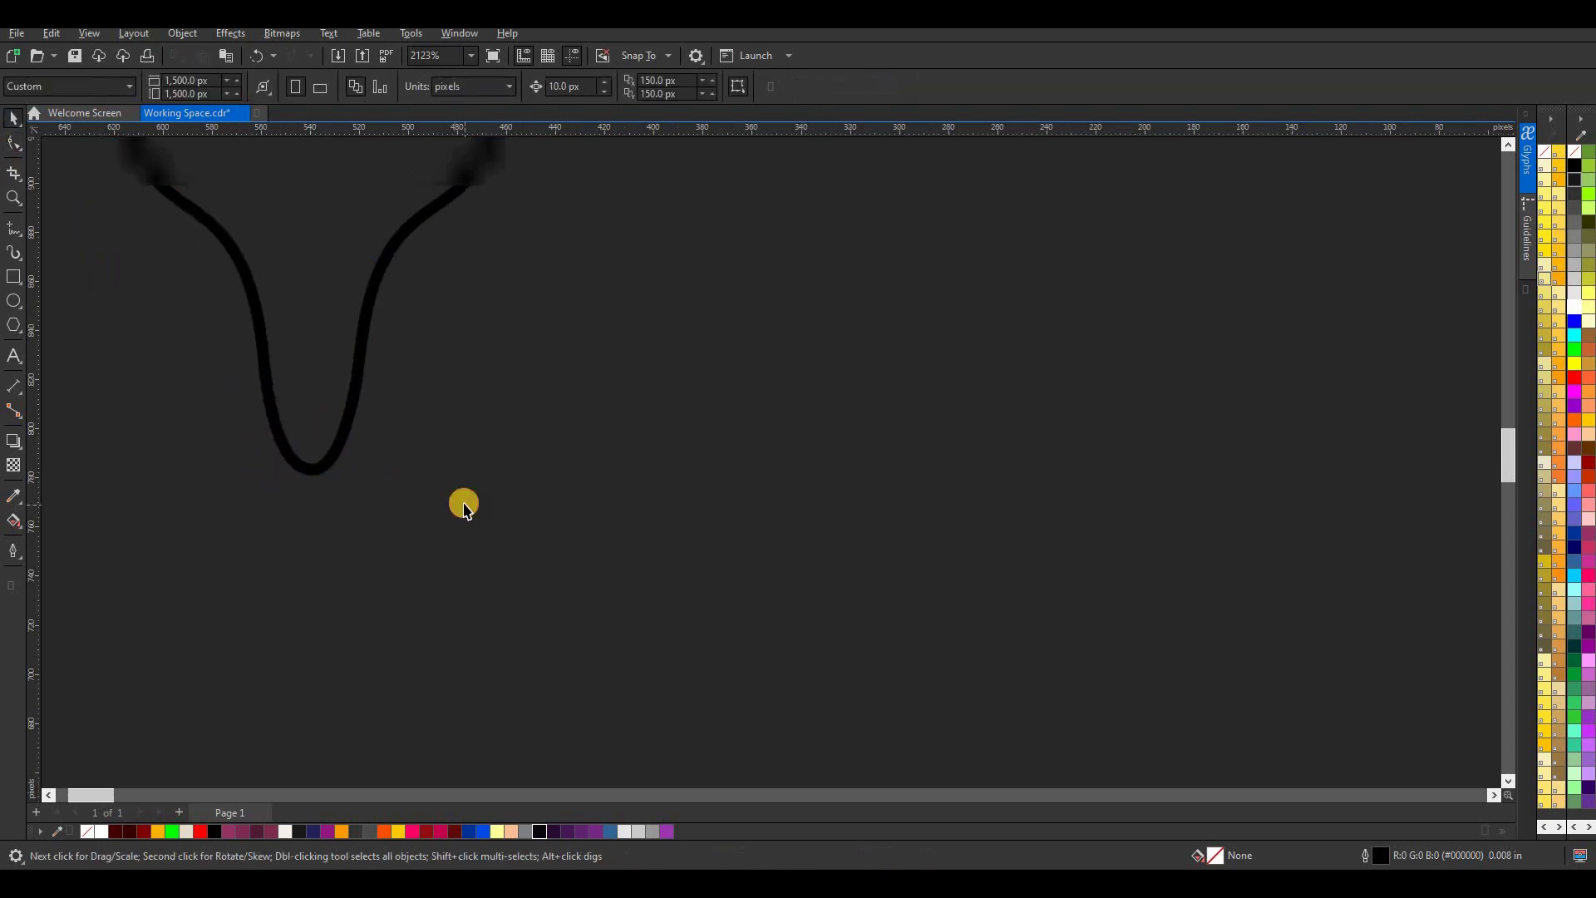
{"action": "scroll", "coordinate": [360, 420], "scroll_direction": "down", "scroll_amount": 5}
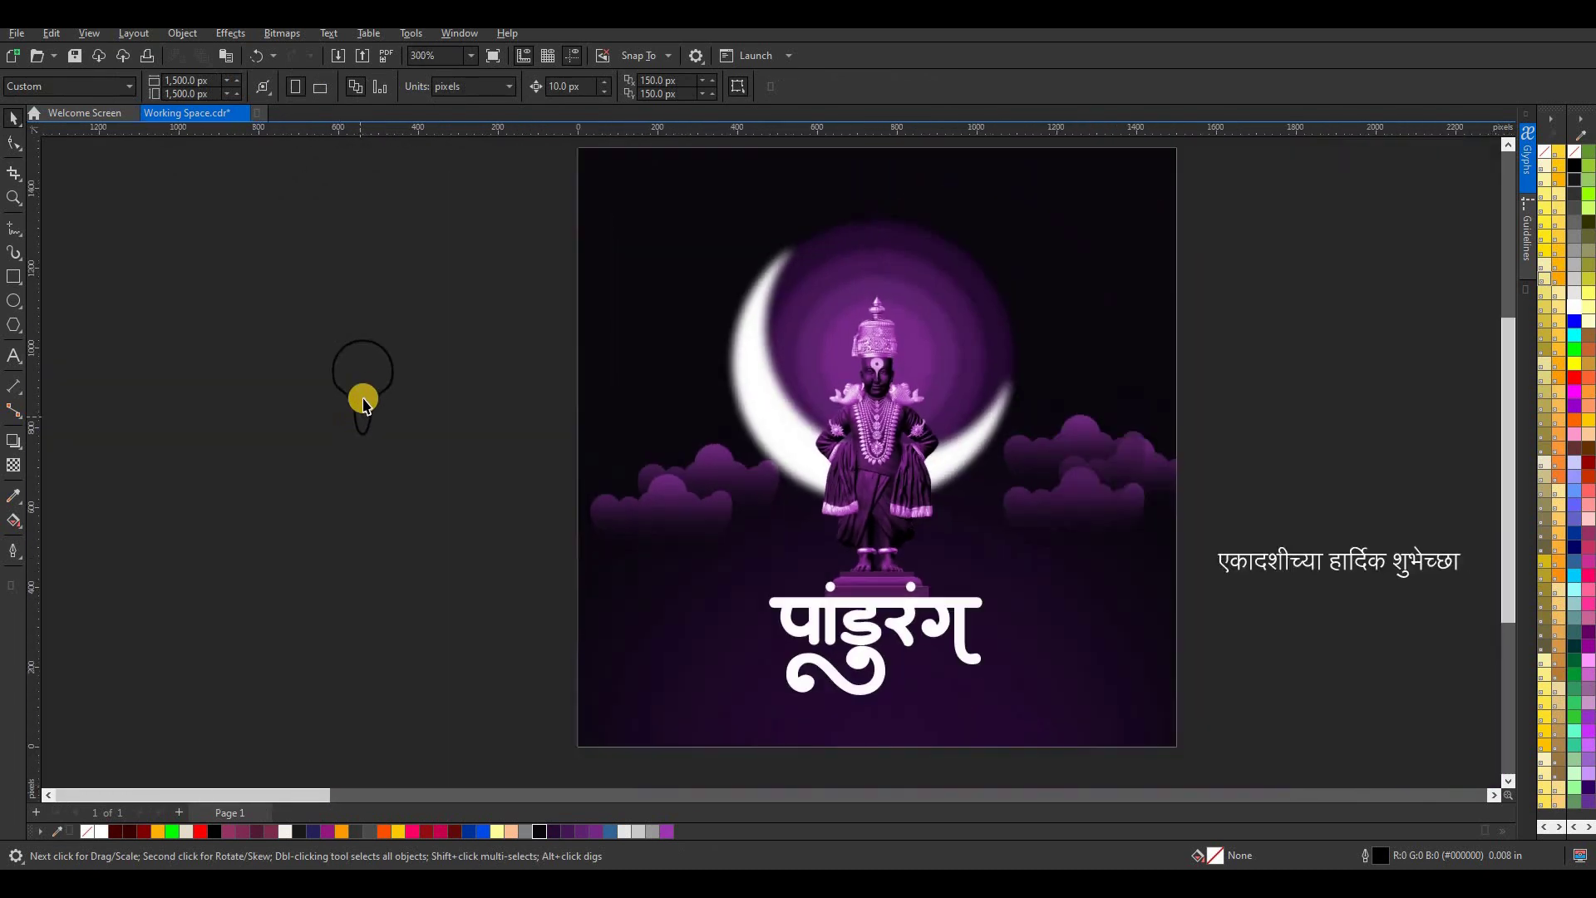
{"action": "left_click", "coordinate": [404, 358]}
{"action": "left_click_drag", "start_coordinate": [403, 338], "coordinate": [387, 363]}
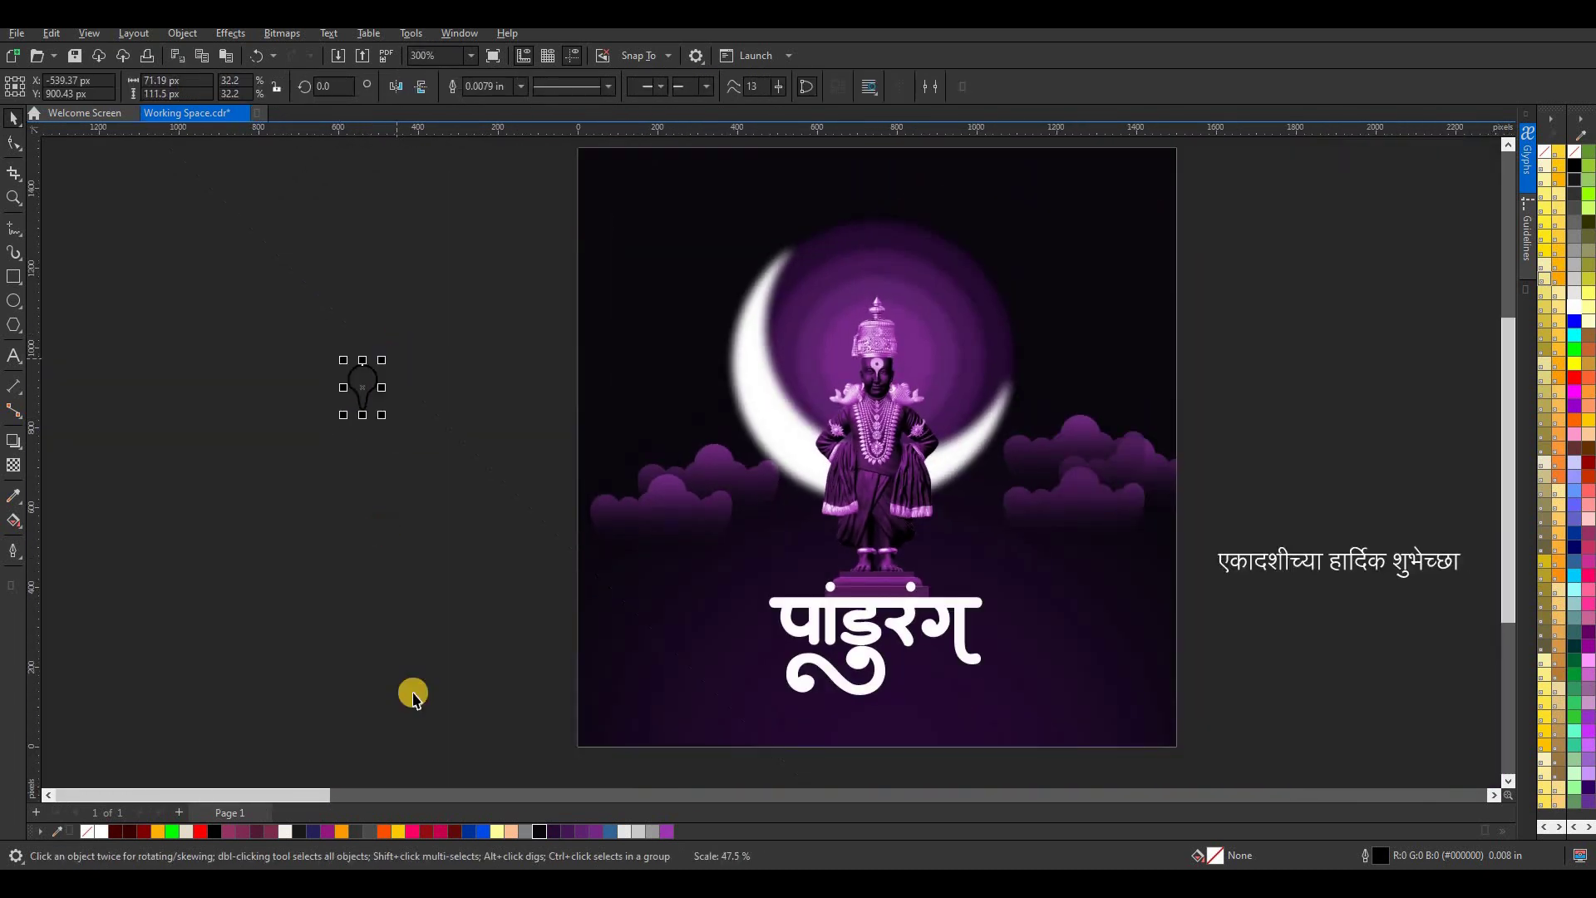
{"action": "left_click", "coordinate": [385, 828]}
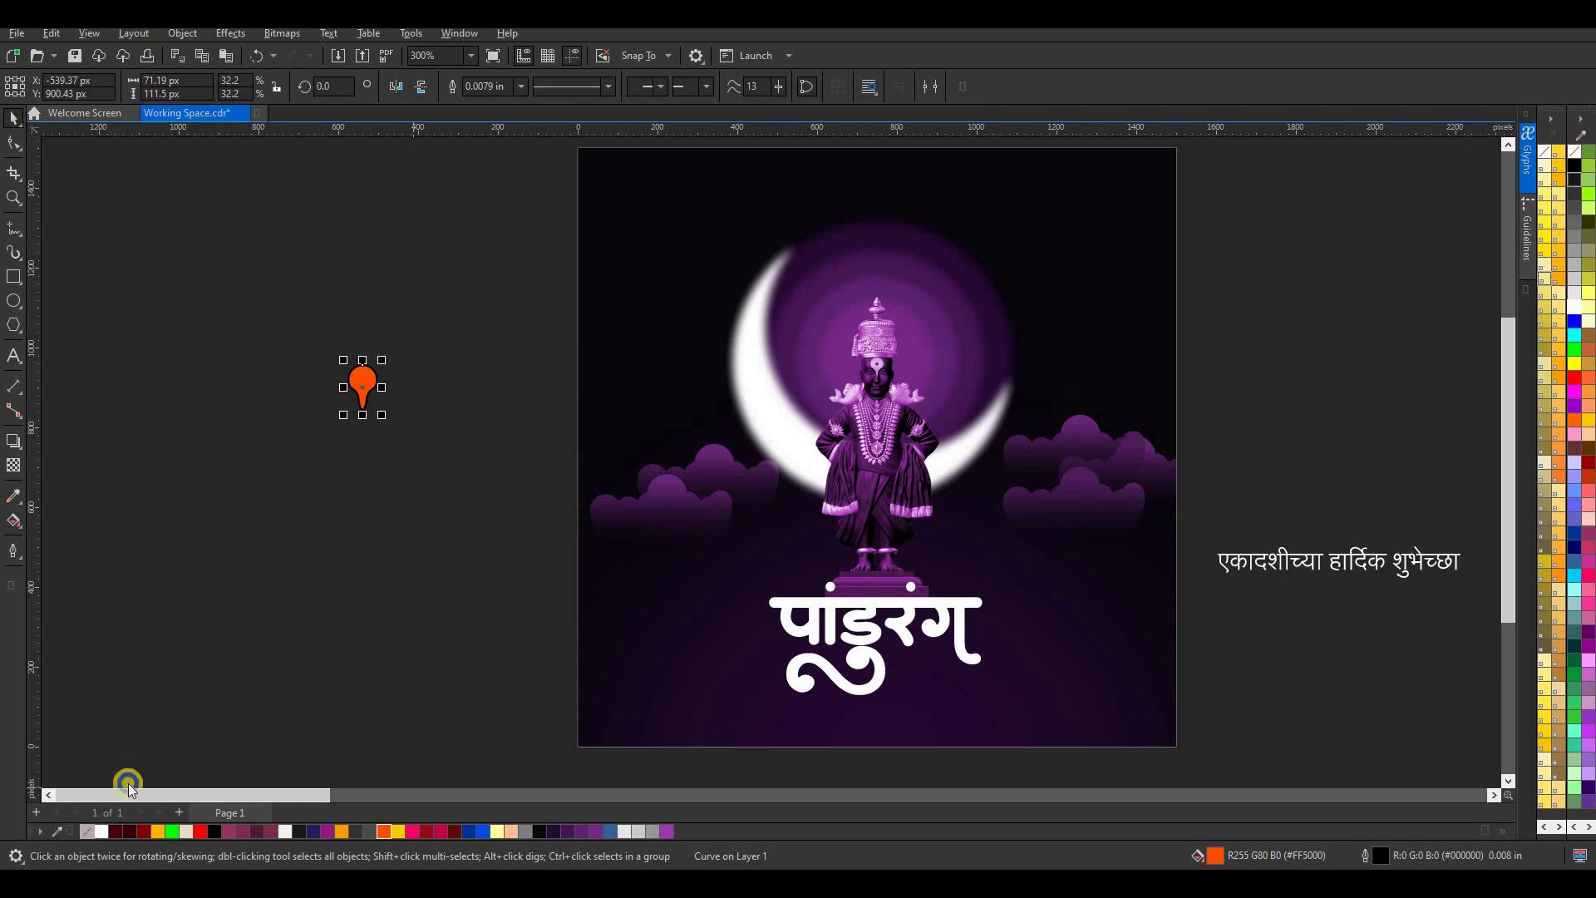
{"action": "left_click", "coordinate": [344, 831]}
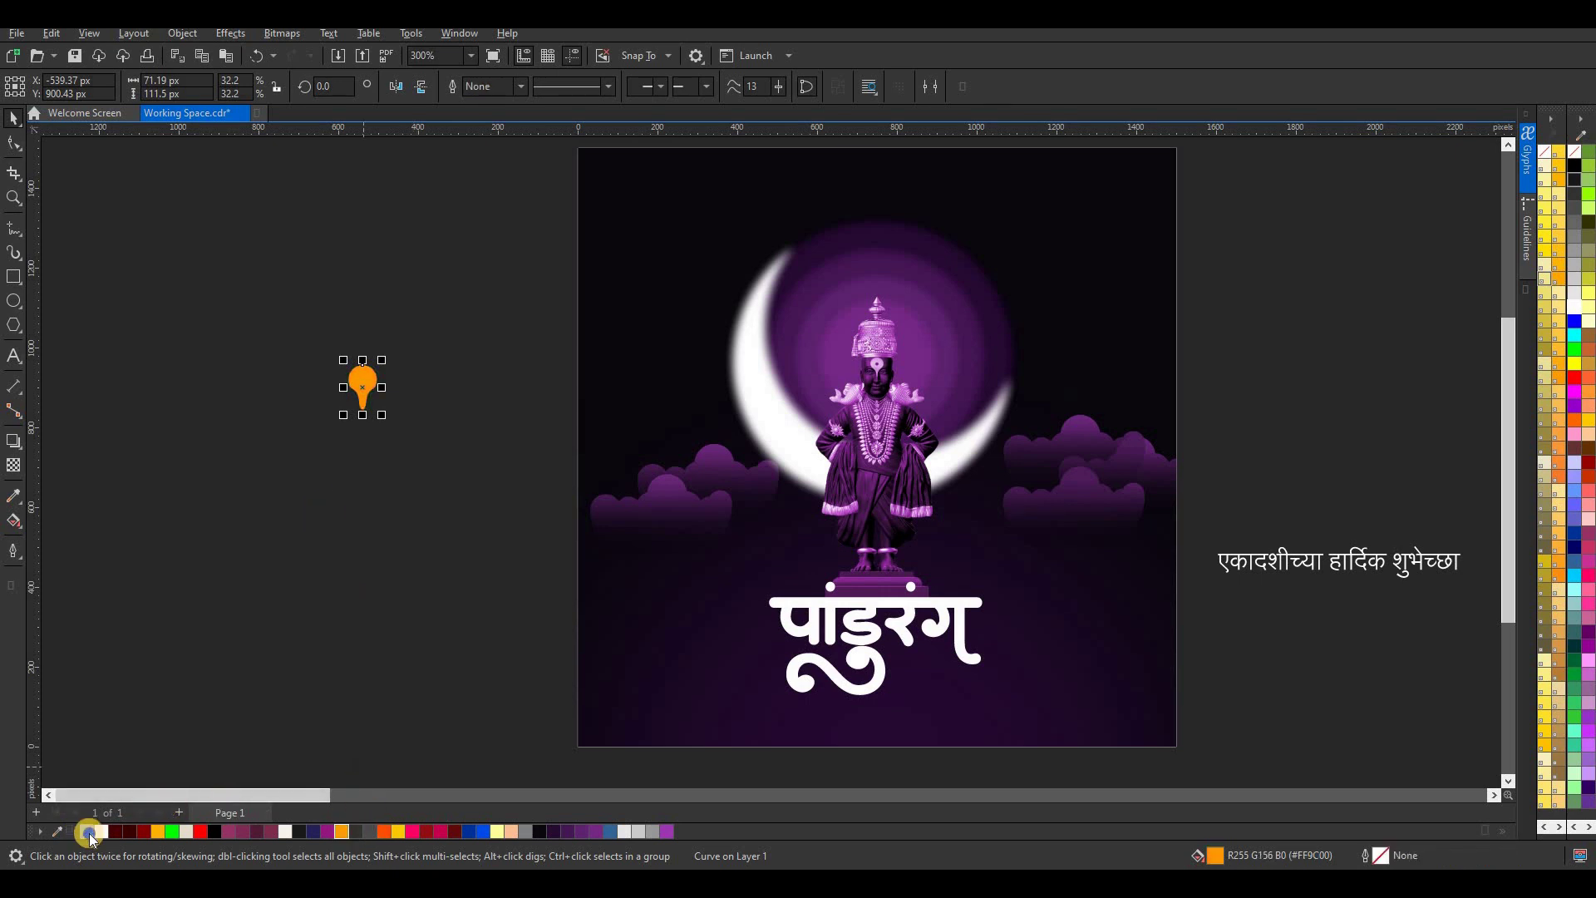
- Draw a black circle about 25 px in diameter with no outline inside the head of the orange shape
{"action": "scroll", "coordinate": [316, 370], "scroll_direction": "up", "scroll_amount": 5}
{"action": "left_click", "coordinate": [13, 301]}
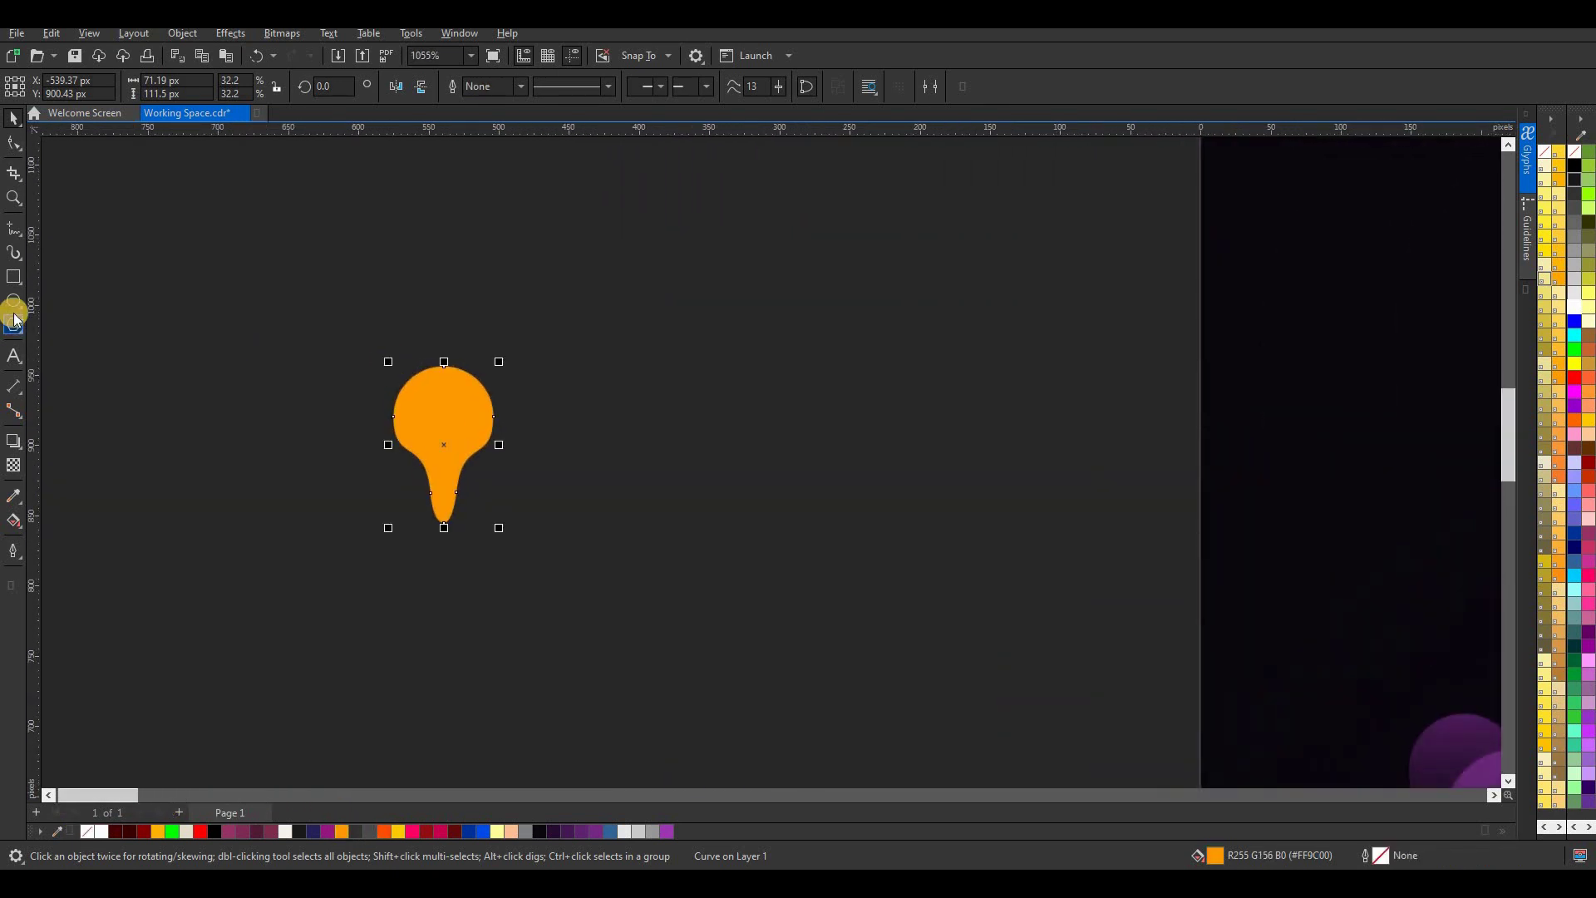
{"action": "mouse_move", "coordinate": [203, 385]}
{"action": "left_mouse_down"}
{"action": "mouse_move", "coordinate": [248, 430]}
{"action": "mouse_move", "coordinate": [442, 425]}
{"action": "left_mouse_up"}
{"action": "left_click", "coordinate": [16, 125]}
{"action": "left_click", "coordinate": [1574, 166]}
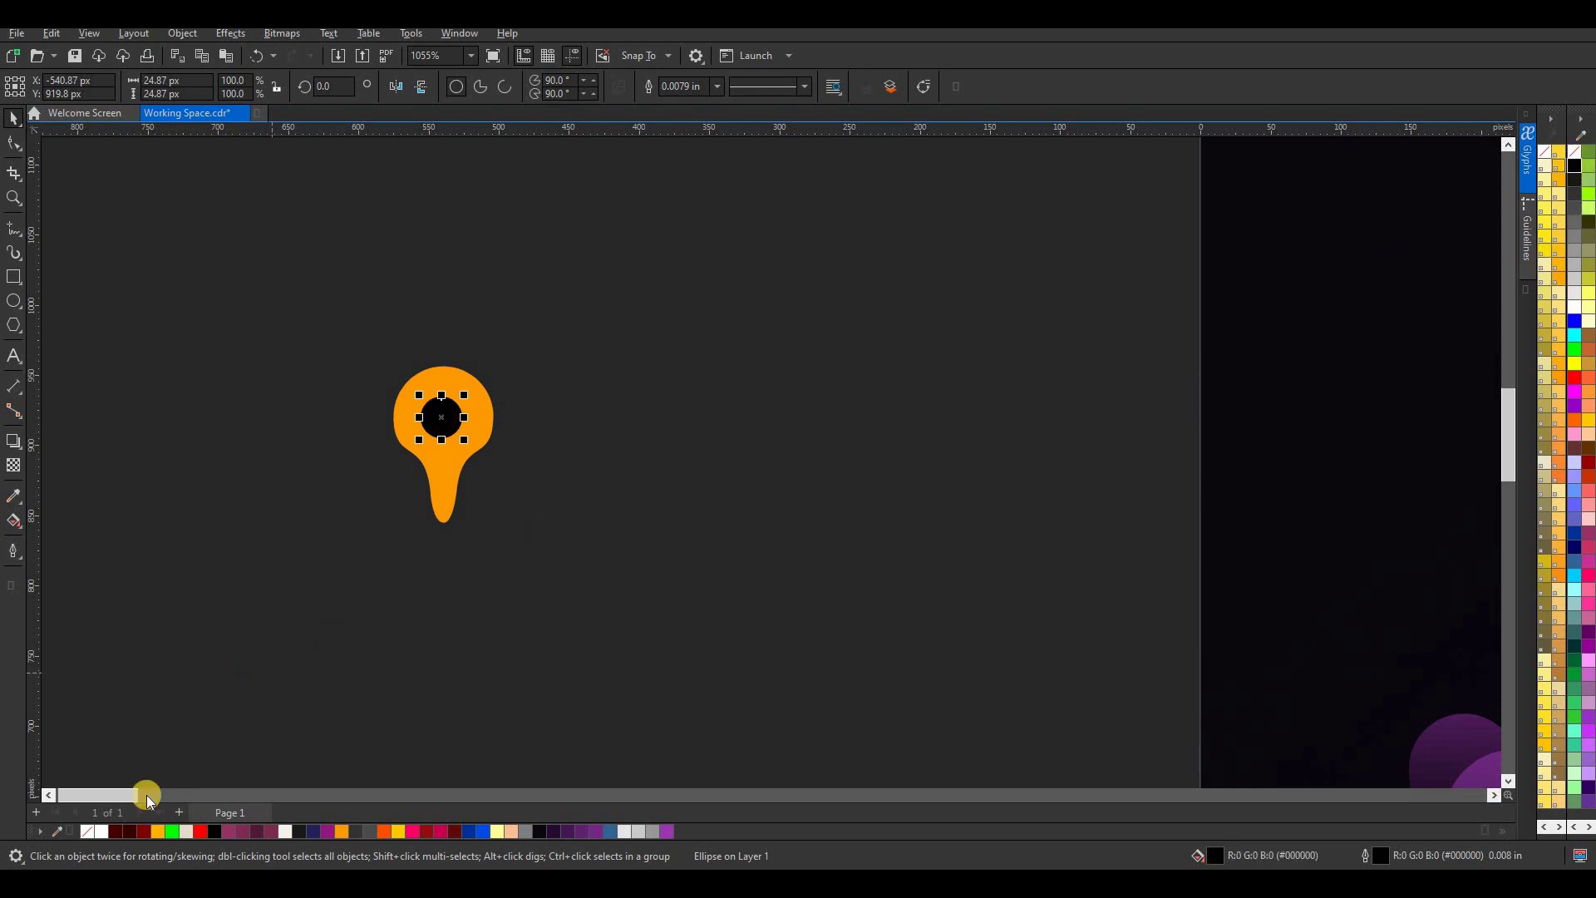
{"action": "right_click", "coordinate": [87, 834]}
- Try to reposition the black circle within the head of the orange shape
{"action": "left_click_drag", "start_coordinate": [282, 337], "coordinate": [595, 616]}
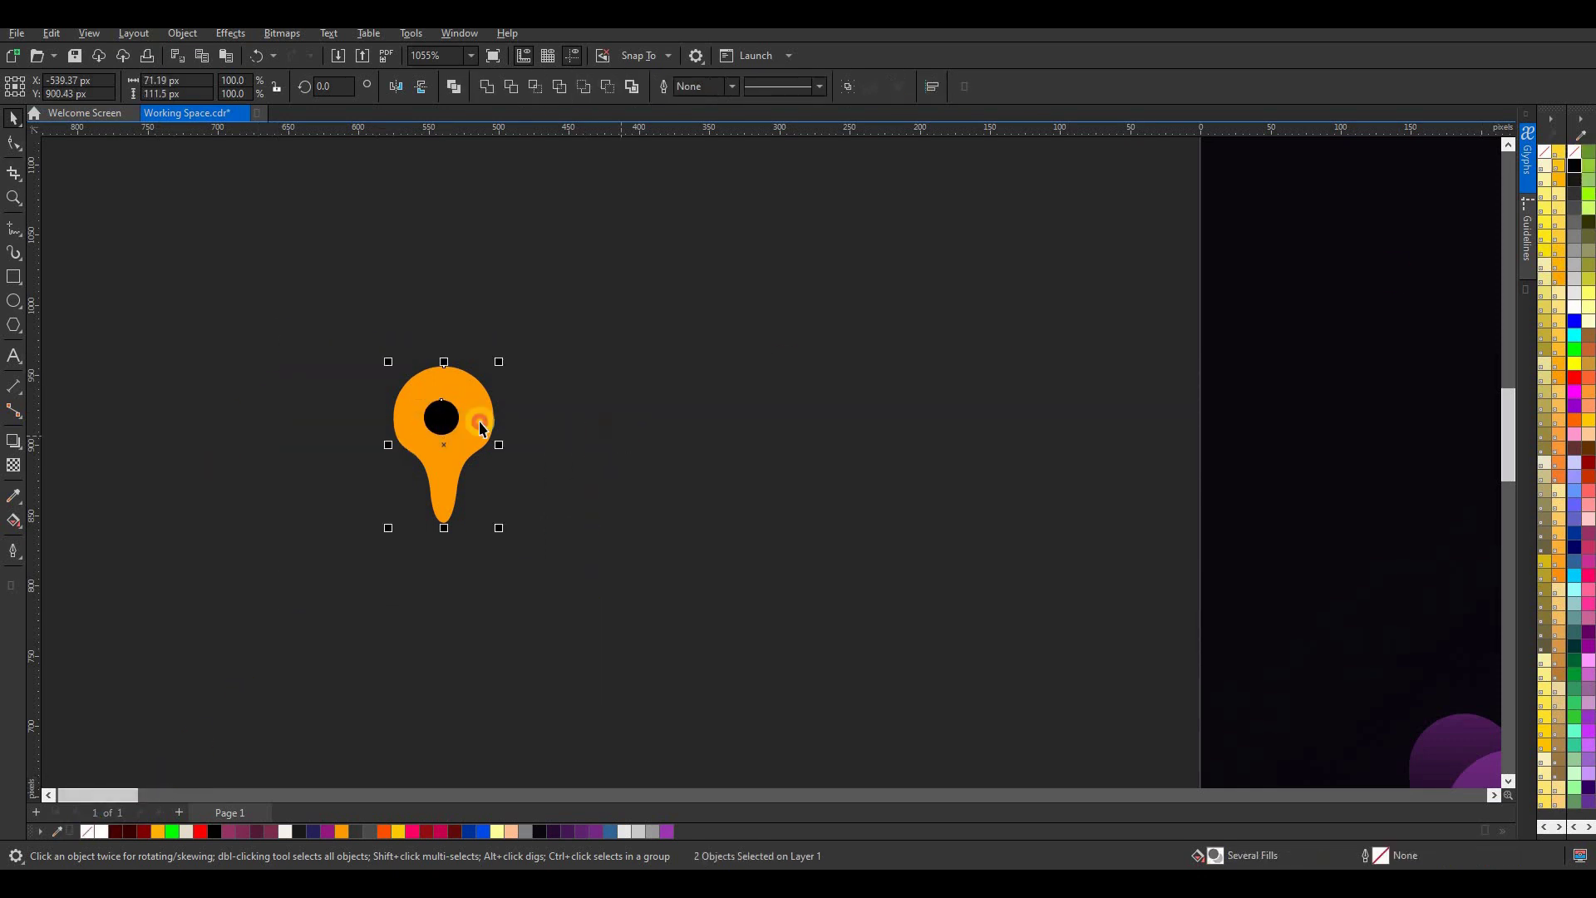
{"action": "key", "text": "Escape"}
{"action": "left_click", "coordinate": [454, 421]}
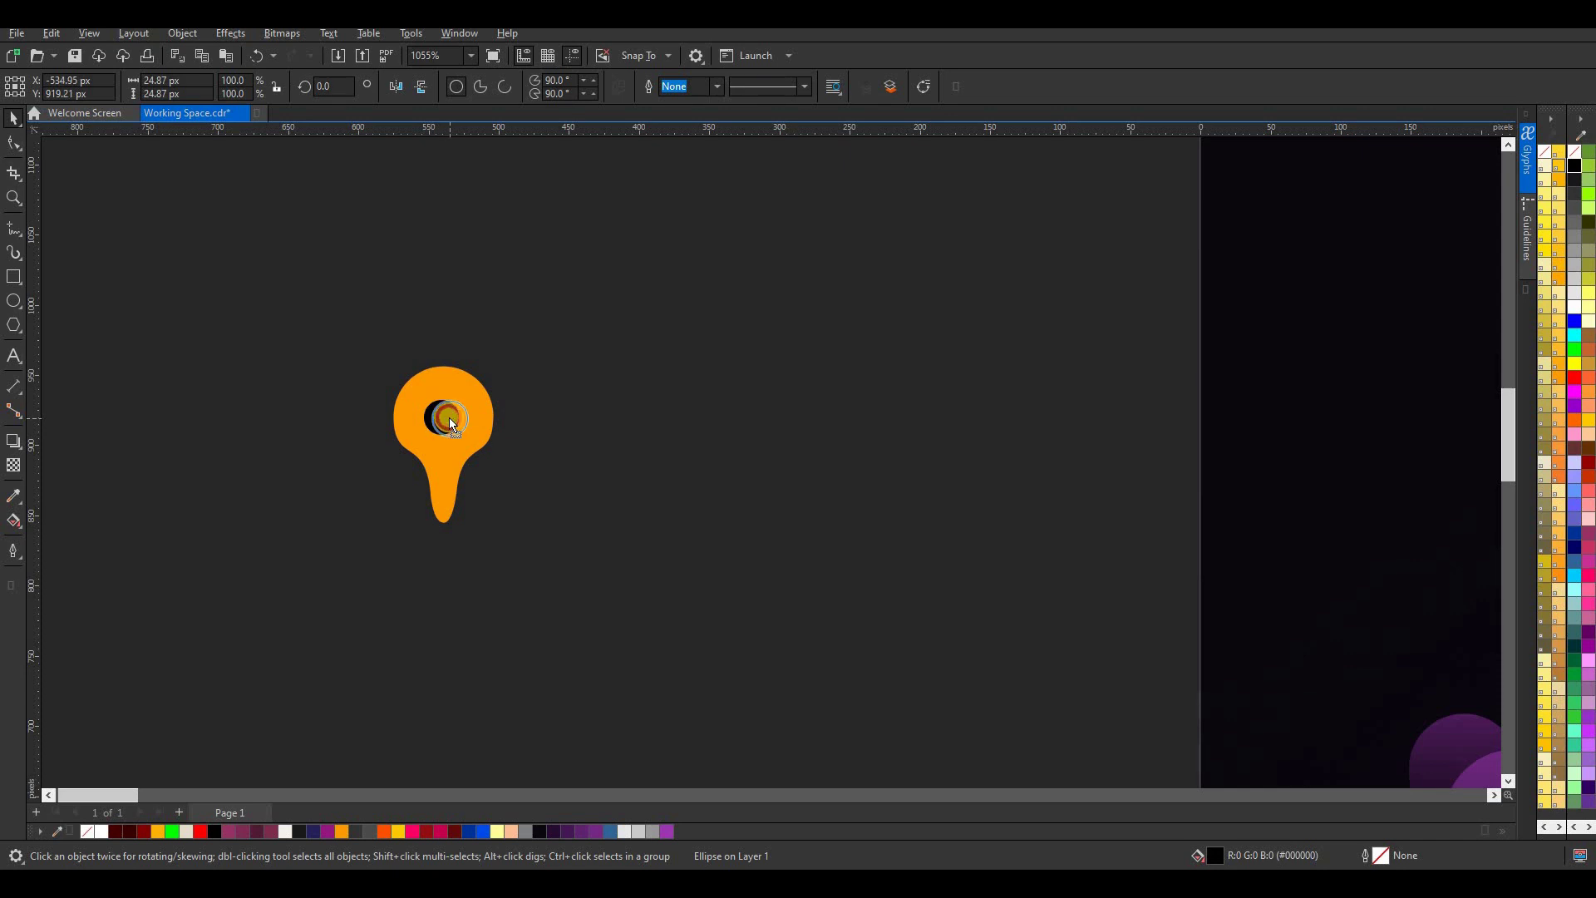
{"action": "left_click_drag", "start_coordinate": [449, 421], "coordinate": [446, 415]}
- Group the orange shape with its black circle
{"action": "left_click_drag", "start_coordinate": [559, 324], "coordinate": [350, 652]}
{"action": "left_click", "coordinate": [182, 33]}
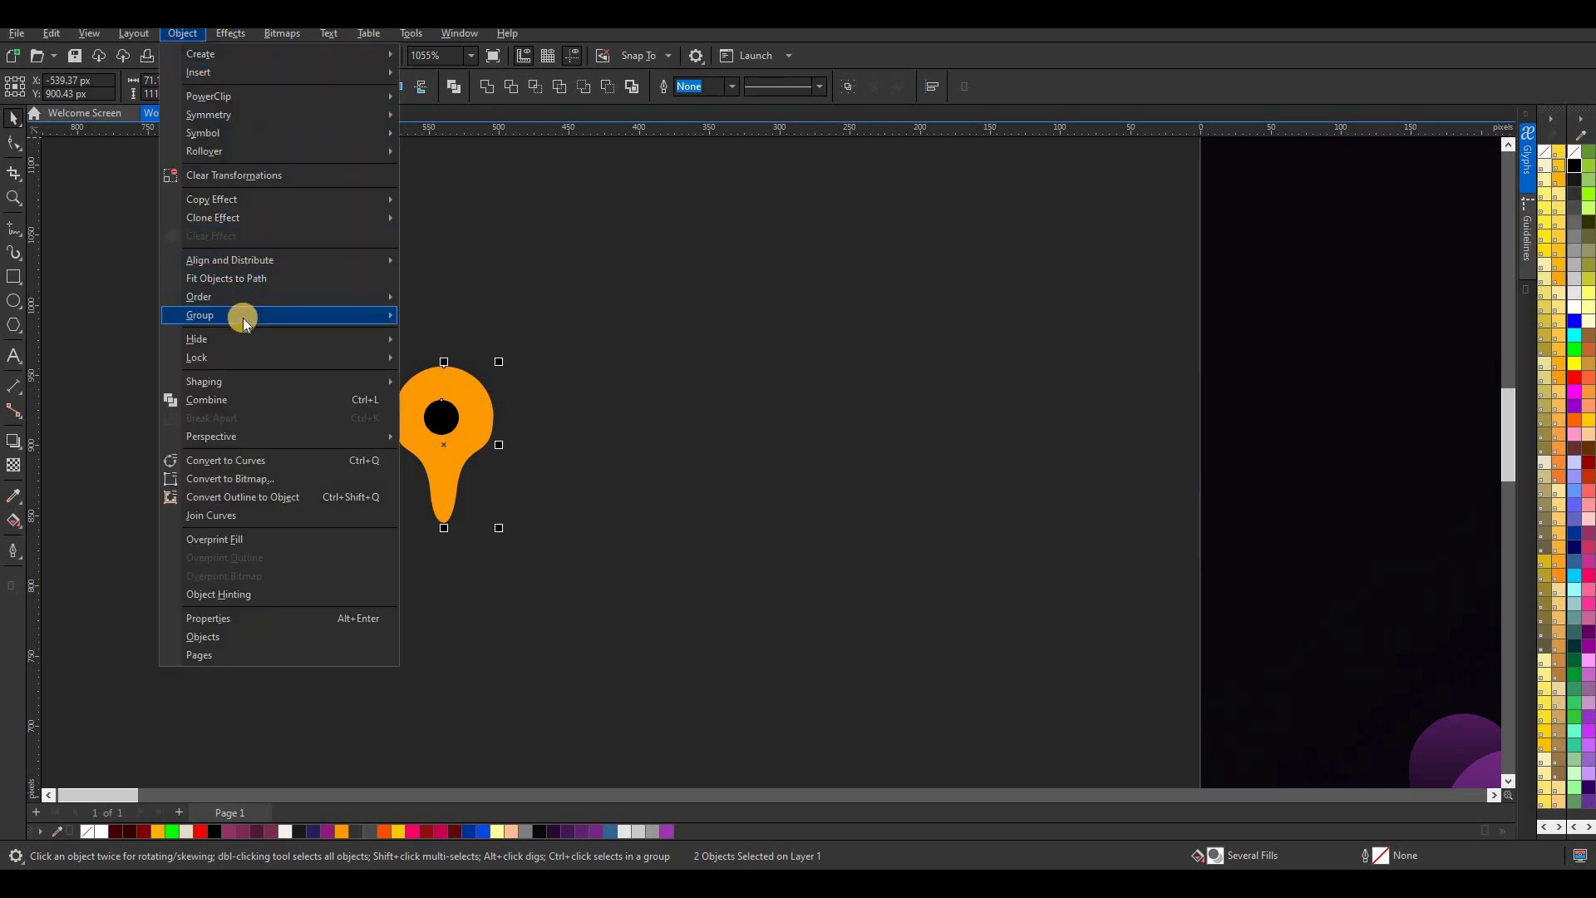
{"action": "mouse_move", "coordinate": [243, 316]}
{"action": "left_click", "coordinate": [441, 312]}
{"action": "left_click", "coordinate": [328, 303]}
- Place the grouped orange ornament over the first dot of the पांडुरंग title, with its tail overlapping the headline bar
{"action": "scroll", "coordinate": [328, 304], "scroll_direction": "down", "scroll_amount": 1}
{"action": "scroll", "coordinate": [328, 303], "scroll_direction": "down", "scroll_amount": 4}
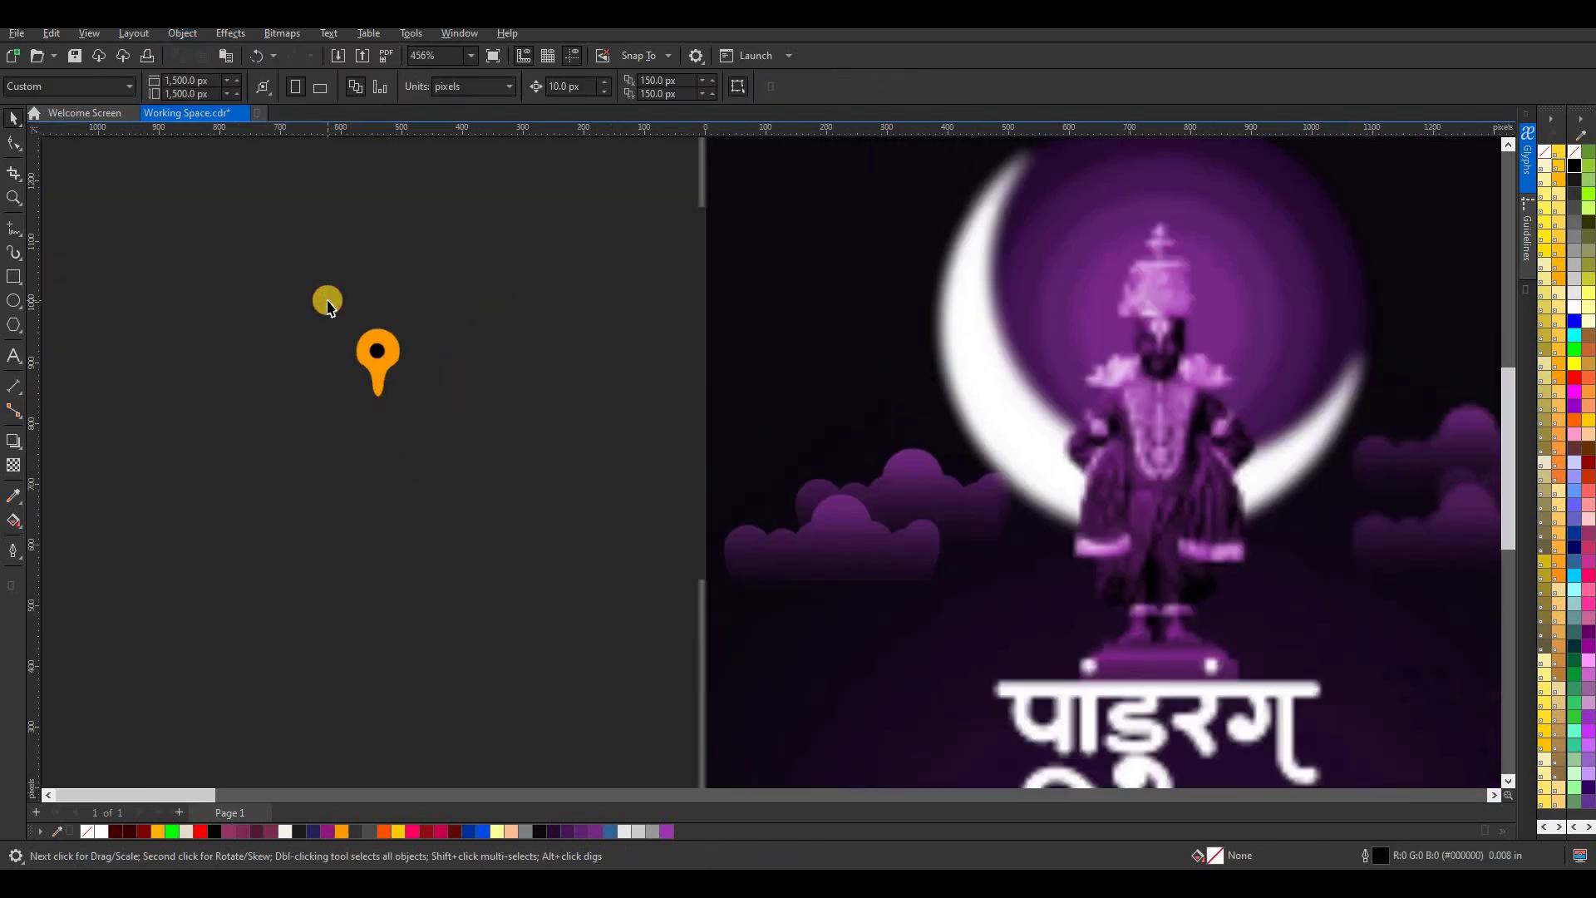
{"action": "left_click_drag", "start_coordinate": [367, 346], "coordinate": [910, 567]}
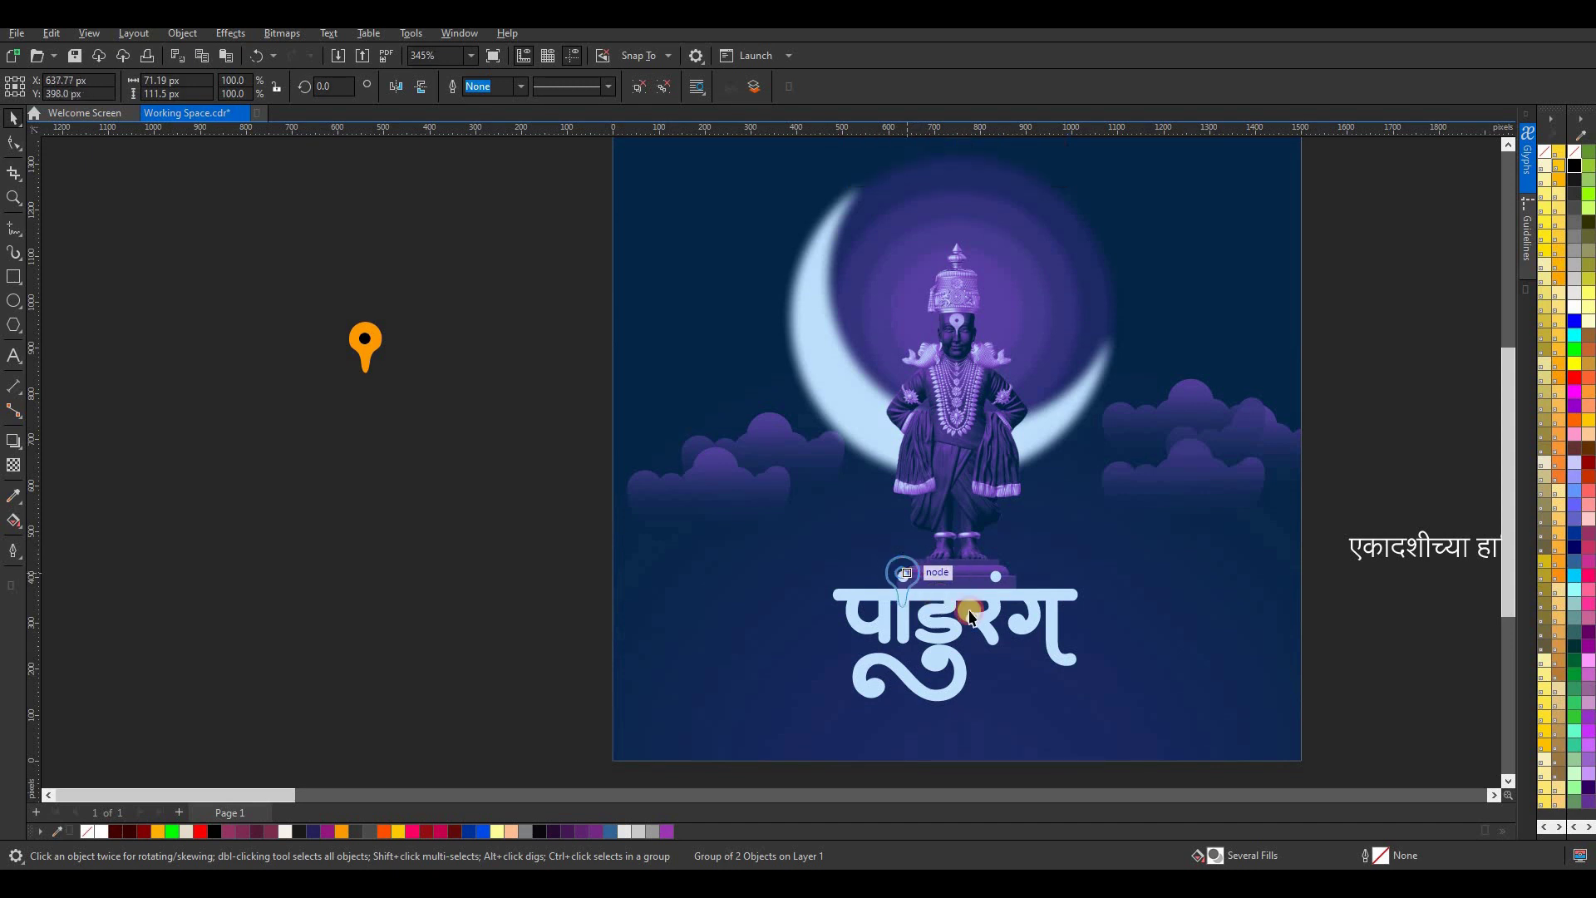
{"action": "scroll", "coordinate": [911, 567], "scroll_direction": "up", "scroll_amount": 3}
{"action": "scroll", "coordinate": [817, 555], "scroll_direction": "up", "scroll_amount": 1}
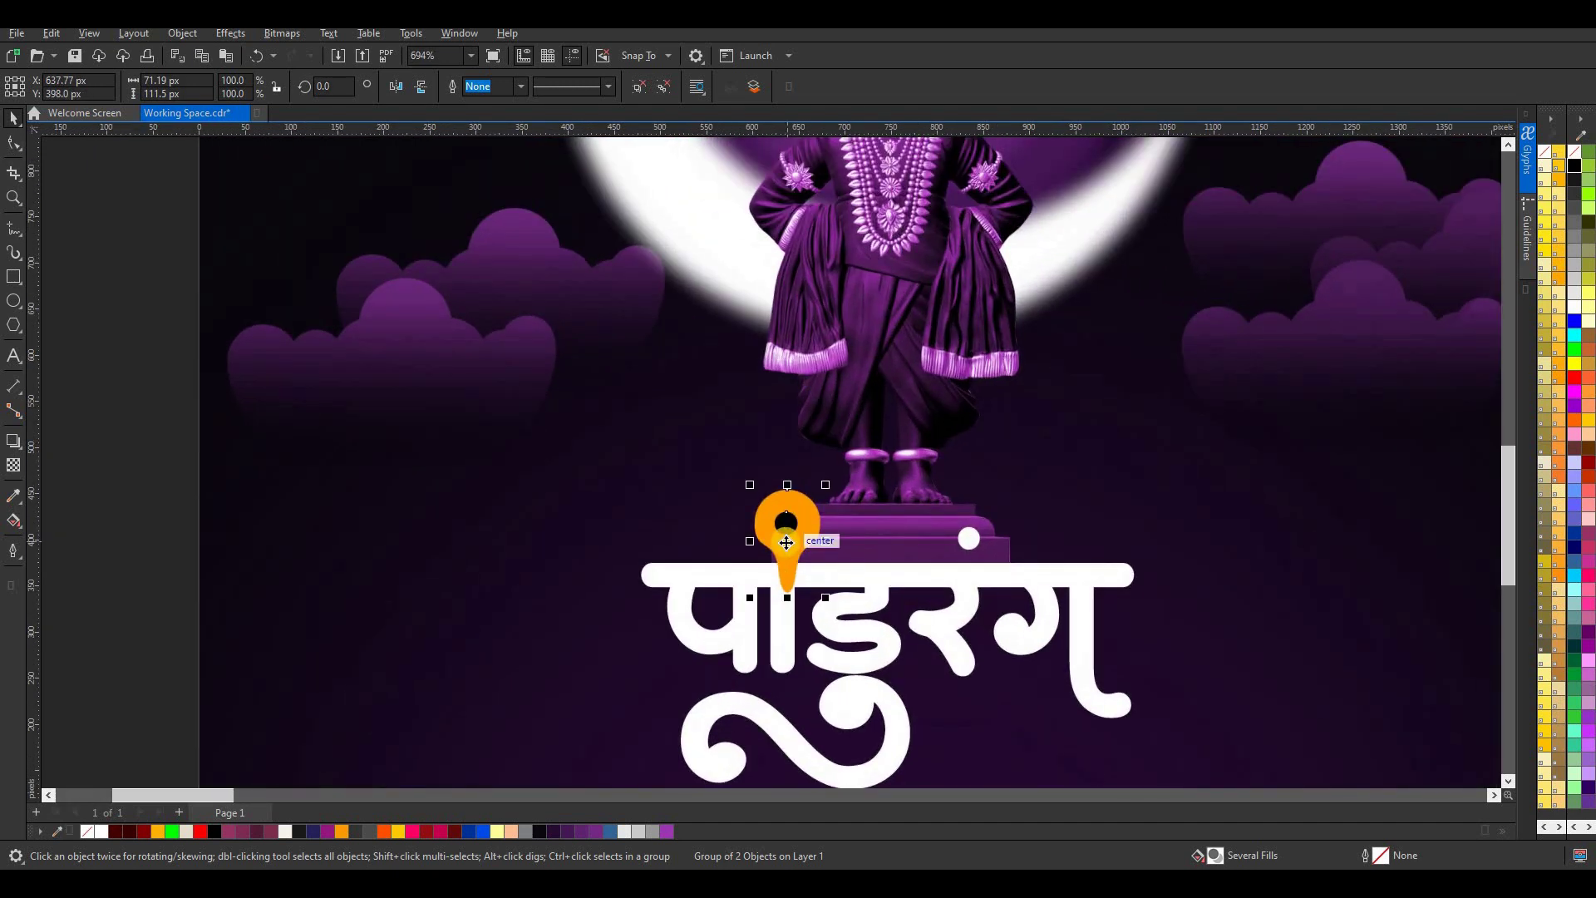
{"action": "left_click_drag", "start_coordinate": [782, 543], "coordinate": [789, 553]}
{"action": "scroll", "coordinate": [781, 542], "scroll_direction": "up", "scroll_amount": 4}
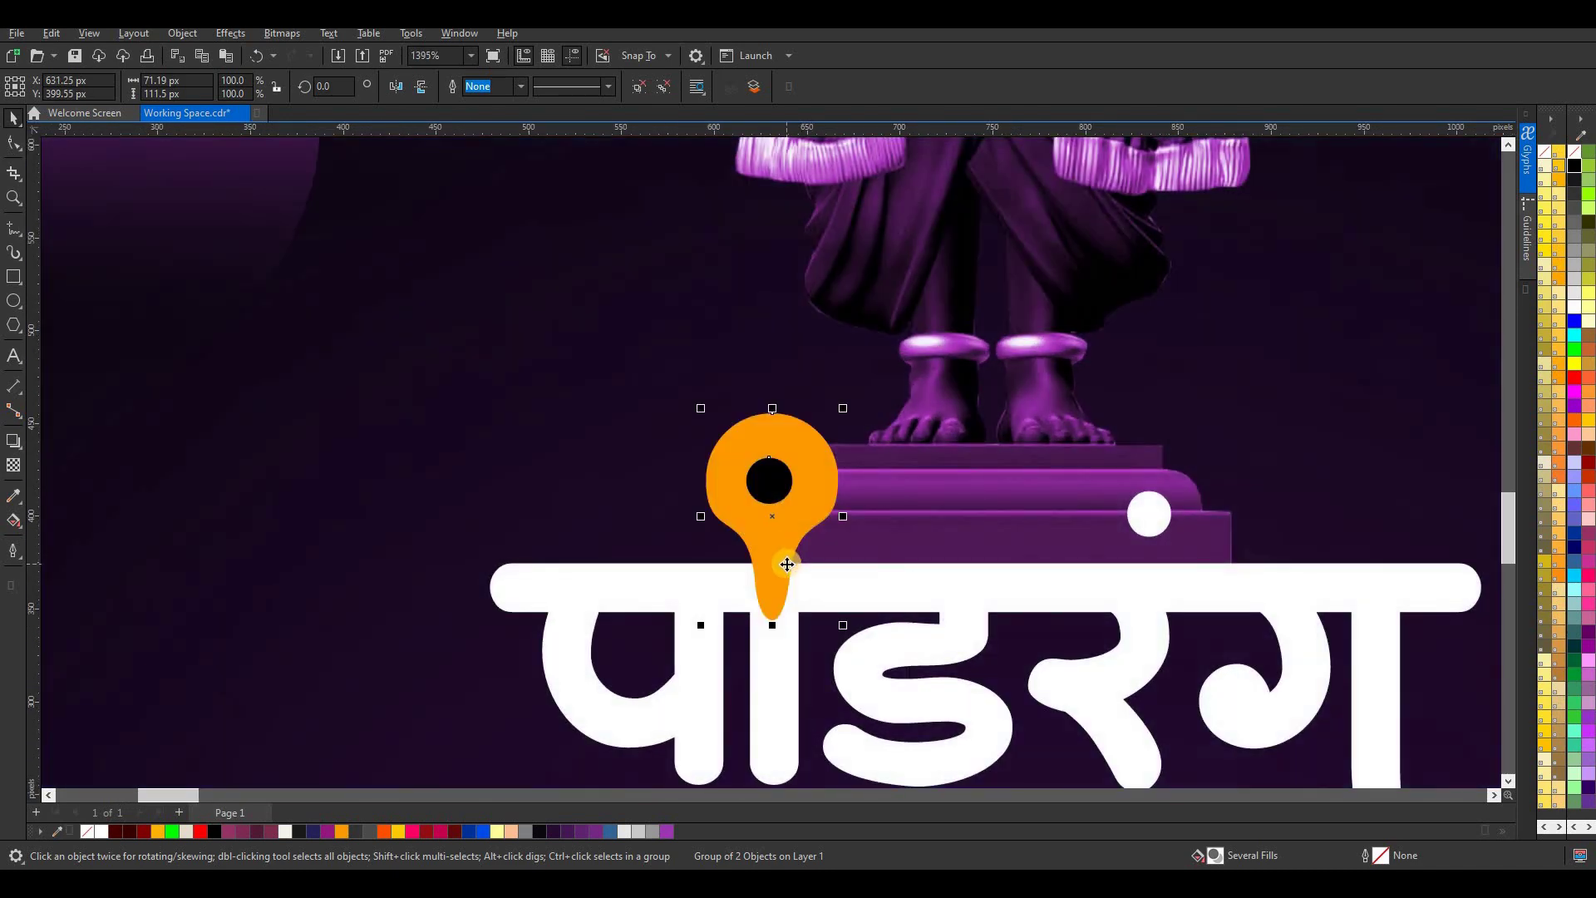
{"action": "scroll", "coordinate": [744, 551], "scroll_direction": "down", "scroll_amount": 2}
{"action": "scroll", "coordinate": [748, 553], "scroll_direction": "up", "scroll_amount": 5}
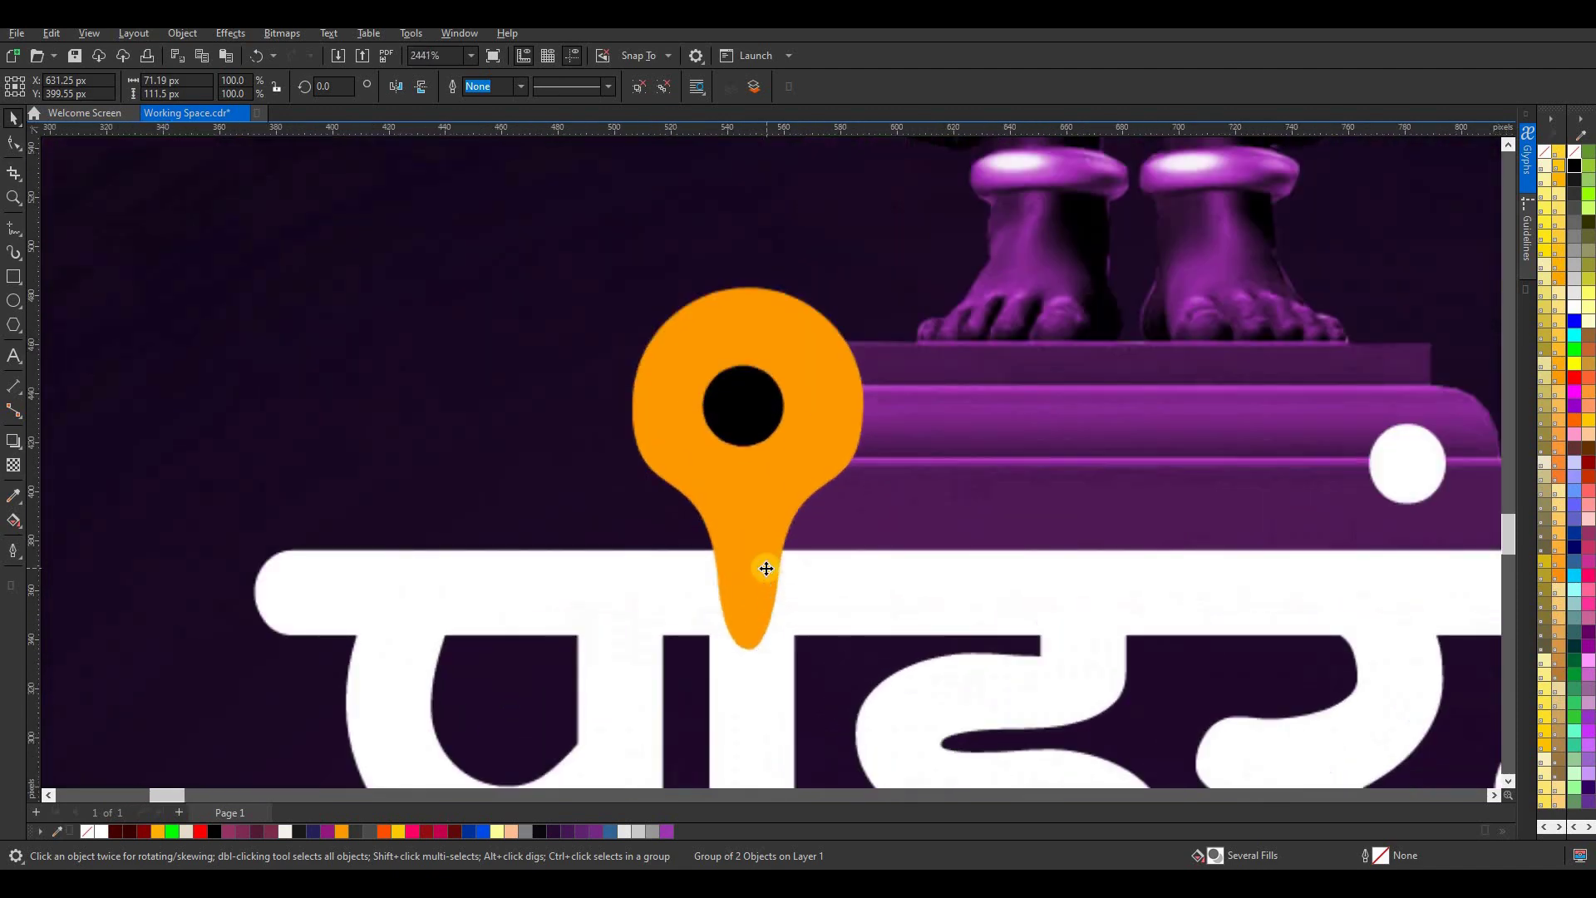
- Nudge the grouped orange ornament into line with the vertical stem of the पांडुरंग title's first letter
{"action": "left_click_drag", "start_coordinate": [762, 566], "coordinate": [760, 565]}
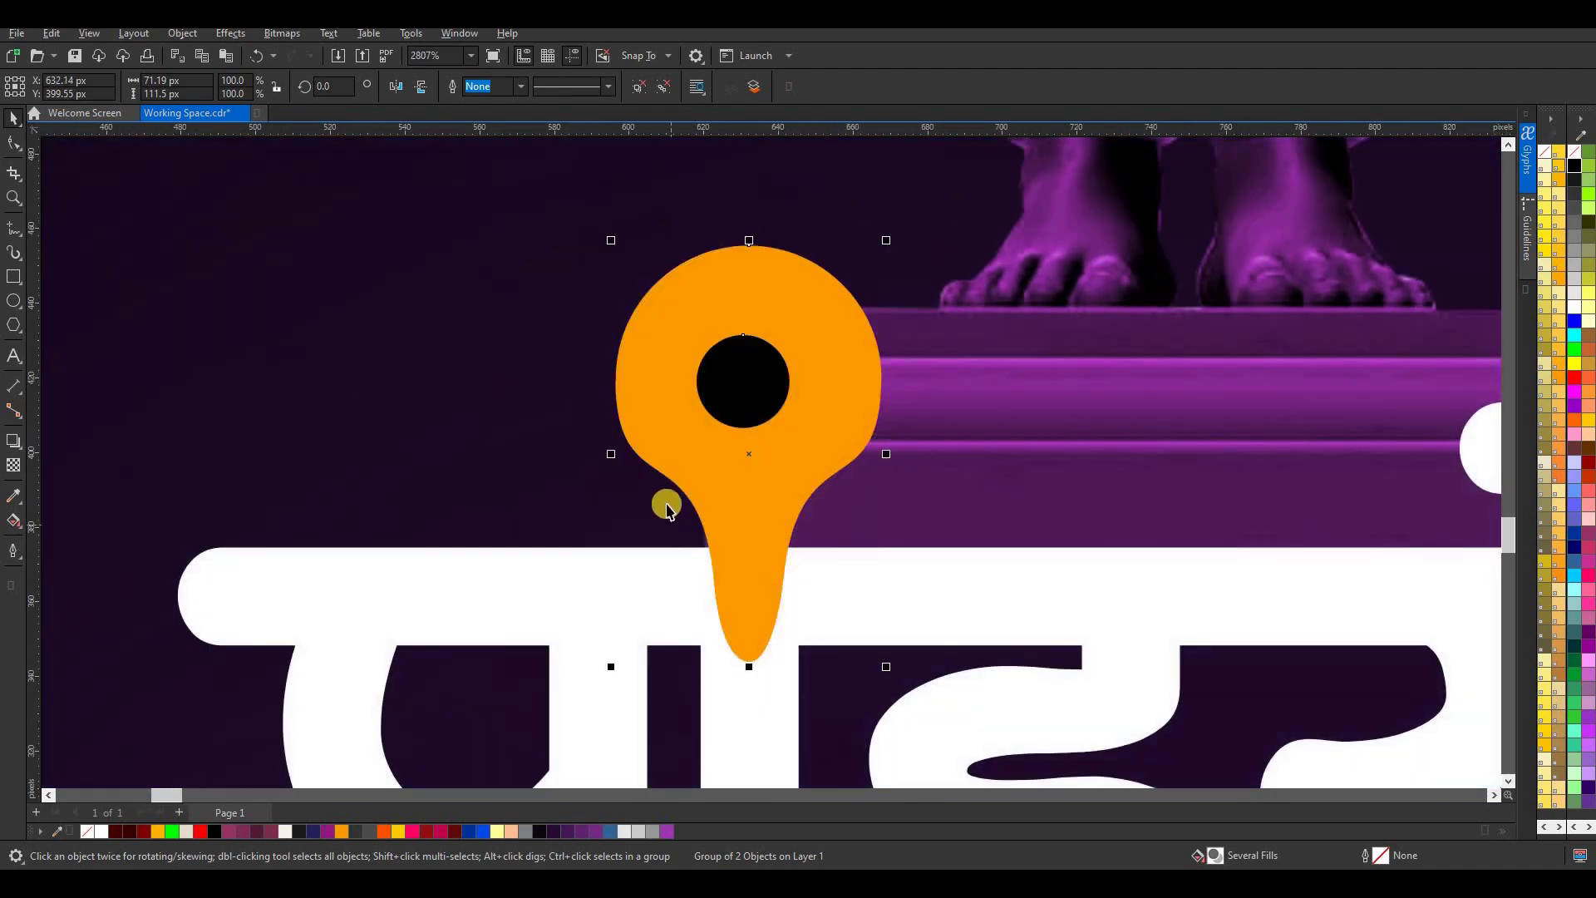
{"action": "scroll", "coordinate": [640, 415], "scroll_direction": "down", "scroll_amount": 2}
{"action": "scroll", "coordinate": [640, 416], "scroll_direction": "down", "scroll_amount": 2}
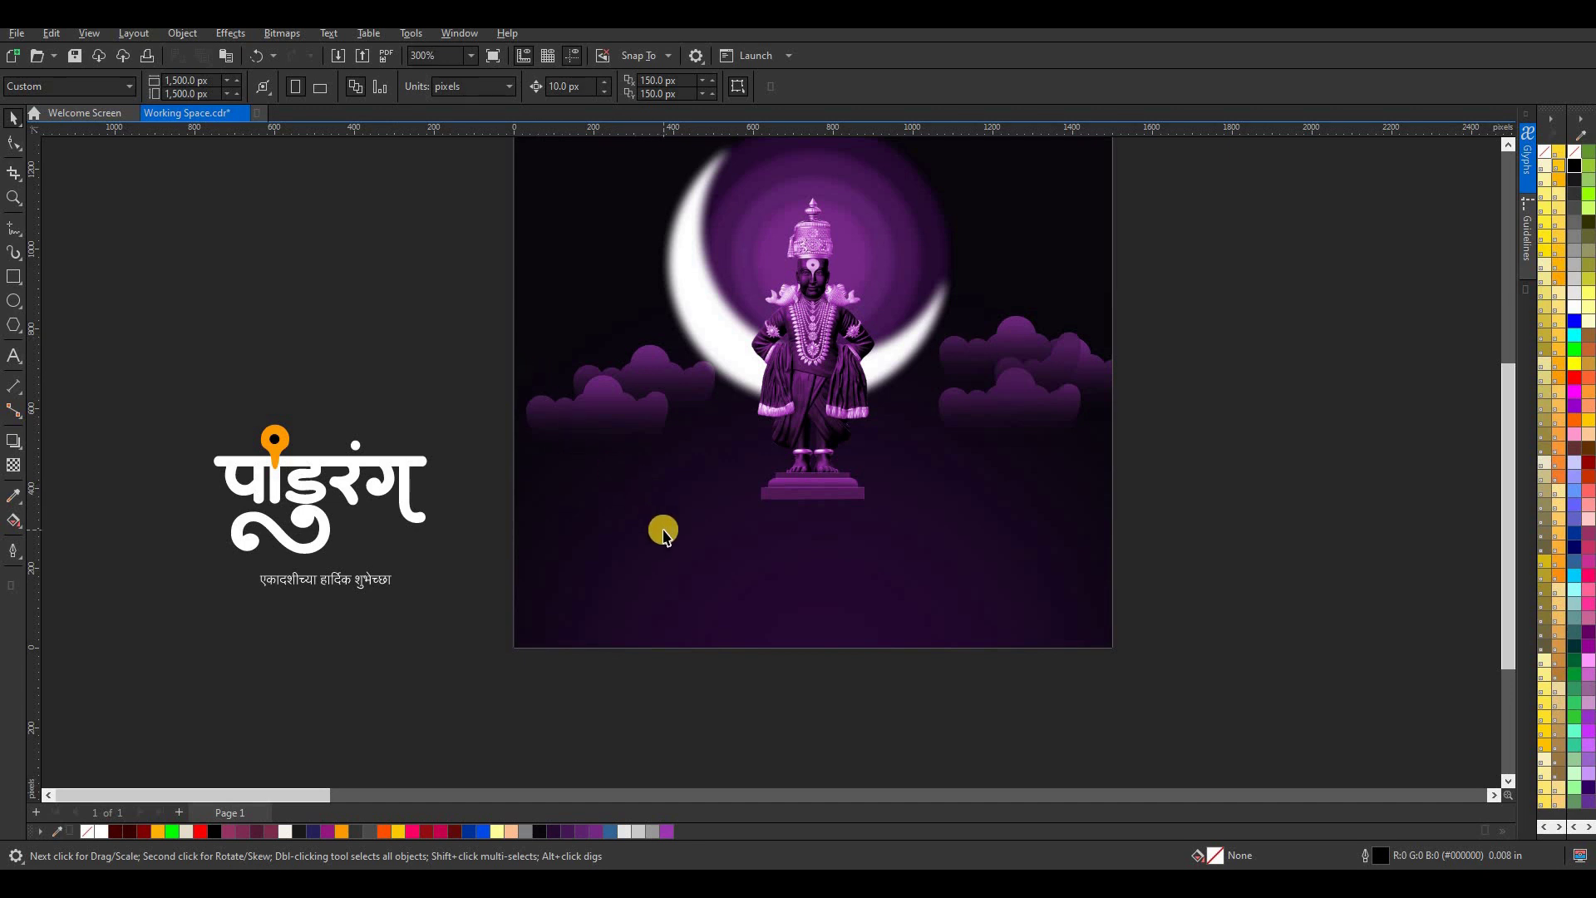
- Draw a freehand stepped ridge line about 1,519 px wide and 253 px high across the poster's lower part, peaking at the statue's base
{"action": "left_click", "coordinate": [12, 304]}
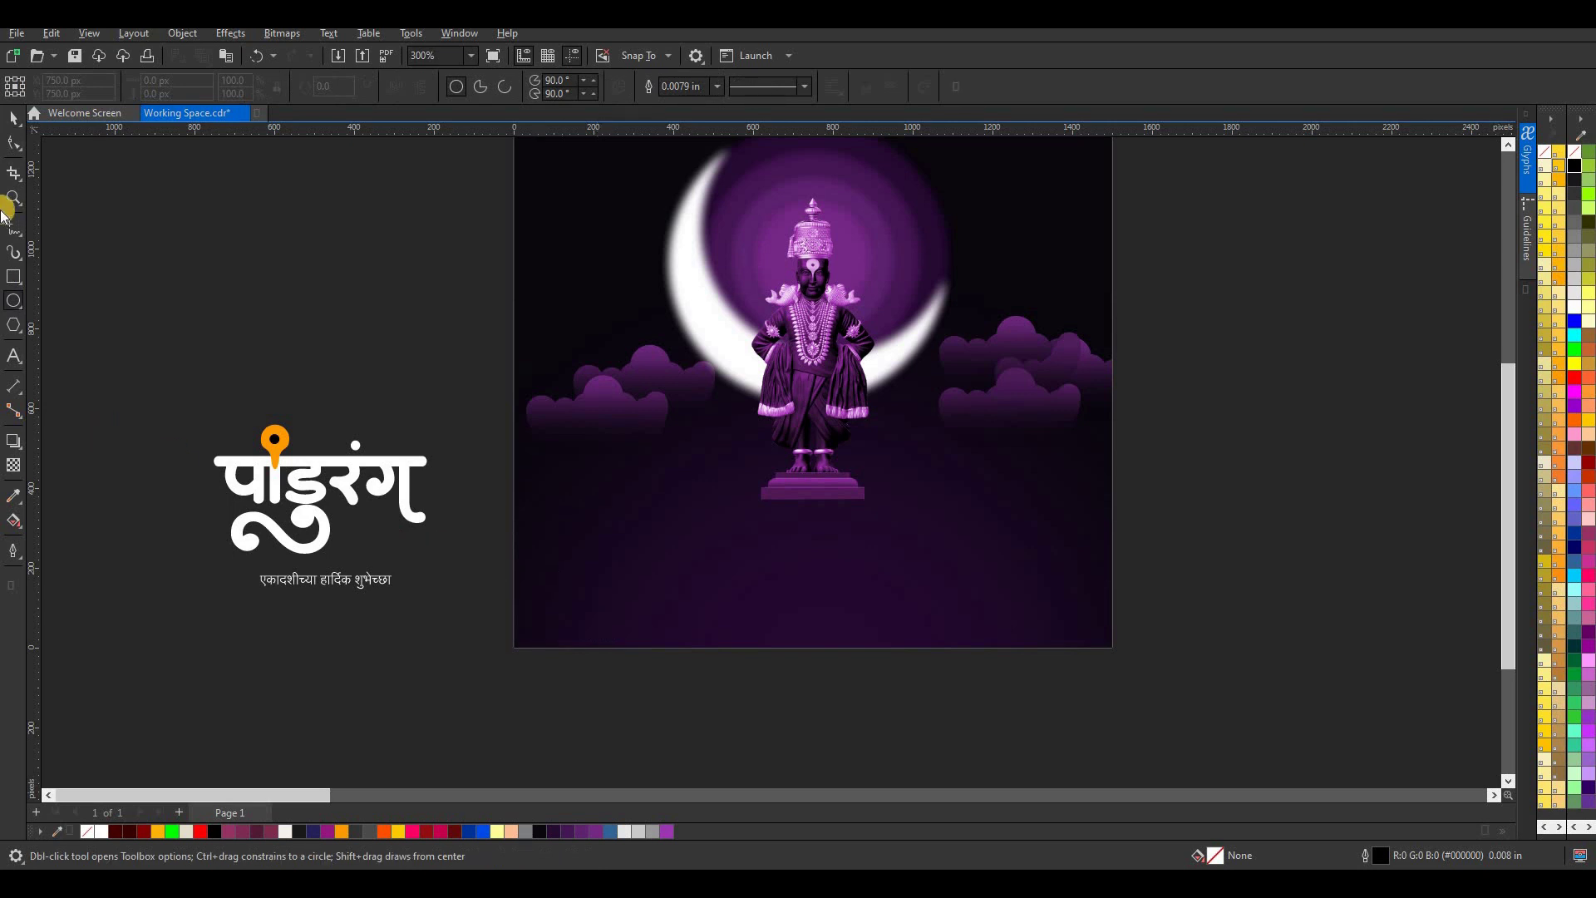
{"action": "left_click", "coordinate": [16, 232]}
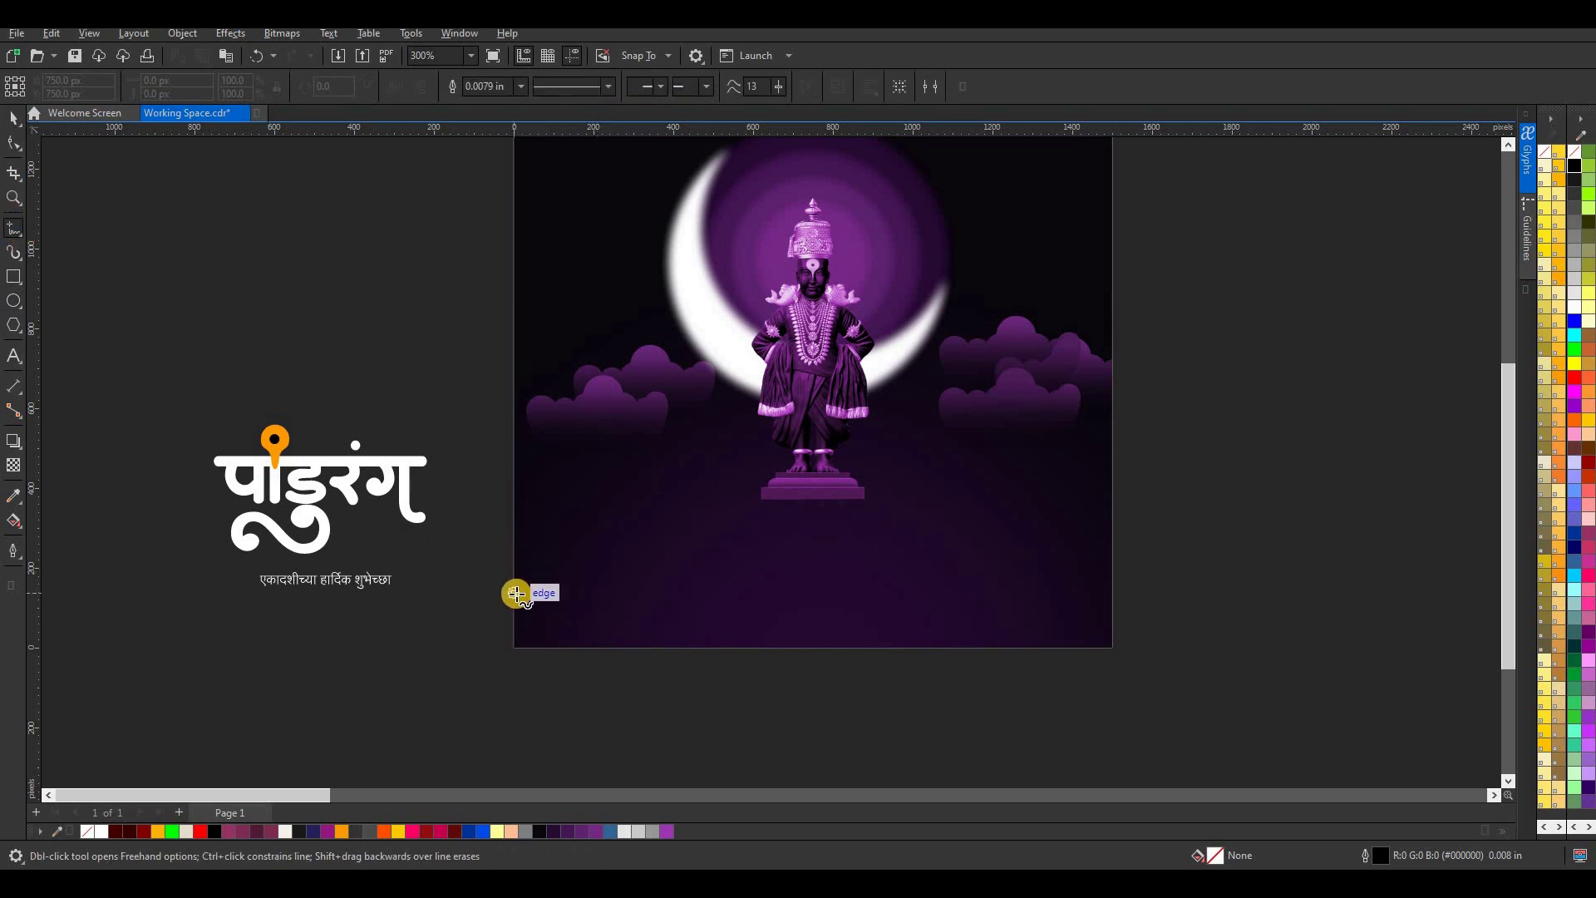
{"action": "mouse_move", "coordinate": [529, 593]}
{"action": "left_mouse_down"}
{"action": "mouse_move", "coordinate": [577, 595]}
{"action": "mouse_move", "coordinate": [597, 569]}
{"action": "mouse_move", "coordinate": [731, 507]}
{"action": "mouse_move", "coordinate": [789, 497]}
{"action": "mouse_move", "coordinate": [866, 495]}
{"action": "mouse_move", "coordinate": [903, 524]}
{"action": "mouse_move", "coordinate": [1121, 592]}
{"action": "left_mouse_up"}
{"action": "left_click", "coordinate": [13, 118]}
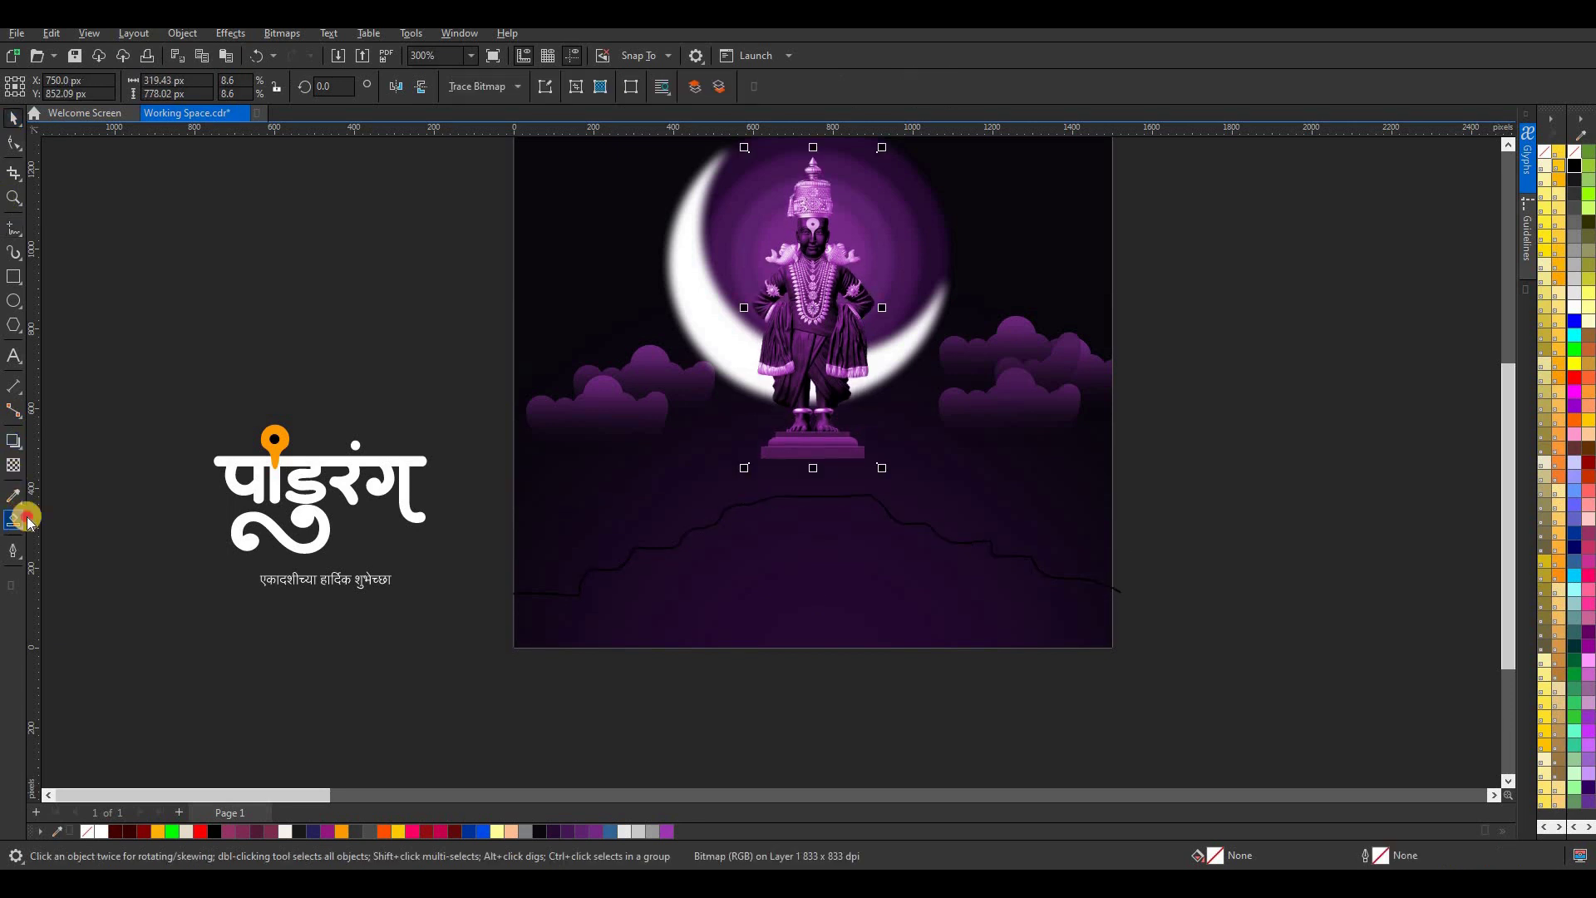
- Create a hill shape with Smart Fill from the area enclosed below the ridge line, without an outline
{"action": "left_click", "coordinate": [26, 519]}
{"action": "left_click", "coordinate": [791, 560]}
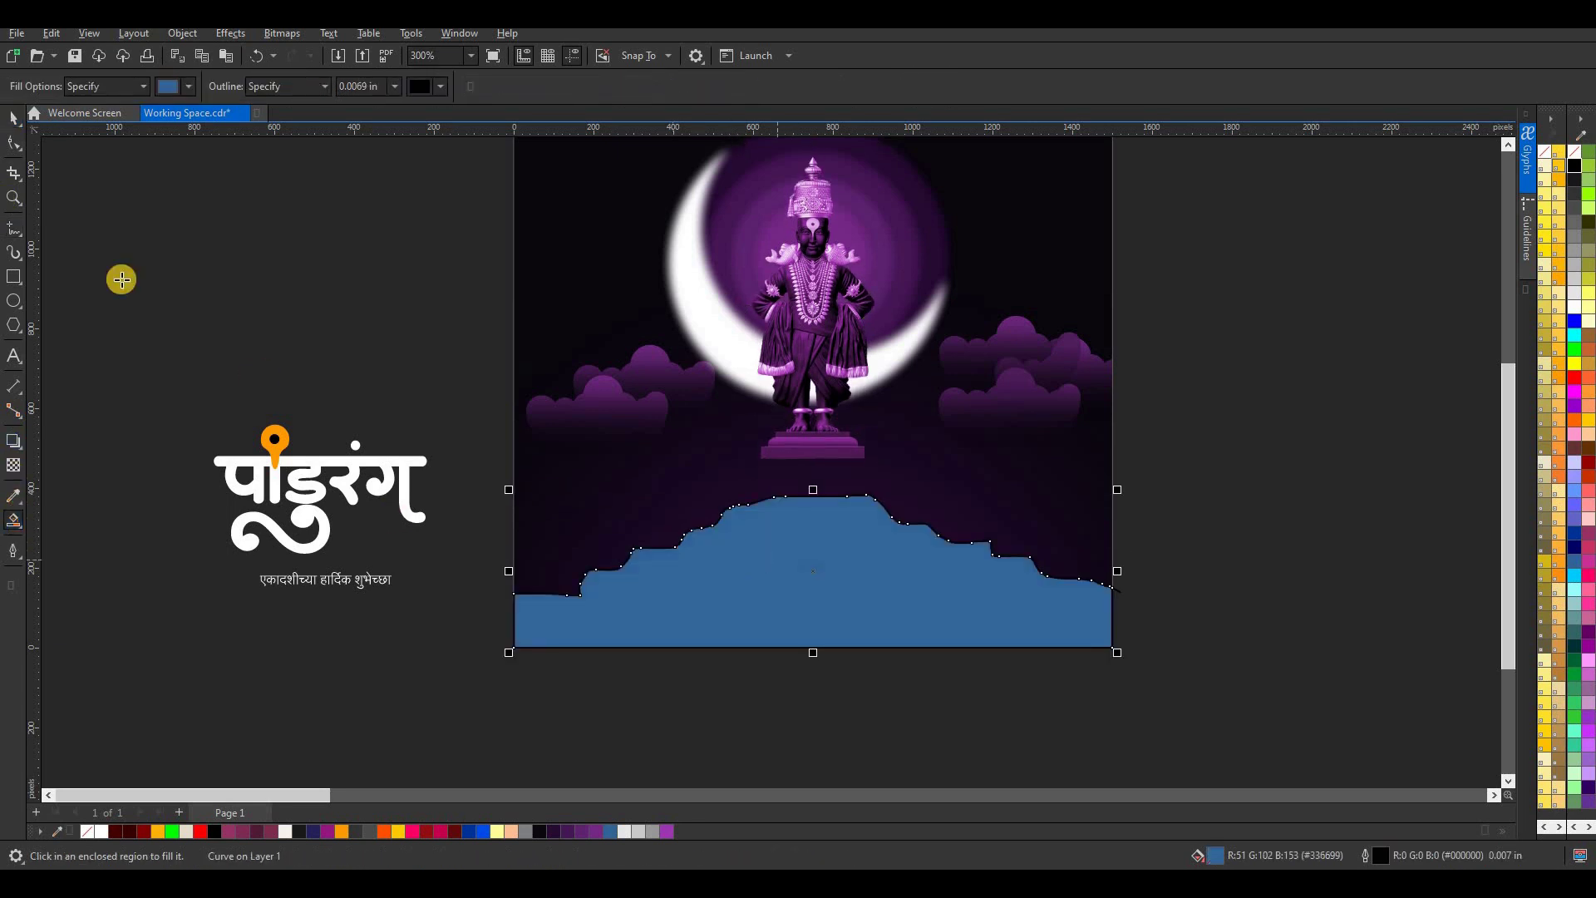
{"action": "left_click", "coordinate": [11, 118]}
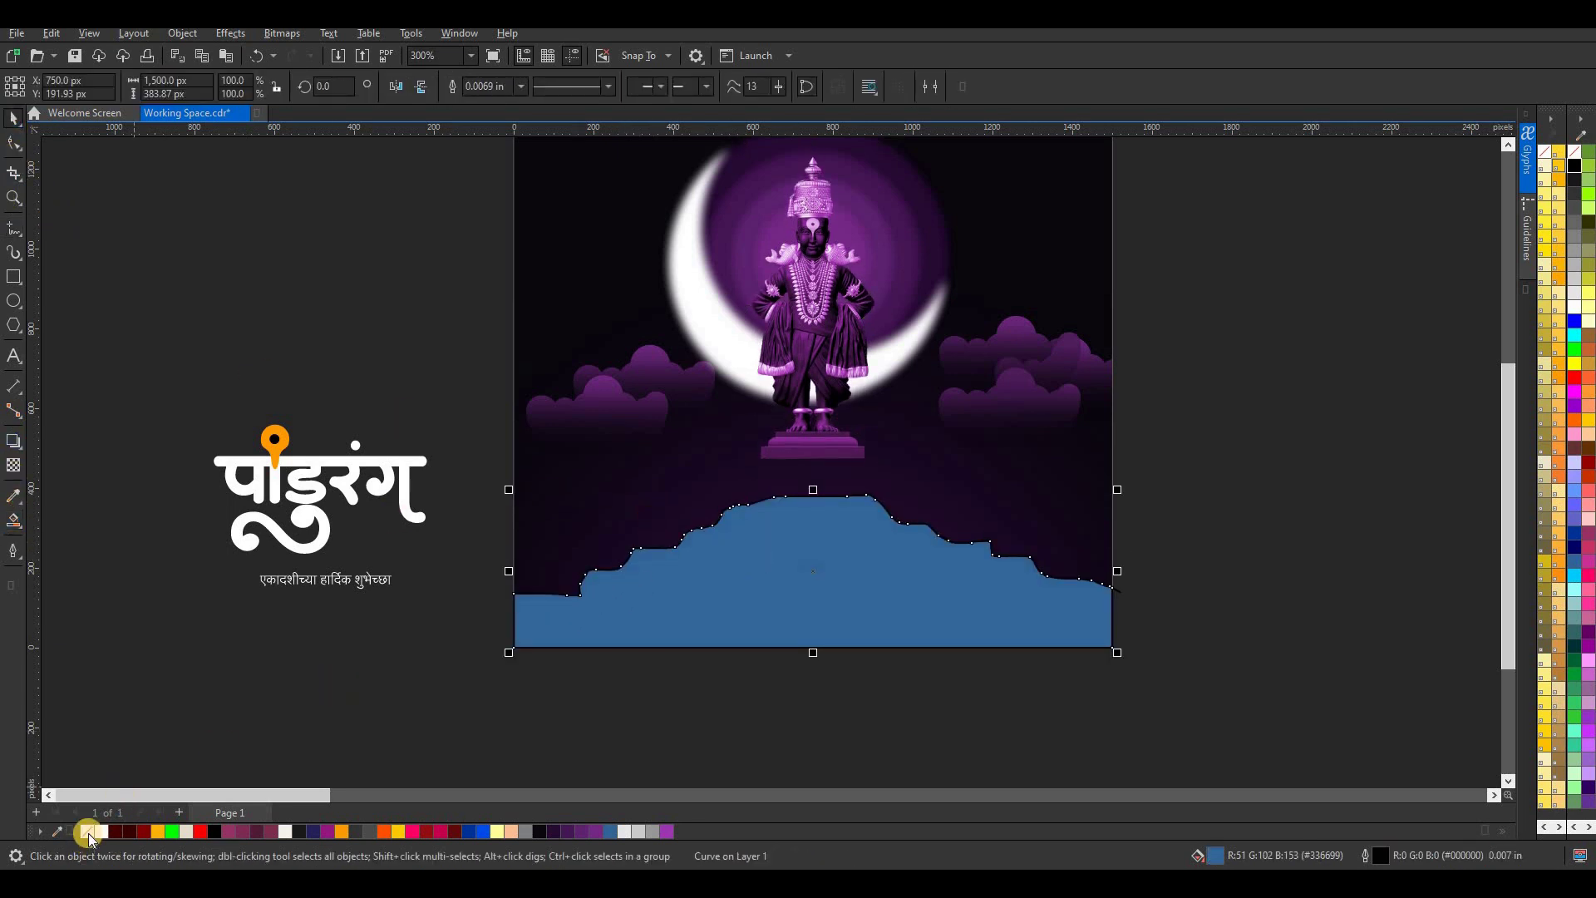
- Delete the freehand ridge line and fill the hill shape with near-black R11 G9 B14 (#0B090E)
{"action": "left_click_drag", "start_coordinate": [488, 453], "coordinate": [1192, 636]}
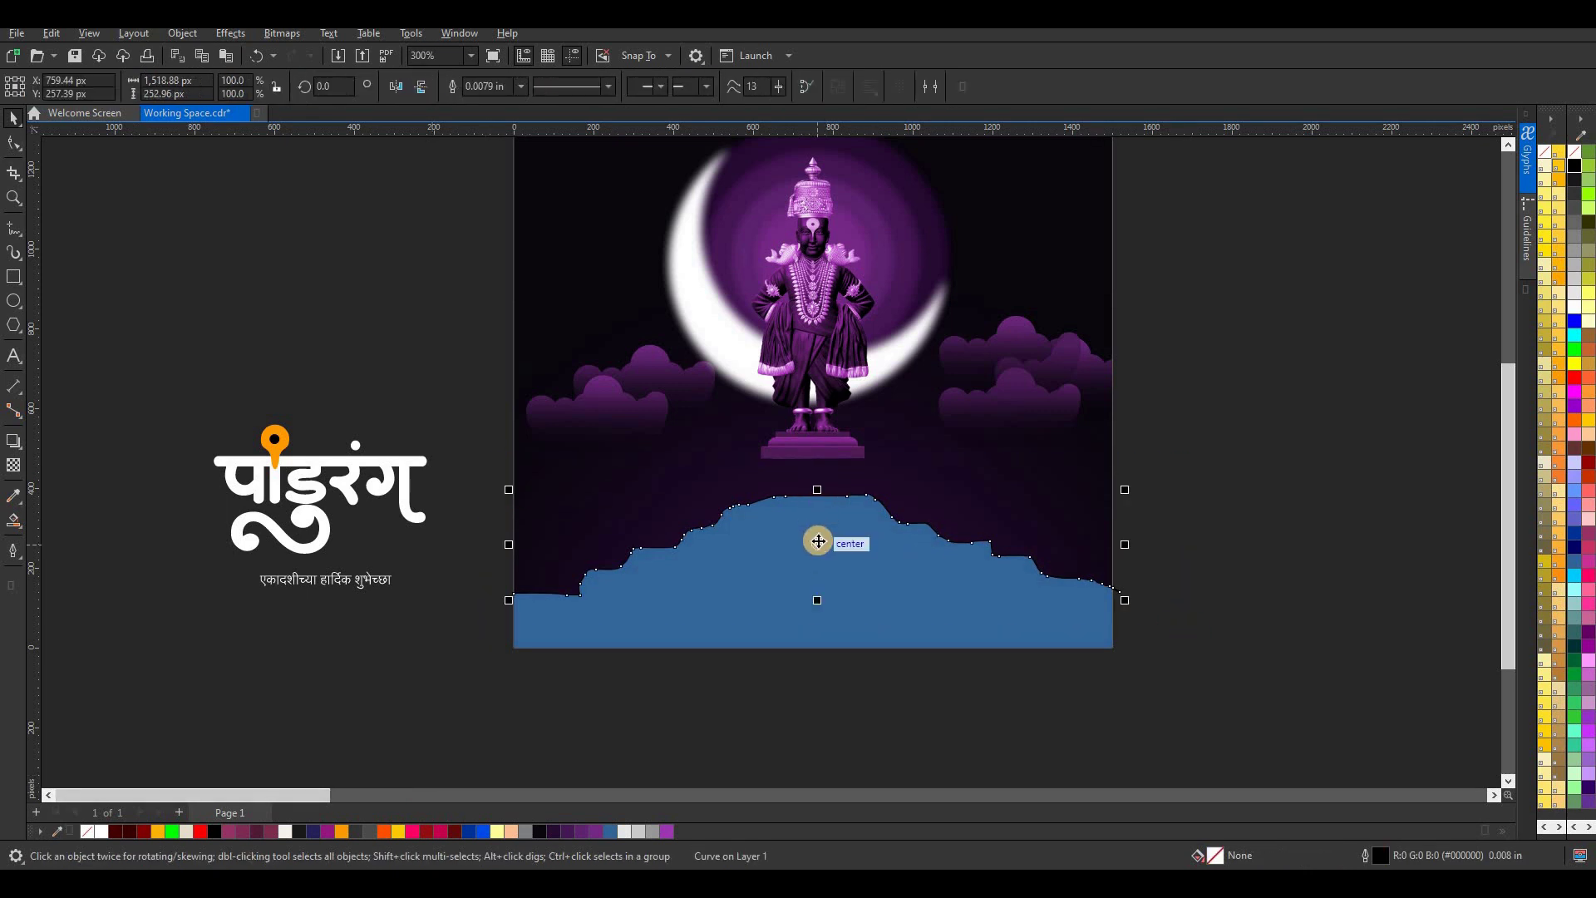
{"action": "right_click", "coordinate": [818, 540]}
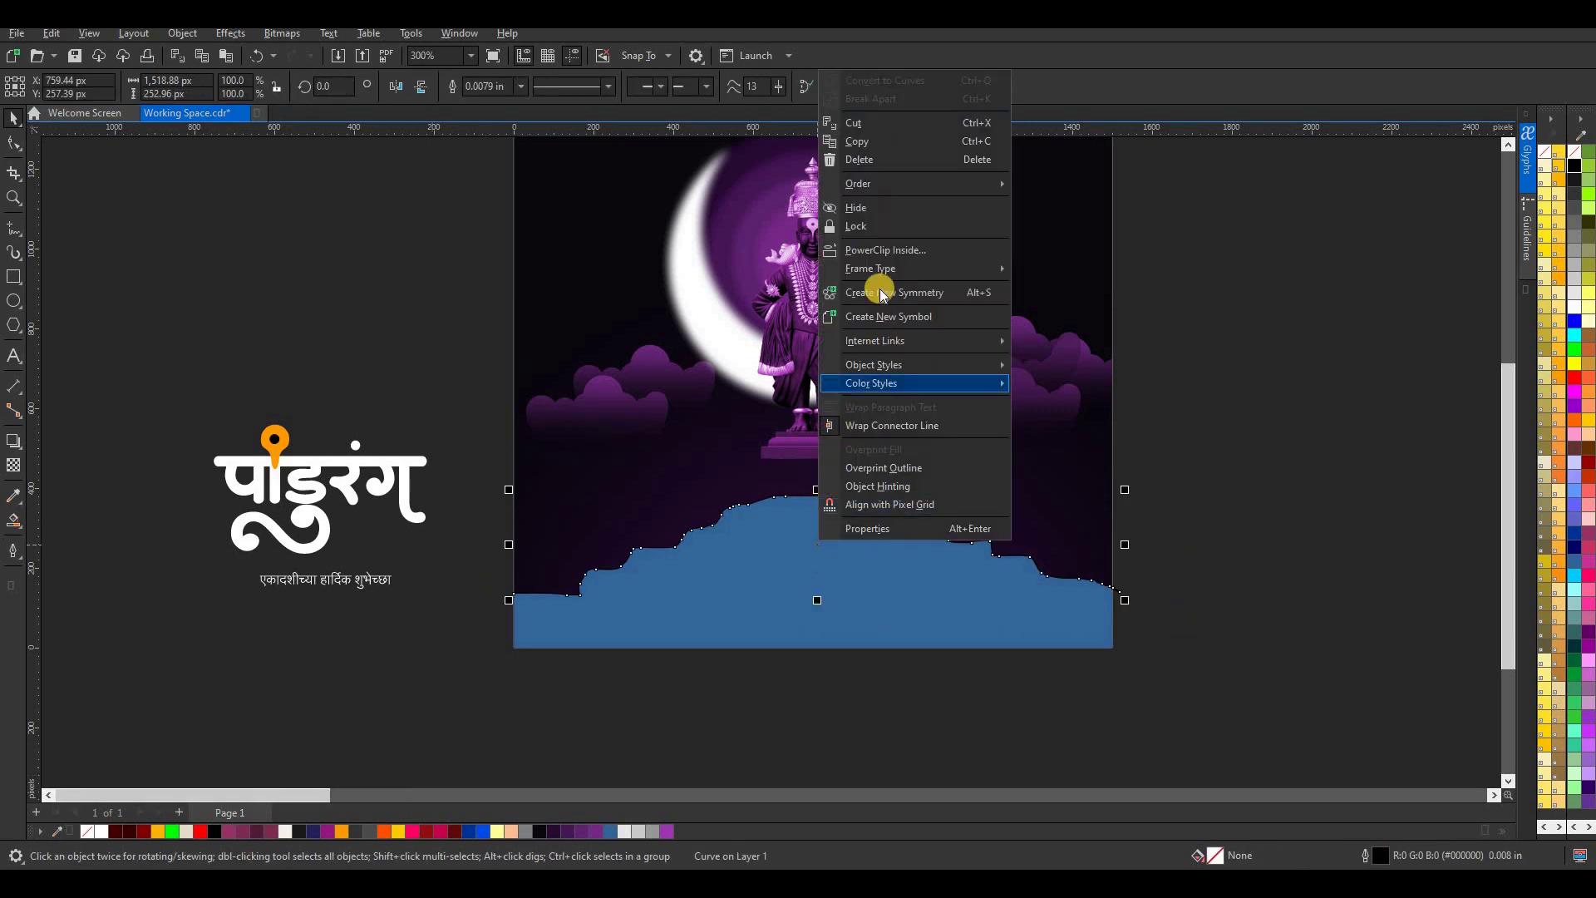
{"action": "left_click", "coordinate": [884, 166]}
{"action": "left_click", "coordinate": [814, 566]}
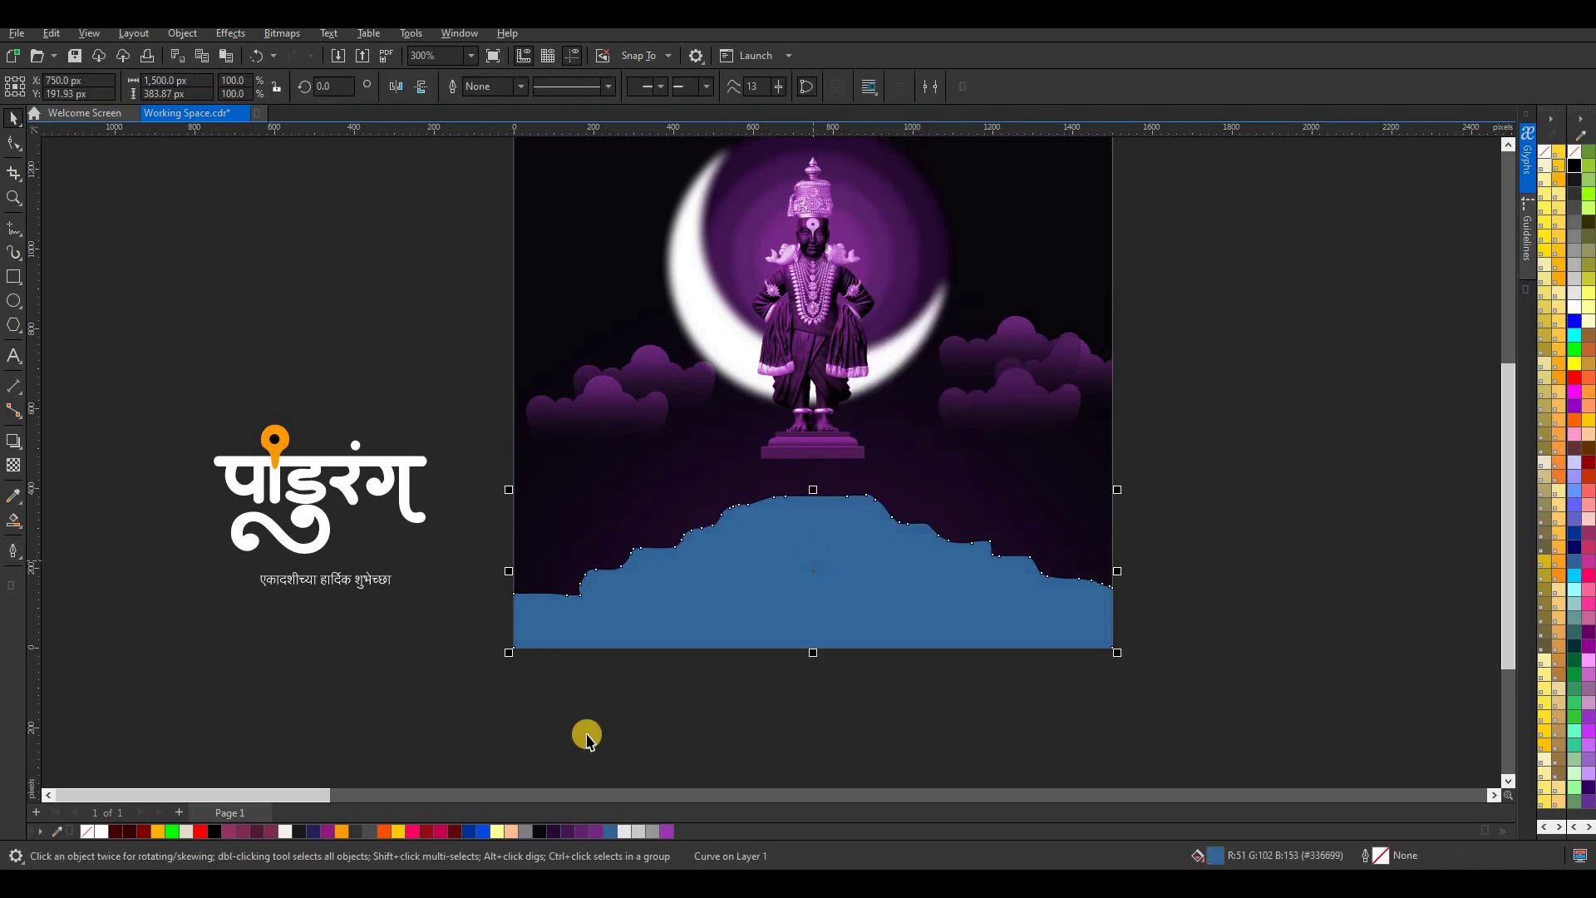
{"action": "left_click", "coordinate": [540, 832]}
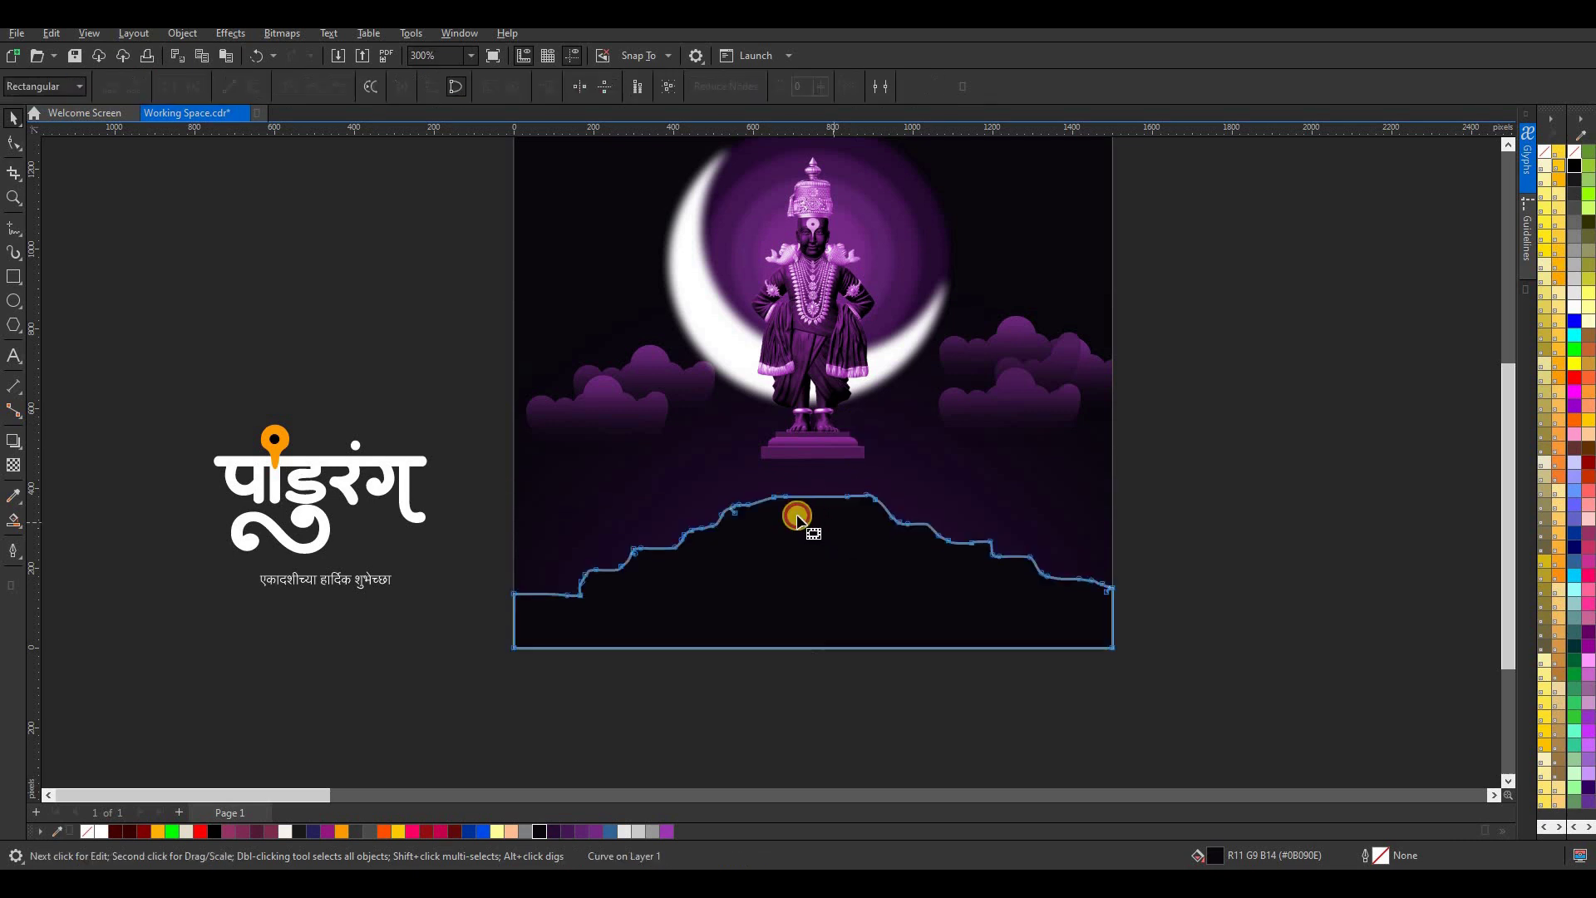
- Lower the deity statue so its pedestal rests on the flat top of the dark hill
{"action": "scroll", "coordinate": [798, 517], "scroll_direction": "up", "scroll_amount": 3}
{"action": "left_click_drag", "start_coordinate": [839, 418], "coordinate": [877, 458]}
{"action": "scroll", "coordinate": [811, 480], "scroll_direction": "down", "scroll_amount": 3}
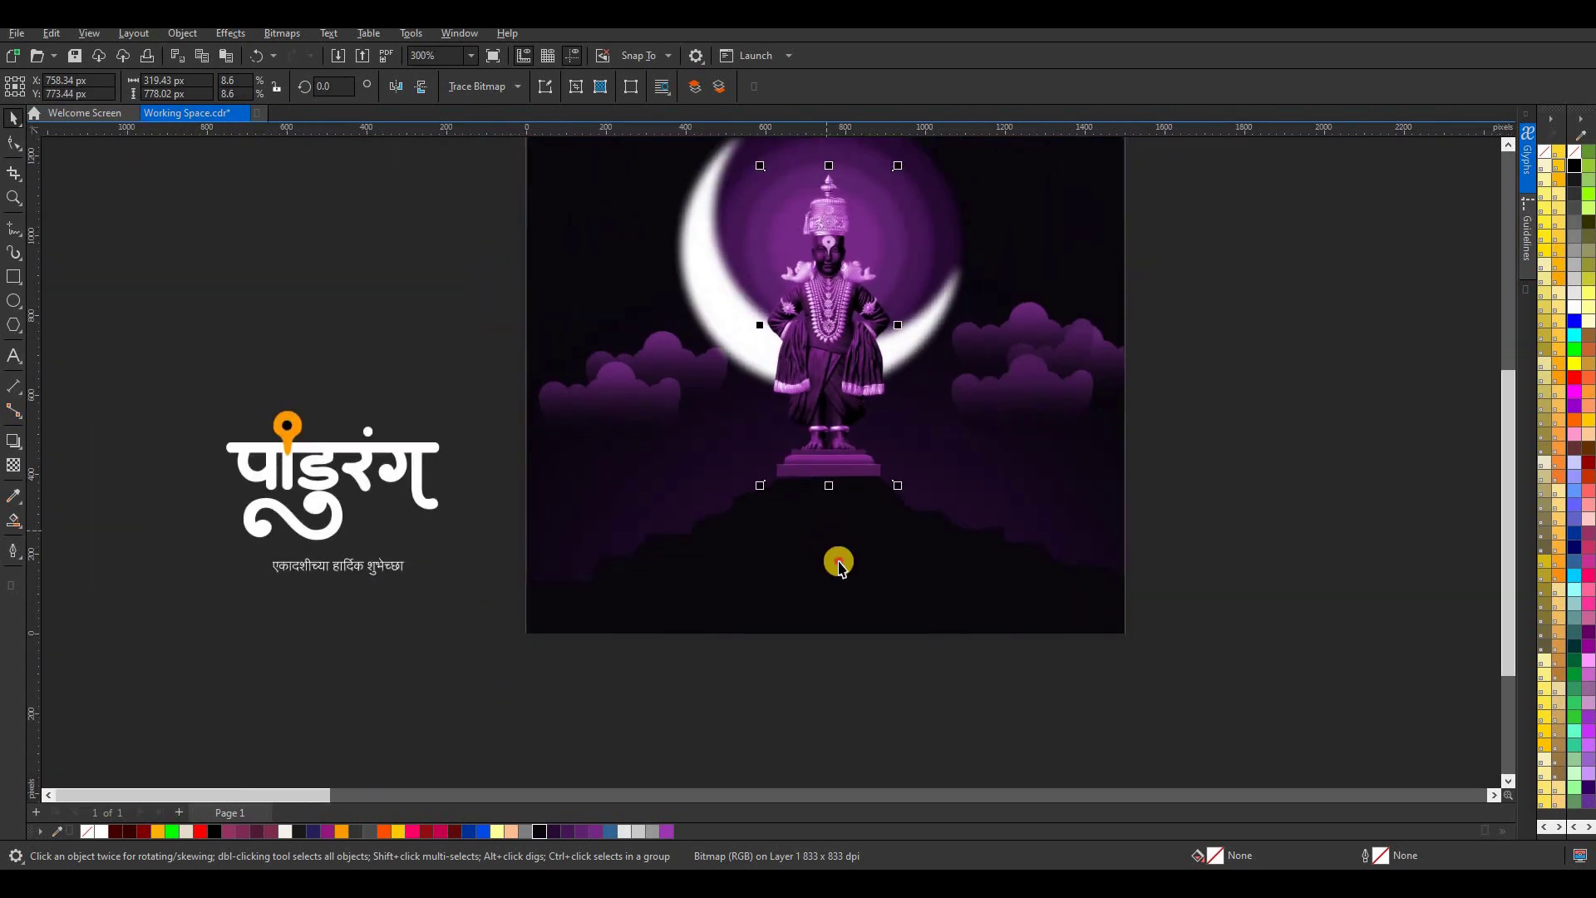
{"action": "left_click", "coordinate": [839, 561]}
{"action": "scroll", "coordinate": [839, 560], "scroll_direction": "down", "scroll_amount": 1}
{"action": "scroll", "coordinate": [839, 561], "scroll_direction": "down", "scroll_amount": 1}
{"action": "key", "text": "Delete"}
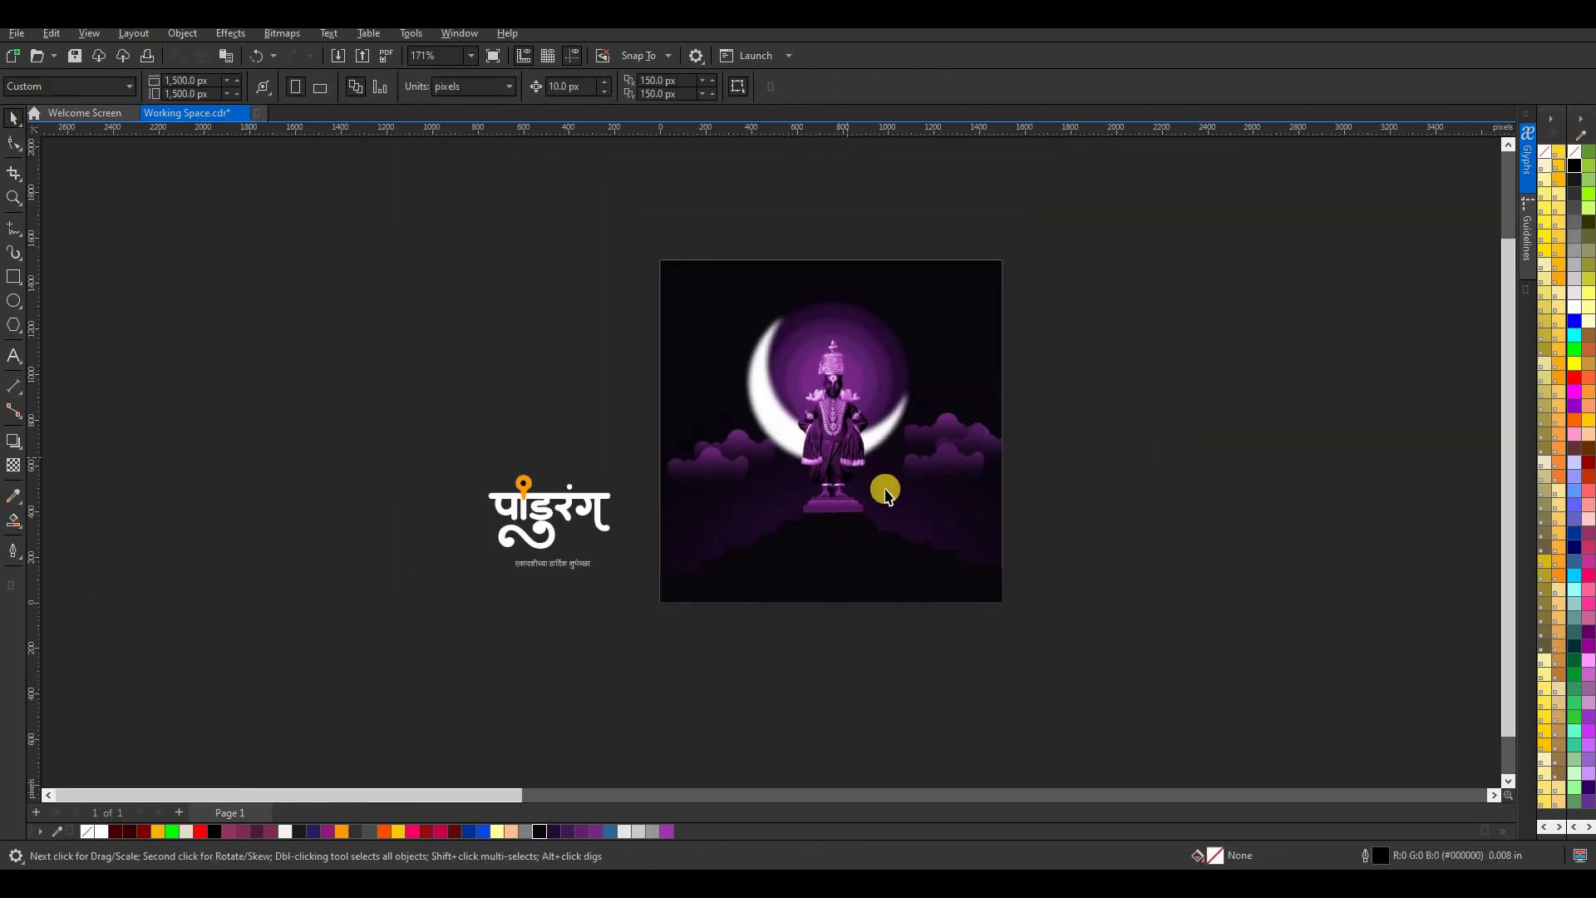
- Draw an ellipse about 1,566 by 1,281 px over the poster's lower half, filled purple #9E39B5 with no outline
{"action": "scroll", "coordinate": [880, 488], "scroll_direction": "up", "scroll_amount": 1}
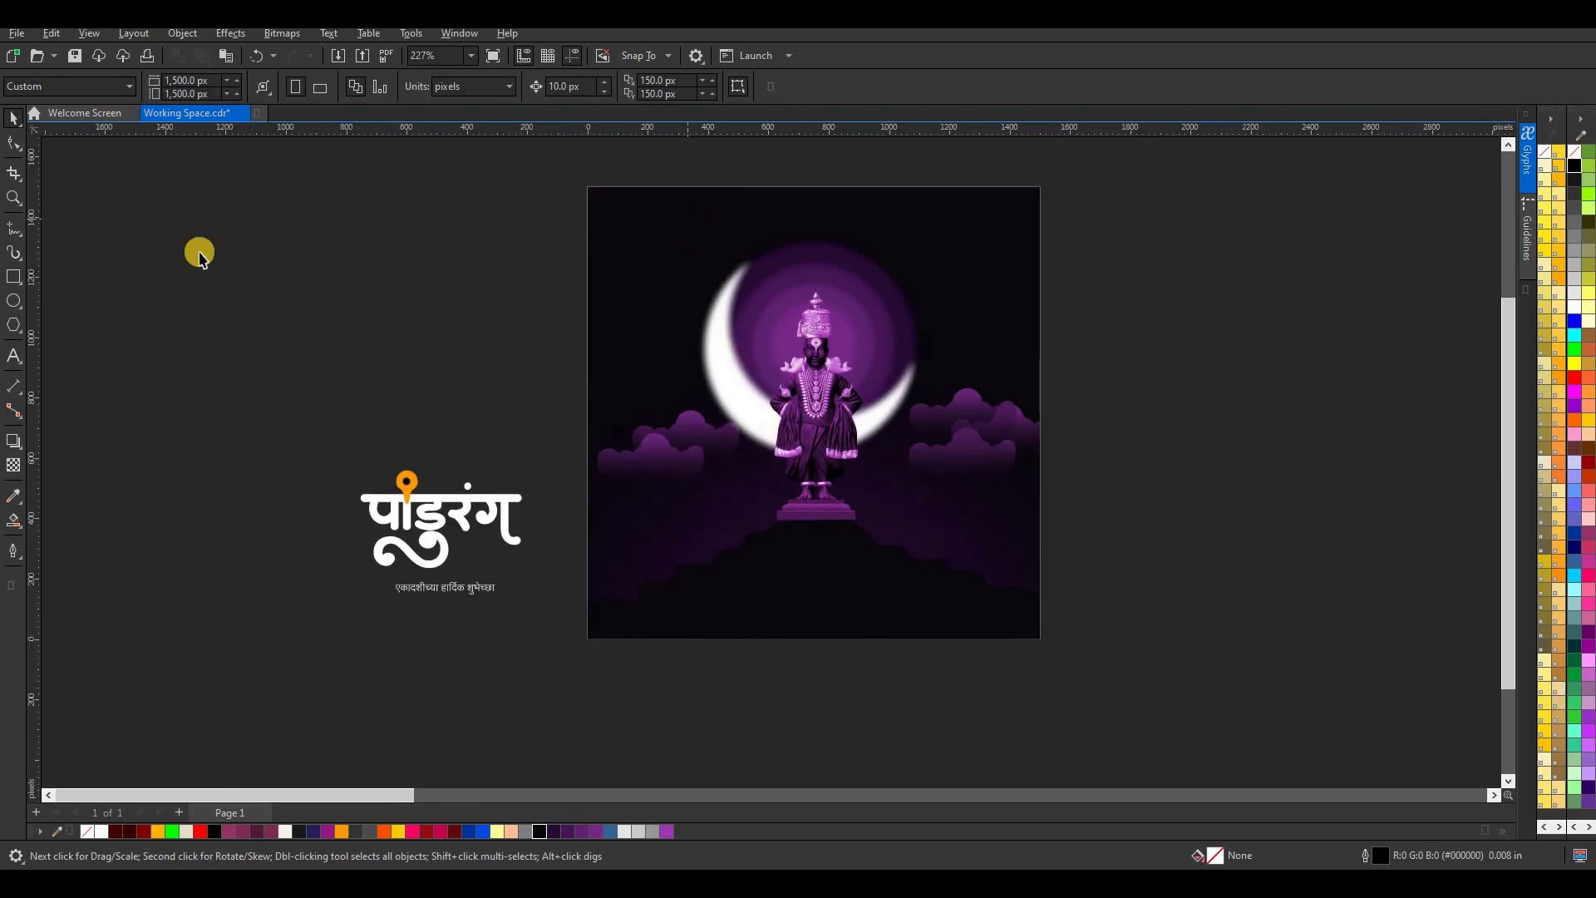
{"action": "left_click", "coordinate": [13, 301]}
{"action": "scroll", "coordinate": [669, 335], "scroll_direction": "down", "scroll_amount": 1}
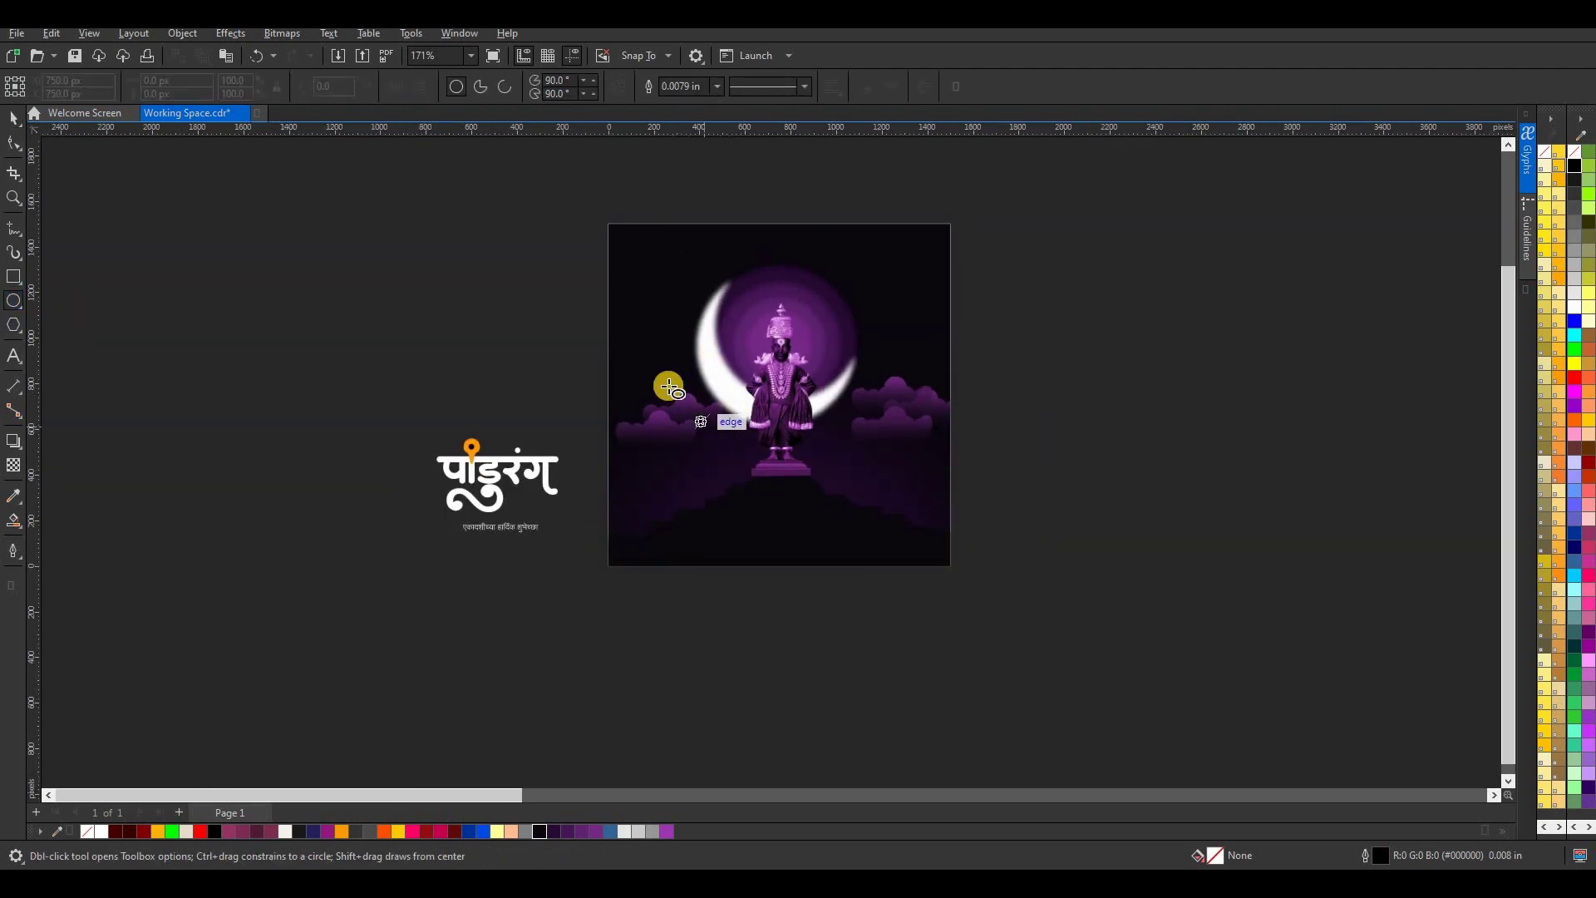
{"action": "left_click_drag", "start_coordinate": [665, 381], "coordinate": [1011, 665]}
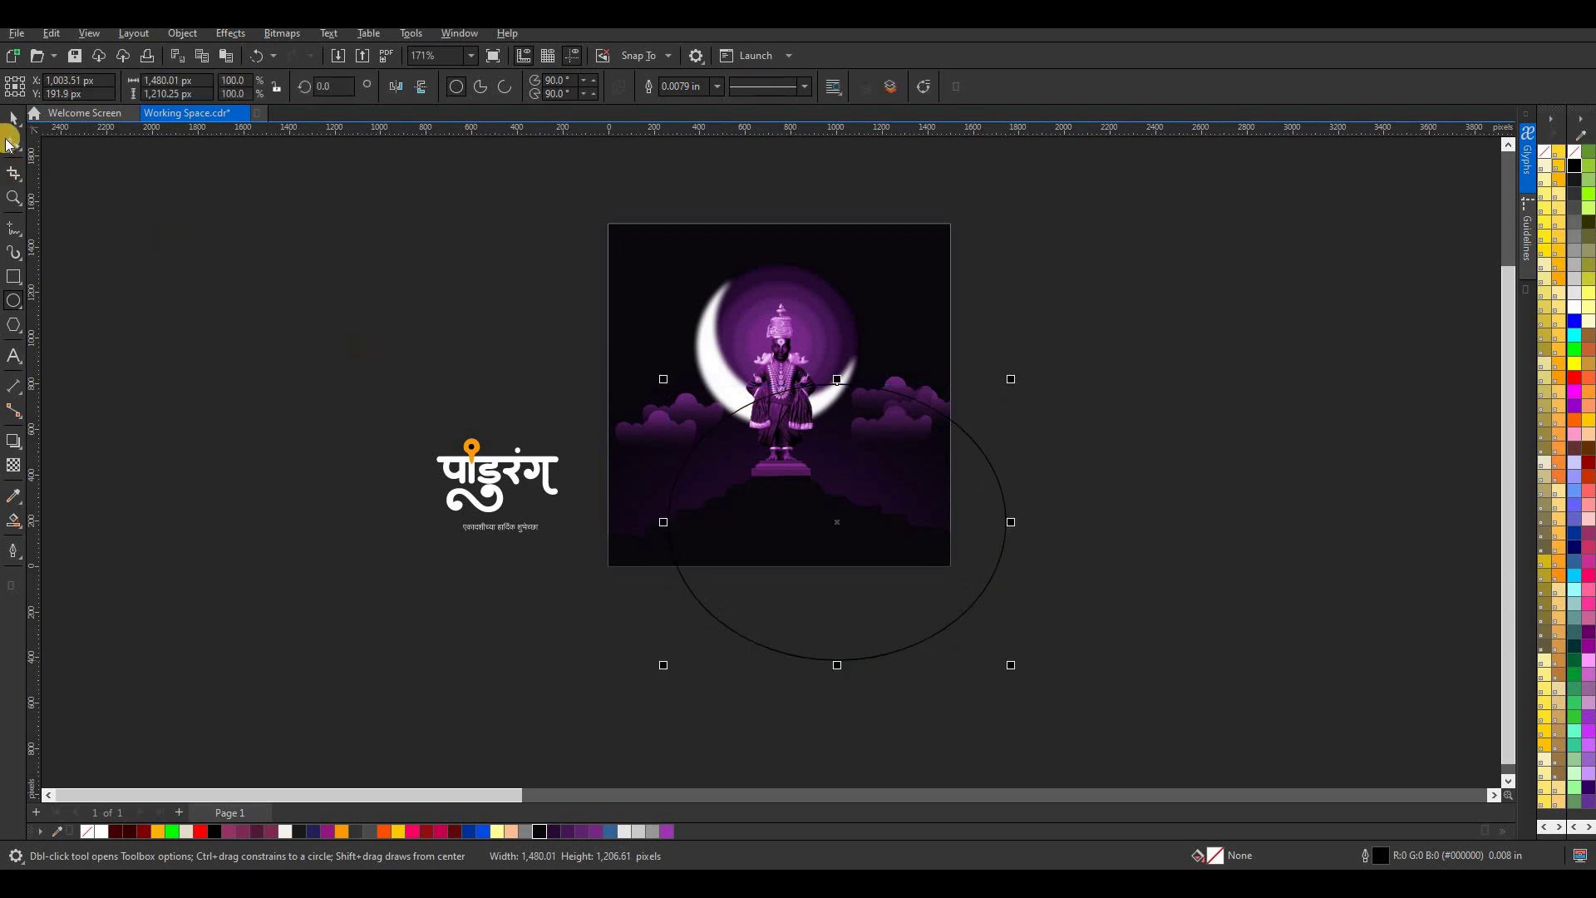
{"action": "left_click", "coordinate": [8, 135]}
{"action": "mouse_move", "coordinate": [757, 567]}
{"action": "left_mouse_down"}
{"action": "mouse_move", "coordinate": [775, 561]}
{"action": "mouse_move", "coordinate": [761, 564]}
{"action": "left_mouse_up"}
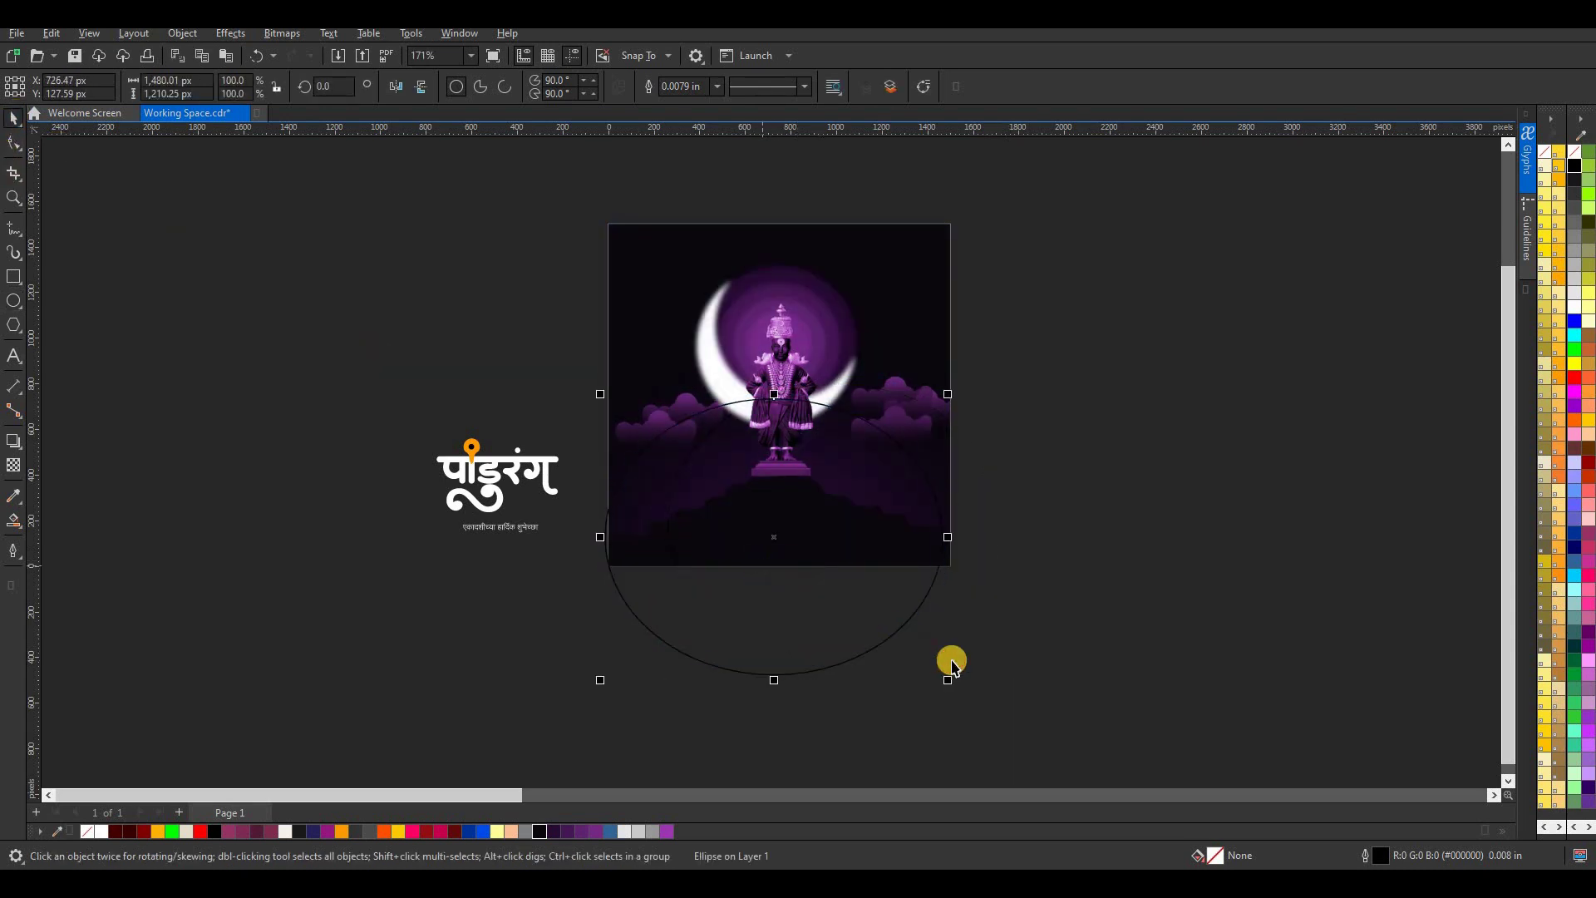
{"action": "left_click_drag", "start_coordinate": [955, 684], "coordinate": [972, 698]}
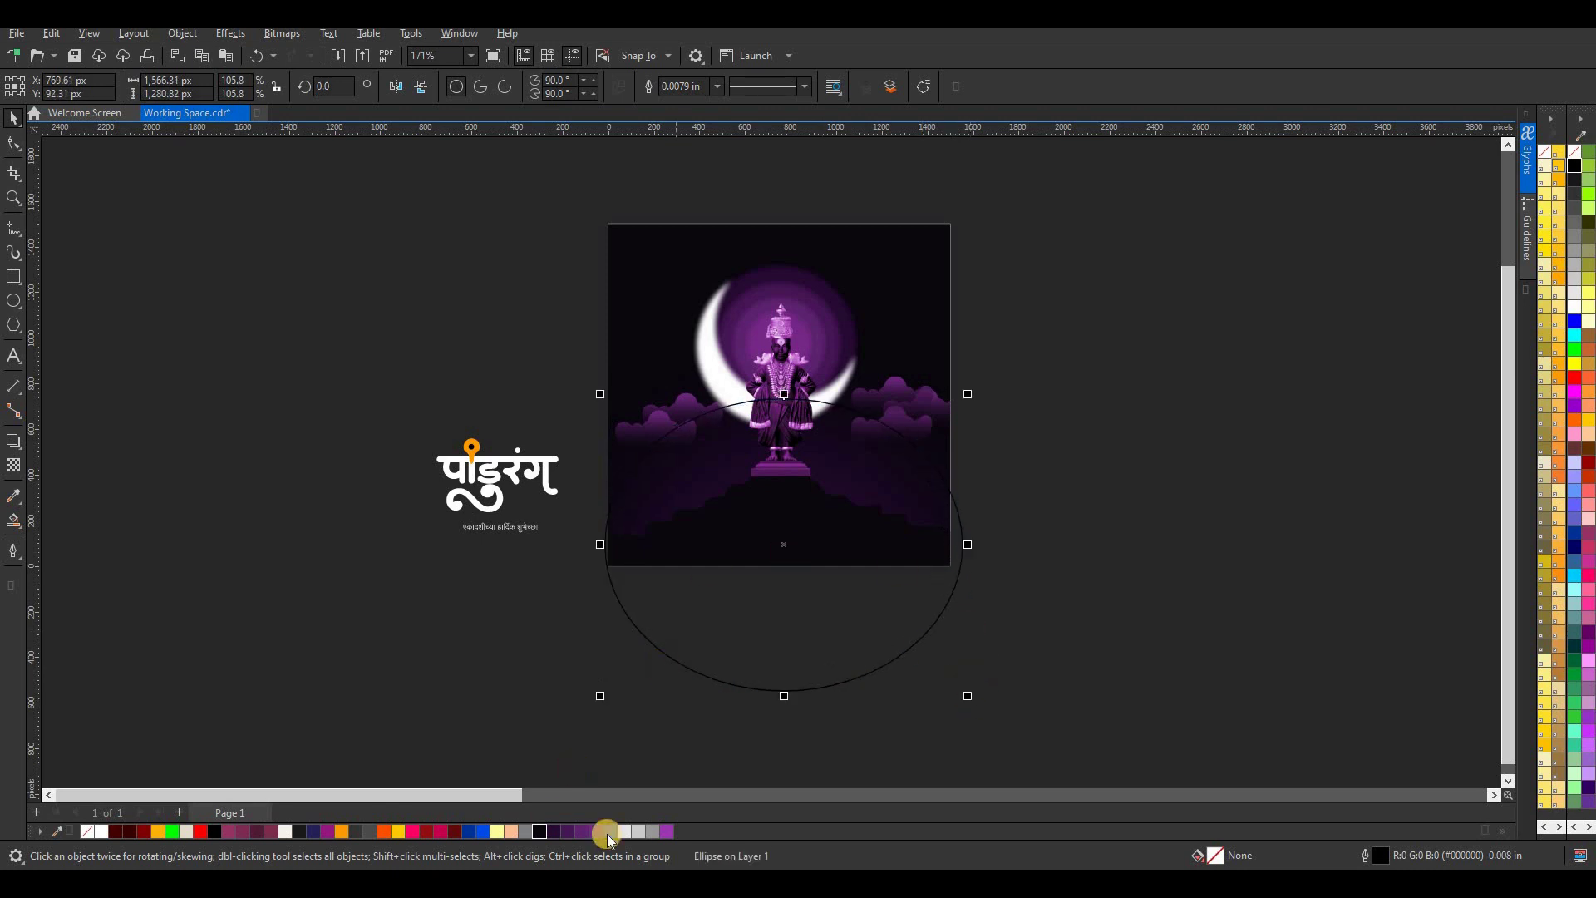
{"action": "left_click", "coordinate": [670, 830]}
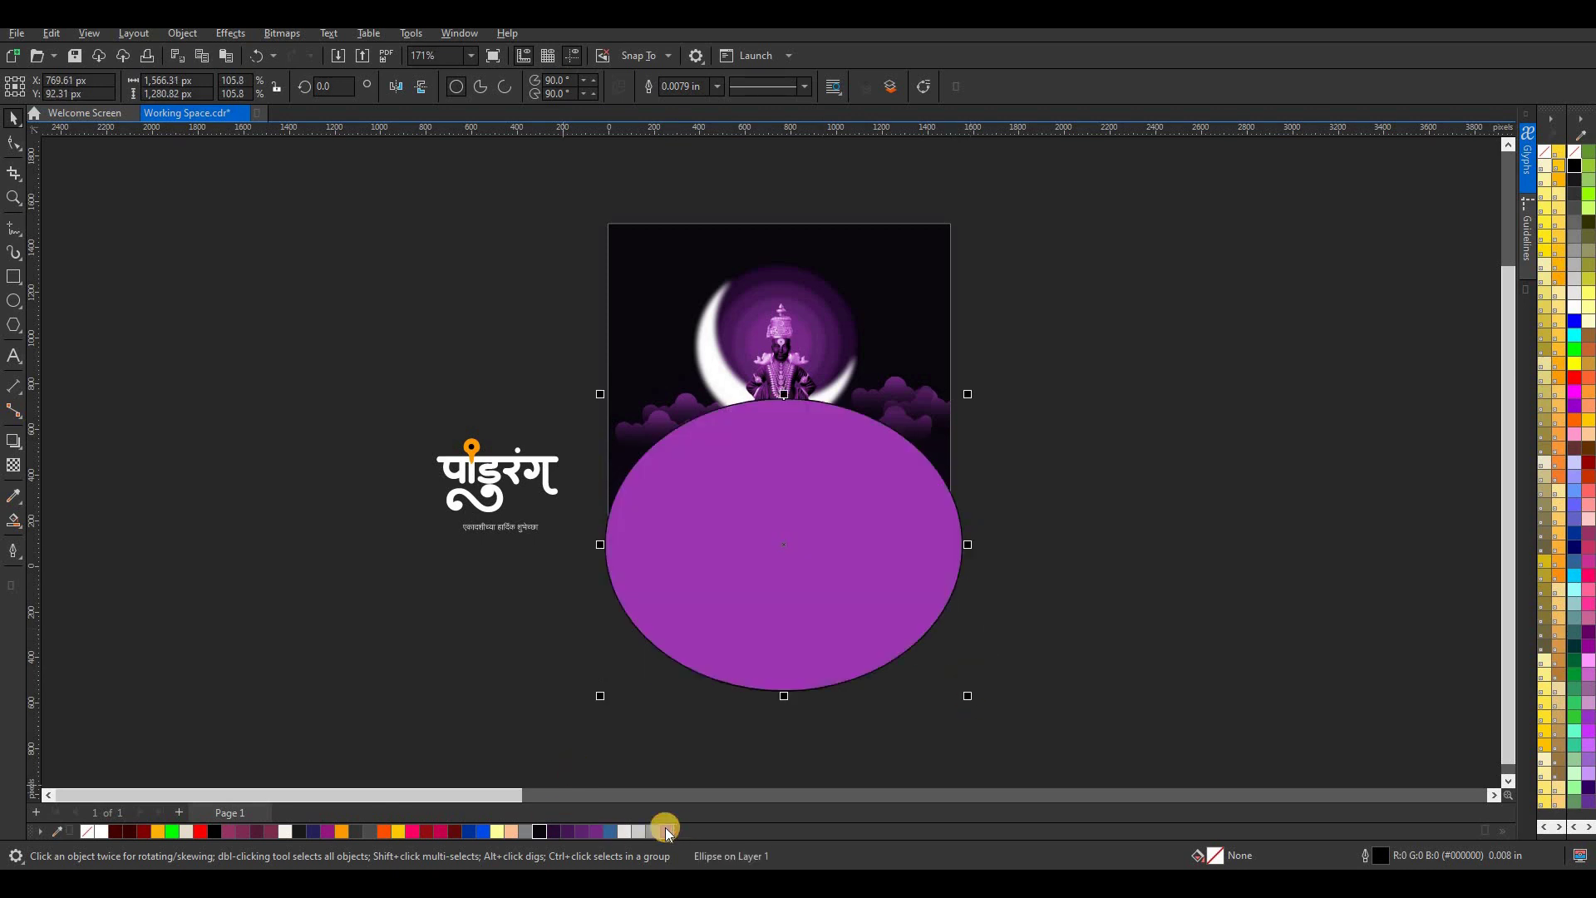
{"action": "right_click", "coordinate": [87, 831]}
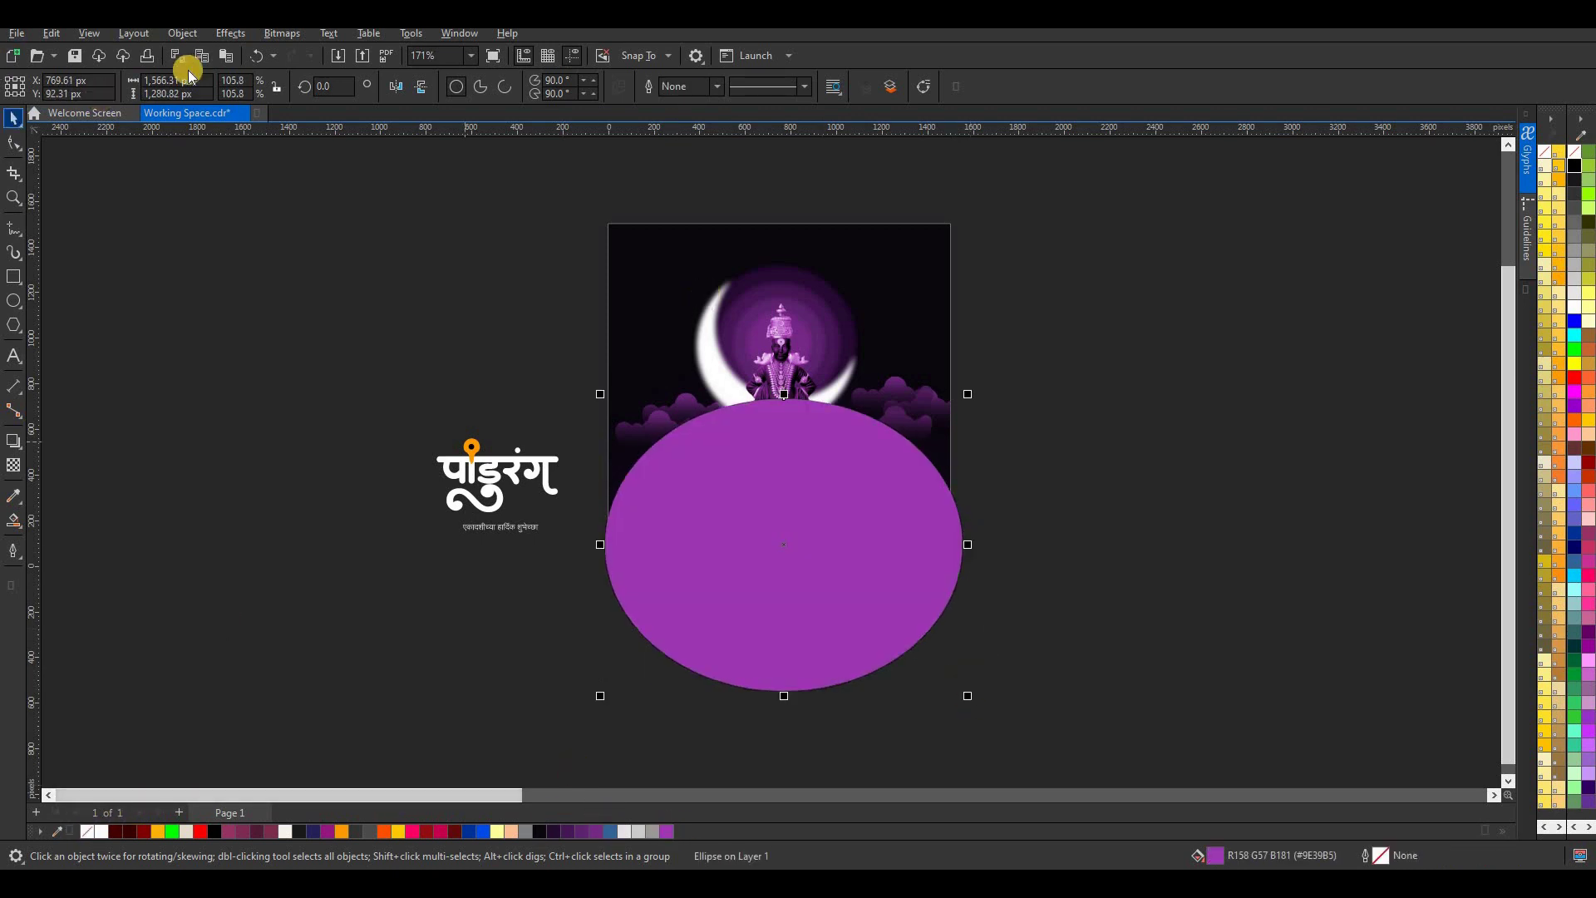
- Apply a Gaussian Blur with a radius of 246.6 pixels to the purple ellipse
{"action": "left_click", "coordinate": [229, 38]}
{"action": "mouse_move", "coordinate": [253, 129]}
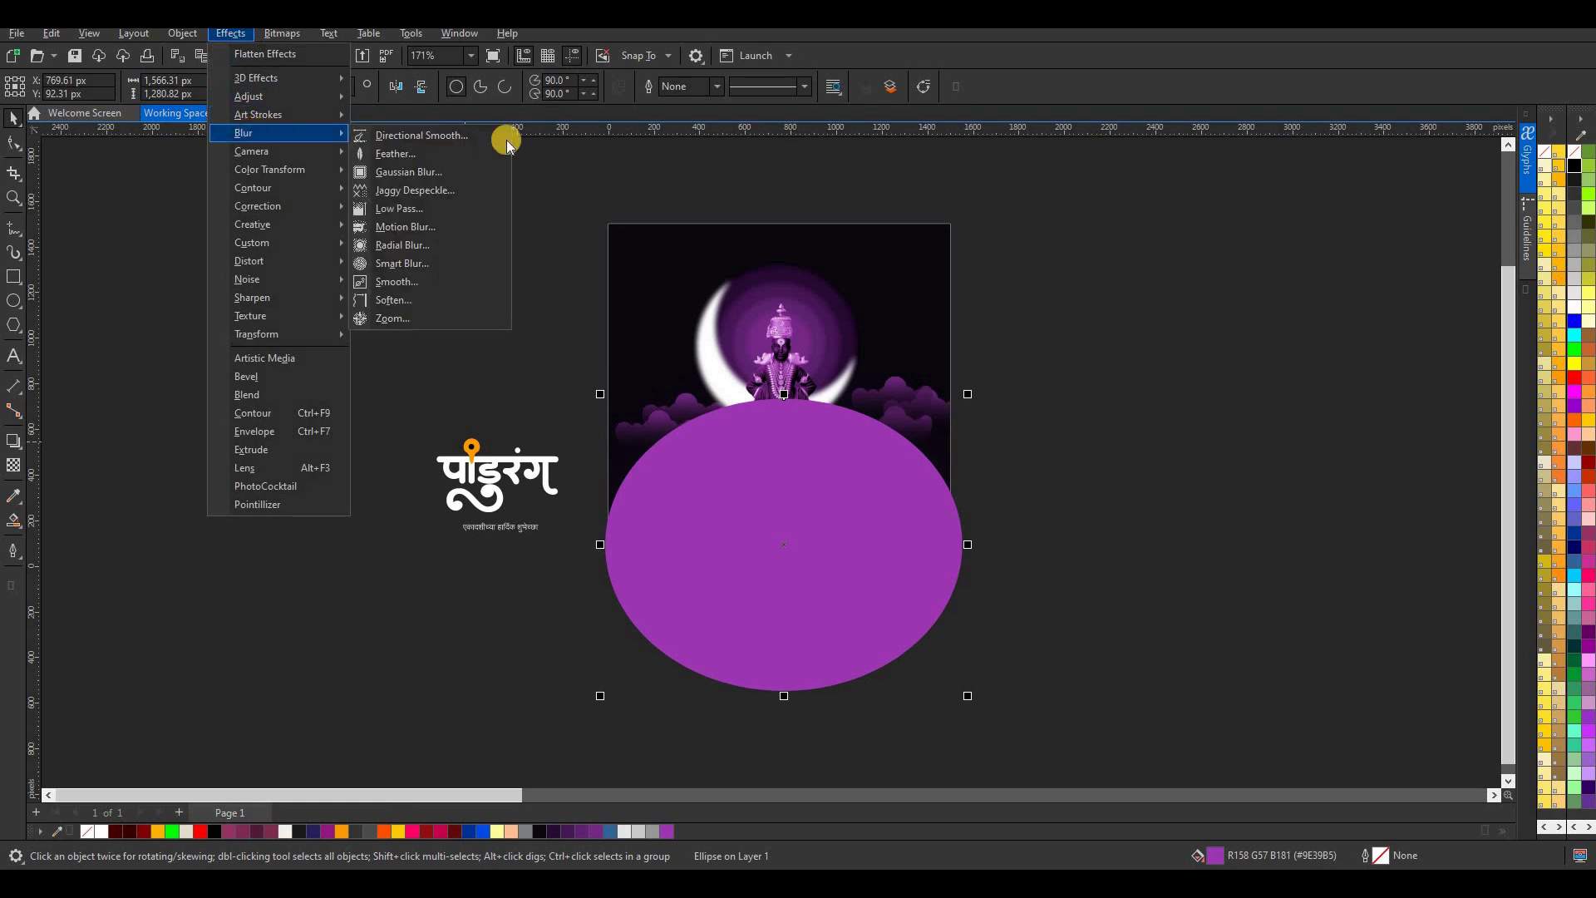
{"action": "left_click", "coordinate": [424, 172]}
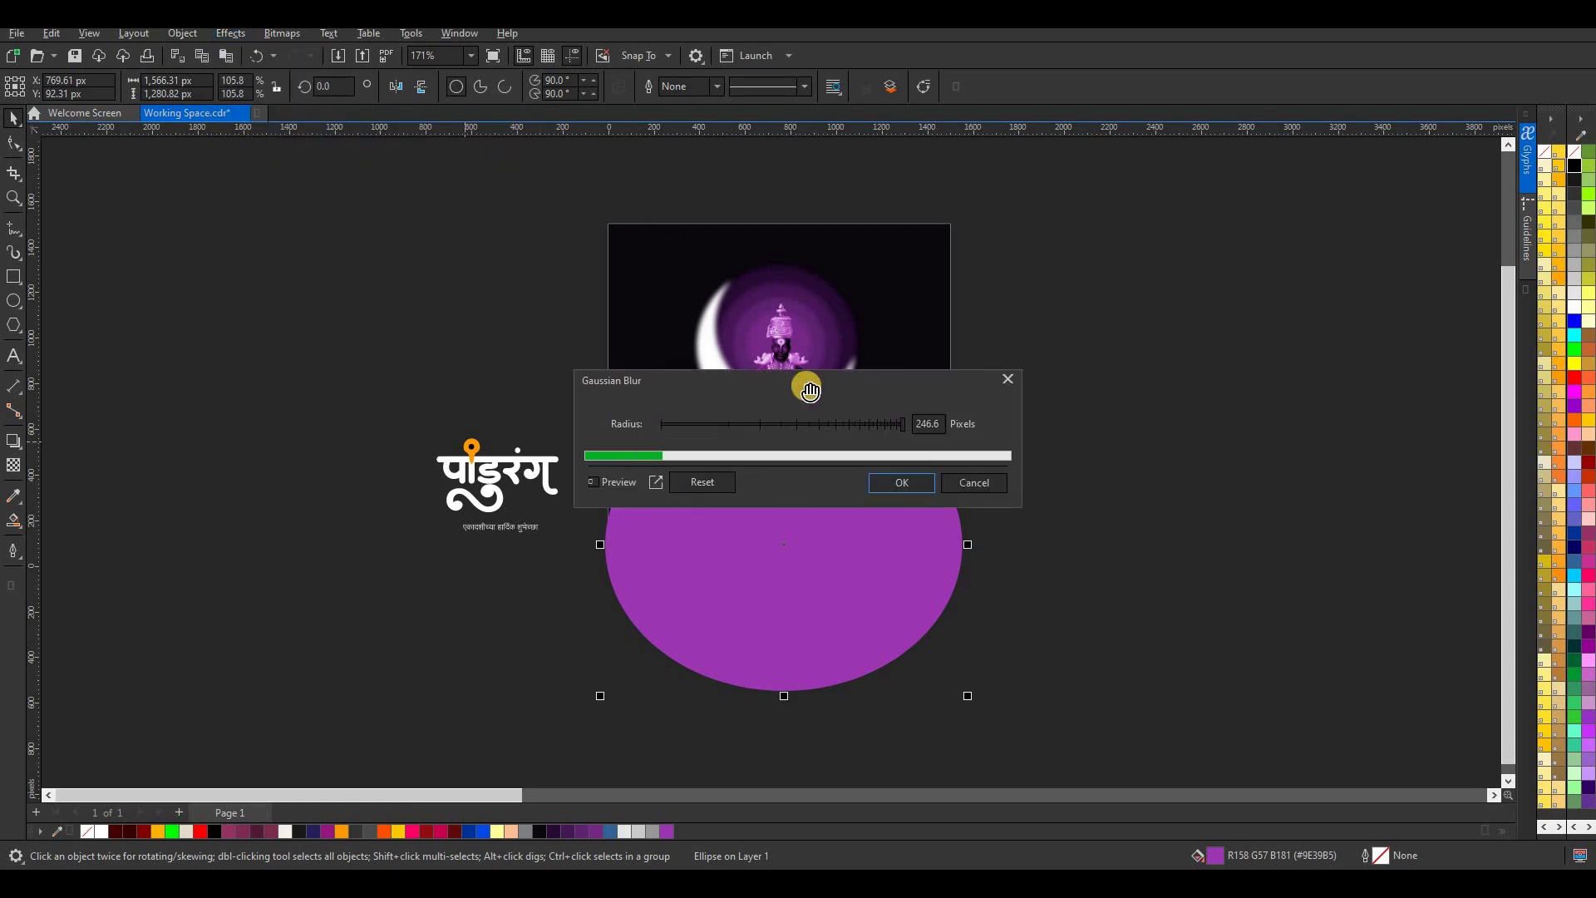
{"action": "left_click_drag", "start_coordinate": [800, 372], "coordinate": [1120, 335]}
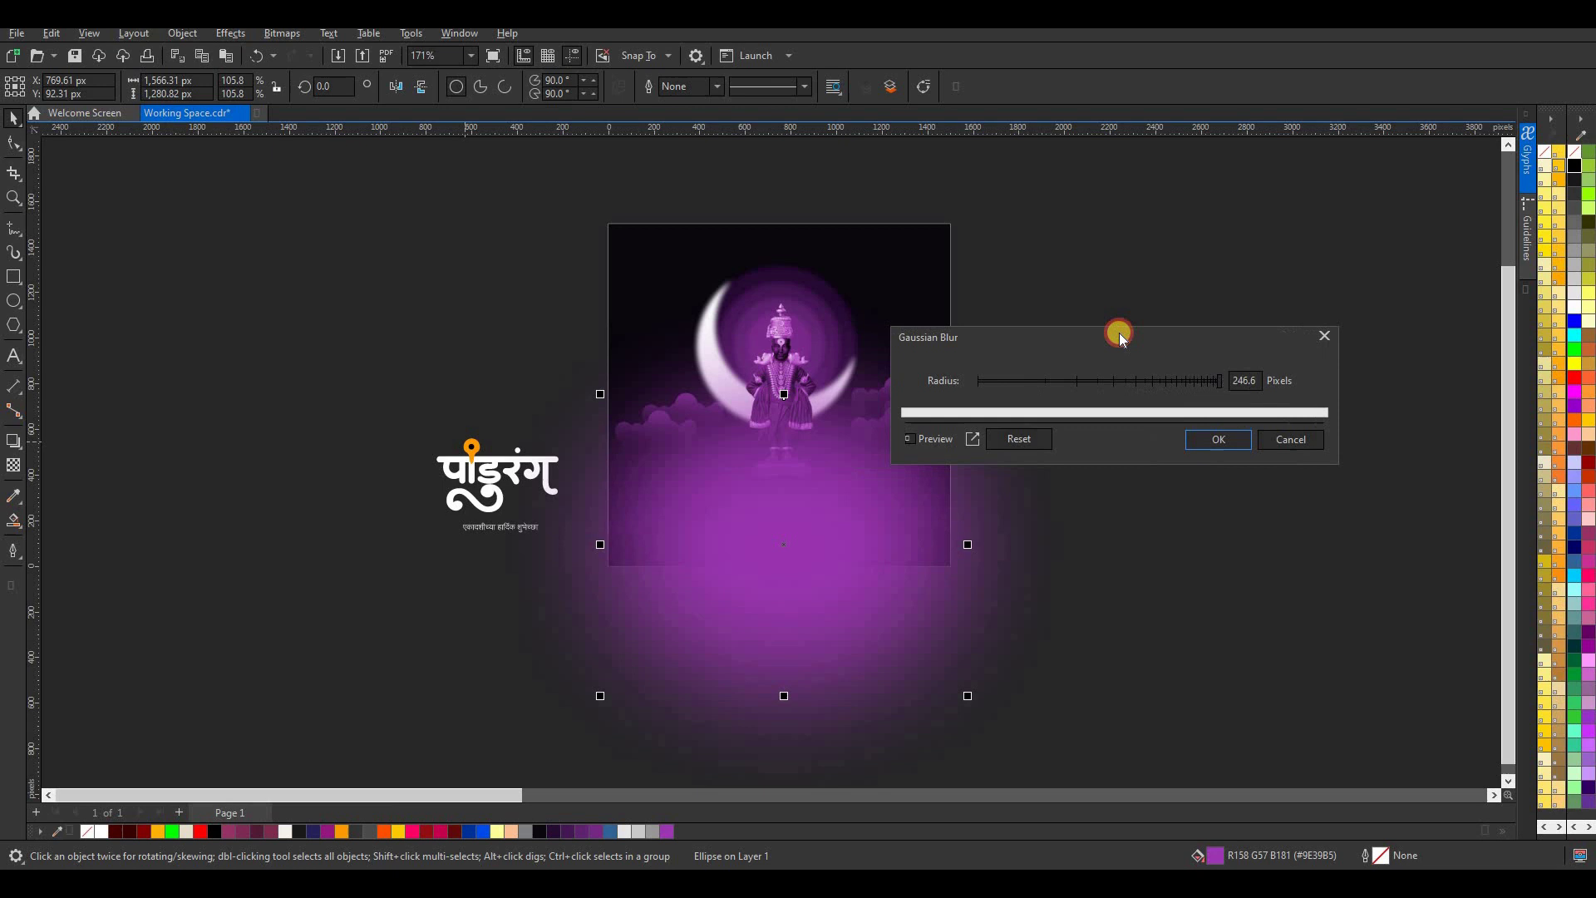
{"action": "left_click", "coordinate": [1208, 443]}
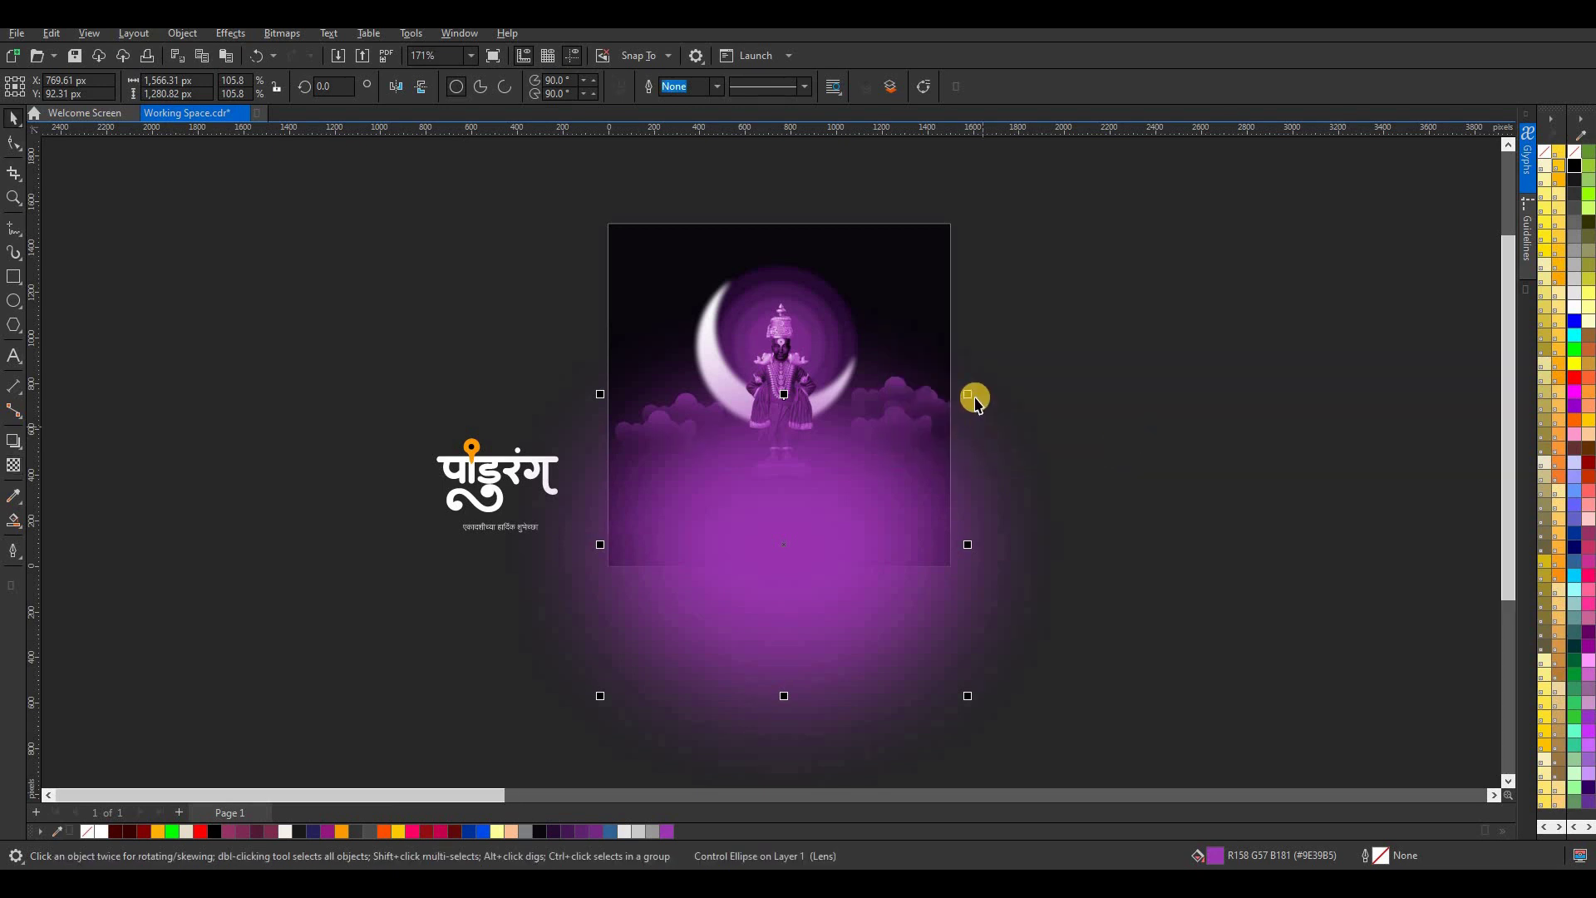
- Scale the blurred ellipse down to about 1,340 by 1,096 px and PowerClip it inside the square background
{"action": "left_click_drag", "start_coordinate": [968, 395], "coordinate": [869, 538]}
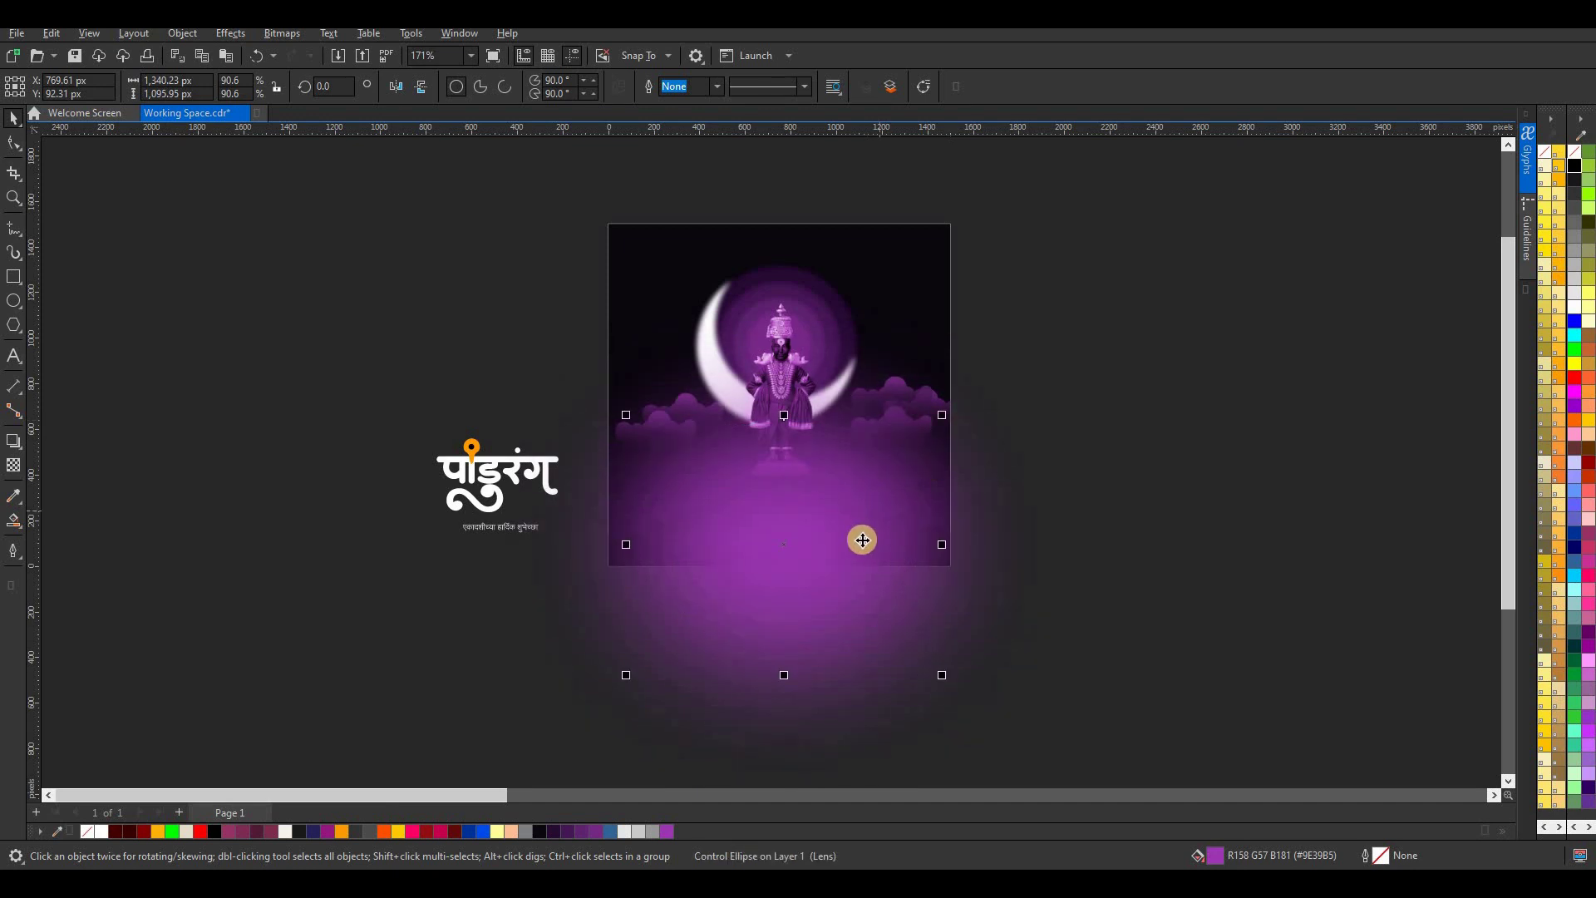
{"action": "right_click", "coordinate": [856, 550]}
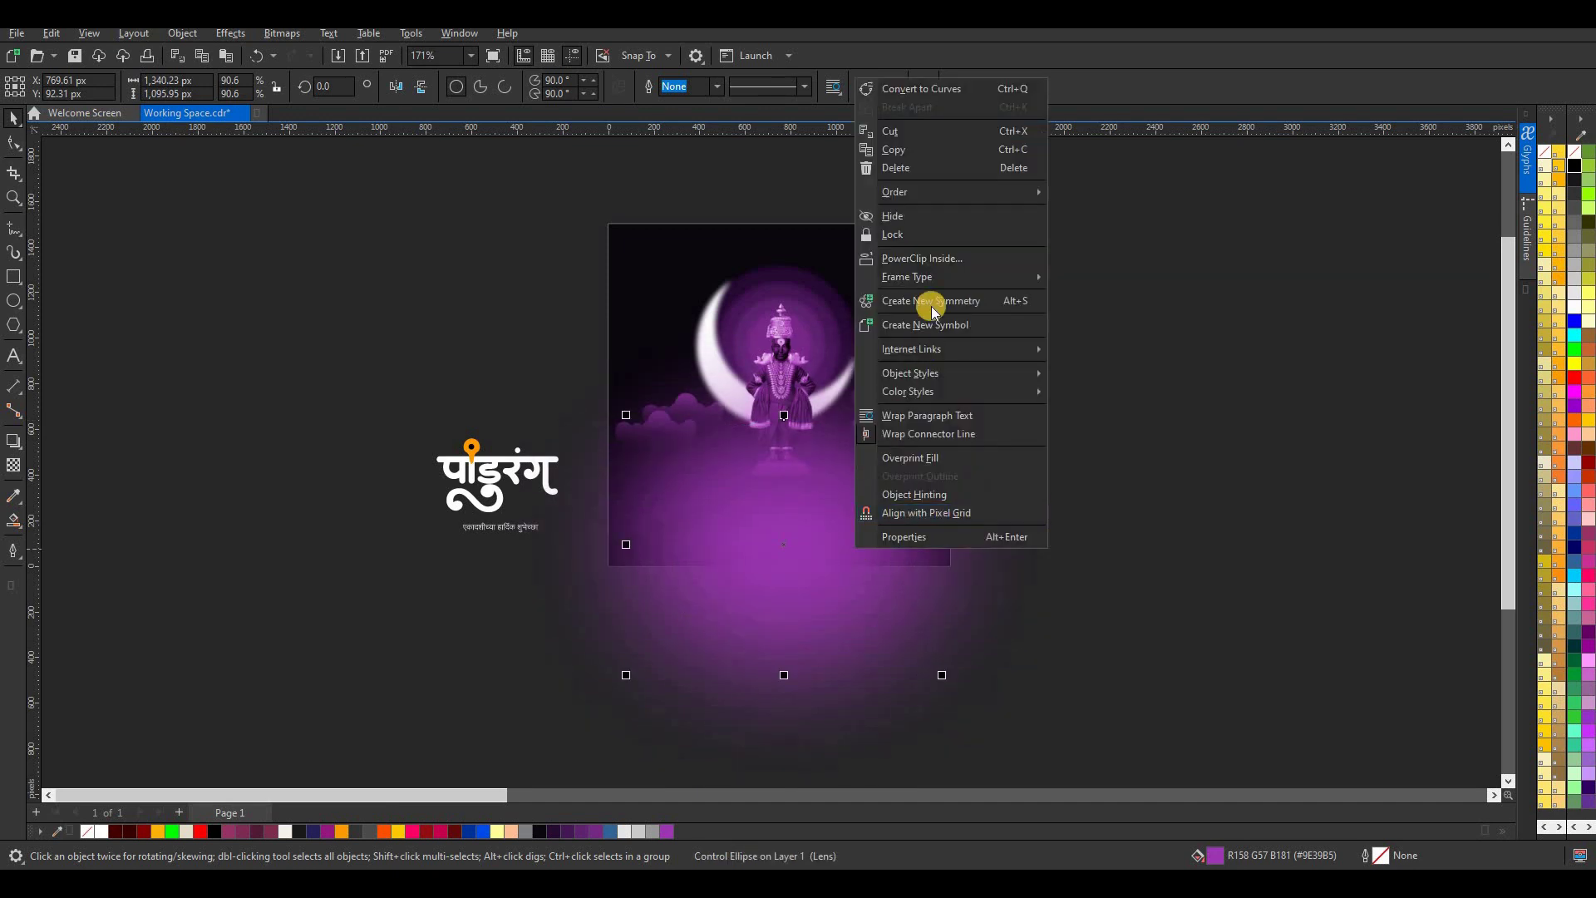
{"action": "left_click", "coordinate": [942, 259]}
{"action": "left_click", "coordinate": [922, 231]}
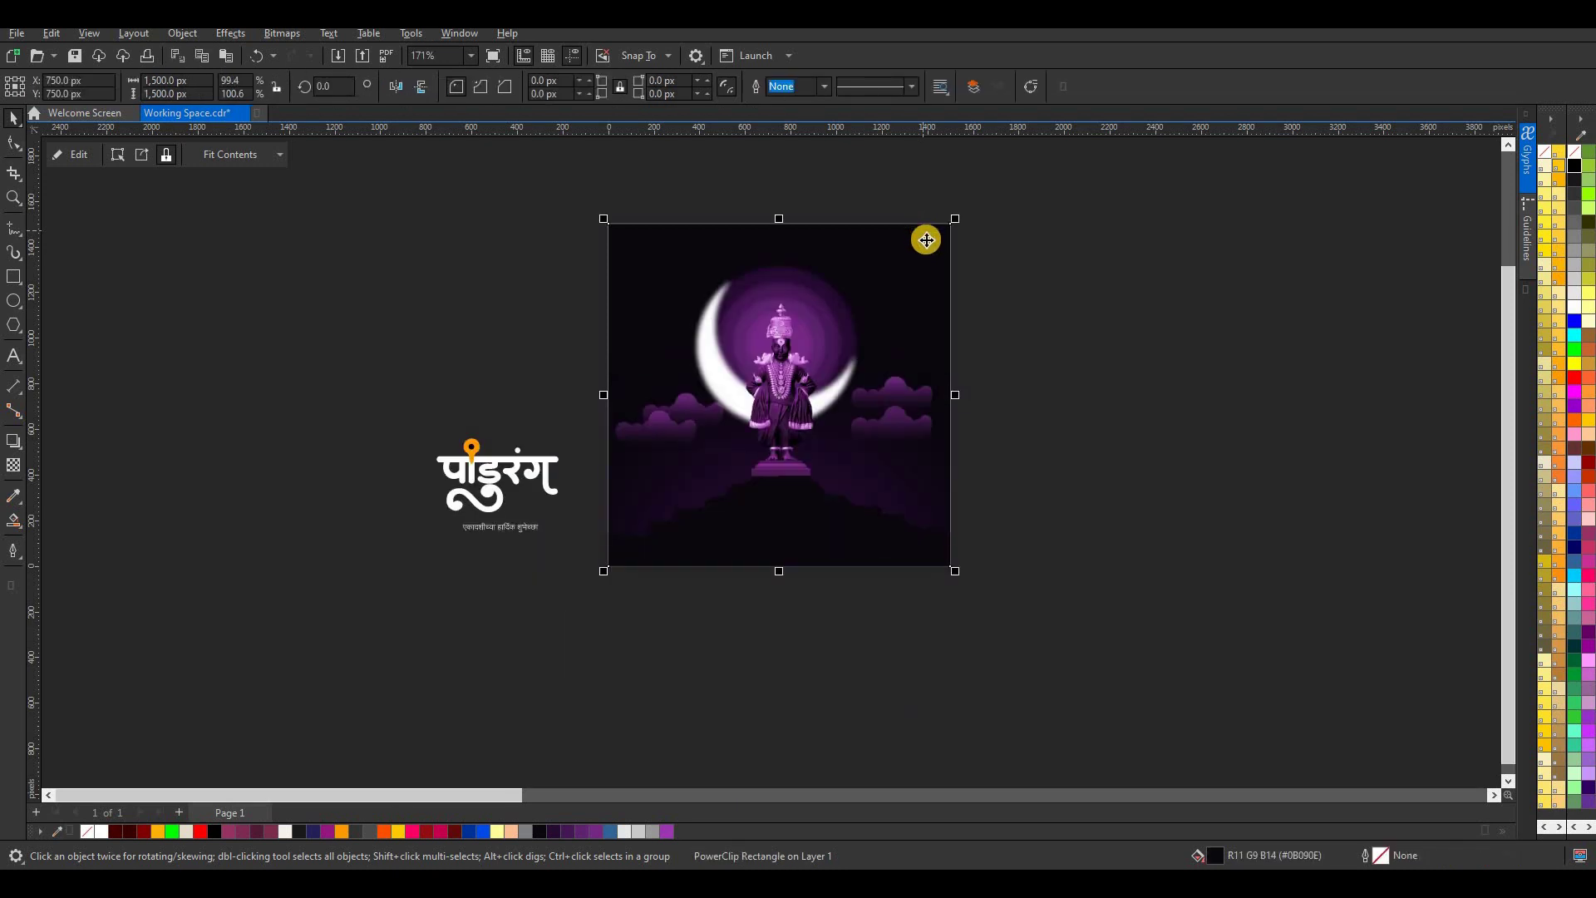
- Edit the background's PowerClip contents to send the blurred purple ellipse behind the hill and statue, and finish editing
{"action": "left_click", "coordinate": [742, 404], "text": "ctrl"}
{"action": "scroll", "coordinate": [813, 466], "scroll_direction": "up", "scroll_amount": 2}
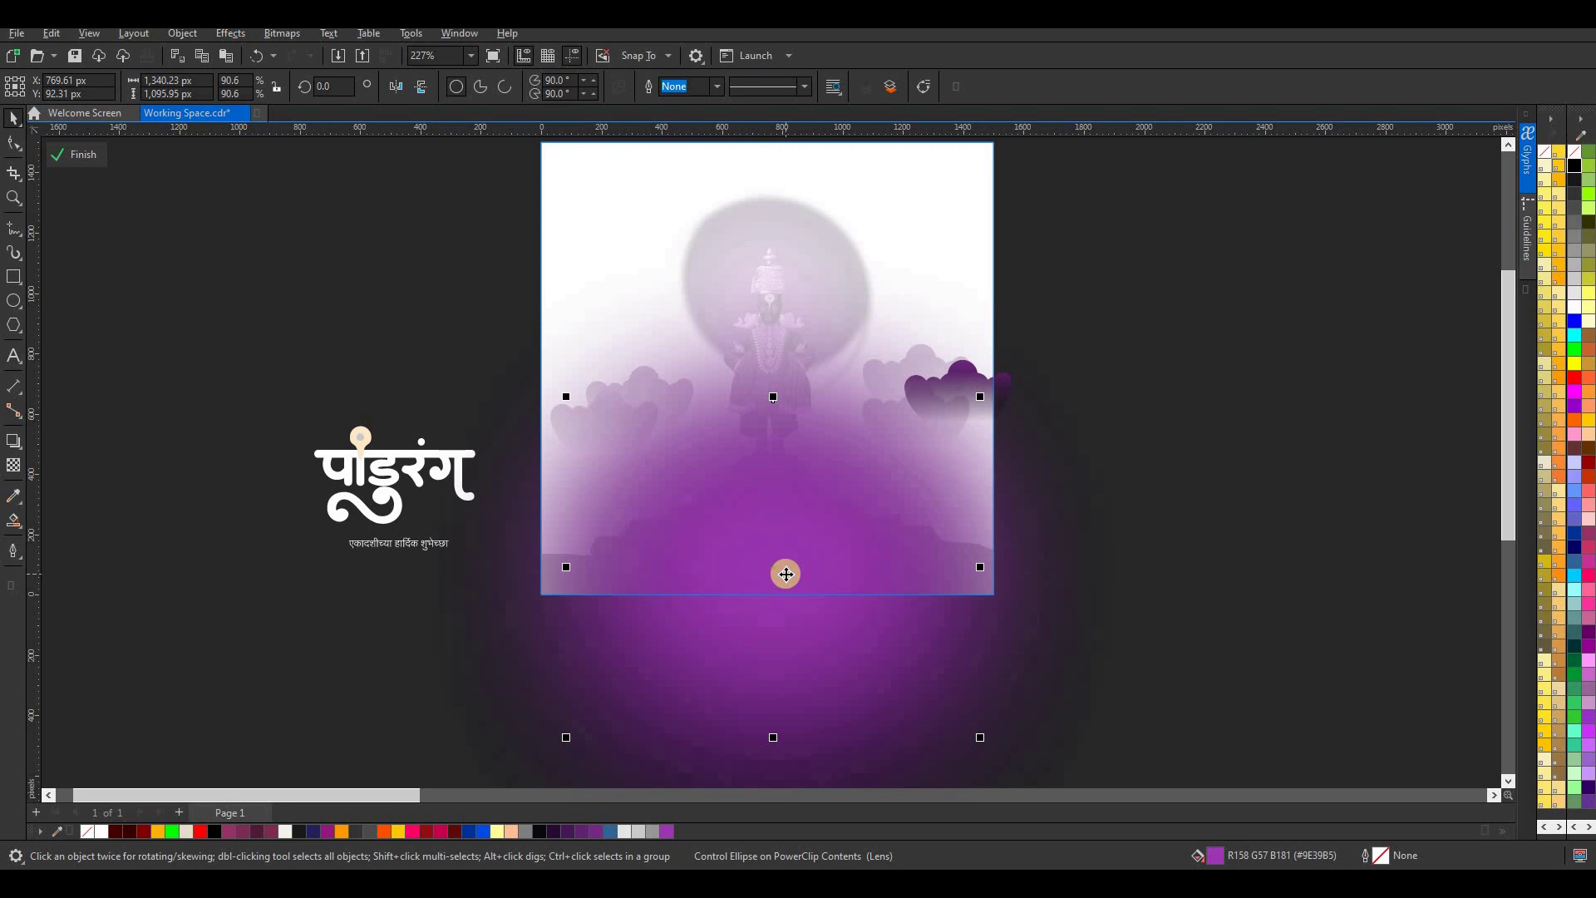
{"action": "left_click", "coordinate": [38, 160]}
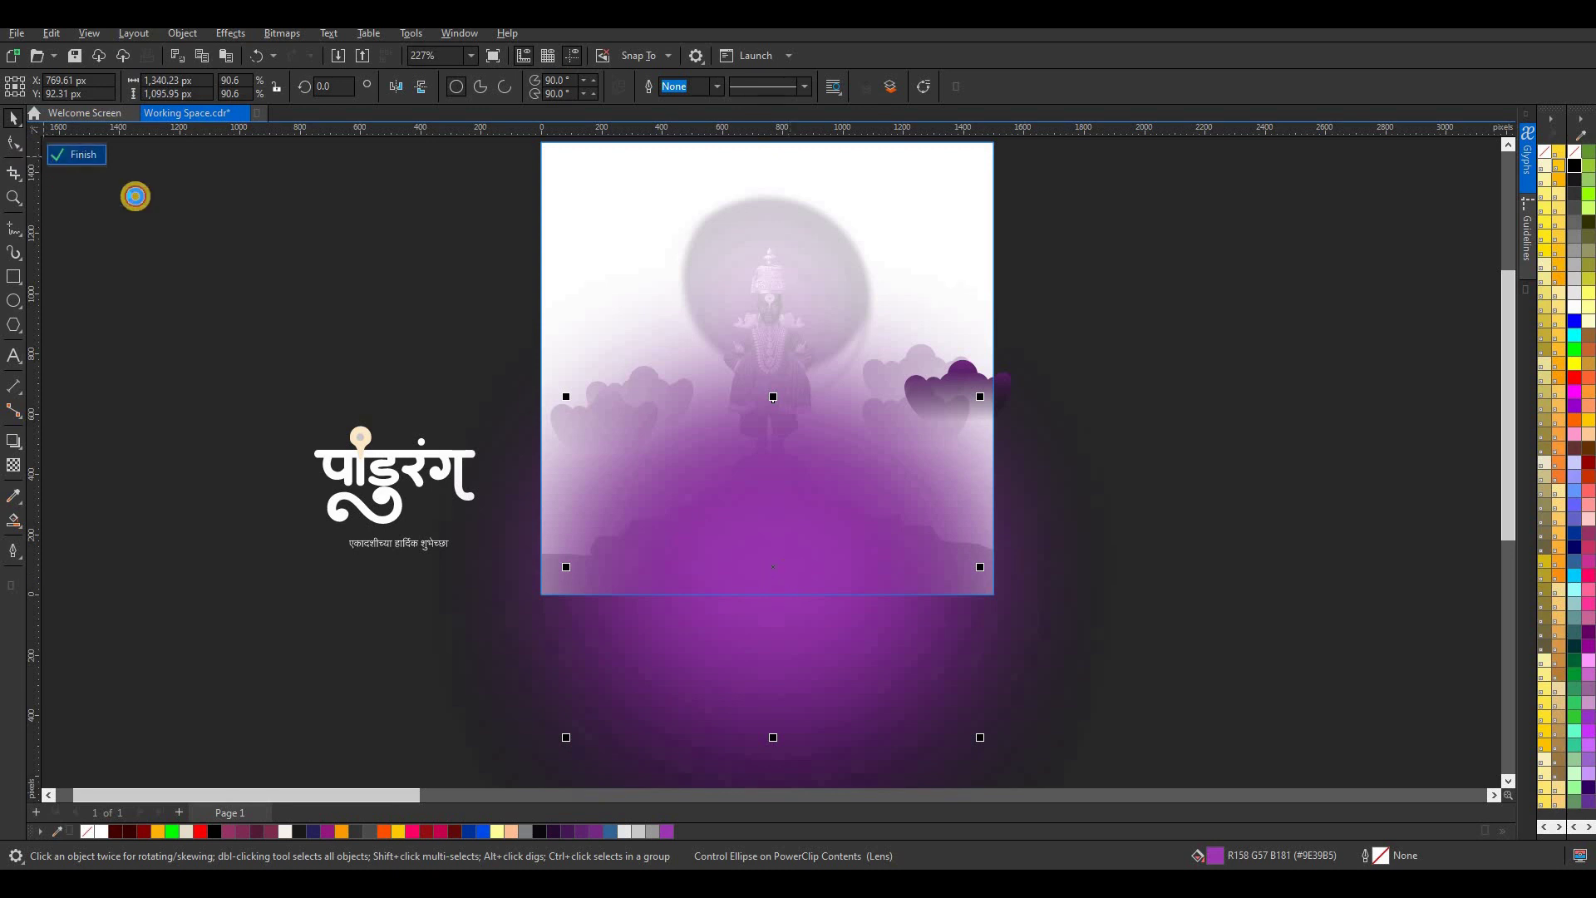
{"action": "left_click", "coordinate": [443, 304]}
{"action": "scroll", "coordinate": [837, 357], "scroll_direction": "down", "scroll_amount": 1}
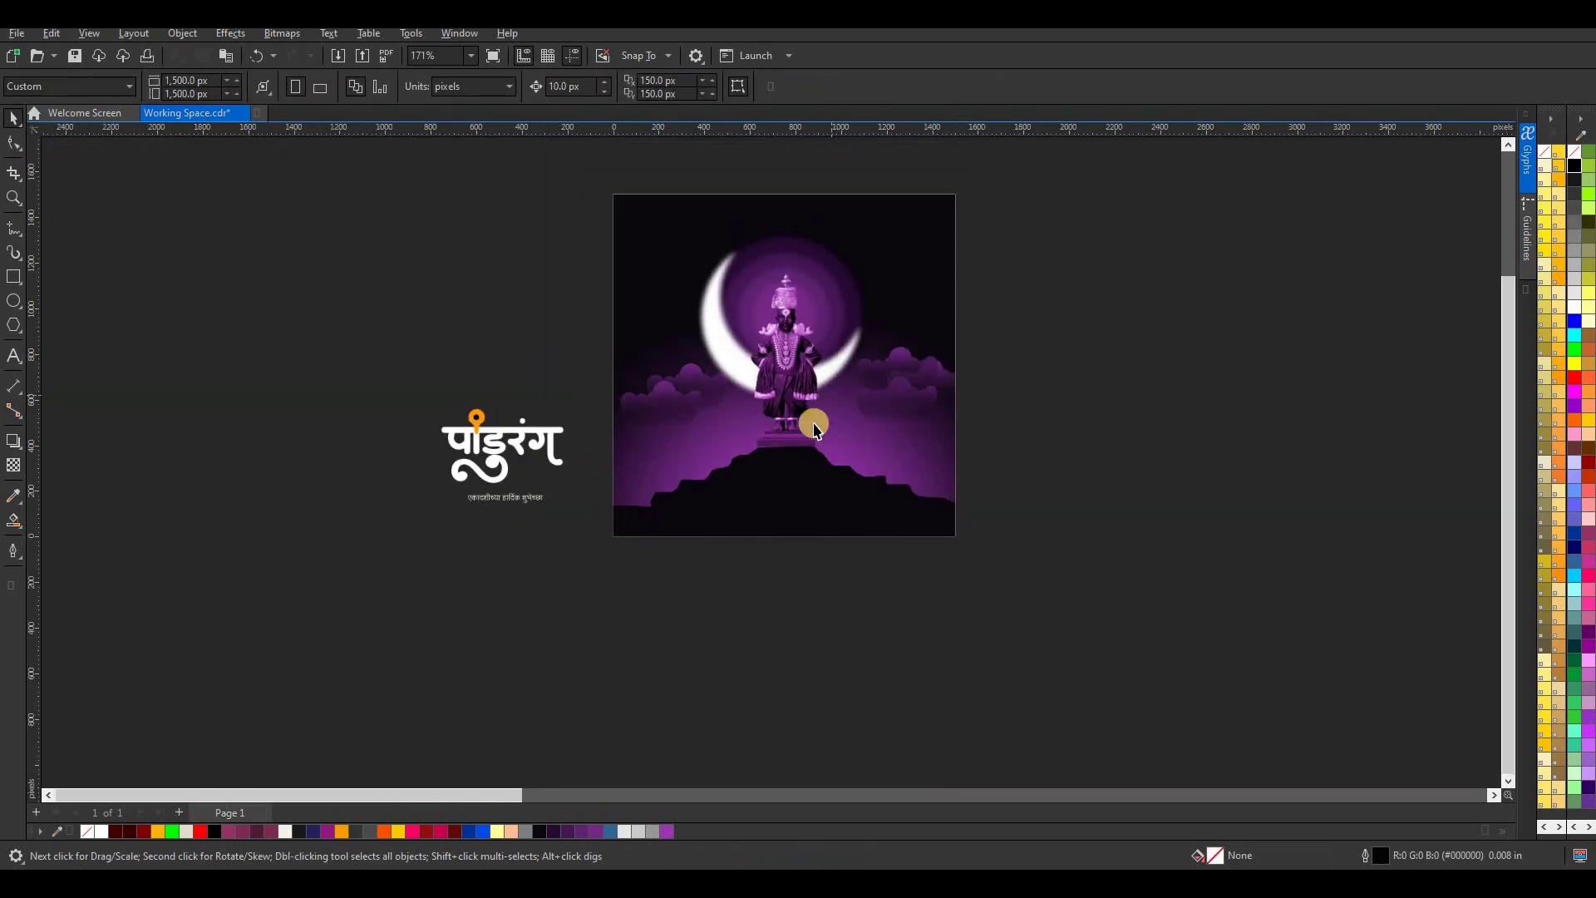
- Move the पांडुरंग title with its orange ornament onto the hill below the statue and scale it down slightly
{"action": "scroll", "coordinate": [814, 429], "scroll_direction": "up", "scroll_amount": 1}
{"action": "left_click_drag", "start_coordinate": [428, 399], "coordinate": [620, 524]}
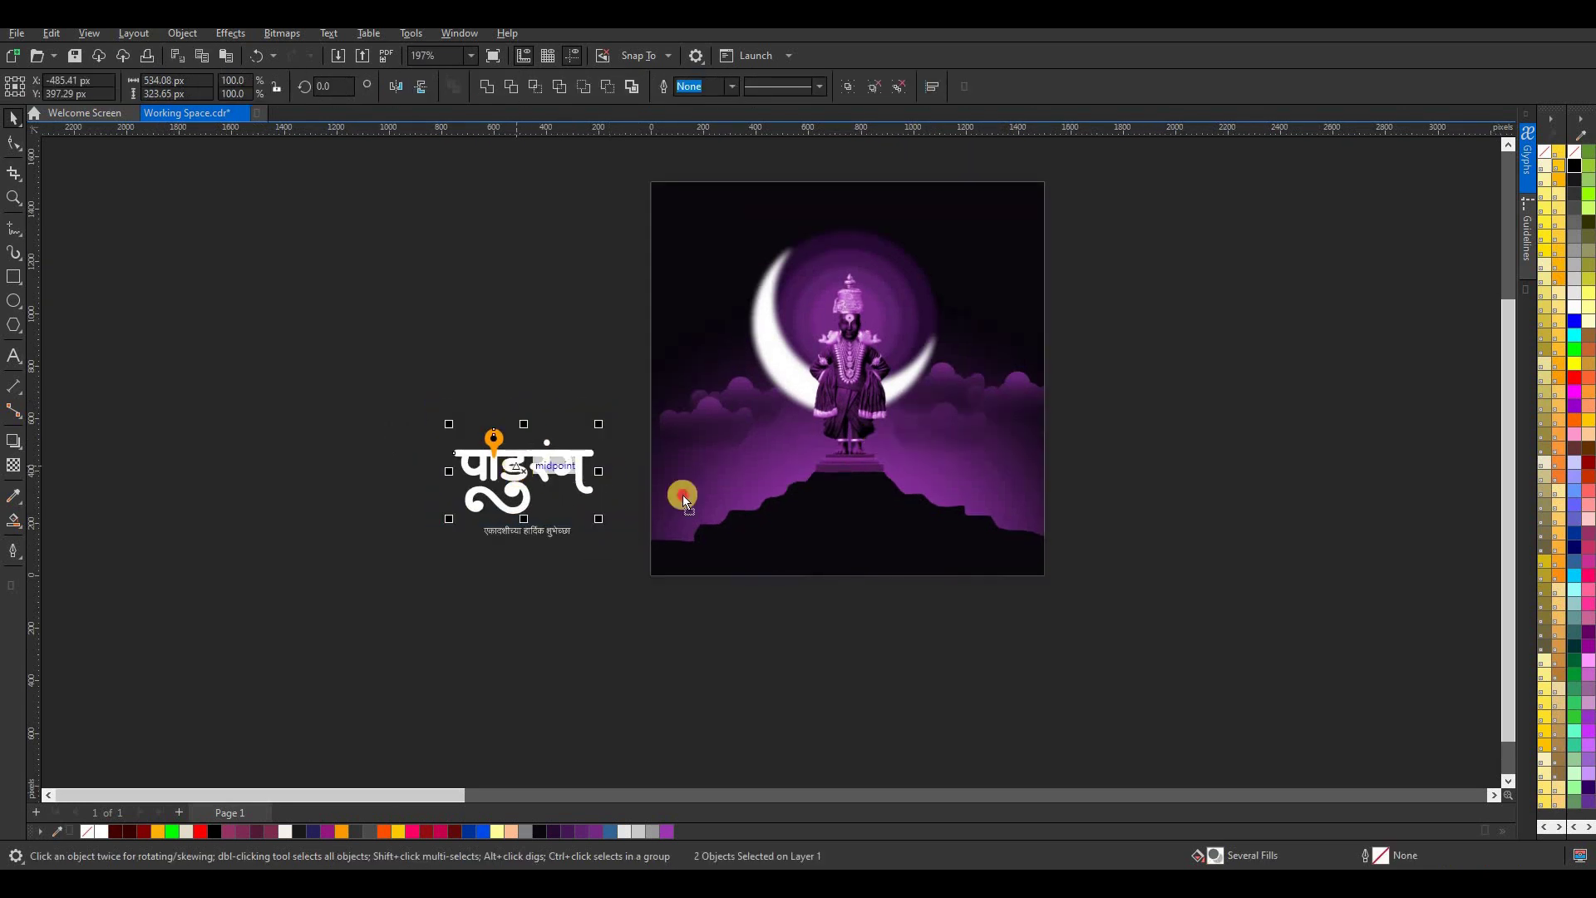
{"action": "left_click_drag", "start_coordinate": [682, 496], "coordinate": [845, 490]}
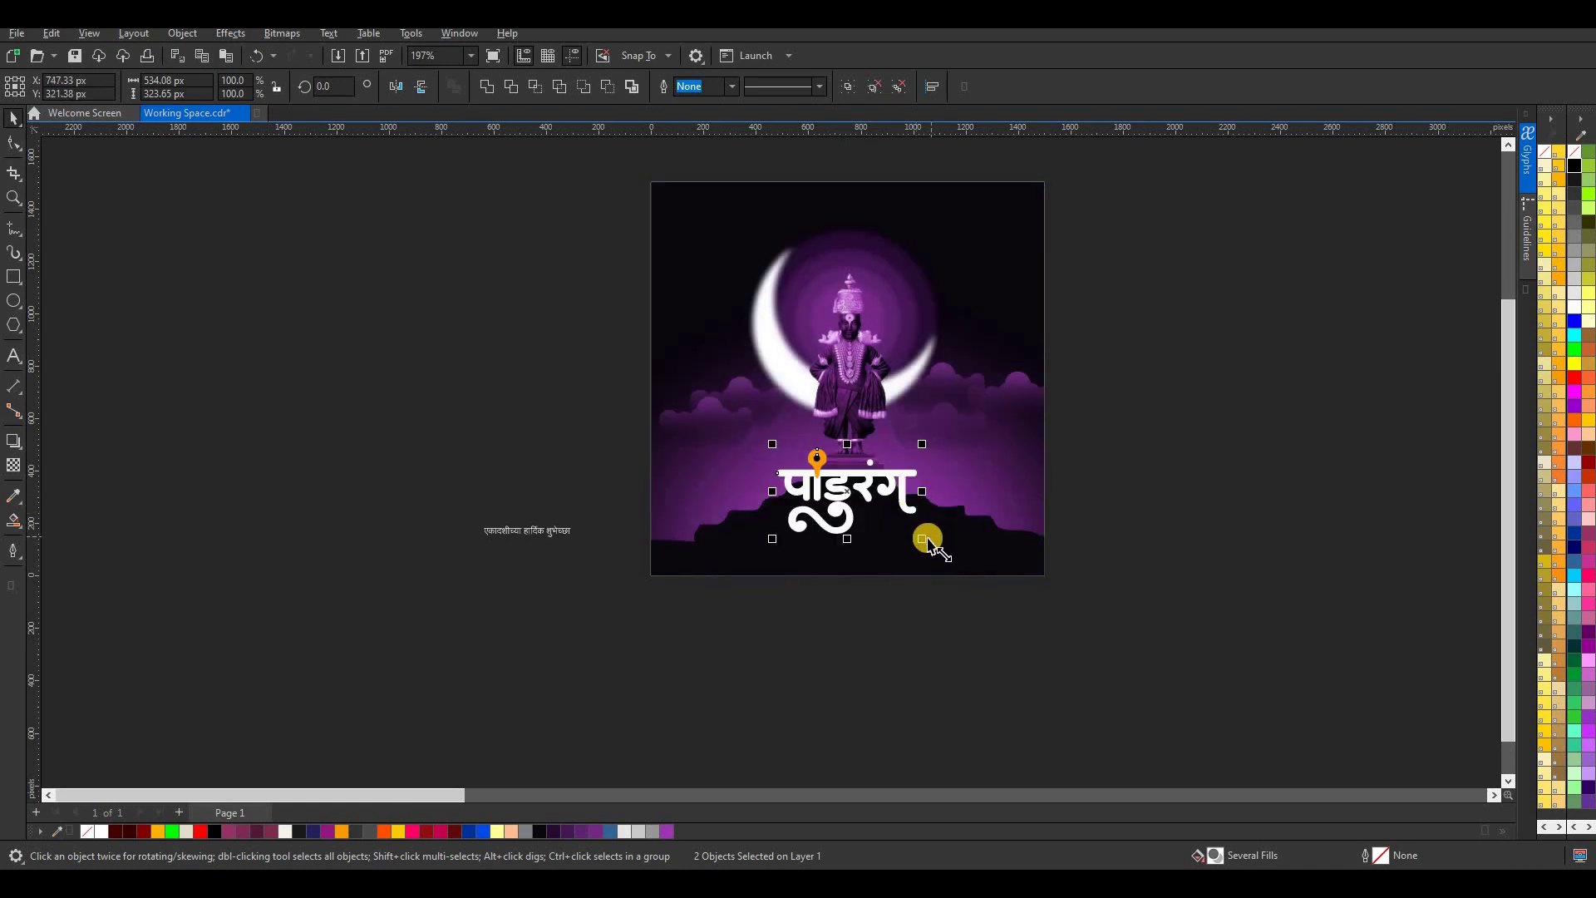
{"action": "scroll", "coordinate": [928, 545], "scroll_direction": "up", "scroll_amount": 3}
{"action": "left_click_drag", "start_coordinate": [923, 536], "coordinate": [911, 531]}
- Place the एकादशीच्या हार्दिक शुभेच्छा line centred just beneath the title and fill it with Deep Yellow (#FFCC00)
{"action": "left_click_drag", "start_coordinate": [367, 536], "coordinate": [816, 567]}
{"action": "left_click", "coordinate": [401, 830]}
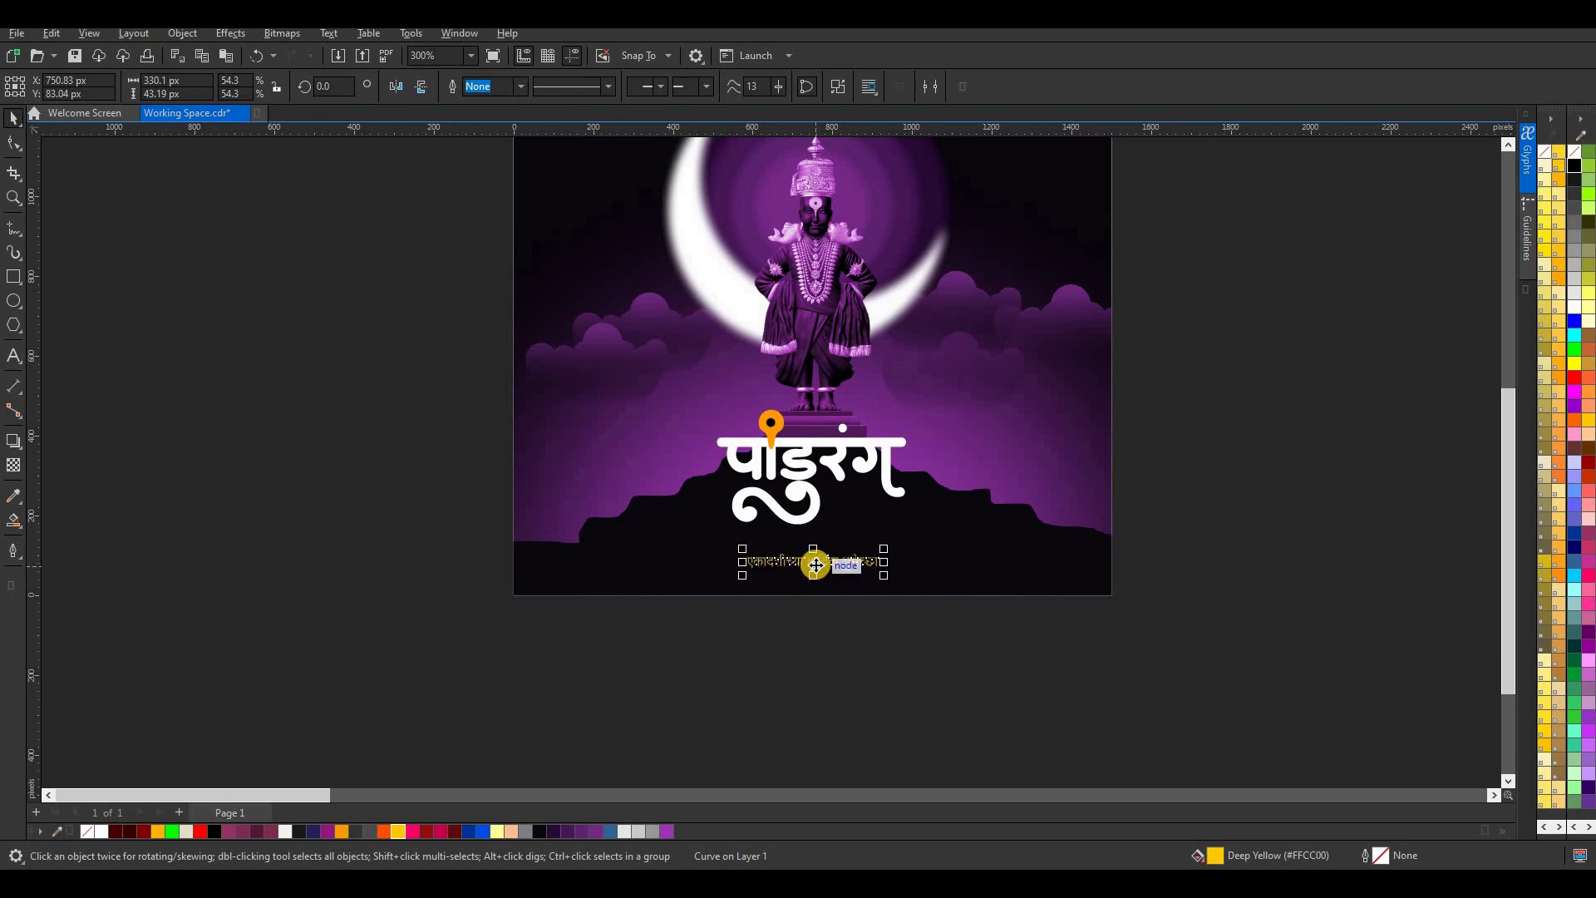
{"action": "left_click_drag", "start_coordinate": [814, 552], "coordinate": [813, 549]}
{"action": "scroll", "coordinate": [837, 705], "scroll_direction": "down", "scroll_amount": 2}
{"action": "left_click", "coordinate": [870, 716]}
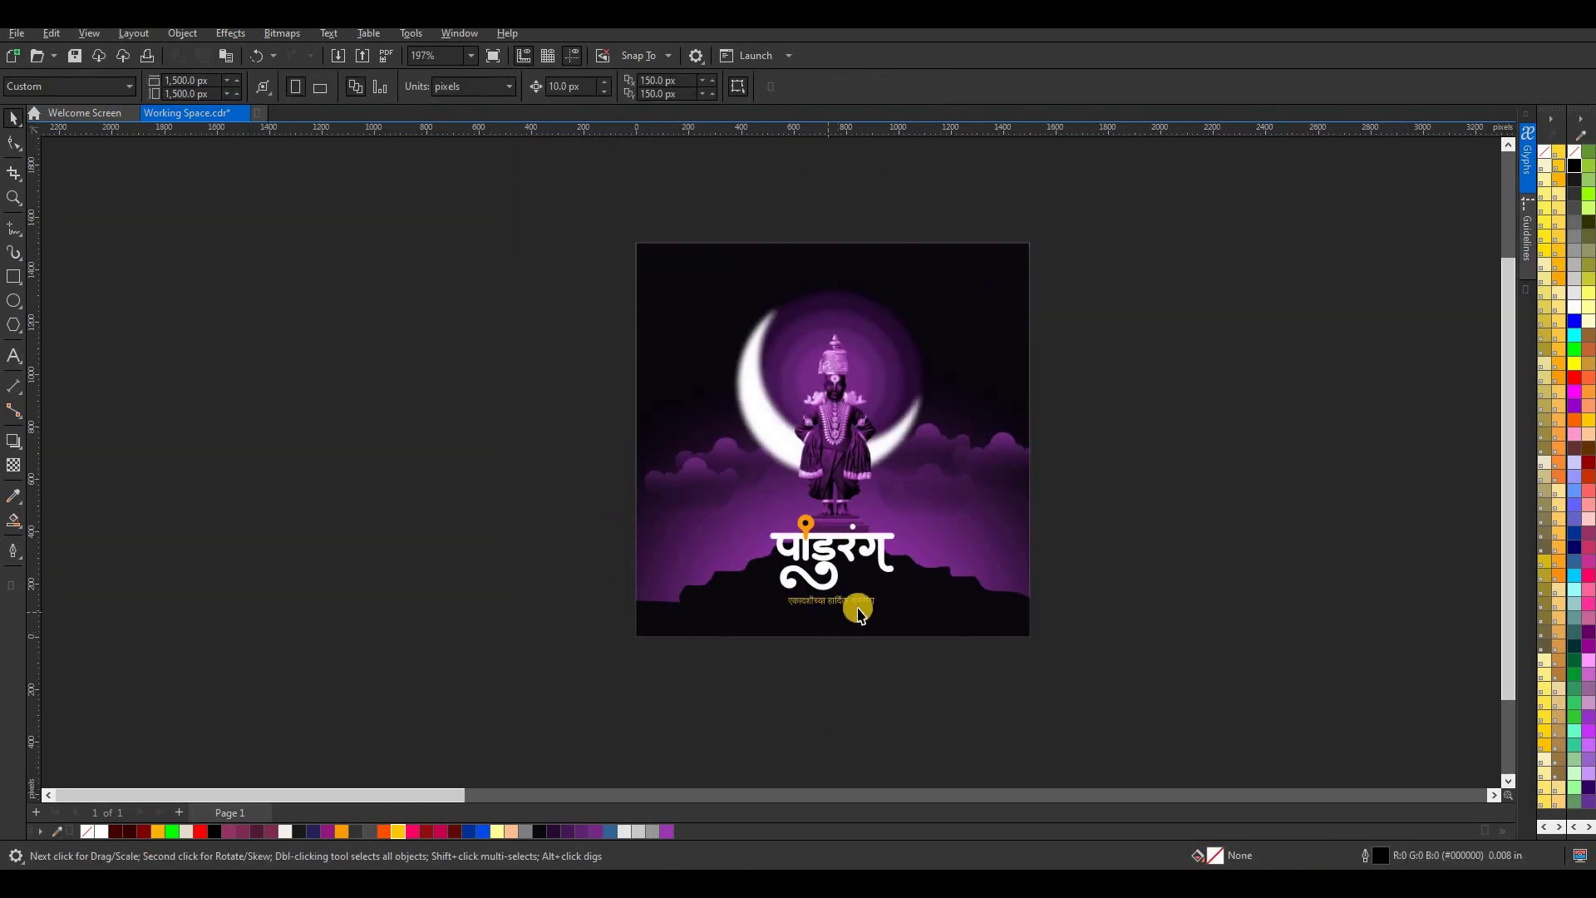
- Recolour the एकादशीच्या हार्दिक शुभेच्छा line beneath the title from the document palette's orange swatch
{"action": "scroll", "coordinate": [859, 613], "scroll_direction": "up", "scroll_amount": 2}
{"action": "left_click", "coordinate": [871, 602]}
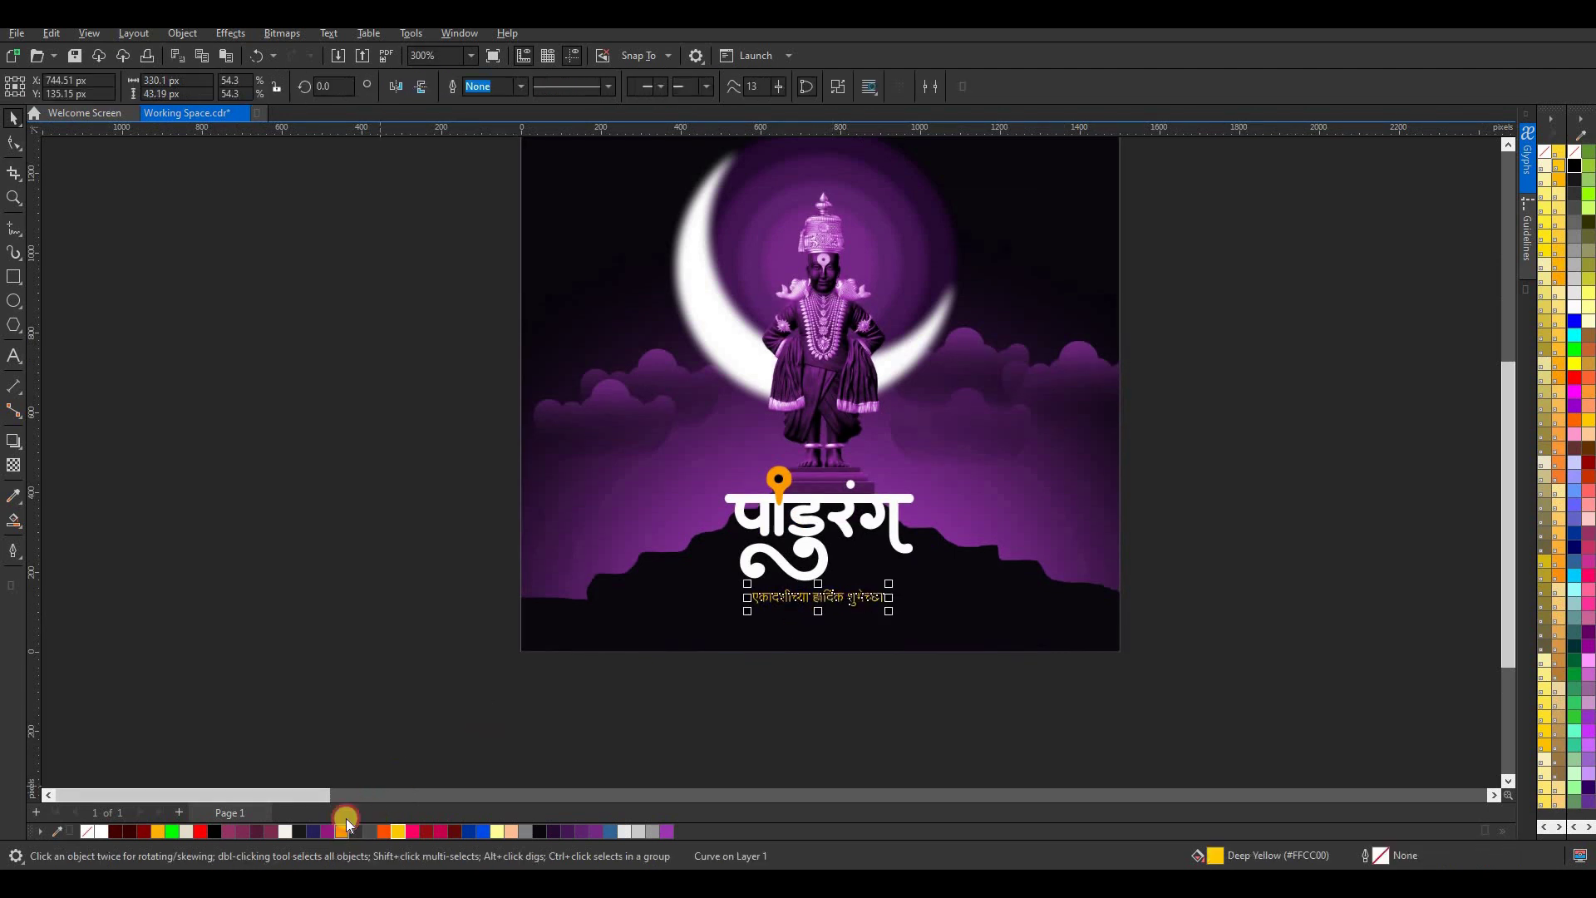
{"action": "left_click", "coordinate": [344, 828]}
{"action": "left_click", "coordinate": [759, 713]}
{"action": "scroll", "coordinate": [765, 712], "scroll_direction": "down", "scroll_amount": 1}
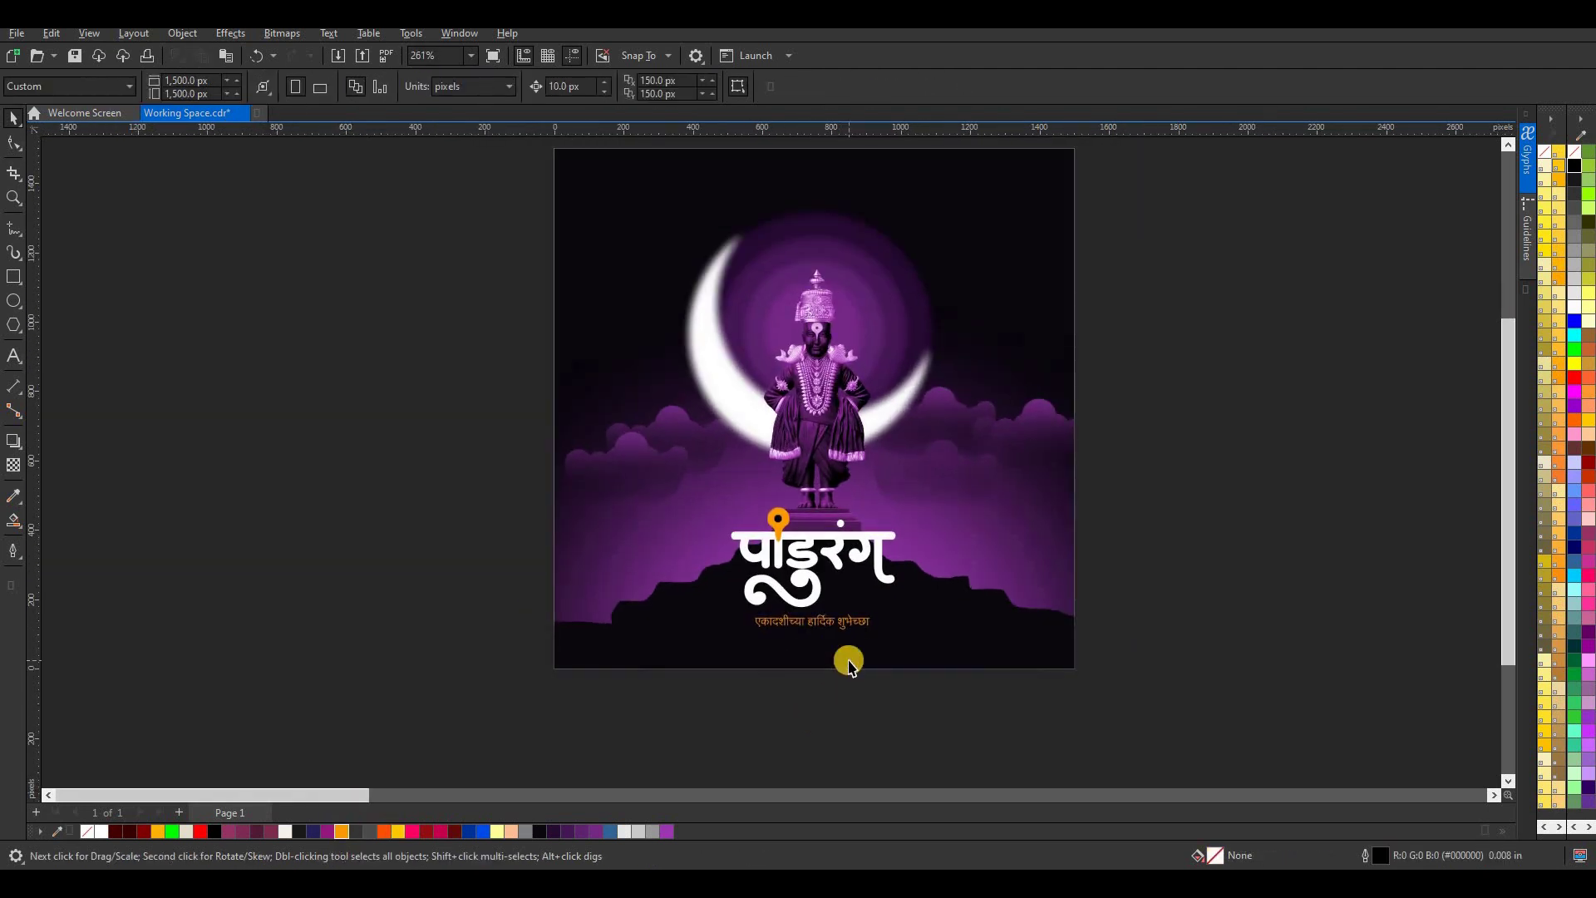
{"action": "scroll", "coordinate": [849, 662], "scroll_direction": "down", "scroll_amount": 1}
{"action": "scroll", "coordinate": [828, 381], "scroll_direction": "up", "scroll_amount": 1}
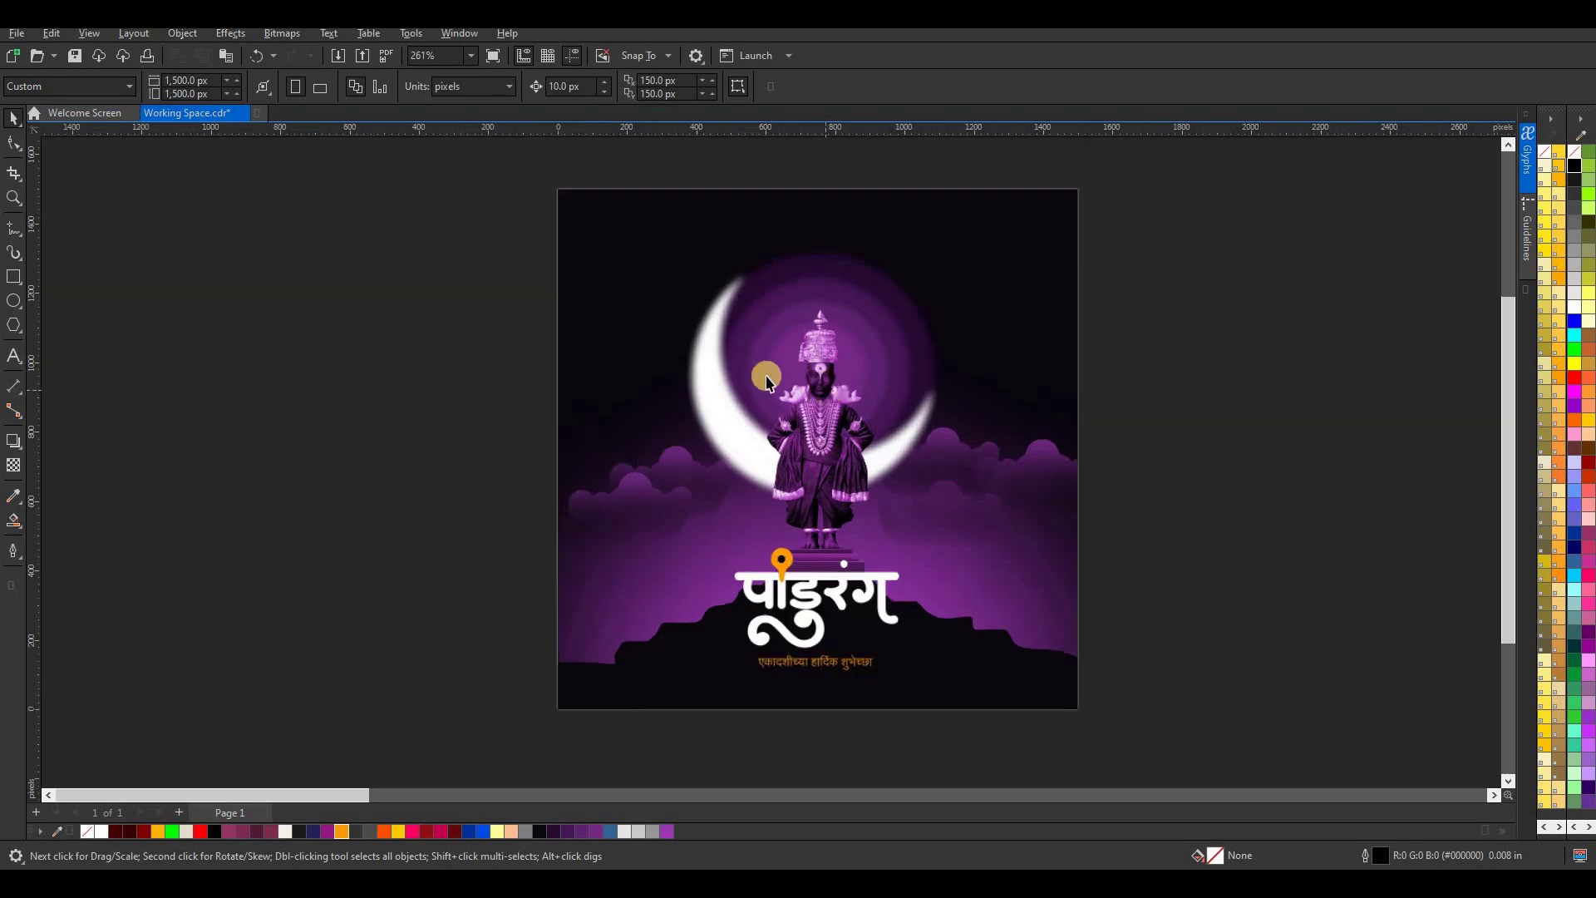
- Draw a square about 213 px wide beside the page and scoop its corners fully inward to form a four-pointed star
{"action": "left_click", "coordinate": [13, 276]}
{"action": "left_click_drag", "start_coordinate": [244, 327], "coordinate": [328, 411]}
{"action": "left_click", "coordinate": [13, 118]}
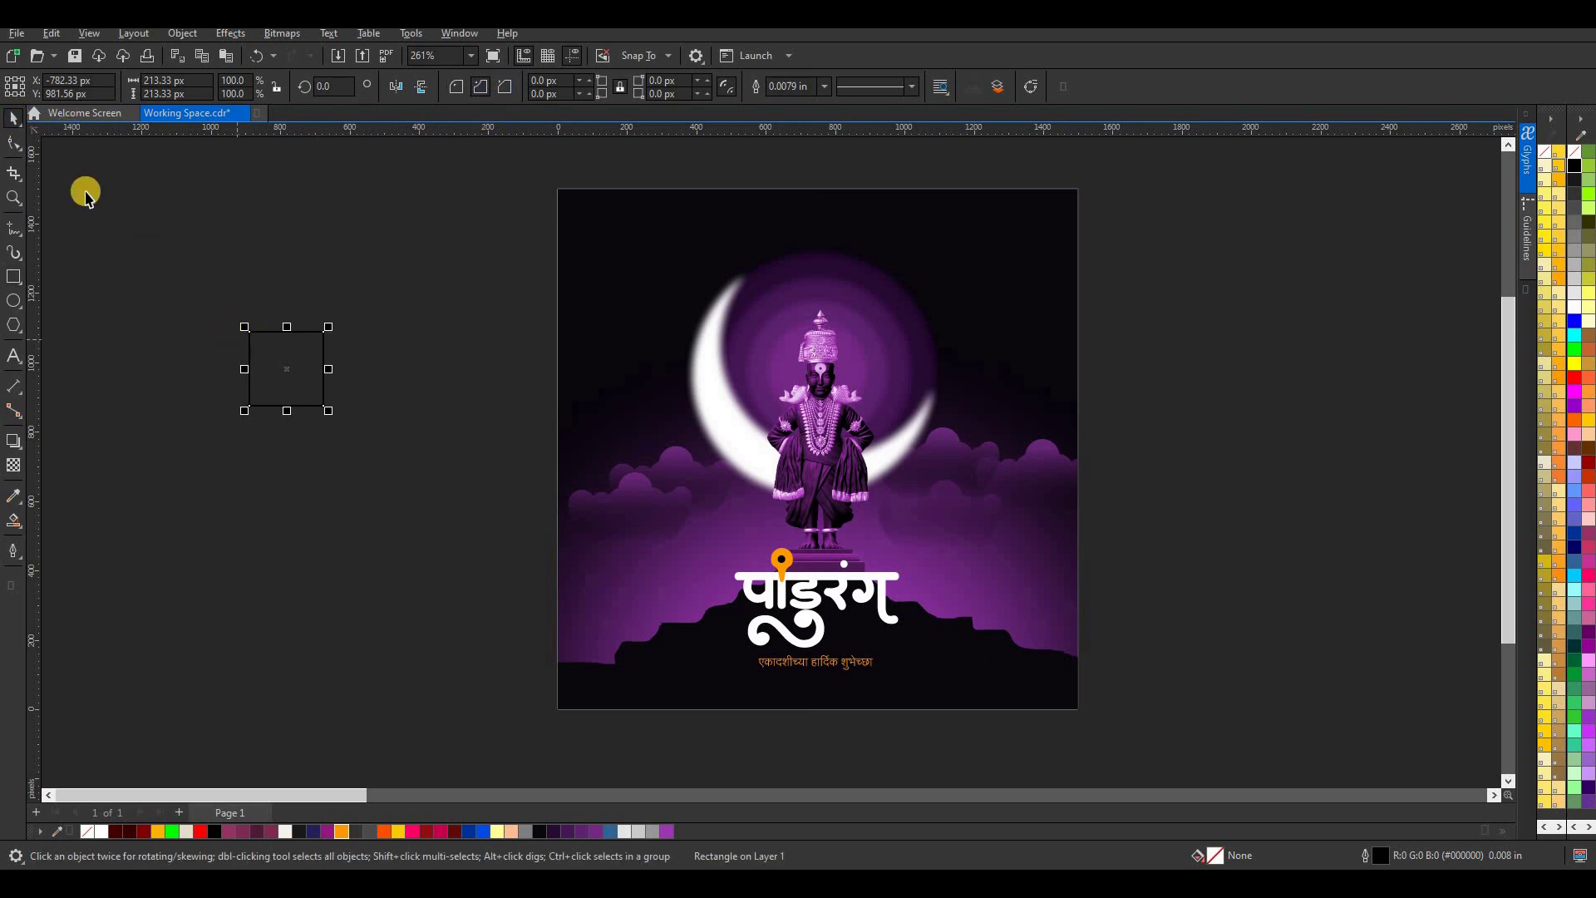
{"action": "left_click", "coordinate": [13, 143]}
{"action": "left_click", "coordinate": [481, 87]}
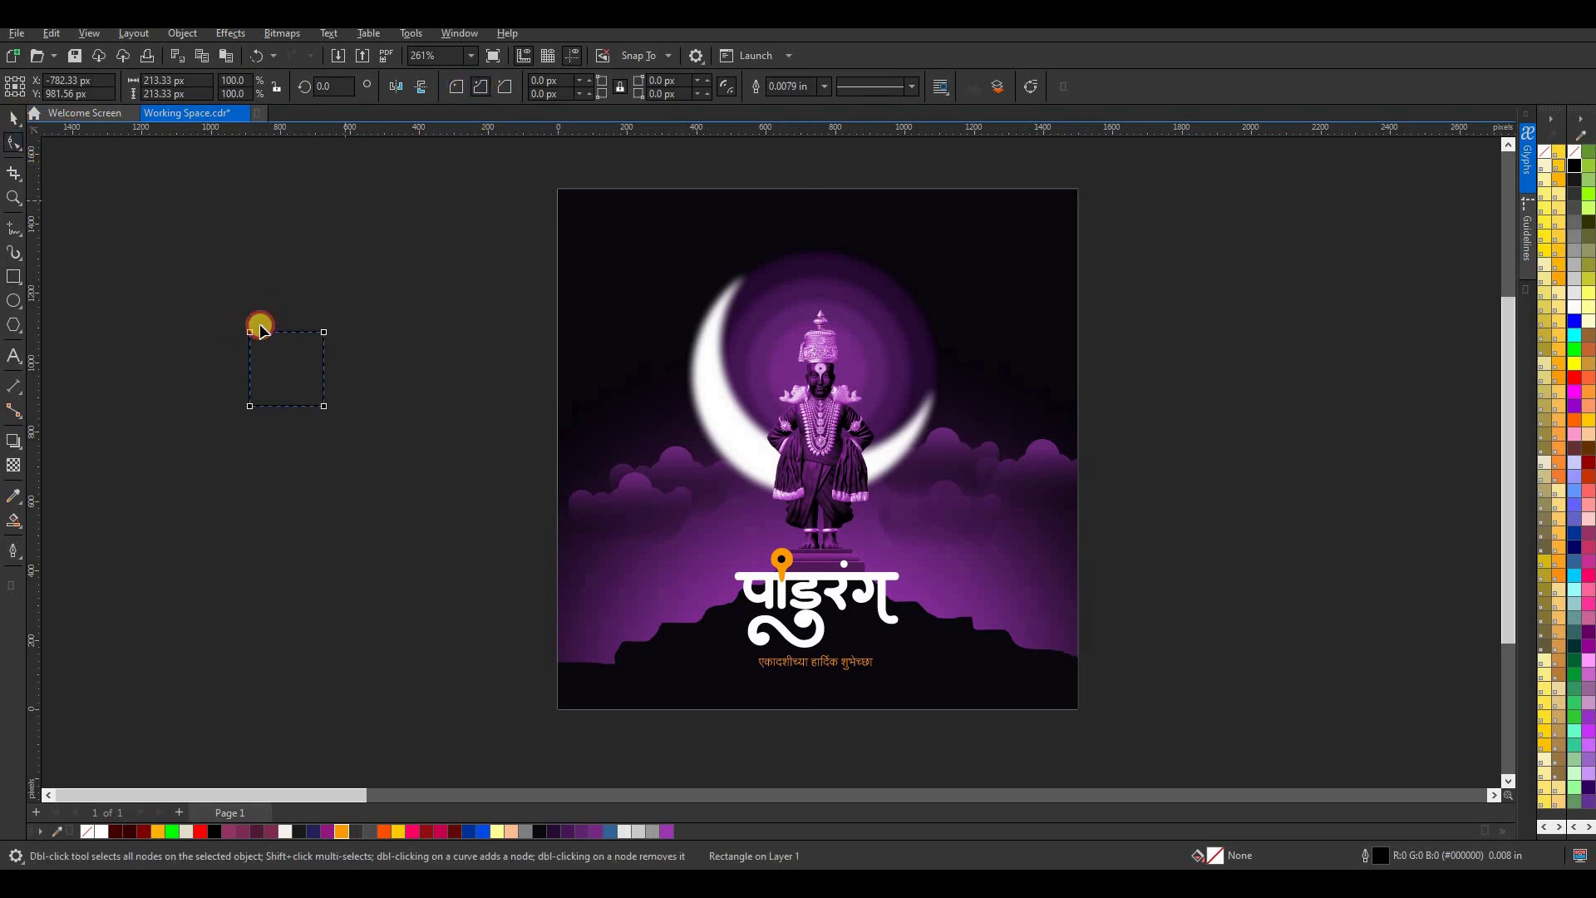
{"action": "left_click_drag", "start_coordinate": [250, 334], "coordinate": [310, 412]}
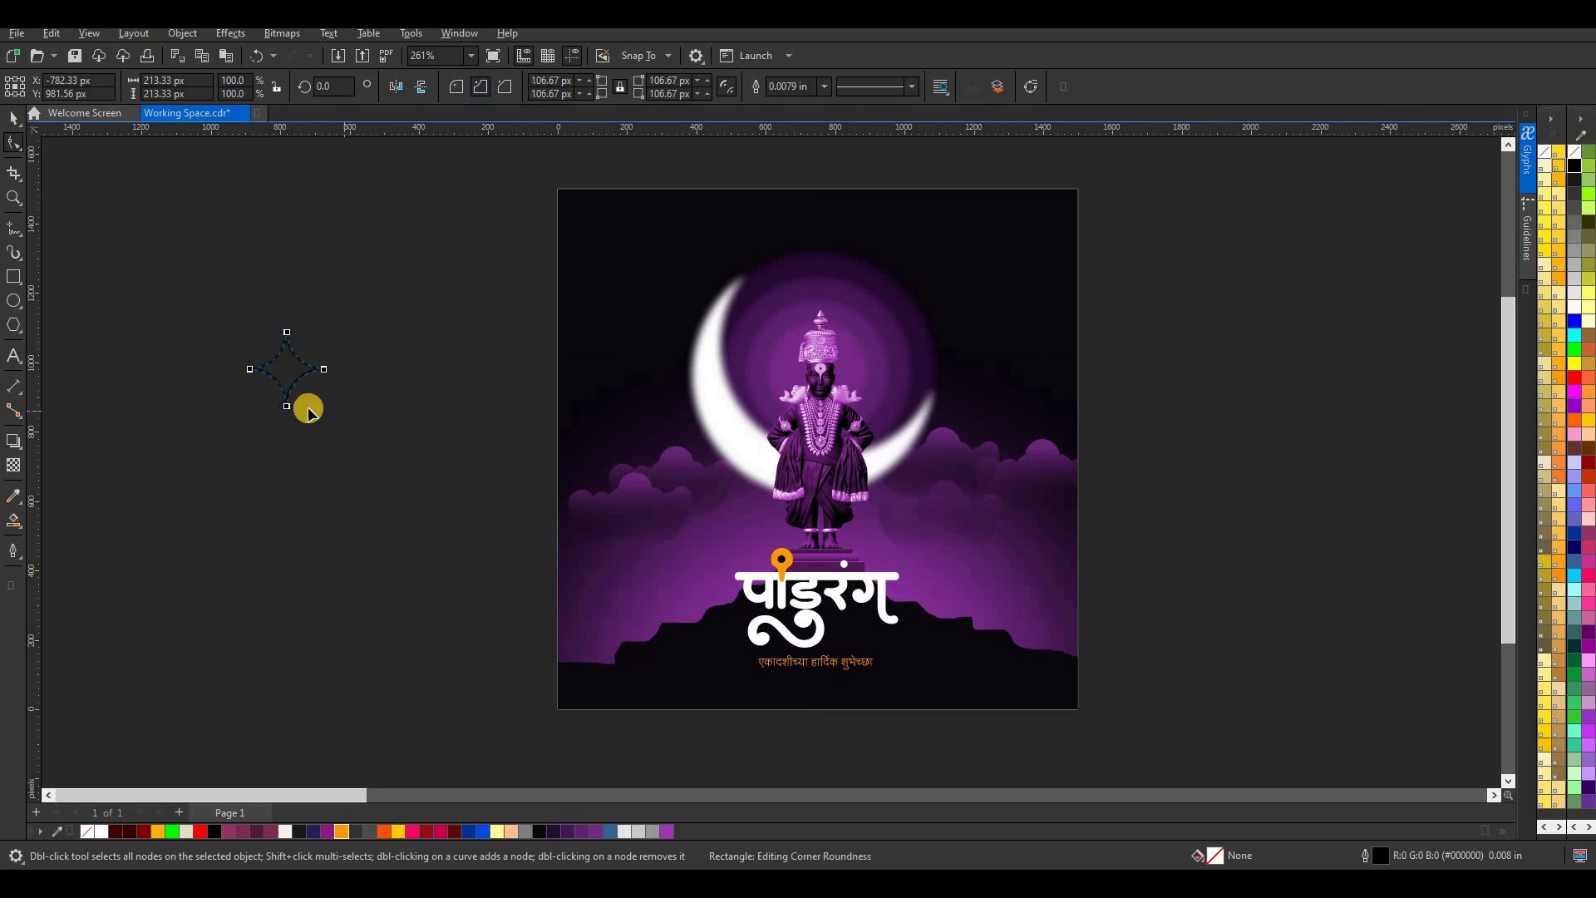
- Scale the four-pointed star down to about 60 px, fill it with white and remove its outline
{"action": "left_click", "coordinate": [13, 123]}
{"action": "left_click_drag", "start_coordinate": [332, 326], "coordinate": [304, 355]}
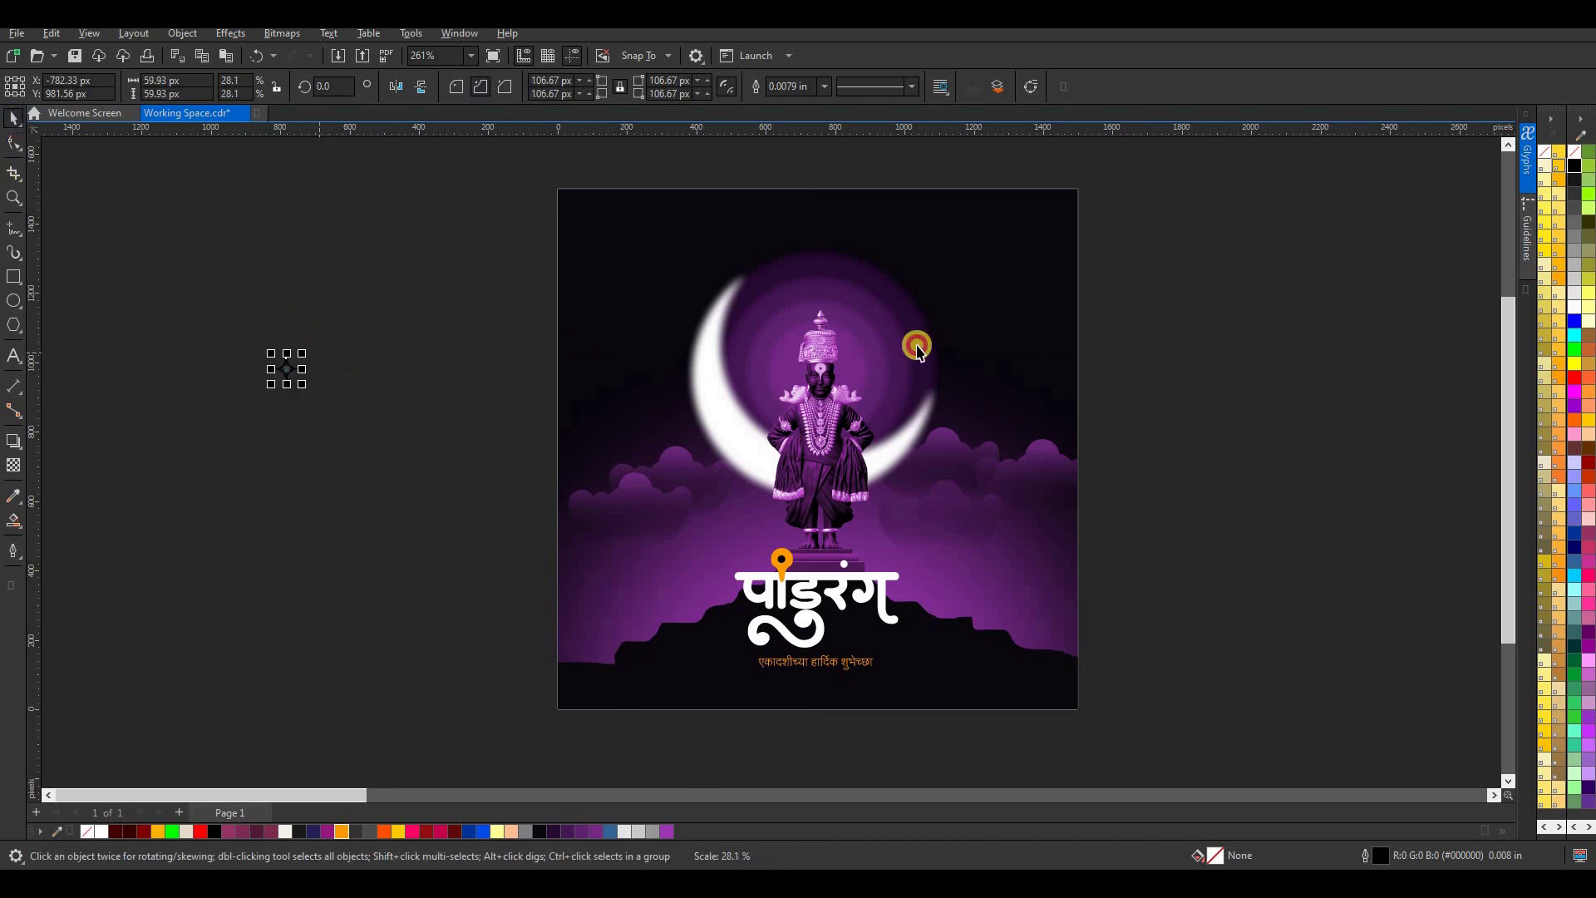
{"action": "left_click", "coordinate": [1572, 308]}
{"action": "right_click", "coordinate": [87, 831]}
{"action": "left_click", "coordinate": [296, 400]}
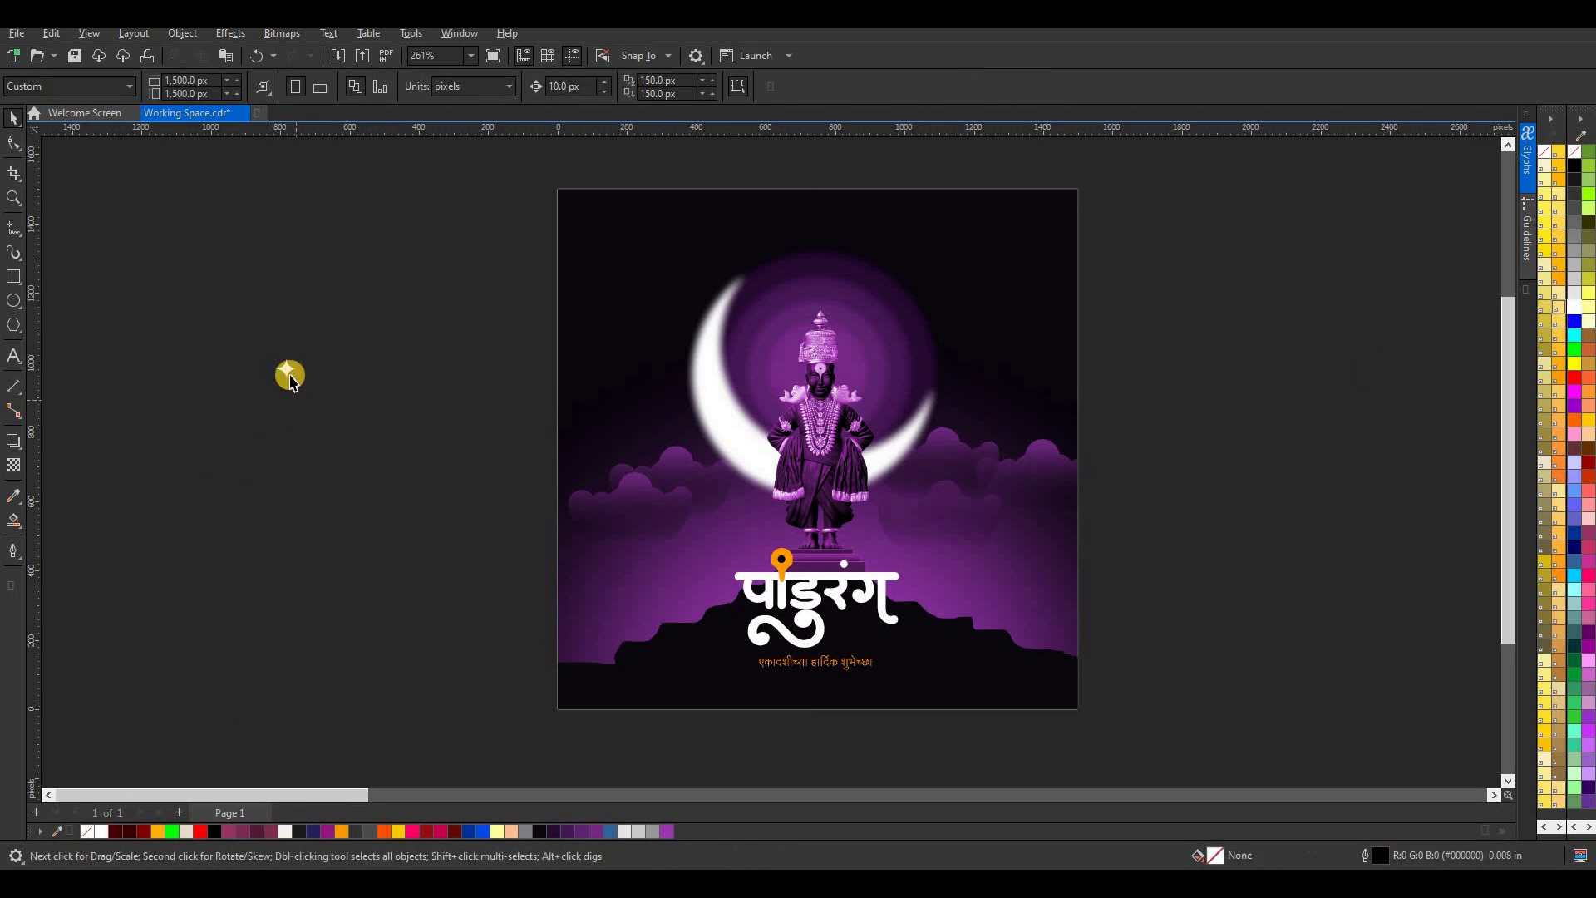
- Scale the white star down to about 24 px and place it just above the crescent's upper tip
{"action": "left_click", "coordinate": [290, 381]}
{"action": "left_click_drag", "start_coordinate": [299, 389], "coordinate": [290, 371]}
{"action": "left_click_drag", "start_coordinate": [466, 312], "coordinate": [716, 259]}
{"action": "scroll", "coordinate": [863, 250], "scroll_direction": "up", "scroll_amount": 1}
{"action": "scroll", "coordinate": [751, 245], "scroll_direction": "up", "scroll_amount": 3}
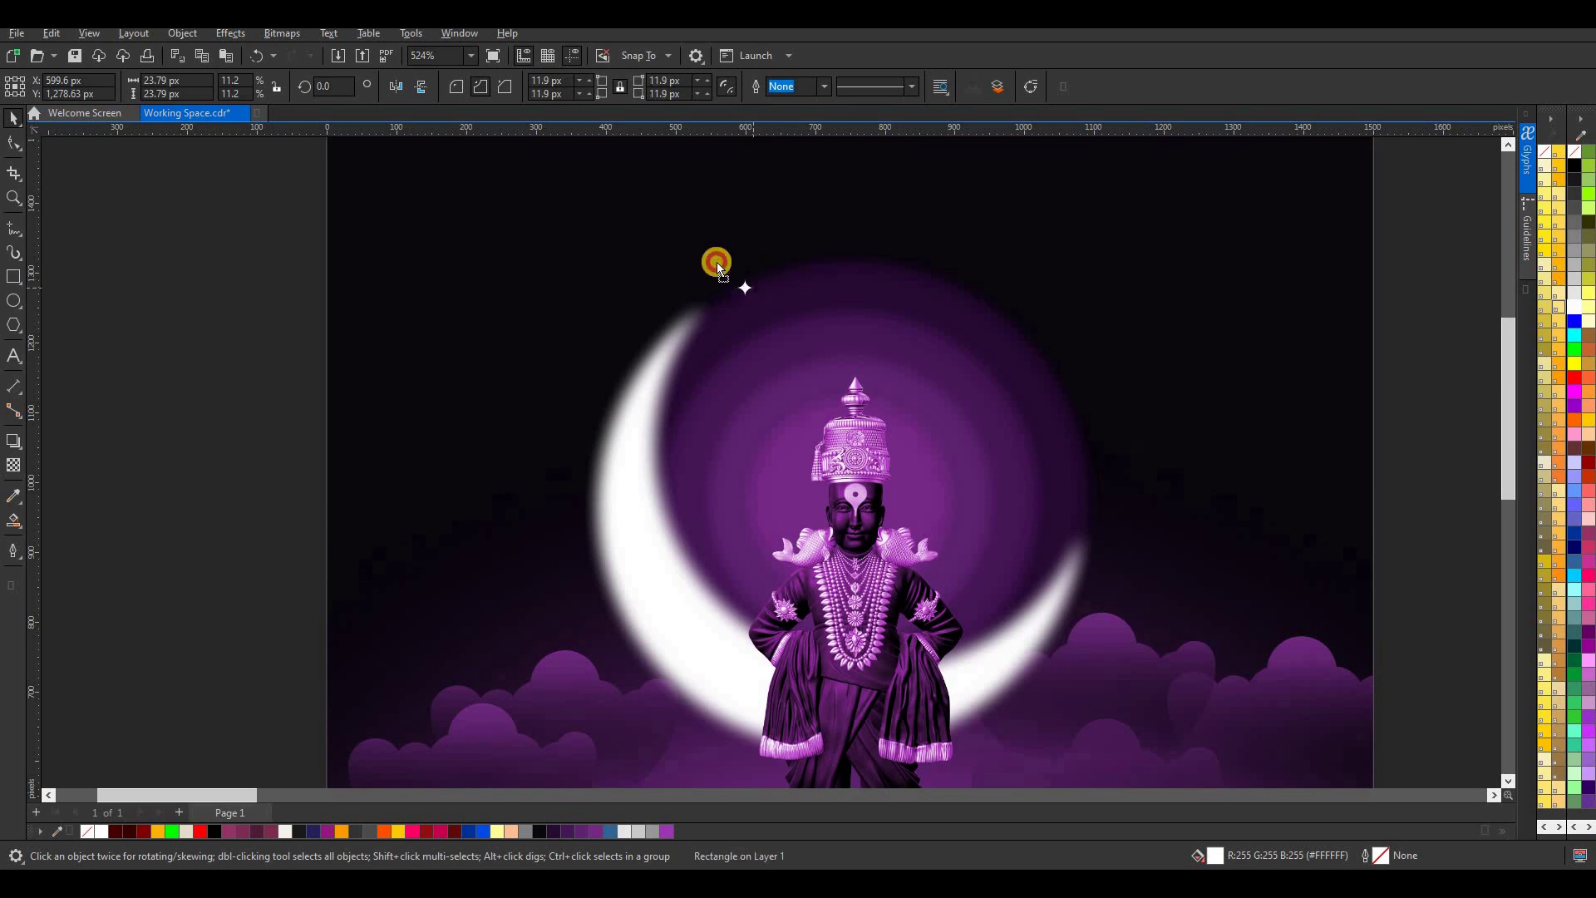
{"action": "scroll", "coordinate": [716, 274], "scroll_direction": "down", "scroll_amount": 2}
{"action": "left_click", "coordinate": [188, 349]}
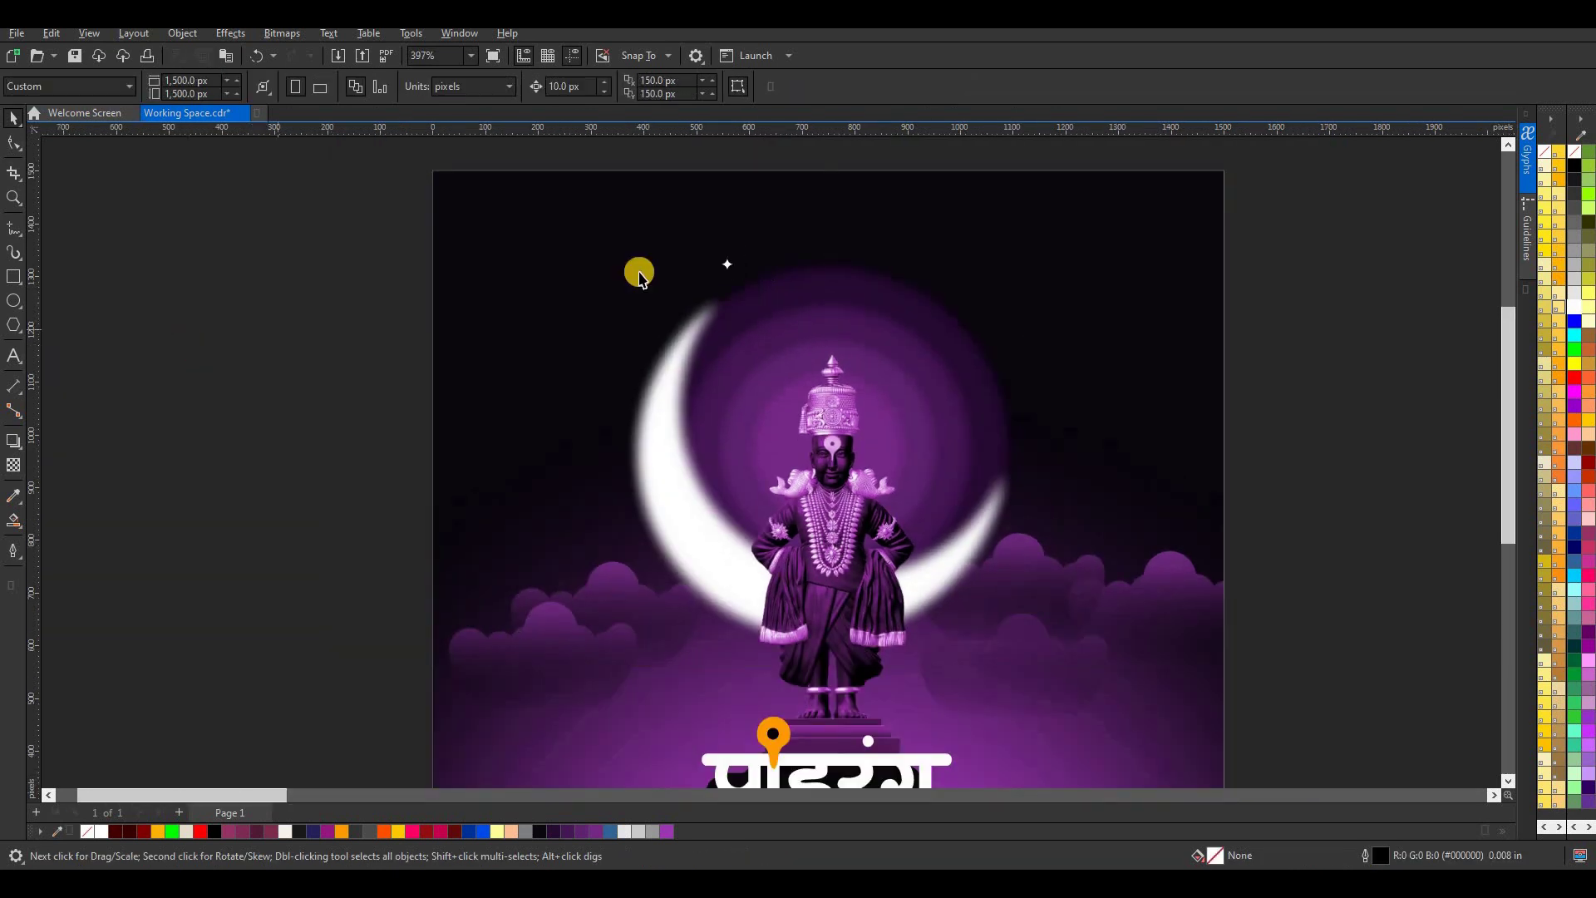
- Shrink the star above the crescent further to about 13 px
{"action": "scroll", "coordinate": [730, 258], "scroll_direction": "up", "scroll_amount": 6}
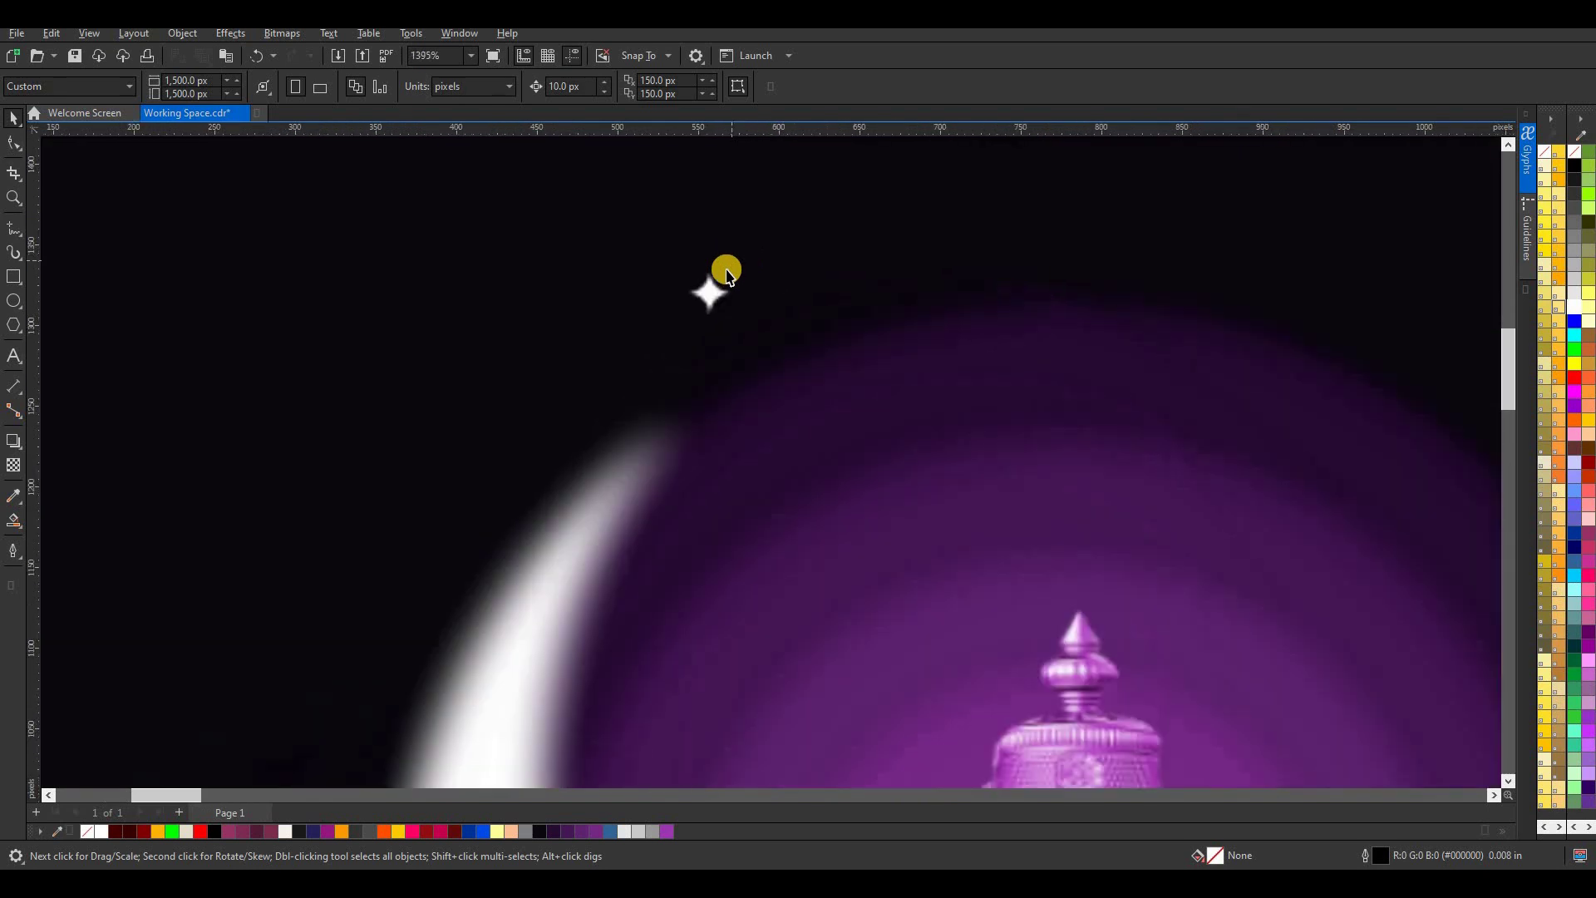
{"action": "left_click", "coordinate": [725, 293]}
{"action": "left_click_drag", "start_coordinate": [737, 267], "coordinate": [732, 283]}
{"action": "scroll", "coordinate": [729, 310], "scroll_direction": "down", "scroll_amount": 4}
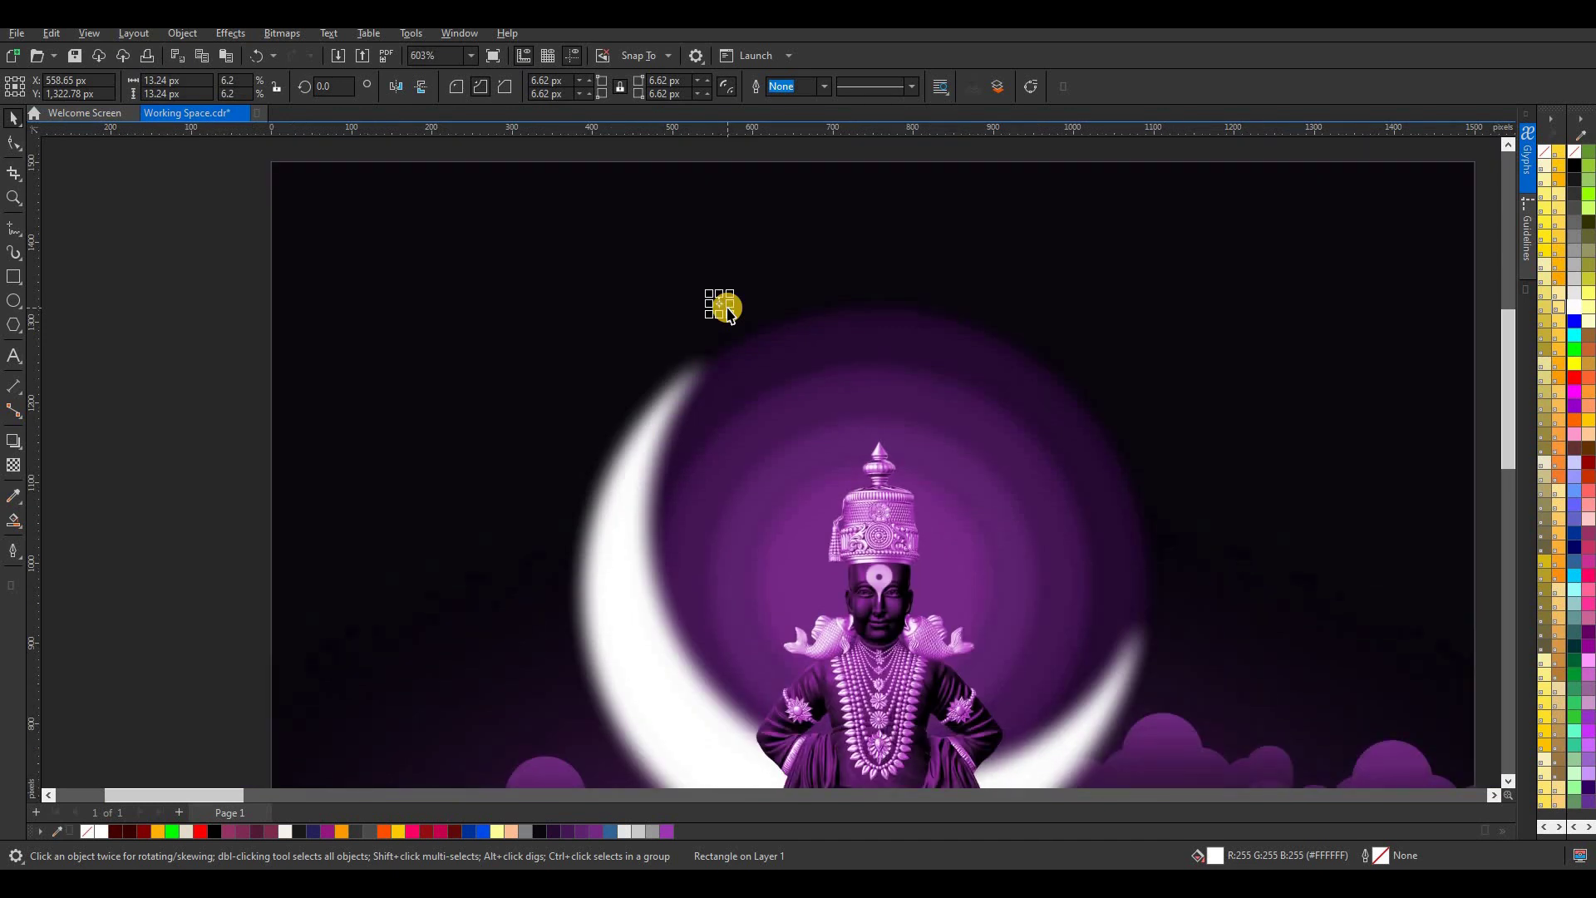
- Duplicate the small star singly and in groups, mirroring one group vertically, to scatter stars across the sky around the crescent and statue
{"action": "left_click_drag", "start_coordinate": [738, 309], "coordinate": [735, 388]}
{"action": "right_click", "coordinate": [845, 322]}
{"action": "right_click", "coordinate": [735, 389]}
{"action": "left_click_drag", "start_coordinate": [630, 150], "coordinate": [878, 449]}
{"action": "left_click_drag", "start_coordinate": [781, 332], "coordinate": [1205, 534]}
{"action": "right_click", "coordinate": [1025, 440]}
{"action": "right_click", "coordinate": [1139, 333]}
{"action": "left_click", "coordinate": [421, 88]}
{"action": "right_click", "coordinate": [1205, 534]}
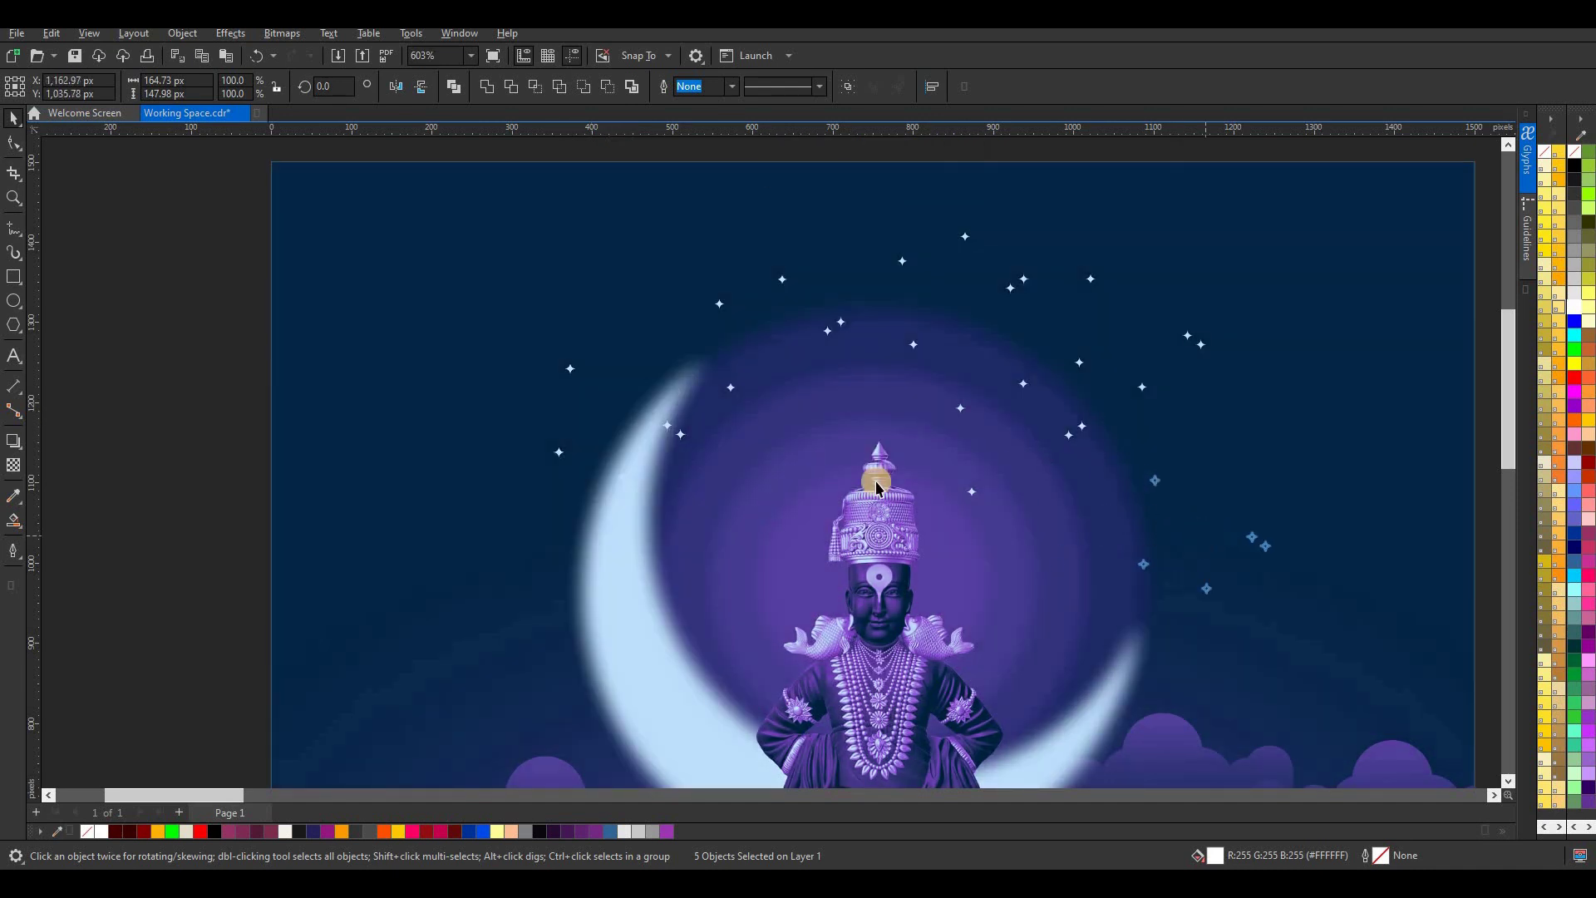
{"action": "scroll", "coordinate": [648, 381], "scroll_direction": "down", "scroll_amount": 2}
{"action": "left_click", "coordinate": [938, 224]}
{"action": "scroll", "coordinate": [938, 228], "scroll_direction": "down", "scroll_amount": 2}
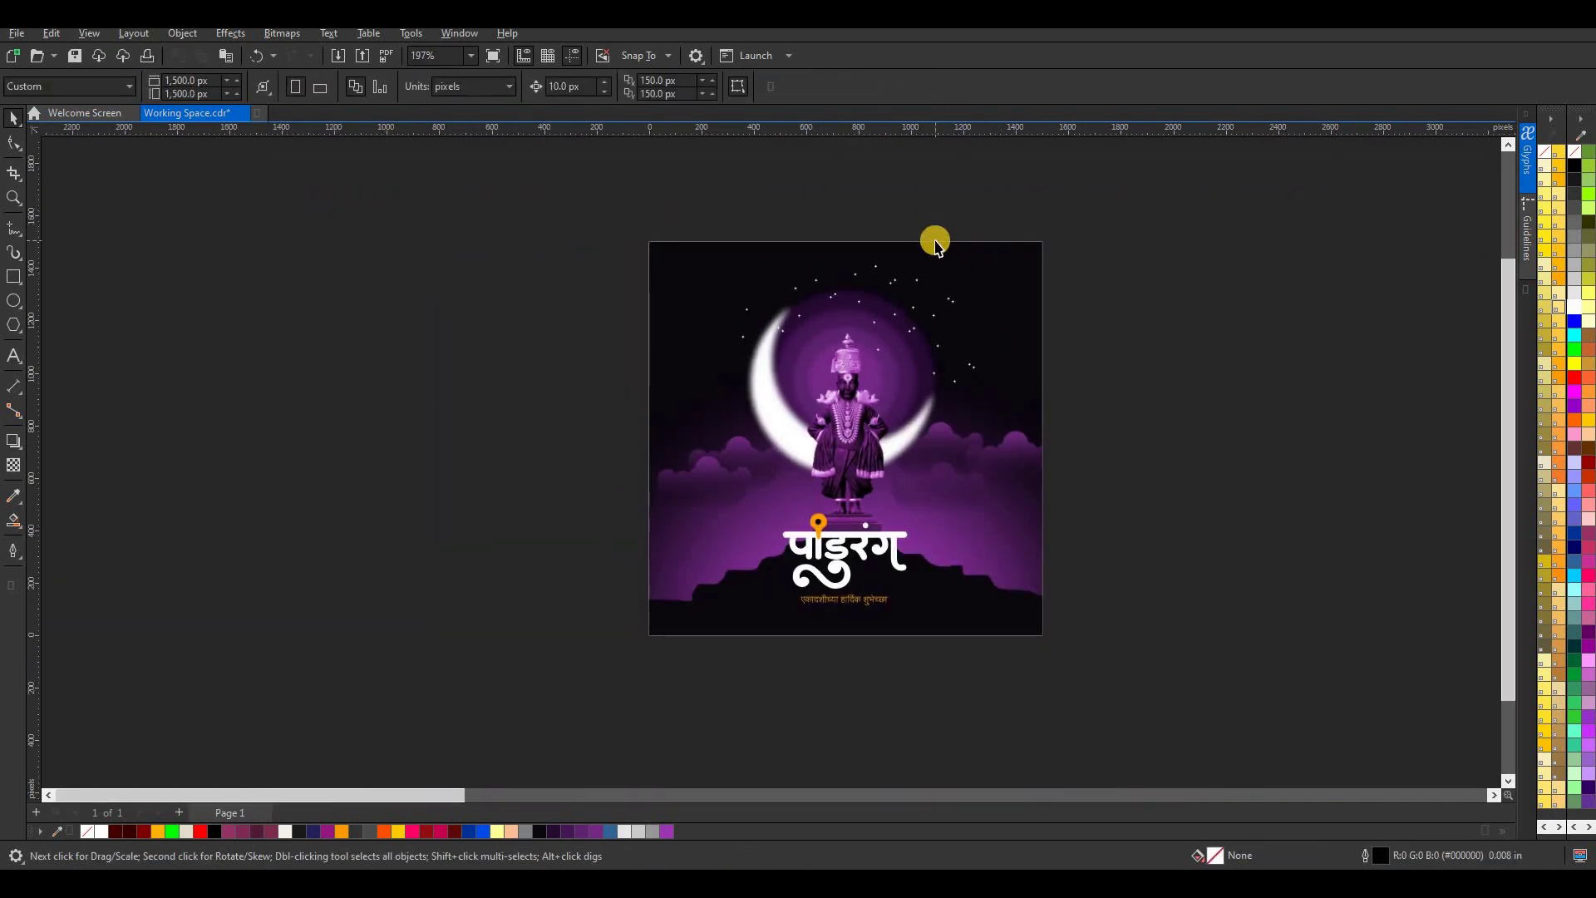
- Save the greeting post document
{"action": "scroll", "coordinate": [948, 287], "scroll_direction": "up", "scroll_amount": 1}
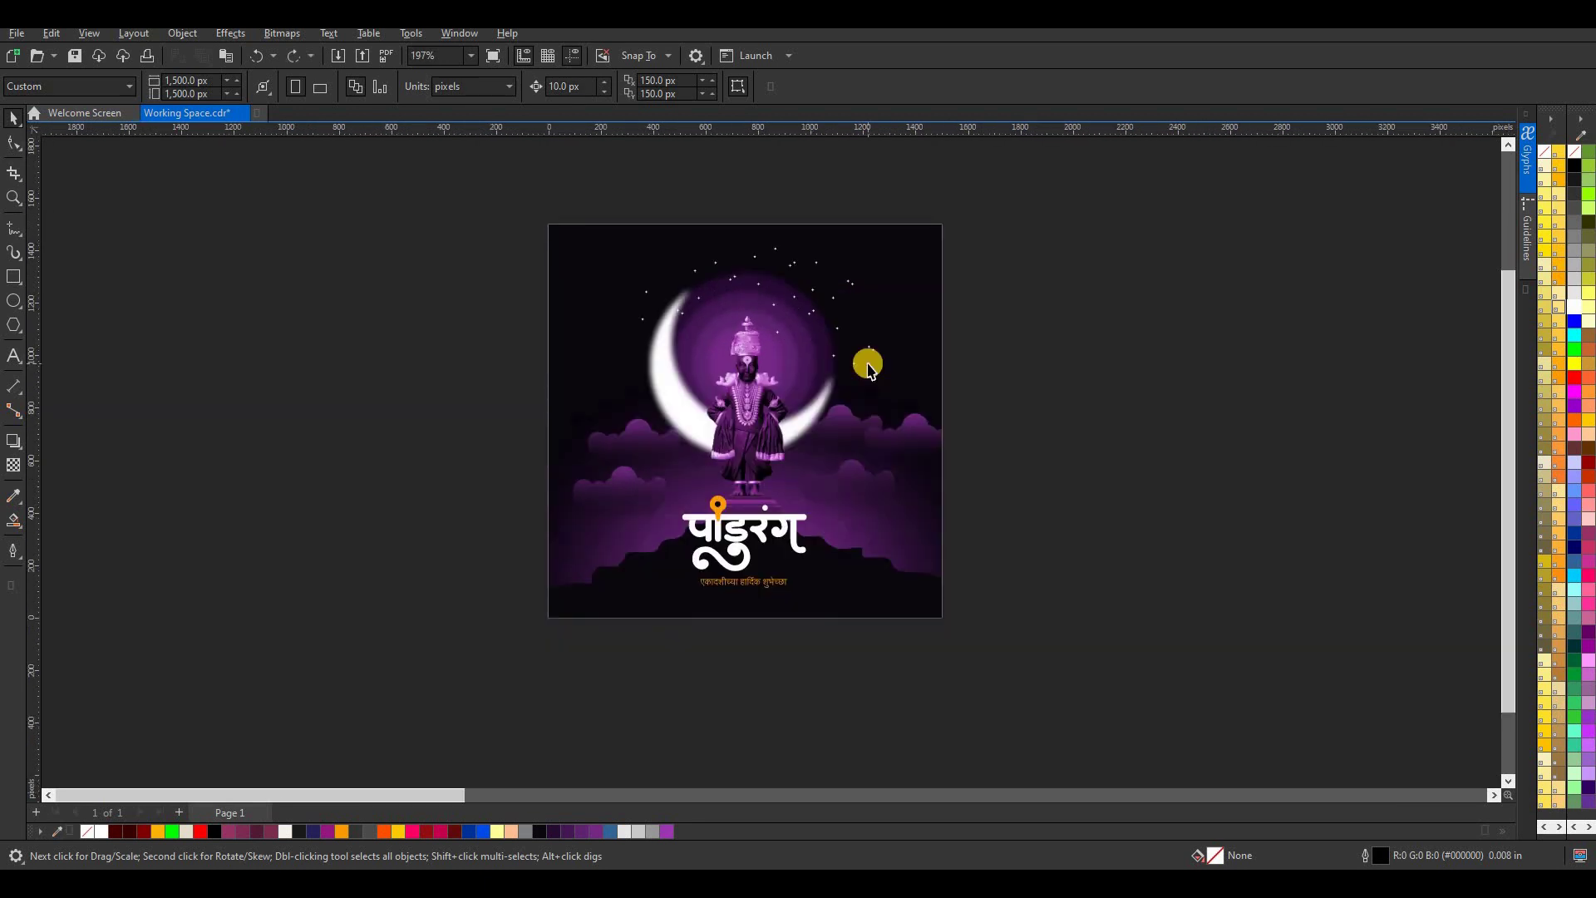
{"action": "key", "text": "ctrl+s"}
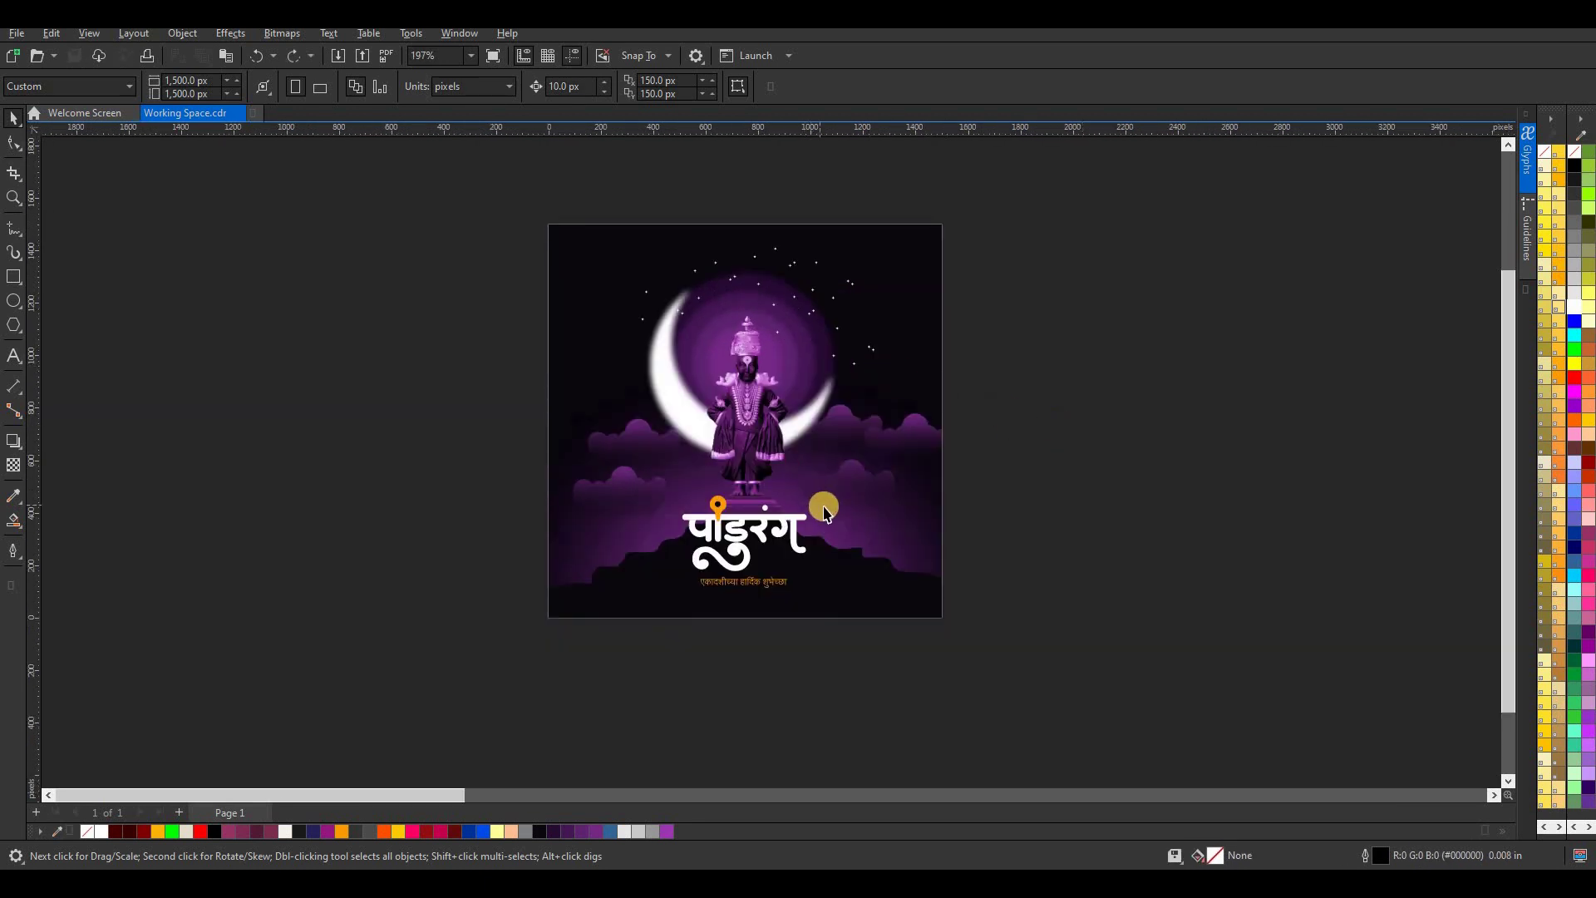
{"action": "scroll", "coordinate": [796, 356], "scroll_direction": "up", "scroll_amount": 1}
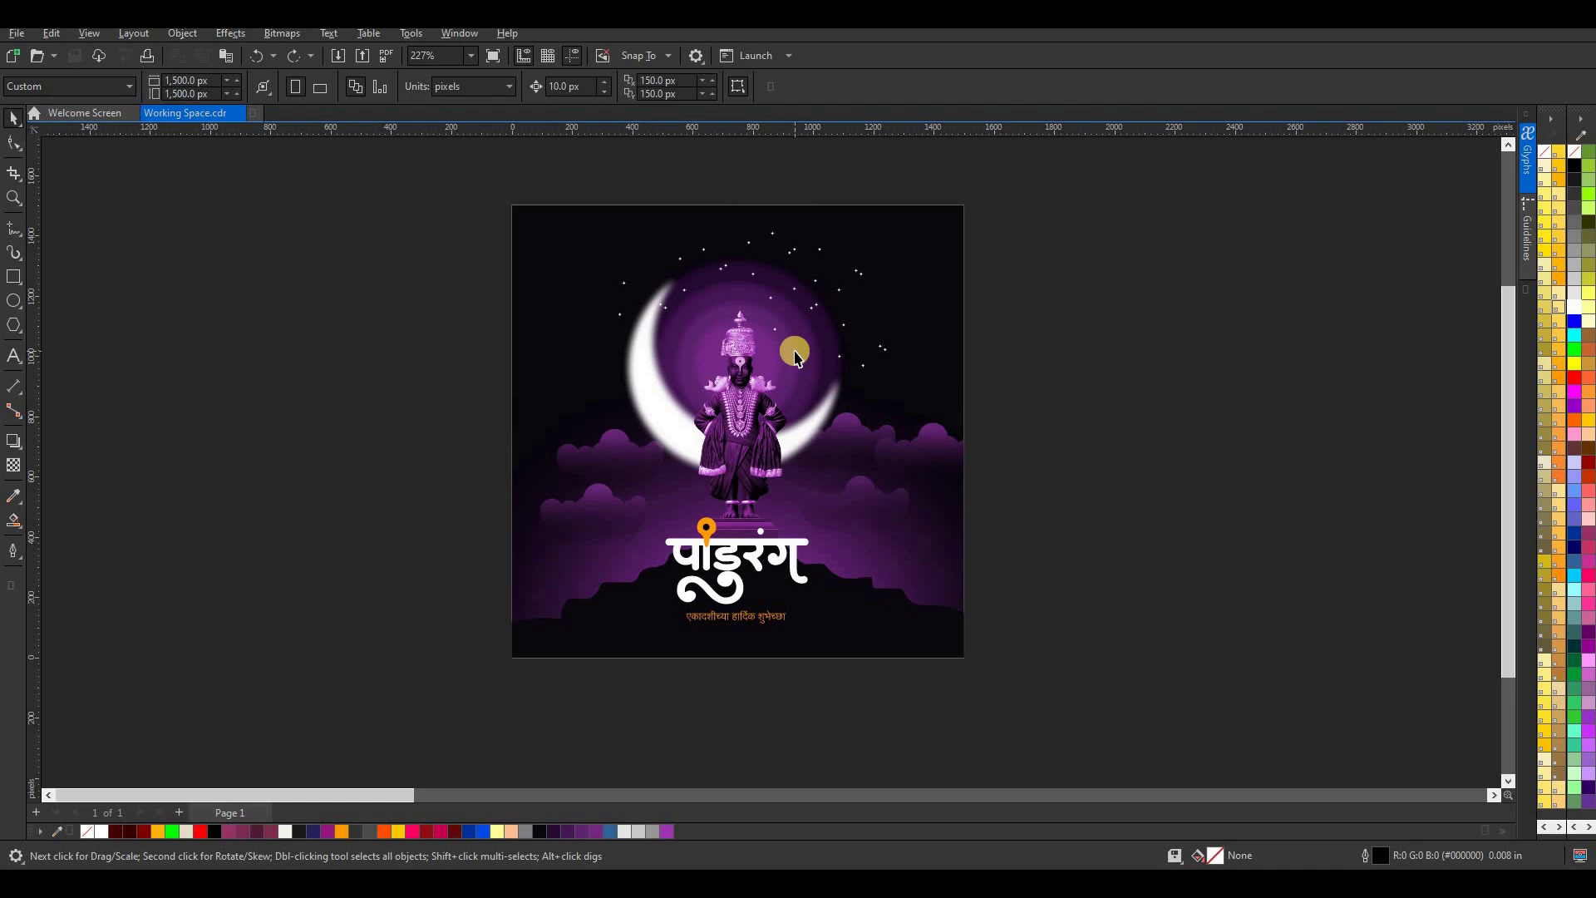